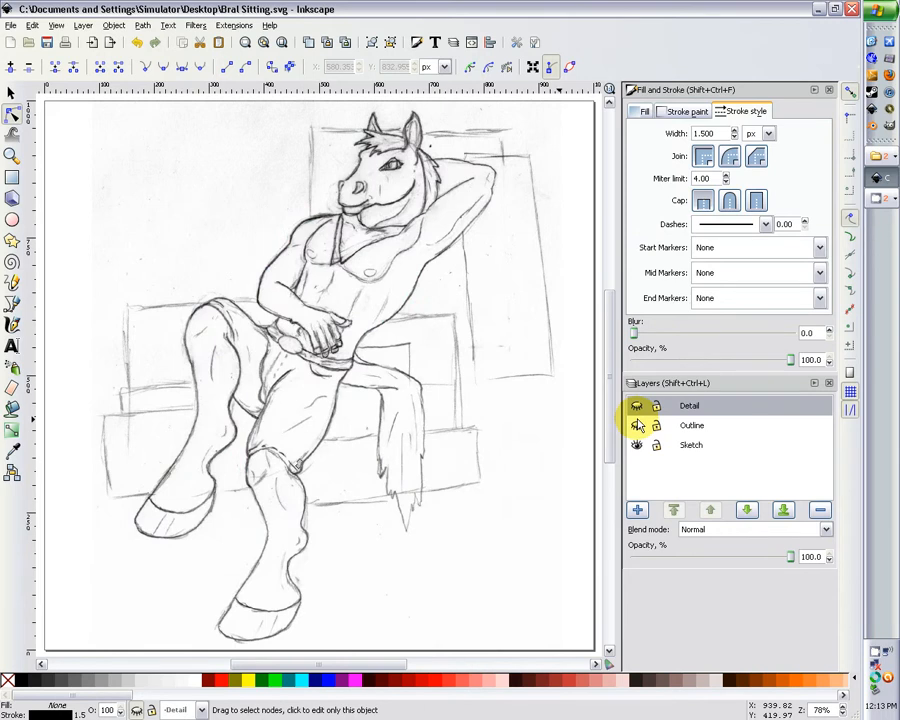
Step: Make the Detail and Outline layers visible over the sketch and switch to the selection tool
{"action": "left_click", "coordinate": [636, 407]}
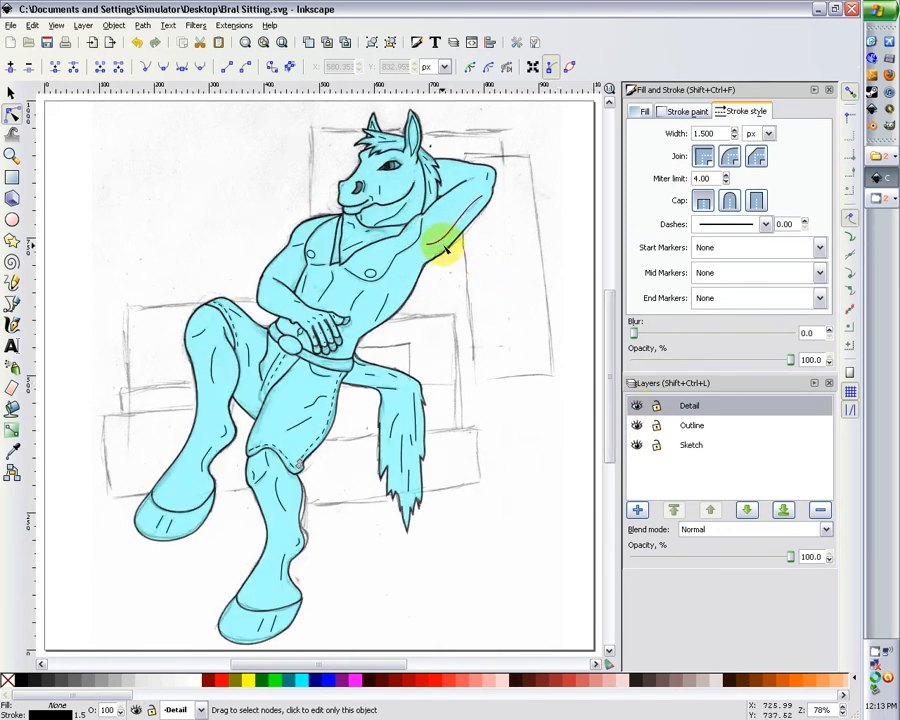
{"action": "left_click", "coordinate": [11, 94]}
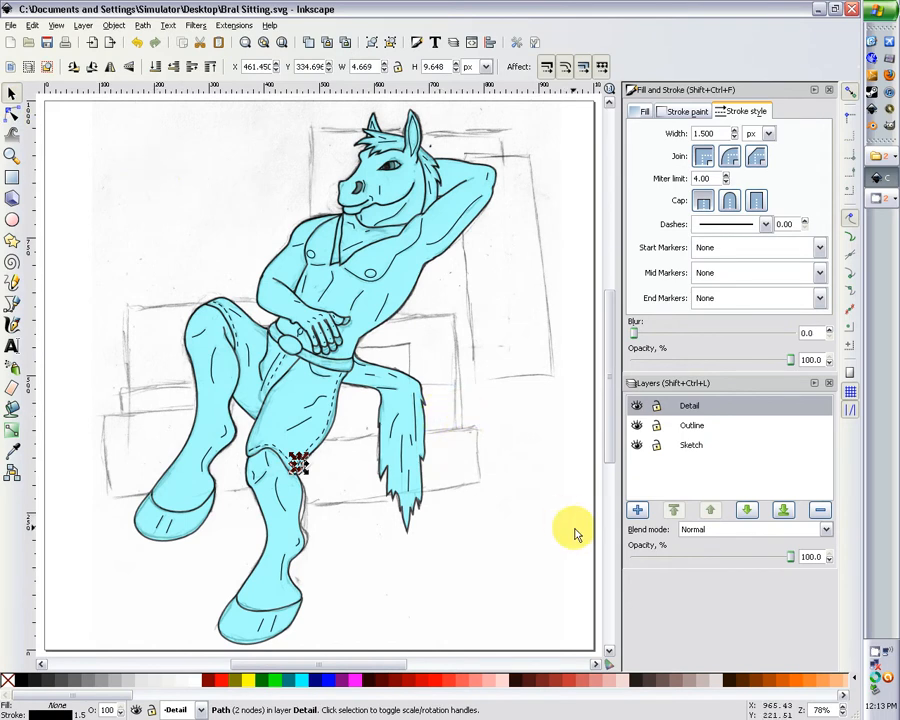
{"action": "type", "text": "="}
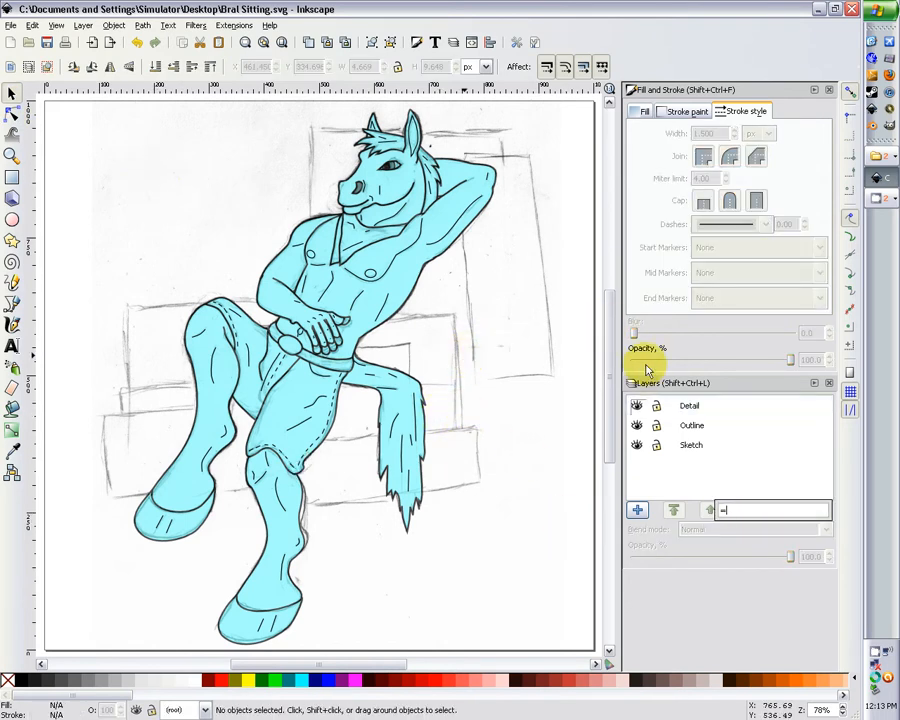
Step: Select the eight finger paths of the hand on the belt and stretch them downward to a height of about 81.4 px
{"action": "left_click", "coordinate": [426, 289]}
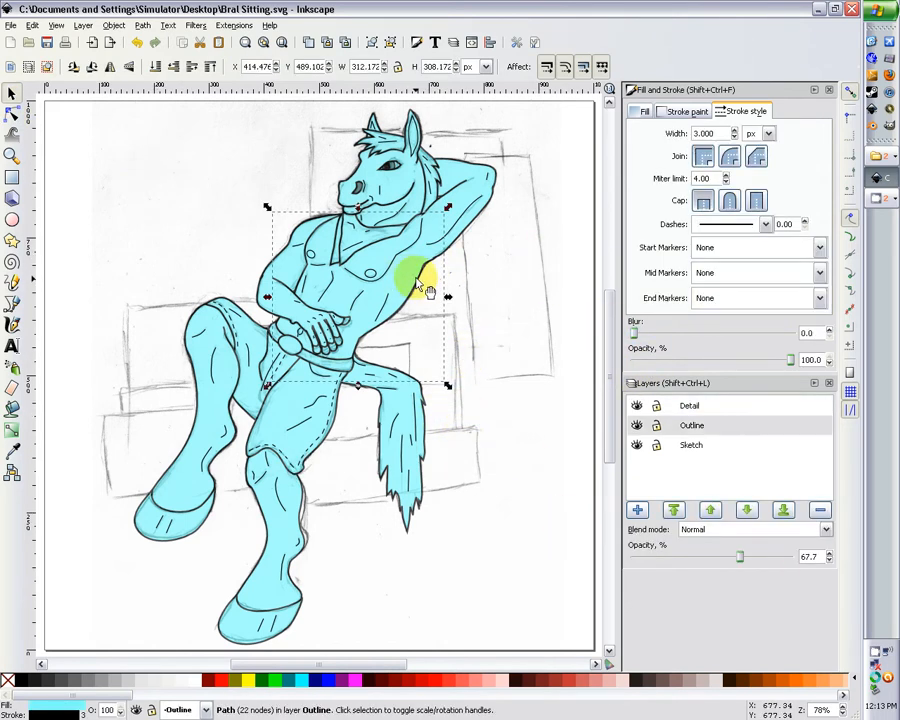
{"action": "scroll", "coordinate": [437, 285], "scroll_direction": "up", "scroll_amount": 3}
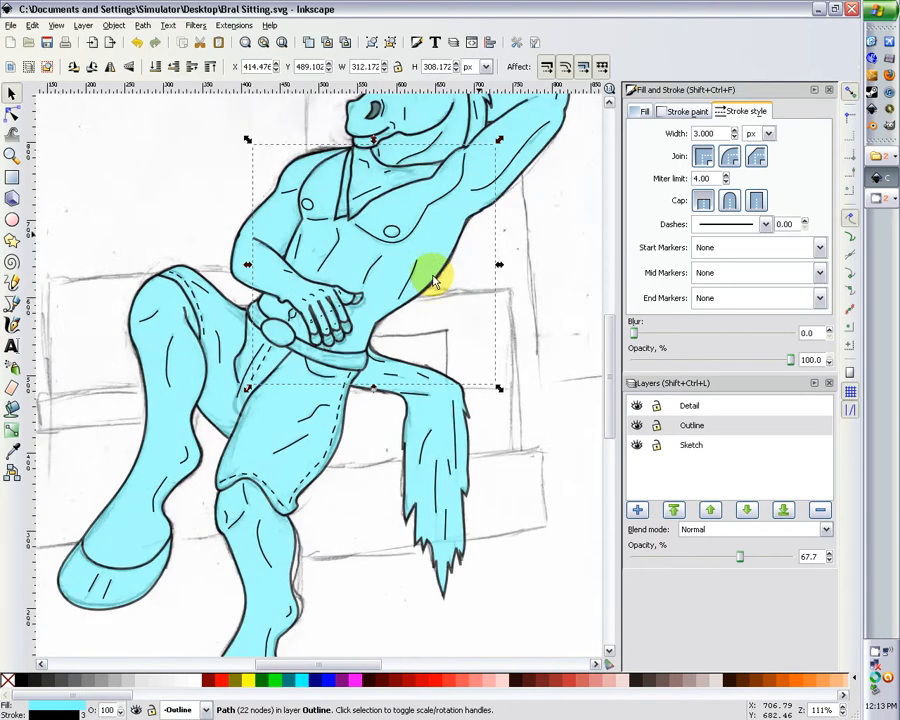
{"action": "scroll", "coordinate": [442, 290], "scroll_direction": "down", "scroll_amount": 1}
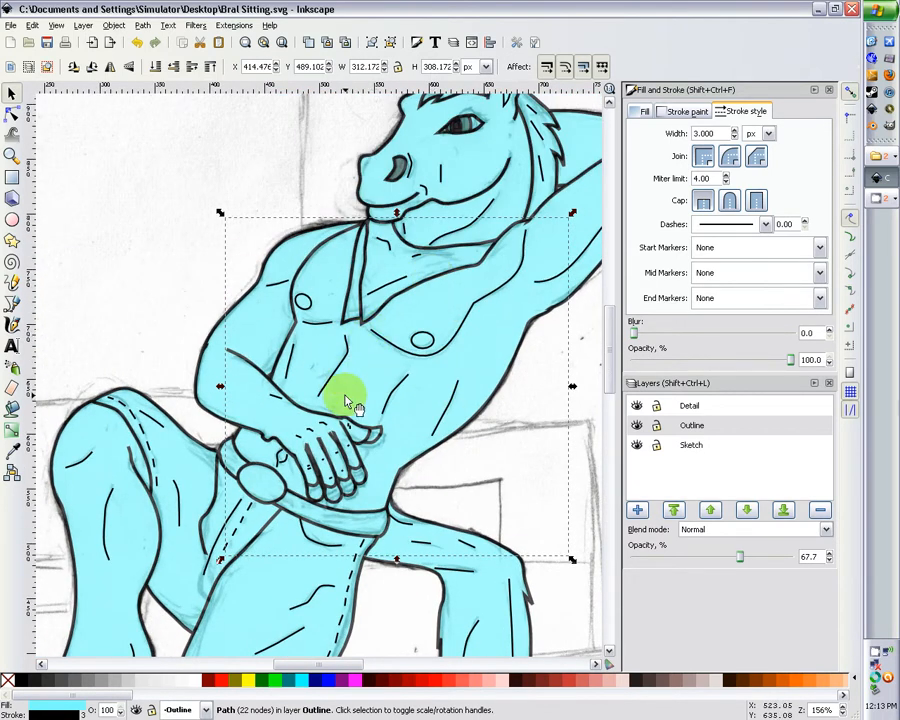
{"action": "scroll", "coordinate": [350, 385], "scroll_direction": "up", "scroll_amount": 1}
{"action": "left_click", "coordinate": [357, 452]}
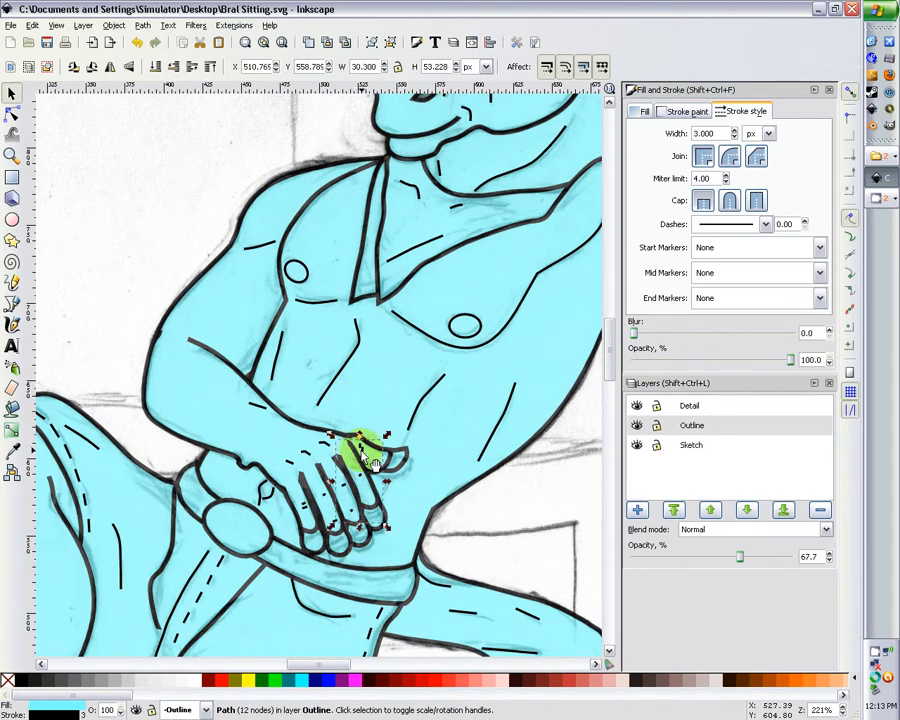
{"action": "left_click", "coordinate": [346, 478], "text": "shift"}
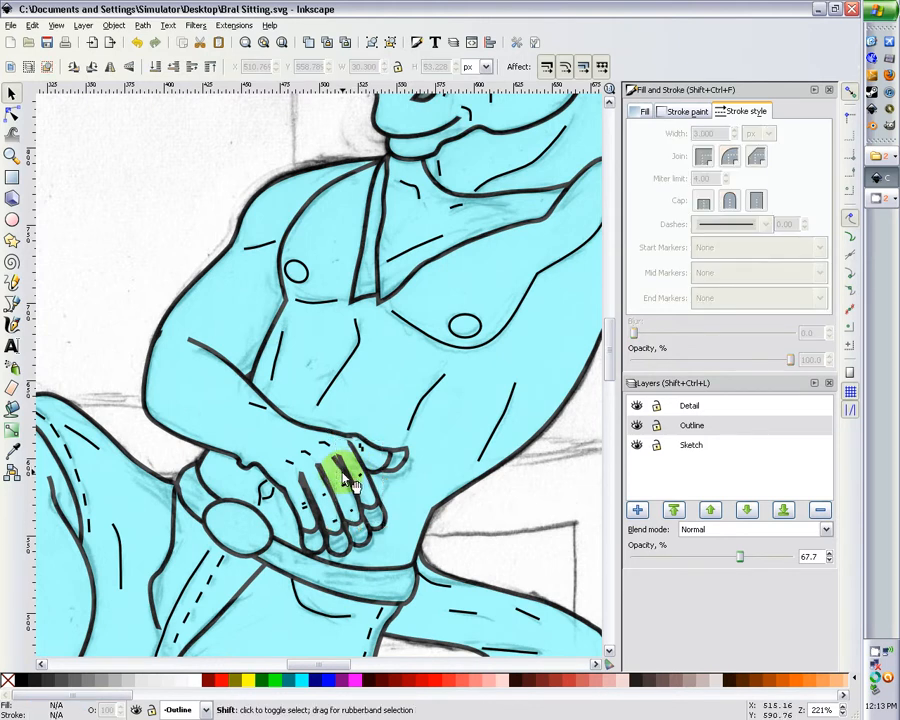
{"action": "left_click", "coordinate": [360, 480]}
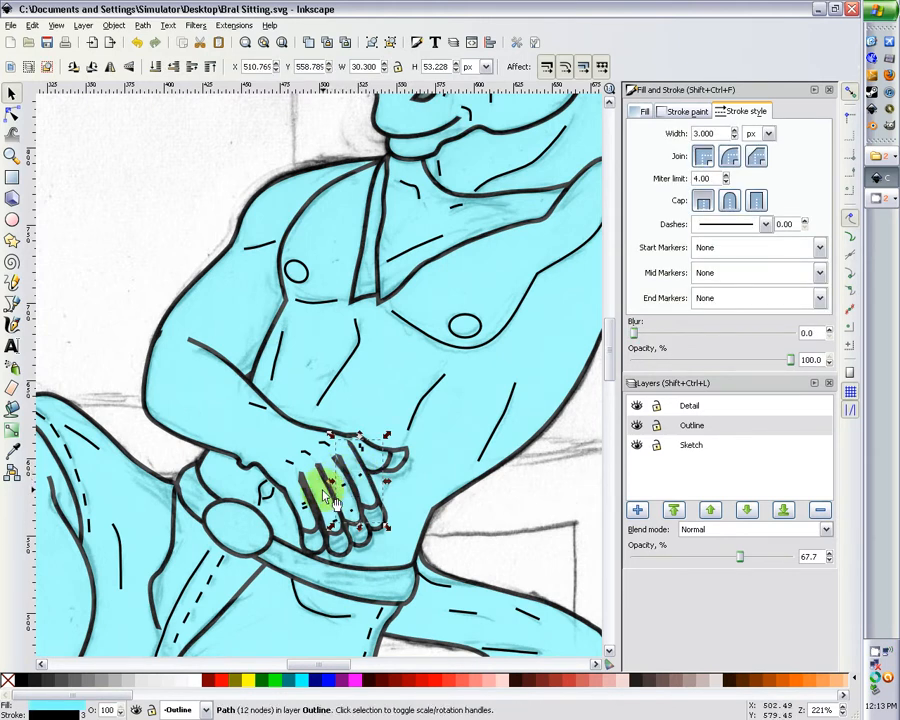
{"action": "left_click", "coordinate": [313, 501], "text": "shift"}
{"action": "left_click", "coordinate": [322, 491], "text": "shift"}
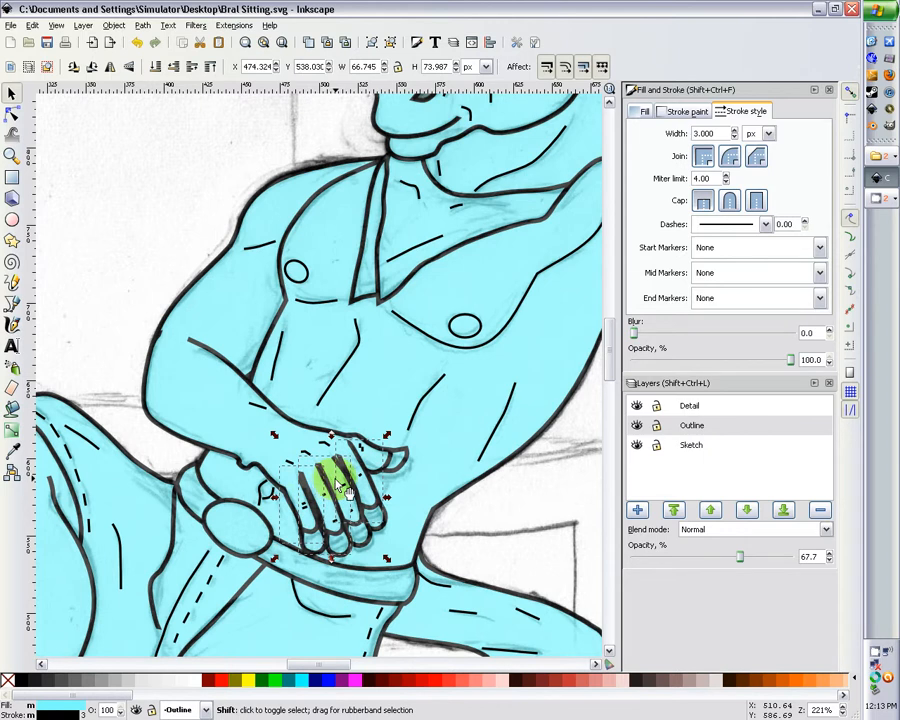
{"action": "left_click", "coordinate": [338, 482], "text": "shift"}
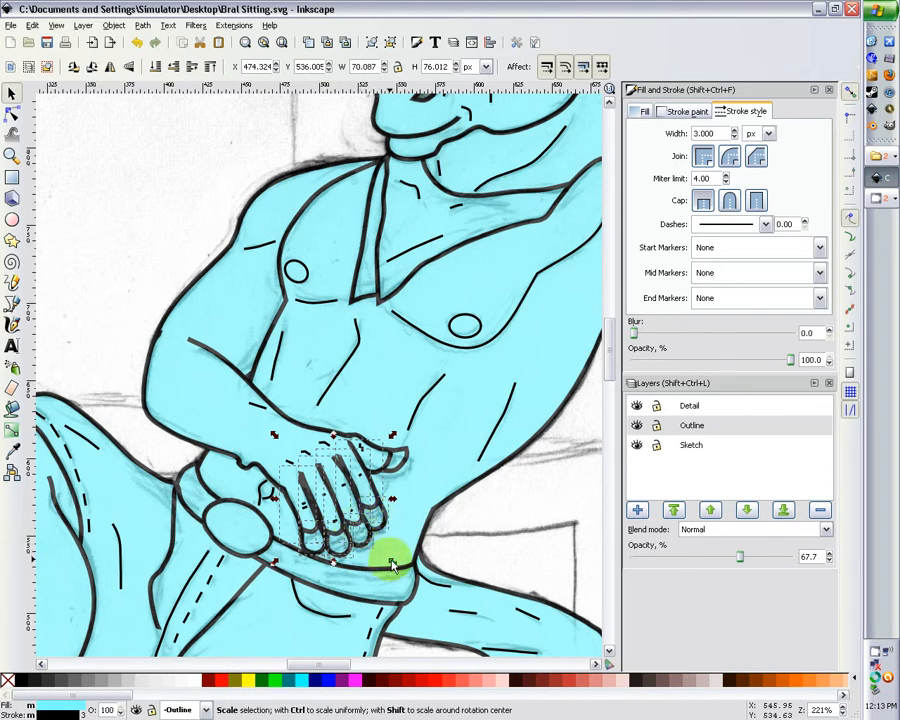
{"action": "mouse_move", "coordinate": [392, 565]}
{"action": "left_mouse_down"}
{"action": "mouse_move", "coordinate": [402, 577]}
{"action": "mouse_move", "coordinate": [372, 543]}
{"action": "mouse_move", "coordinate": [394, 572]}
{"action": "left_mouse_up"}
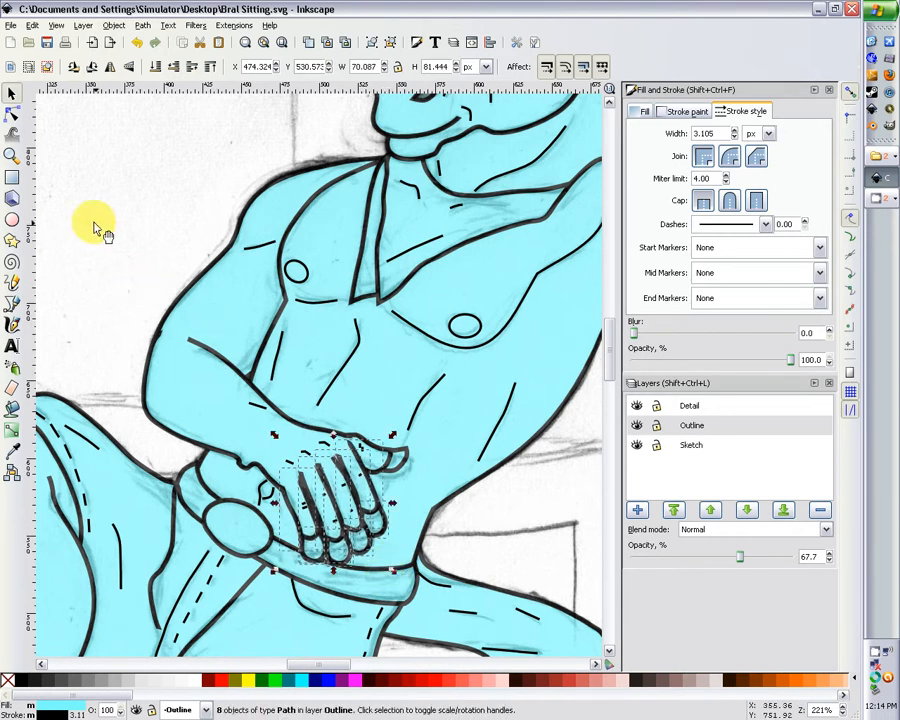
Step: Show transformation handles for all nodes of the finger paths and try rotating the nodes slightly
{"action": "left_click", "coordinate": [11, 113]}
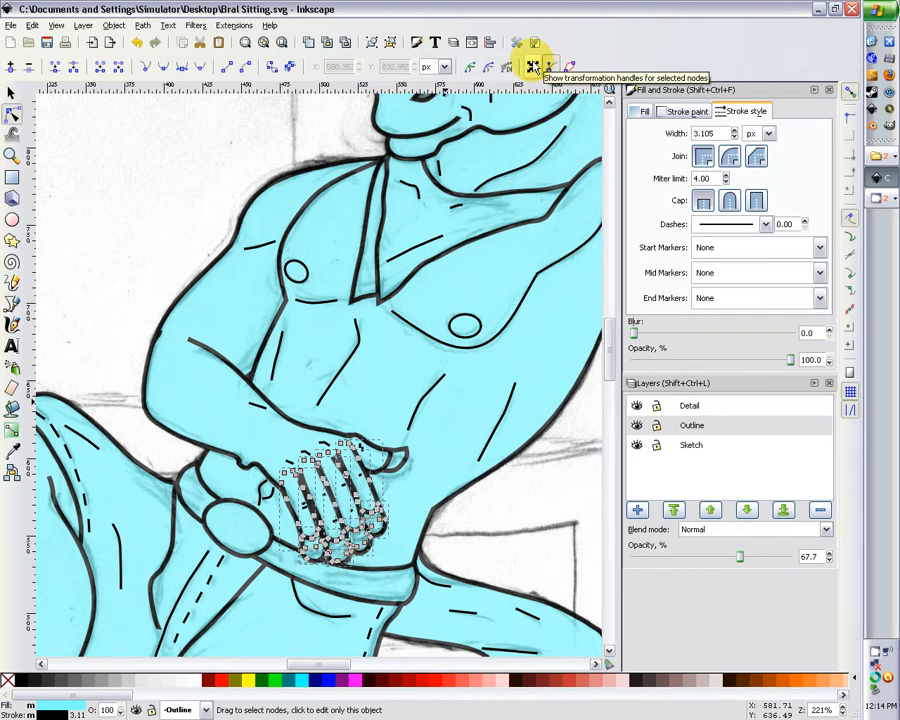
{"action": "left_click", "coordinate": [533, 66]}
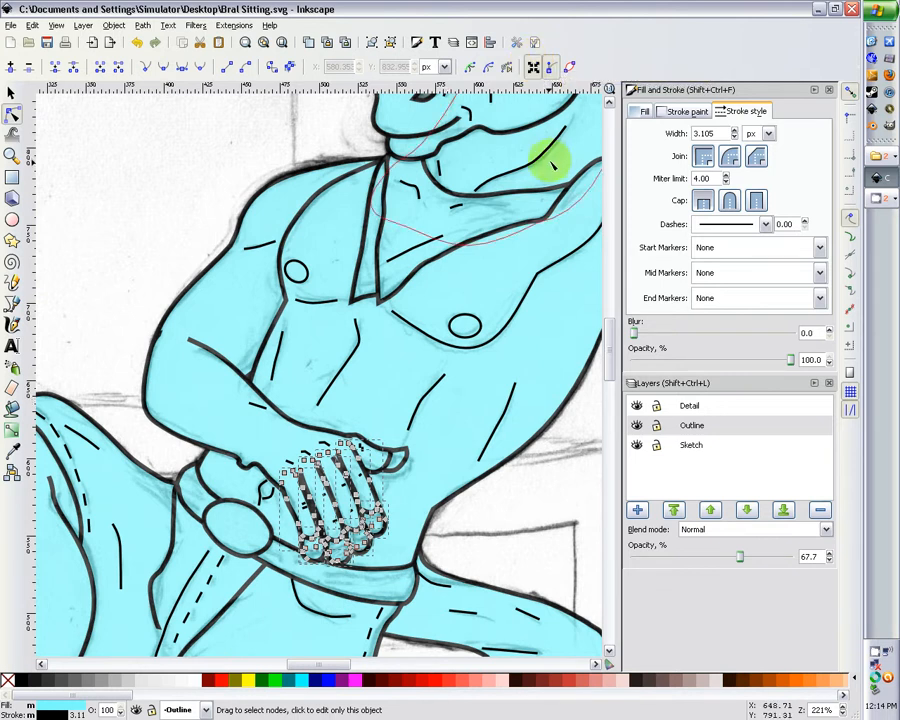
{"action": "left_click_drag", "start_coordinate": [390, 432], "coordinate": [277, 548]}
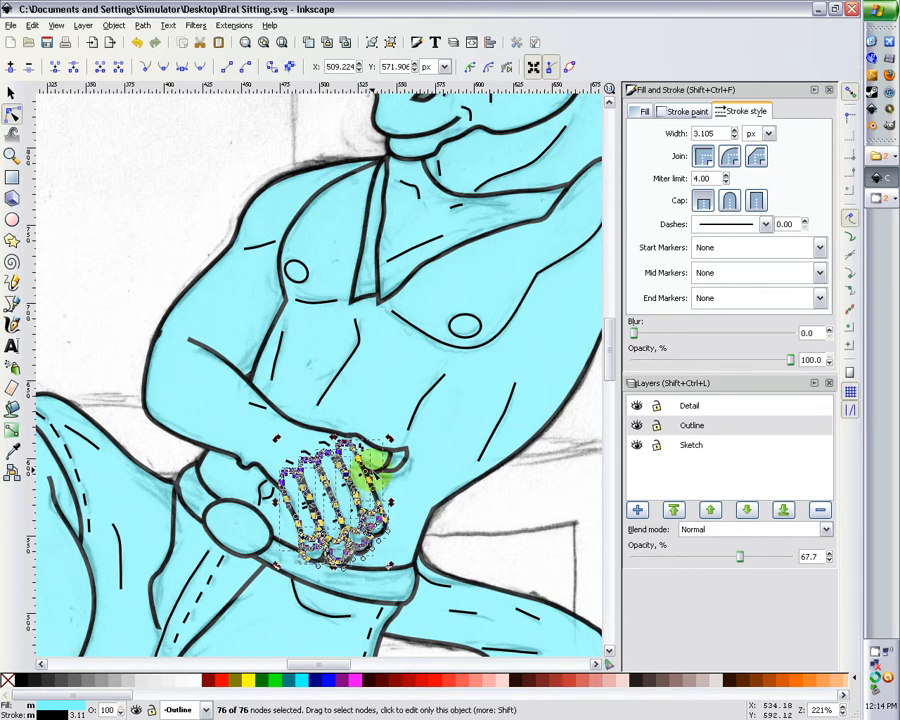
{"action": "mouse_move", "coordinate": [391, 438]}
{"action": "left_mouse_down"}
{"action": "mouse_move", "coordinate": [372, 428]}
{"action": "mouse_move", "coordinate": [370, 472]}
{"action": "mouse_move", "coordinate": [378, 447]}
{"action": "left_mouse_up"}
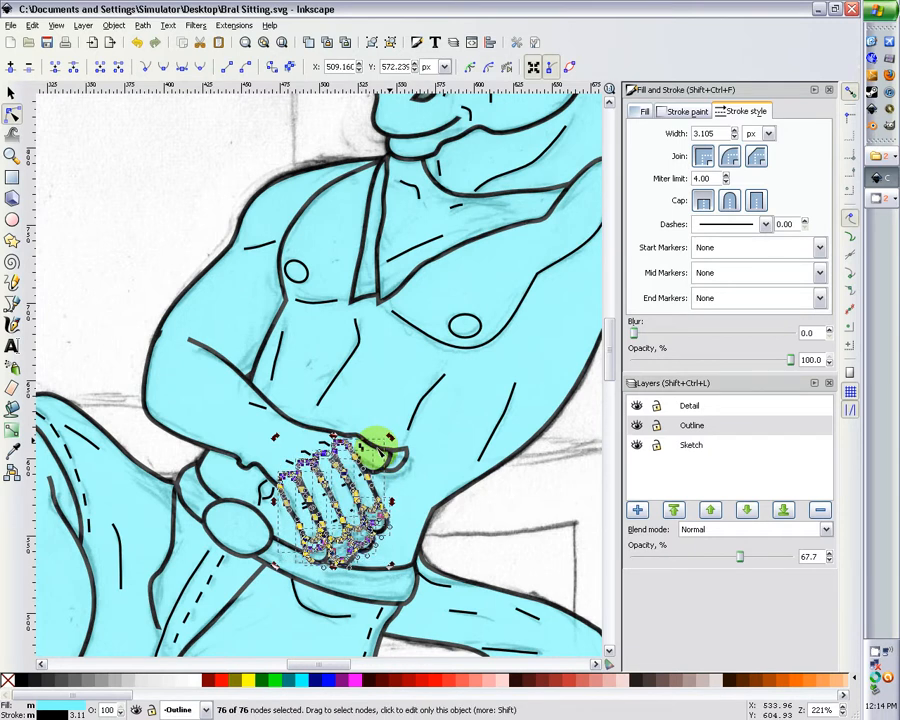
{"action": "key", "text": "ctrl+z"}
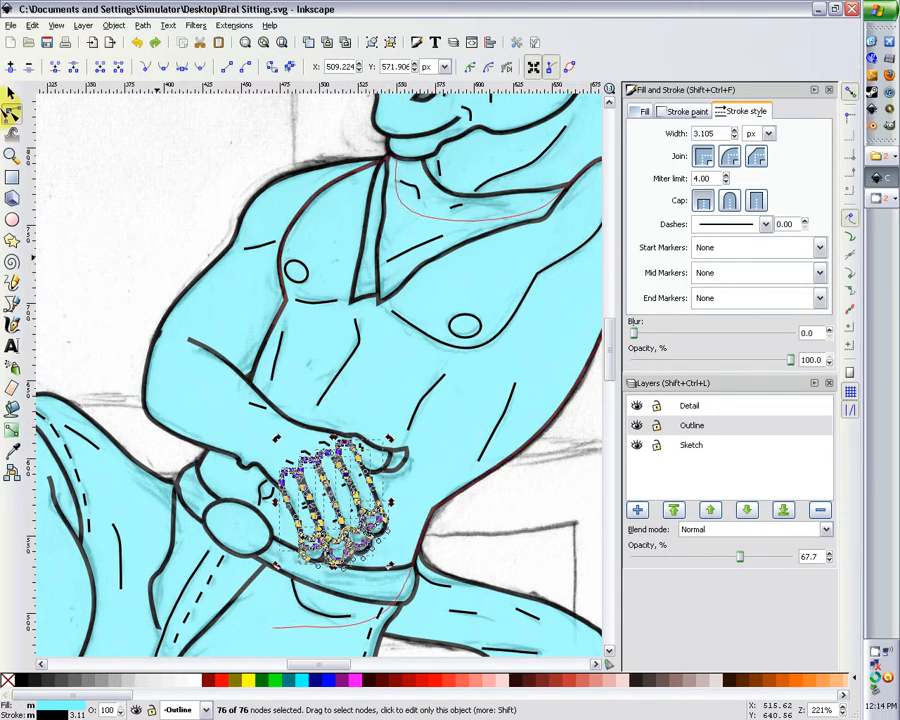
{"action": "key", "text": "s"}
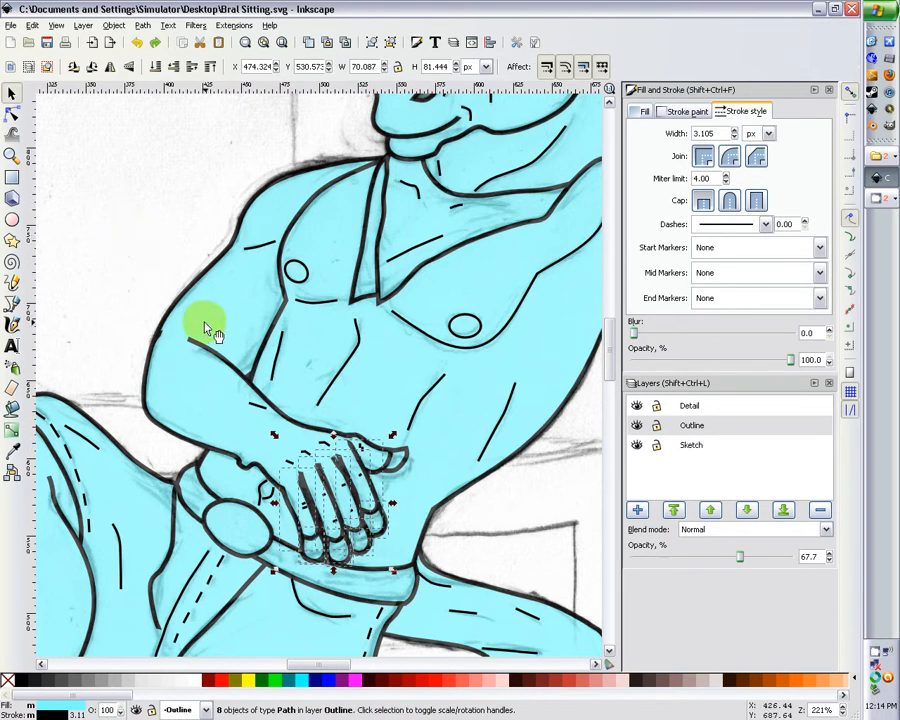
Step: Select every object on the Outline layer and set the flat fill to white, RGB 255, 255, 255
{"action": "scroll", "coordinate": [80, 150], "scroll_direction": "up", "scroll_amount": 3}
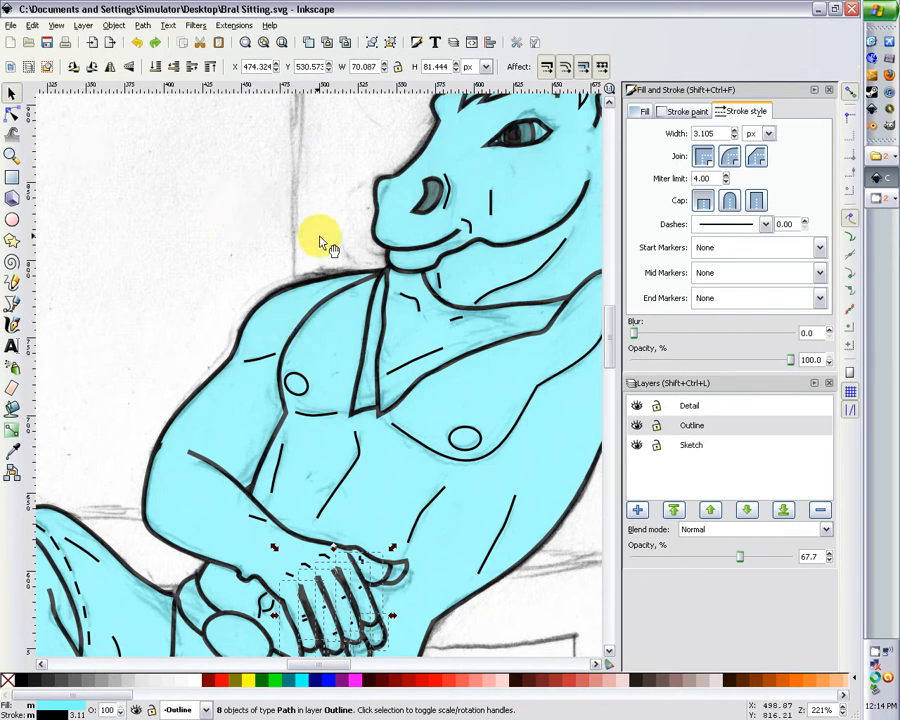
{"action": "key", "text": "minus"}
{"action": "key", "text": "minus"}
{"action": "scroll", "coordinate": [338, 246], "scroll_direction": "down", "scroll_amount": 1}
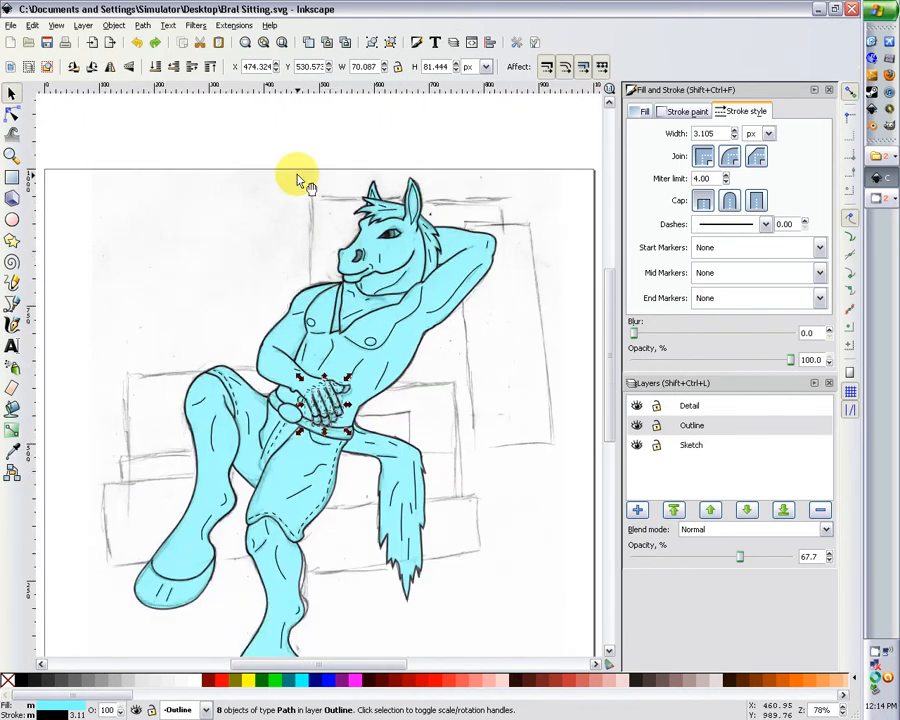
{"action": "scroll", "coordinate": [318, 228], "scroll_direction": "down", "scroll_amount": 1}
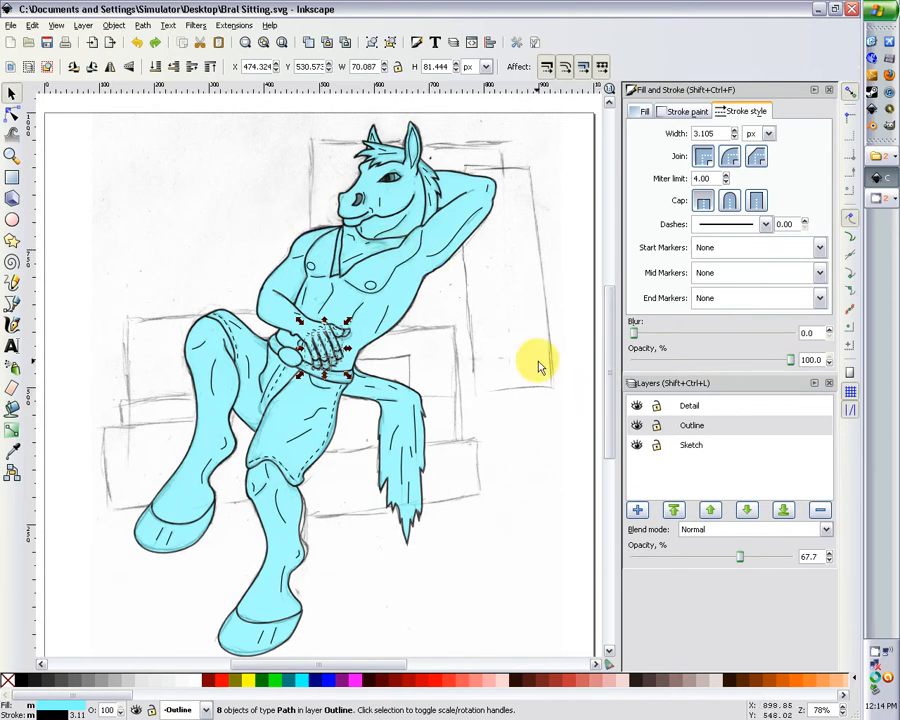
{"action": "left_click", "coordinate": [450, 238]}
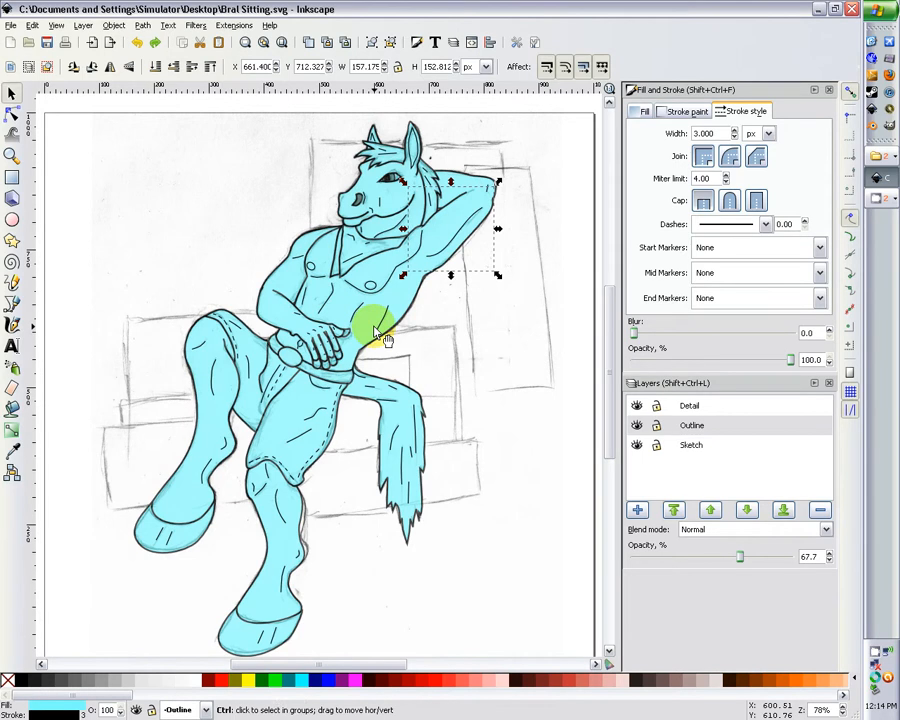
{"action": "key", "text": "ctrl+a"}
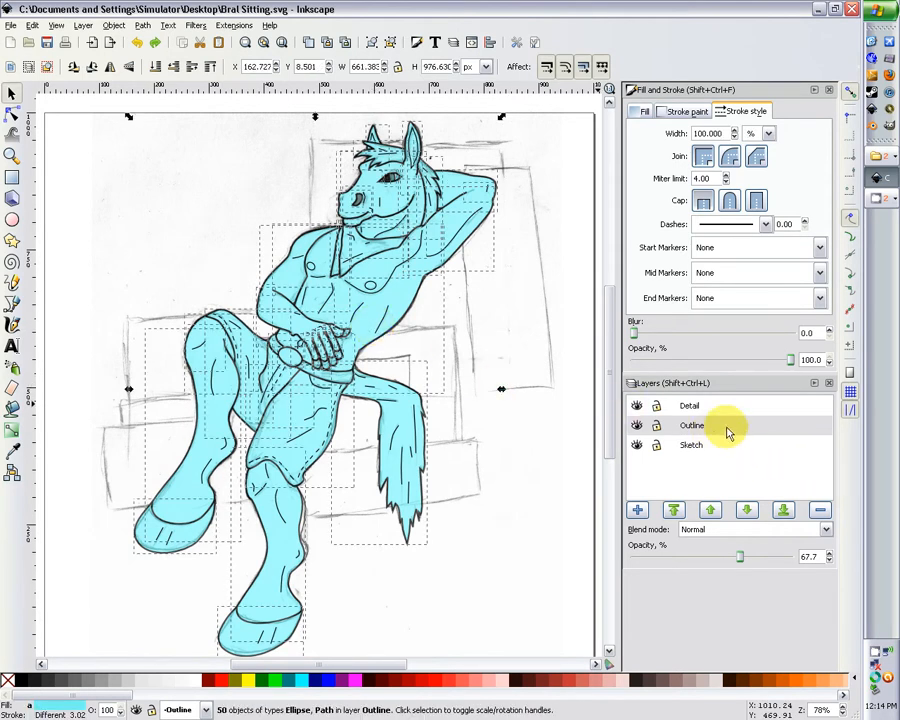
{"action": "left_click", "coordinate": [643, 112]}
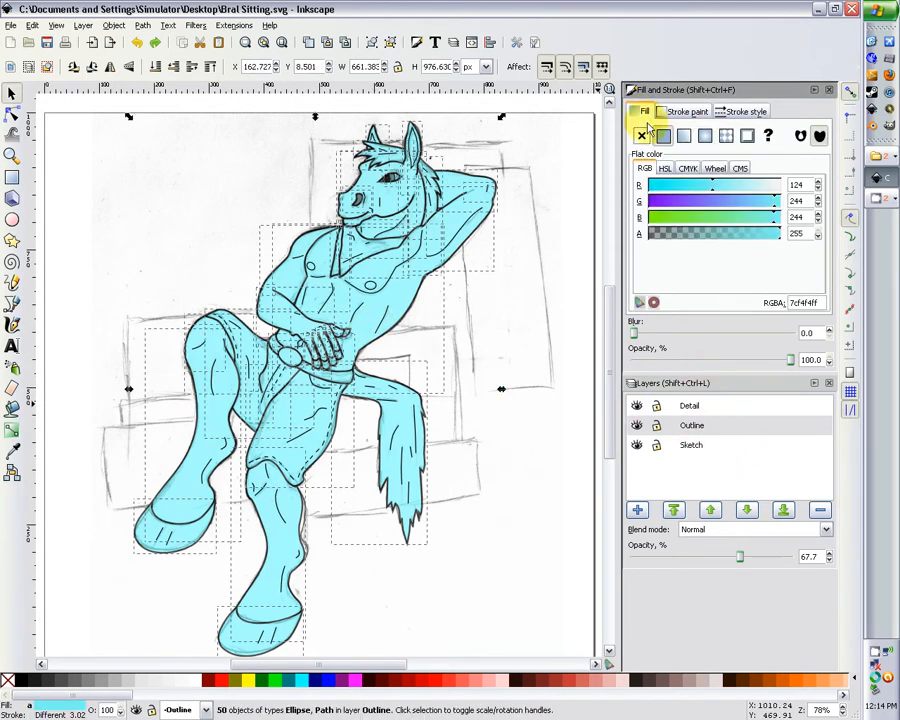
{"action": "left_click_drag", "start_coordinate": [712, 186], "coordinate": [795, 185]}
{"action": "left_click", "coordinate": [779, 202]}
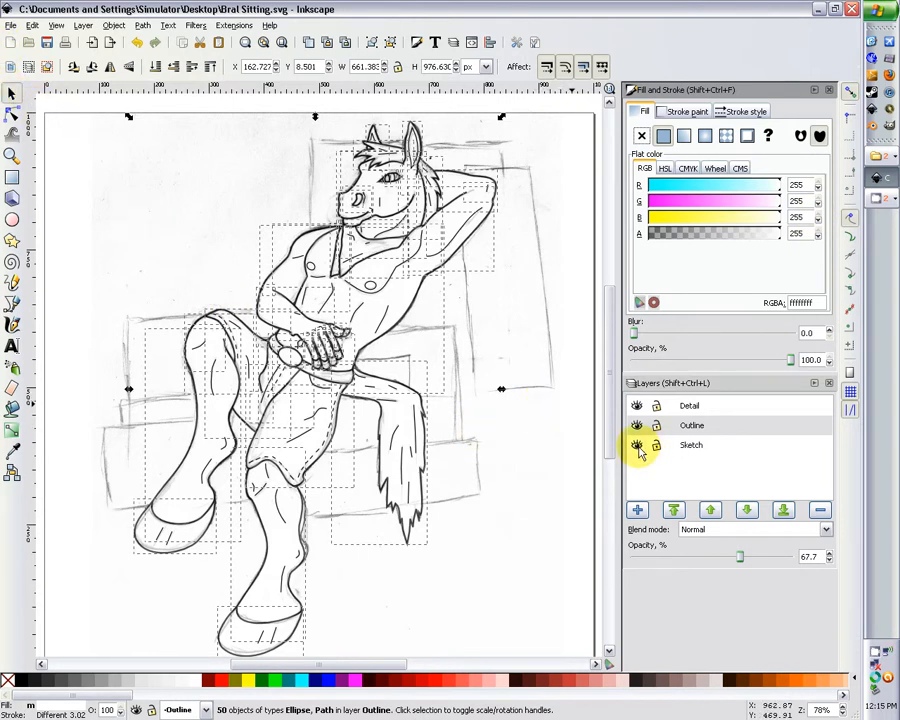
Step: Hide the Sketch layer and raise the Outline layer's opacity to 100%
{"action": "left_click", "coordinate": [637, 446]}
{"action": "left_click", "coordinate": [68, 112]}
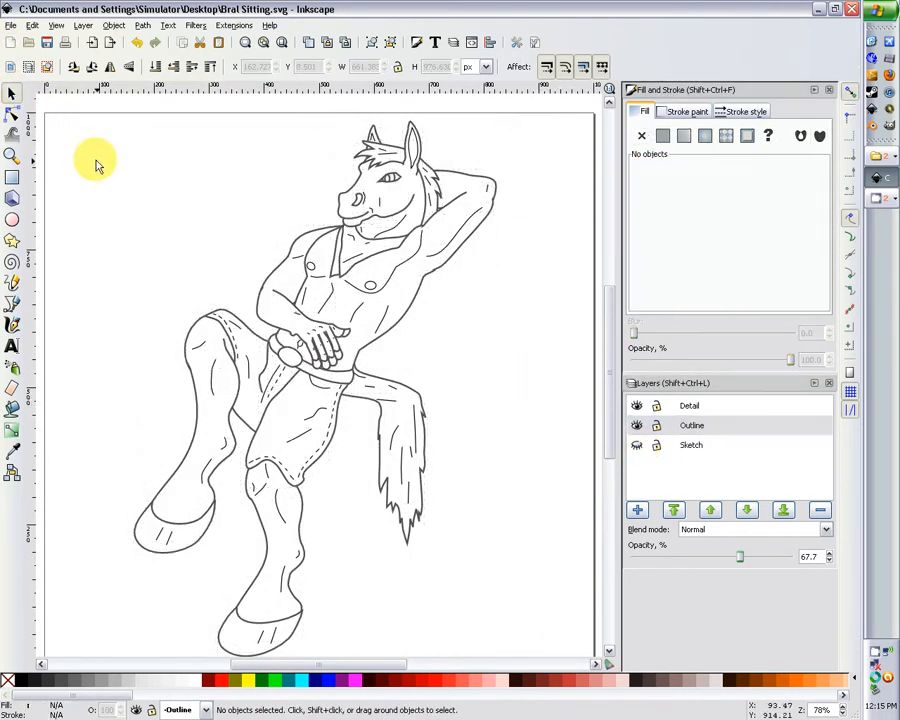
{"action": "left_click", "coordinate": [285, 285]}
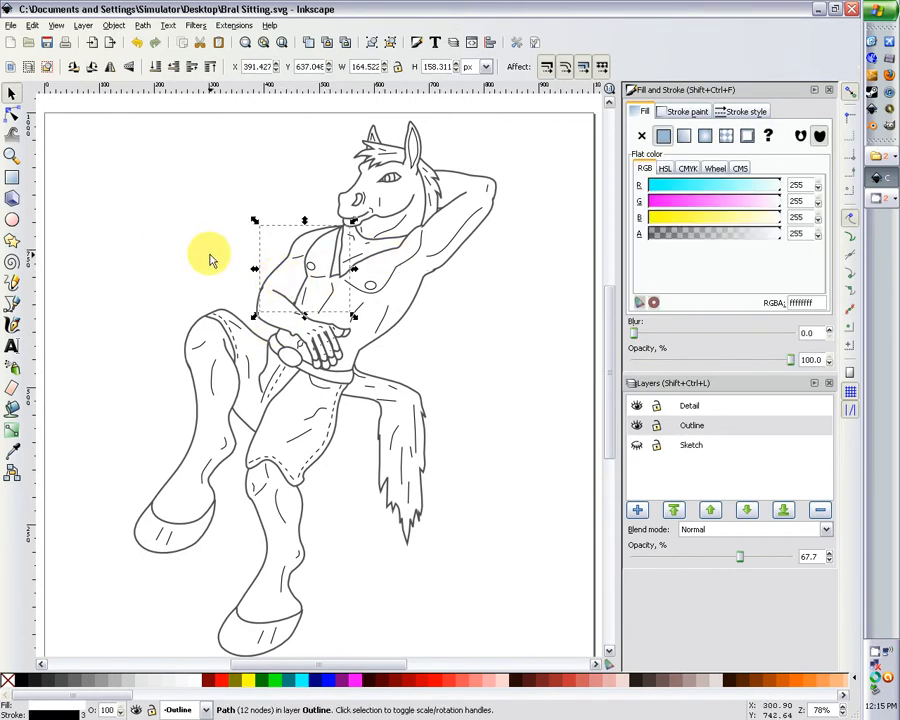
{"action": "key", "text": "ctrl+a"}
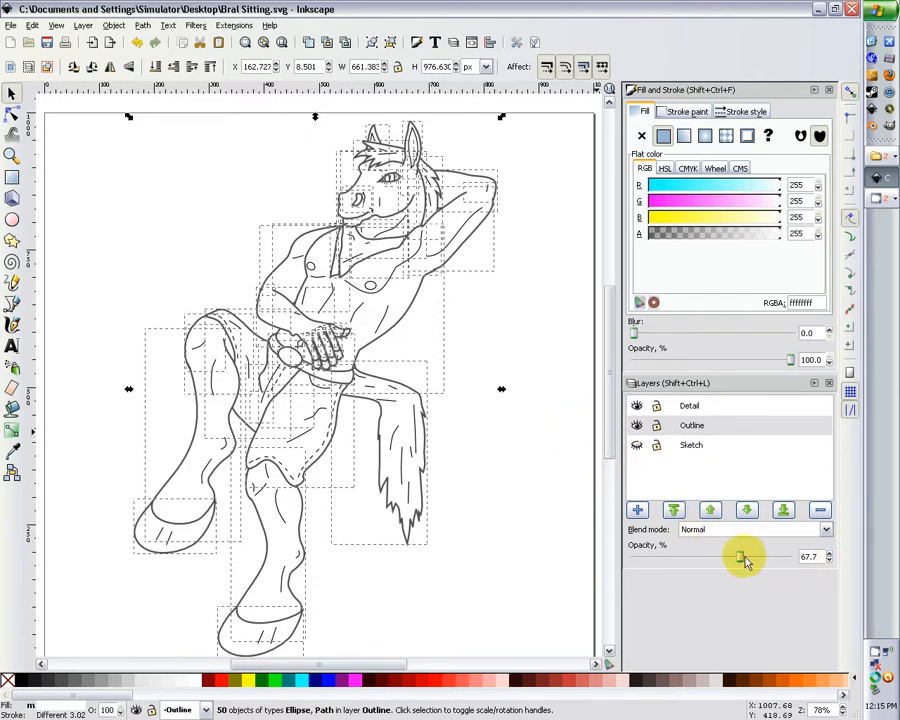
{"action": "left_click_drag", "start_coordinate": [745, 557], "coordinate": [858, 546]}
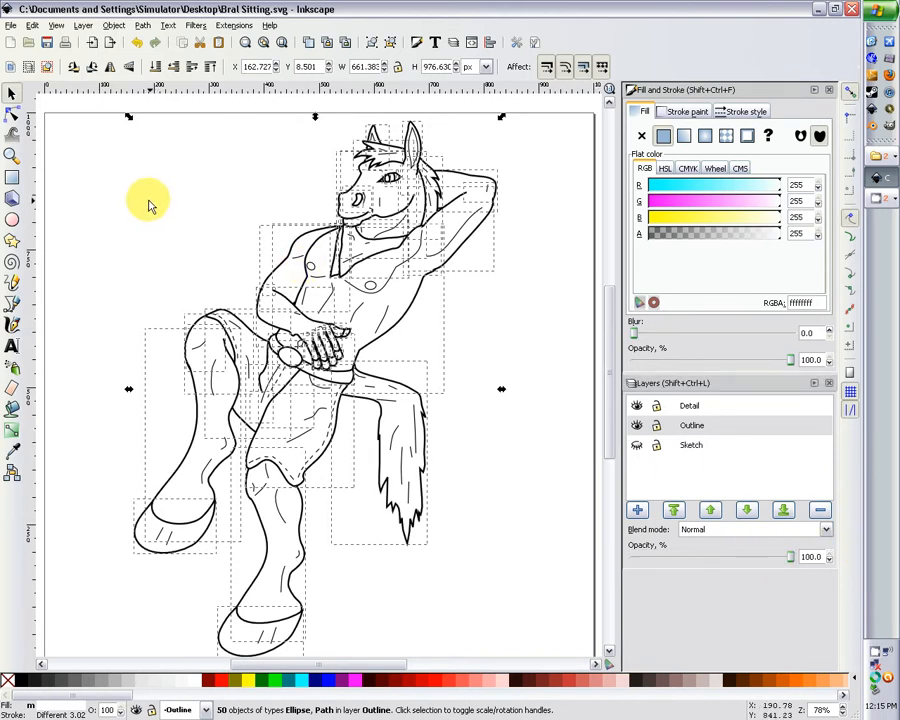
{"action": "left_click", "coordinate": [168, 222]}
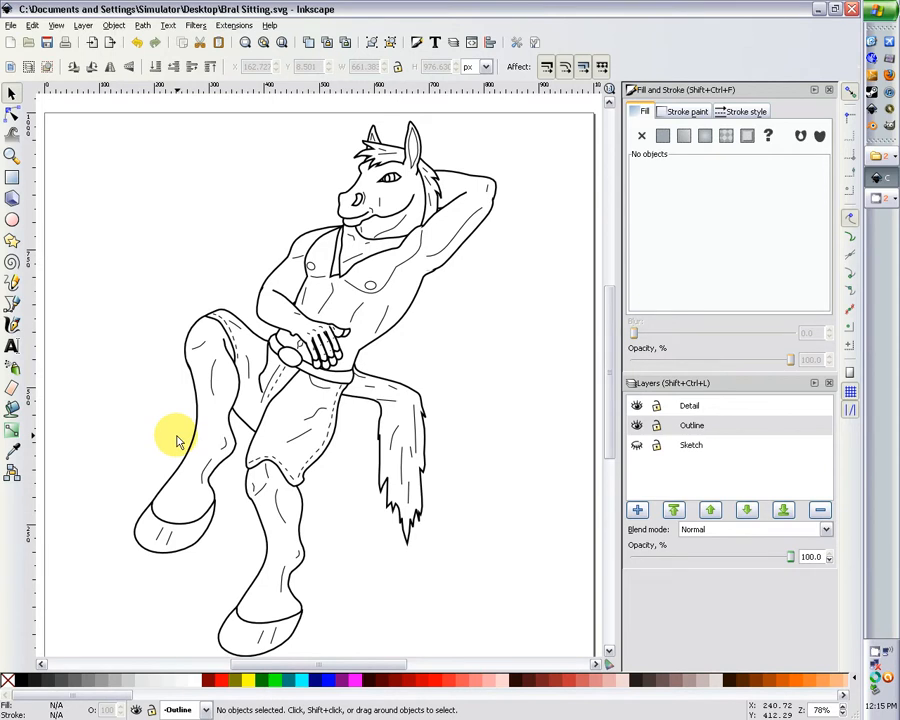
Step: Fill the iris ellipse of the eye and the nostril with a flat grey, RGB 138, 121, 135
{"action": "scroll", "coordinate": [245, 378], "scroll_direction": "up", "scroll_amount": 3, "text": "ctrl"}
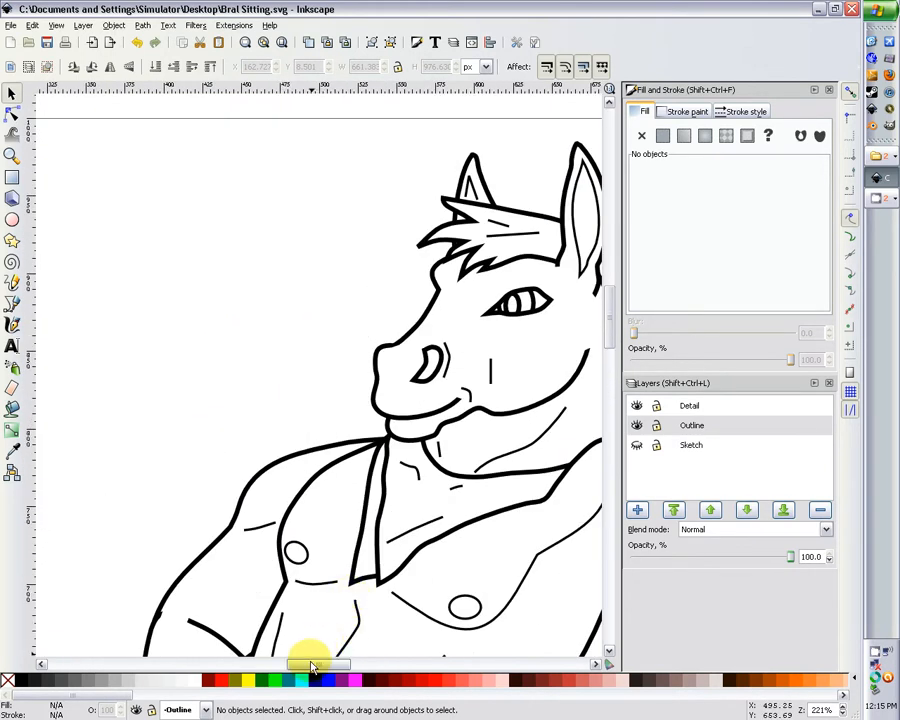
{"action": "mouse_move", "coordinate": [311, 653]}
{"action": "left_mouse_down"}
{"action": "mouse_move", "coordinate": [331, 663]}
{"action": "mouse_move", "coordinate": [311, 658]}
{"action": "left_mouse_up"}
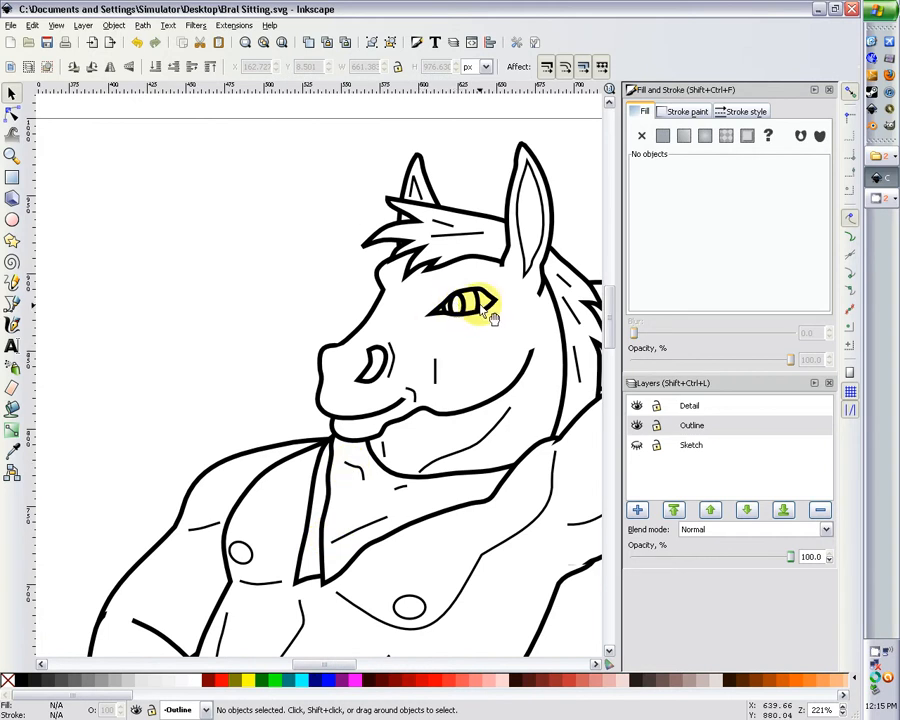
{"action": "left_click", "coordinate": [492, 318]}
{"action": "left_click", "coordinate": [483, 311]}
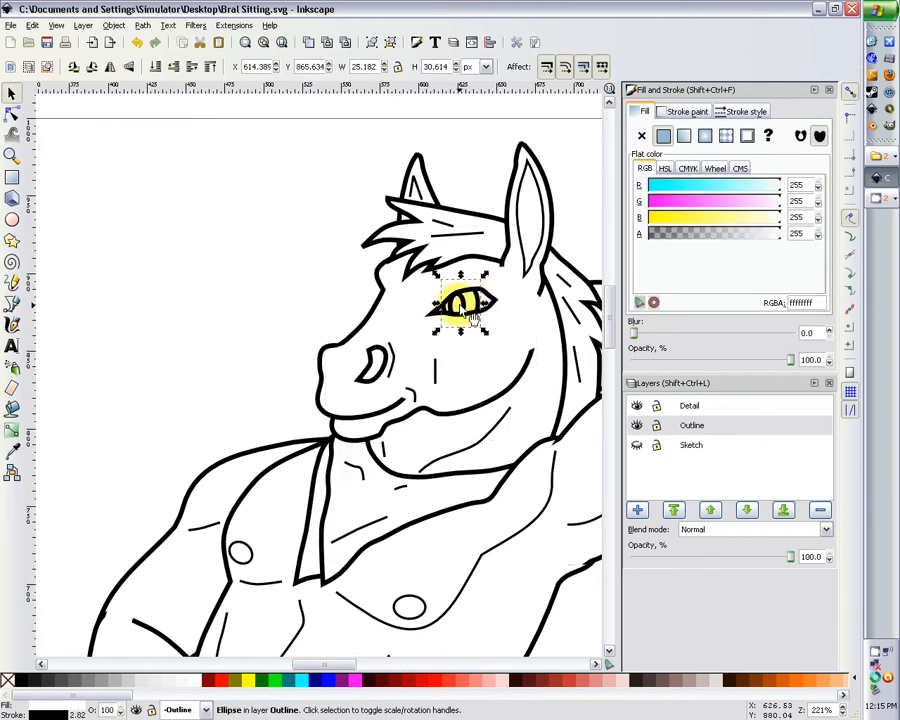
{"action": "left_click", "coordinate": [379, 356], "text": "shift"}
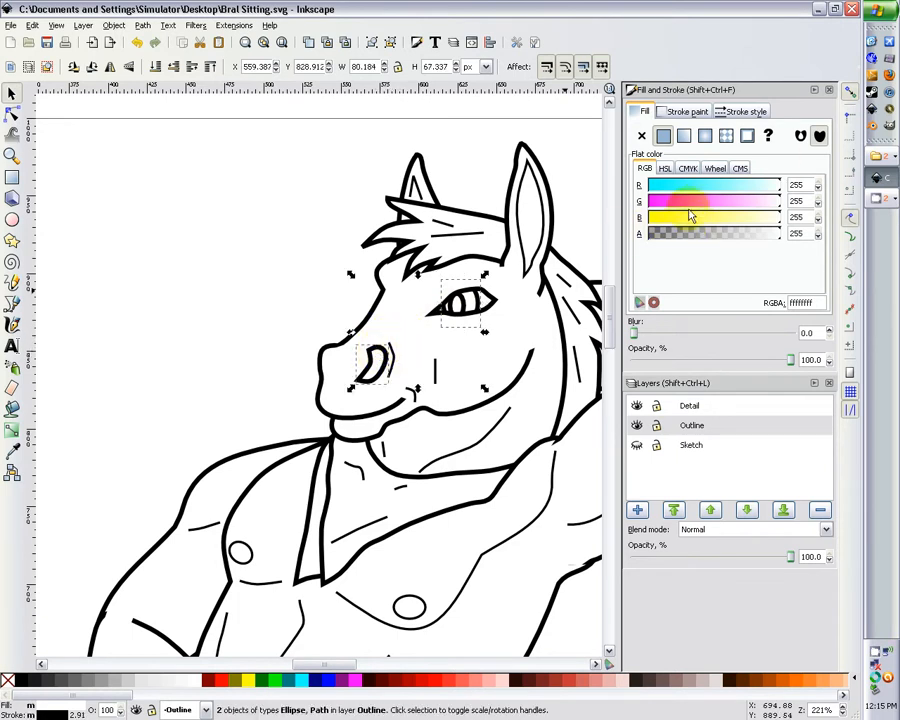
{"action": "left_click", "coordinate": [714, 186]}
{"action": "left_click", "coordinate": [712, 201]}
{"action": "left_click", "coordinate": [717, 217]}
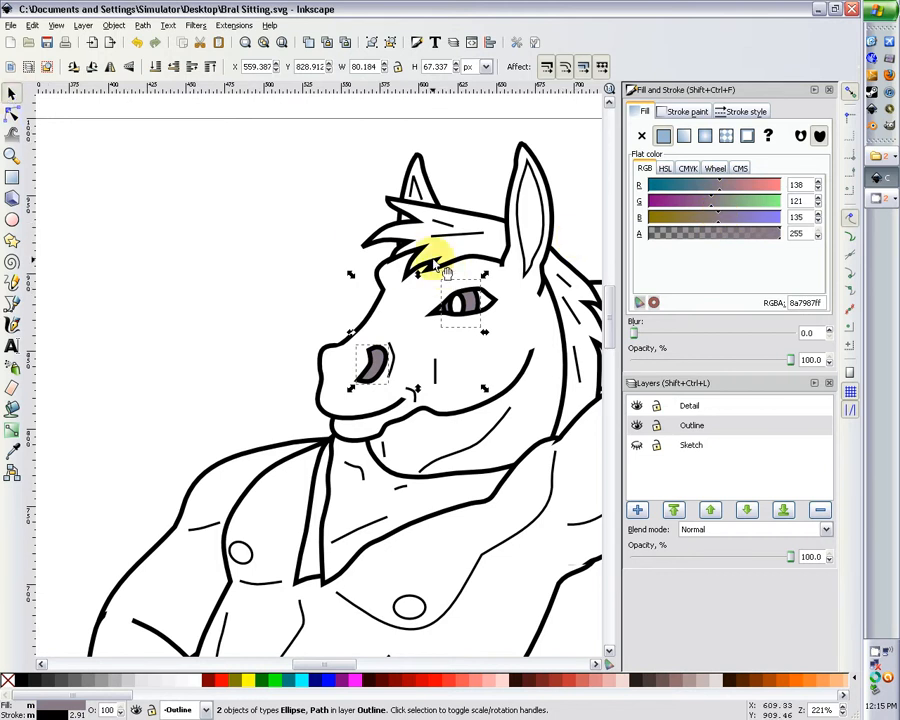
Step: Fill the pupil ellipse of the eye with flat black
{"action": "left_click", "coordinate": [456, 304]}
{"action": "left_click", "coordinate": [687, 186]}
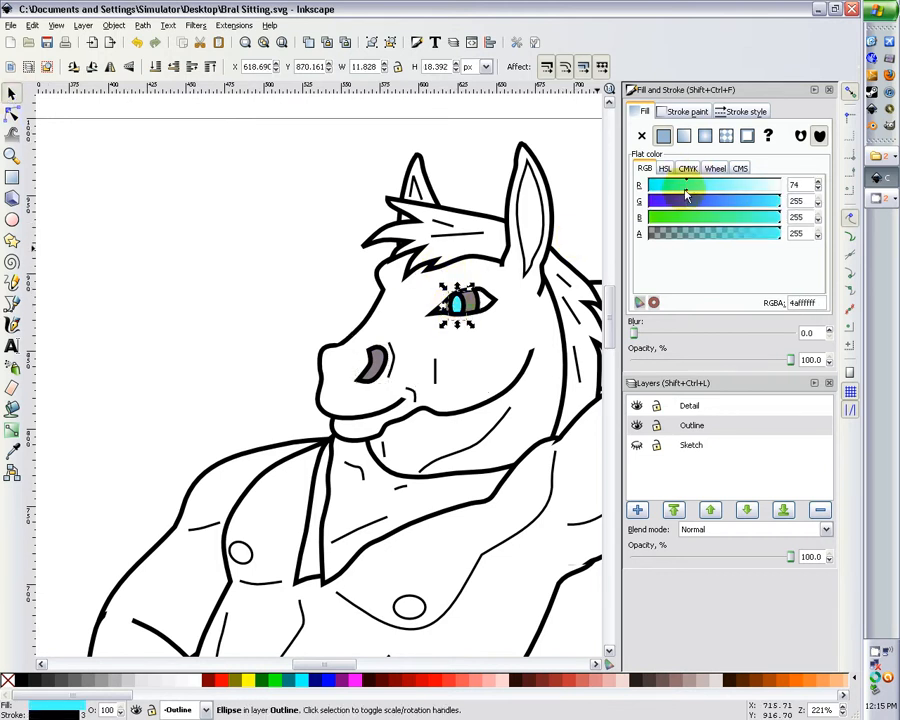
{"action": "left_click", "coordinate": [686, 201]}
{"action": "left_click", "coordinate": [686, 217]}
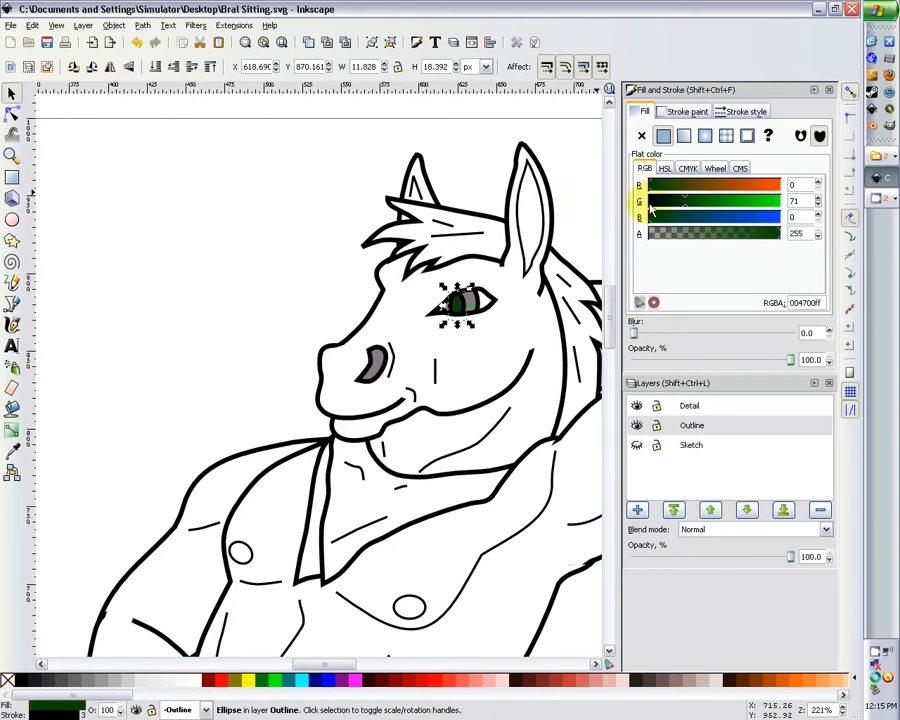
{"action": "key", "text": "d"}
{"action": "left_click", "coordinate": [403, 170]}
{"action": "left_click", "coordinate": [240, 253]}
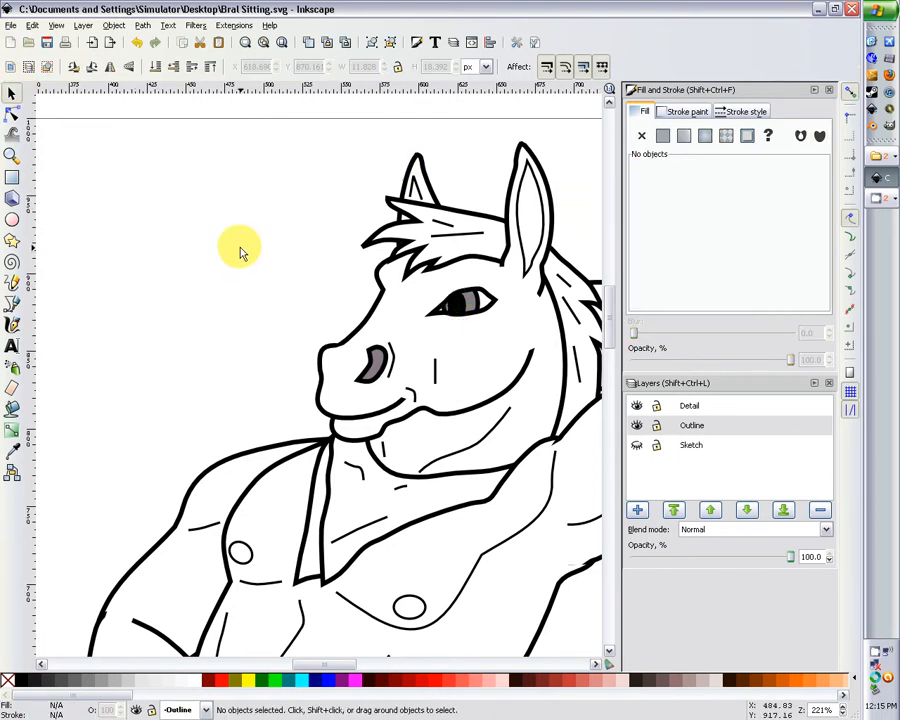
Step: Select all objects of the horse figure on both visible layers and flip them horizontally
{"action": "key", "text": "minus"}
{"action": "key", "text": "minus"}
{"action": "key", "text": "minus"}
{"action": "key", "text": "minus"}
{"action": "scroll", "coordinate": [425, 490], "scroll_direction": "down", "scroll_amount": 1}
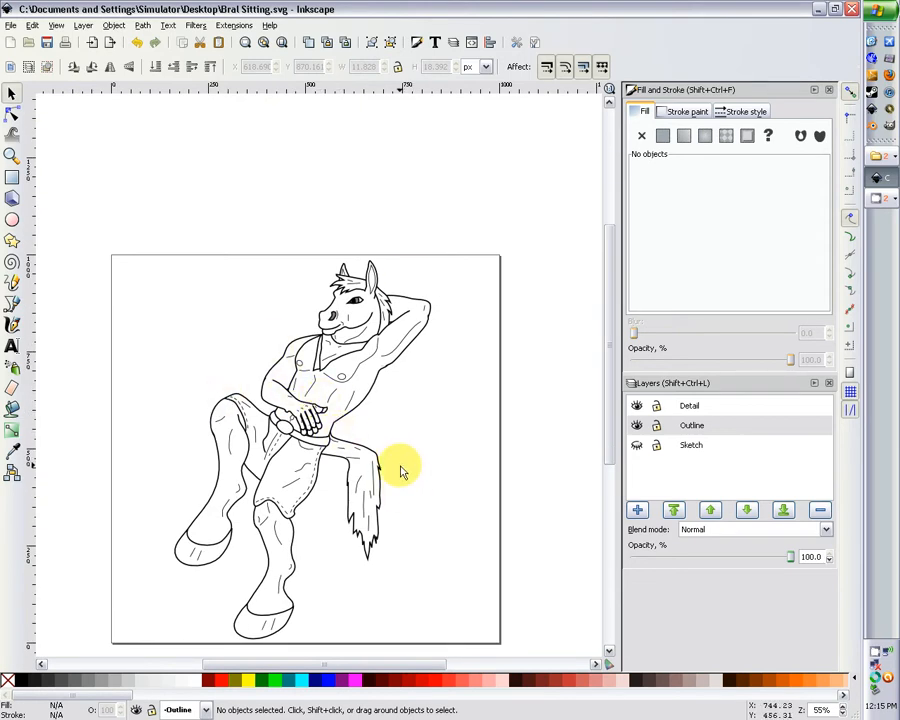
{"action": "scroll", "coordinate": [406, 435], "scroll_direction": "down", "scroll_amount": 1}
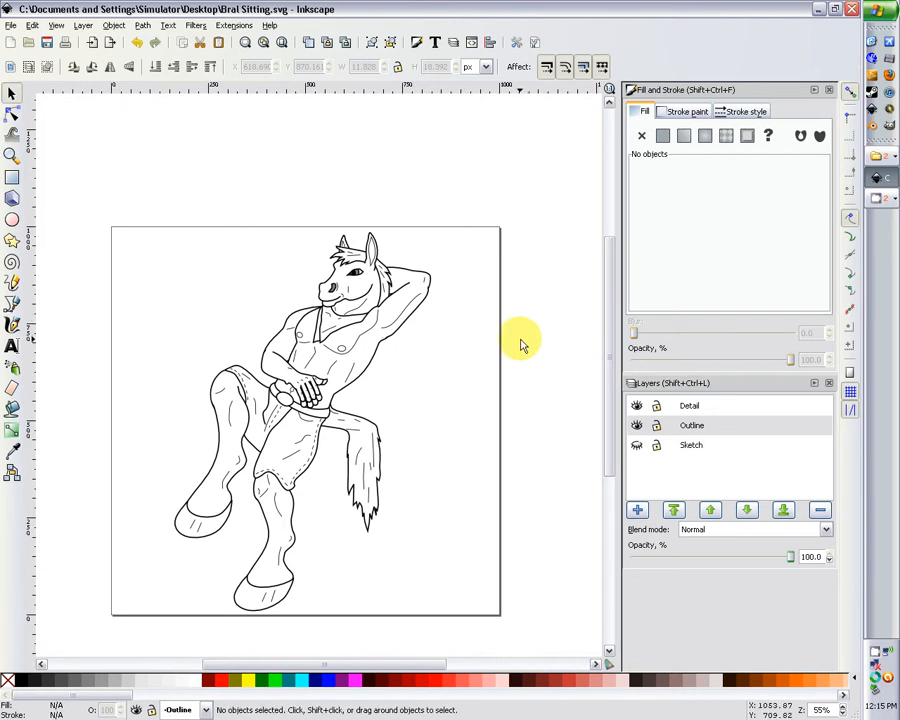
{"action": "left_click_drag", "start_coordinate": [481, 190], "coordinate": [137, 641]}
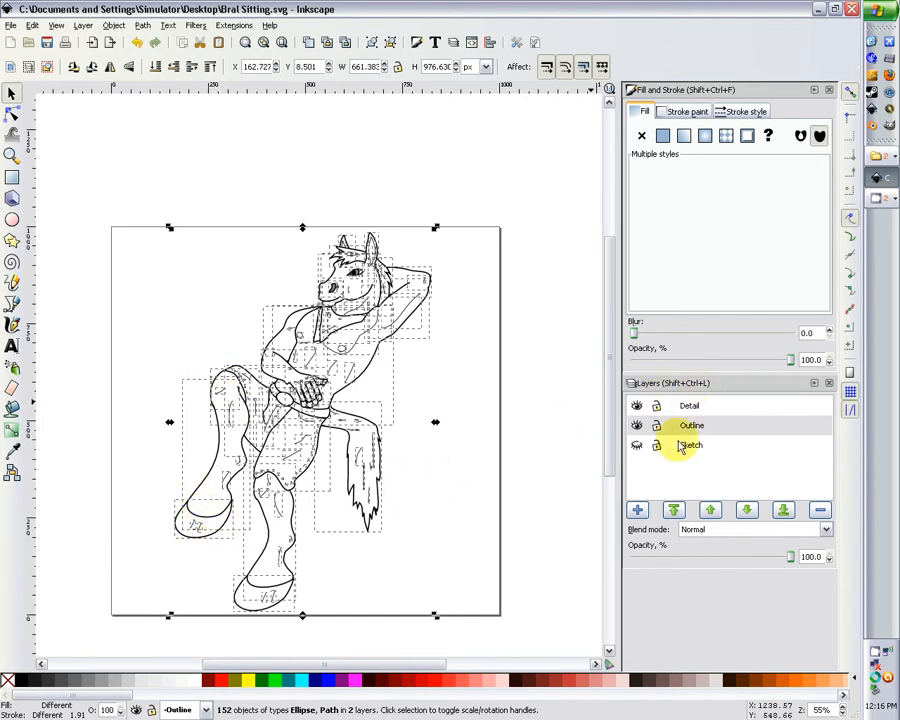
{"action": "left_click", "coordinate": [78, 27]}
{"action": "mouse_move", "coordinate": [114, 25]}
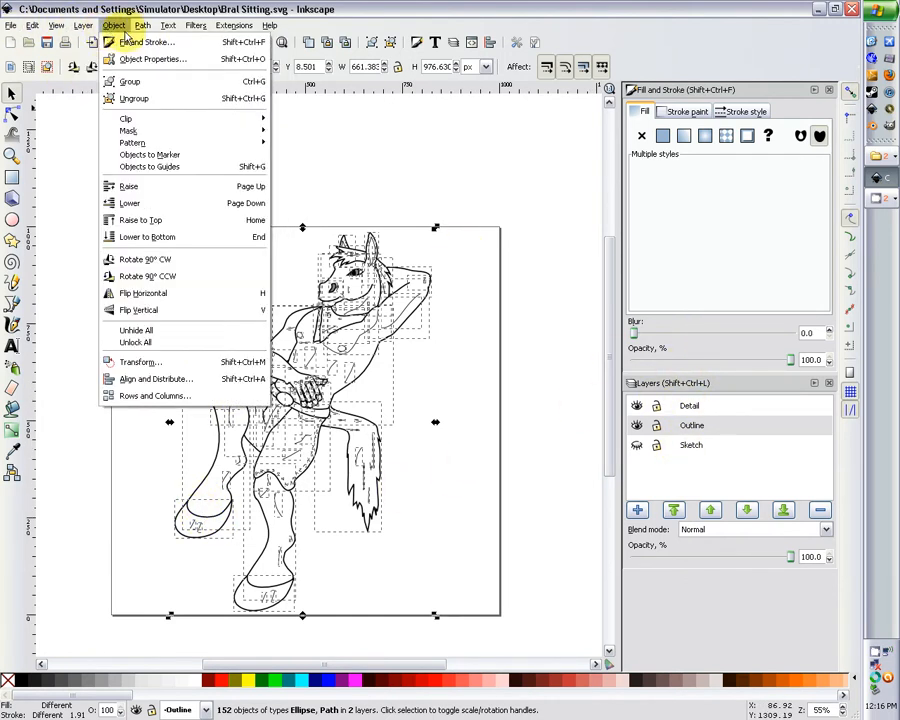
{"action": "left_click", "coordinate": [160, 300]}
{"action": "left_click", "coordinate": [333, 203]}
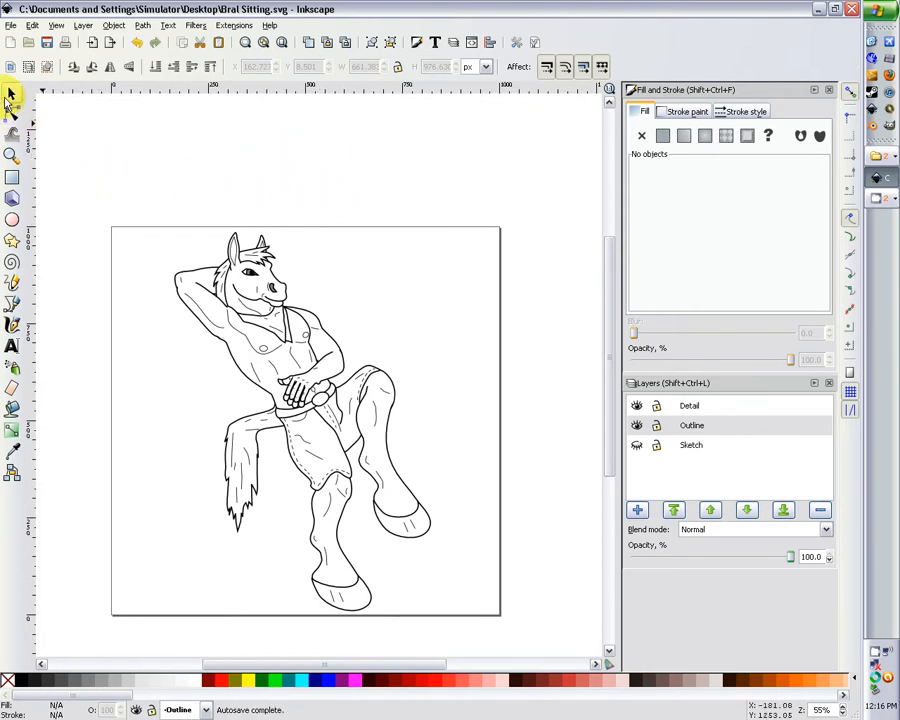
Step: Select the upper-body objects, including the torso outline, and squeeze them horizontally to about 419 px wide
{"action": "mouse_move", "coordinate": [124, 188]}
{"action": "left_mouse_down"}
{"action": "mouse_move", "coordinate": [392, 405]}
{"action": "mouse_move", "coordinate": [355, 418]}
{"action": "left_mouse_up"}
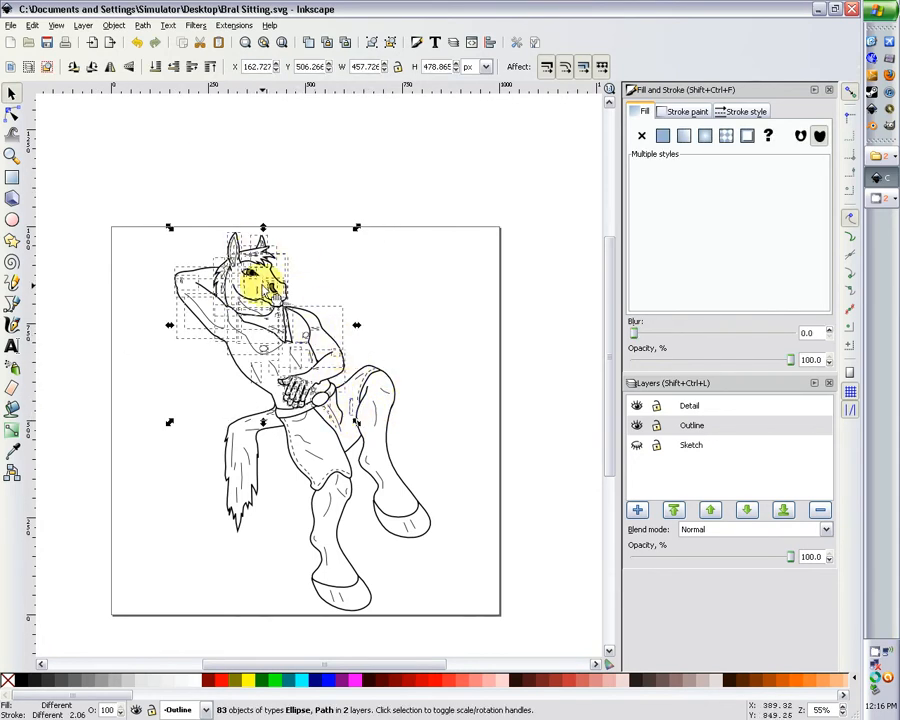
{"action": "left_click_drag", "start_coordinate": [172, 323], "coordinate": [190, 332]}
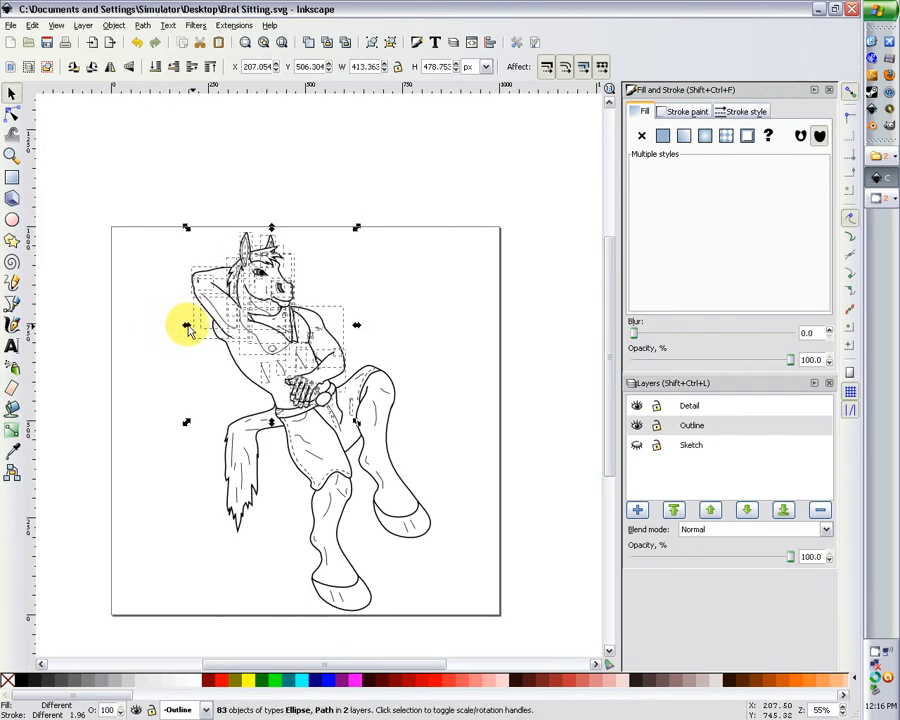
{"action": "key", "text": "ctrl"}
{"action": "key", "text": "ctrl+z"}
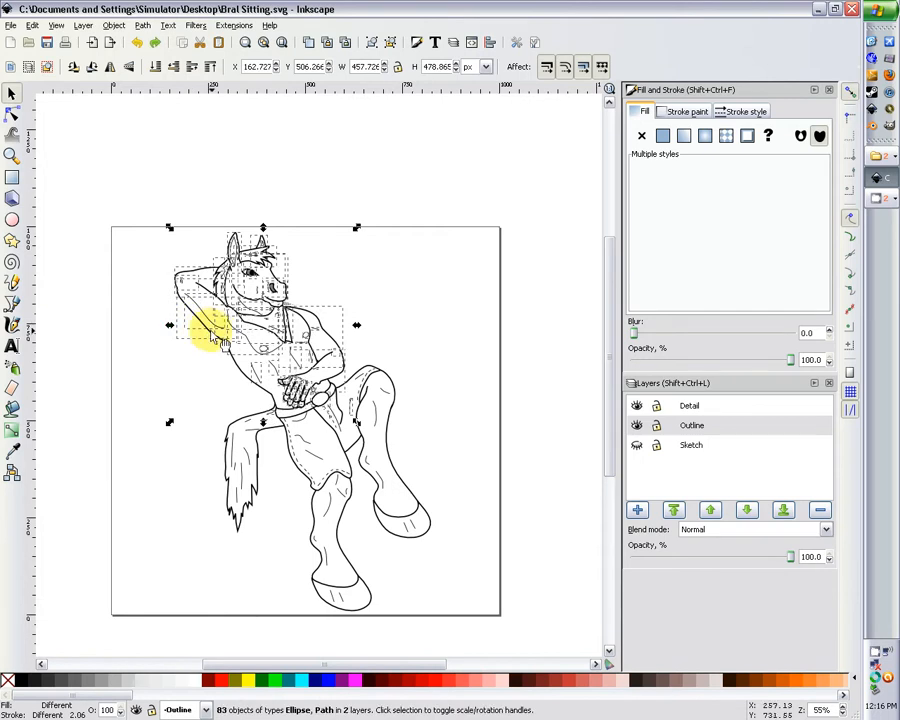
{"action": "key", "text": "shift"}
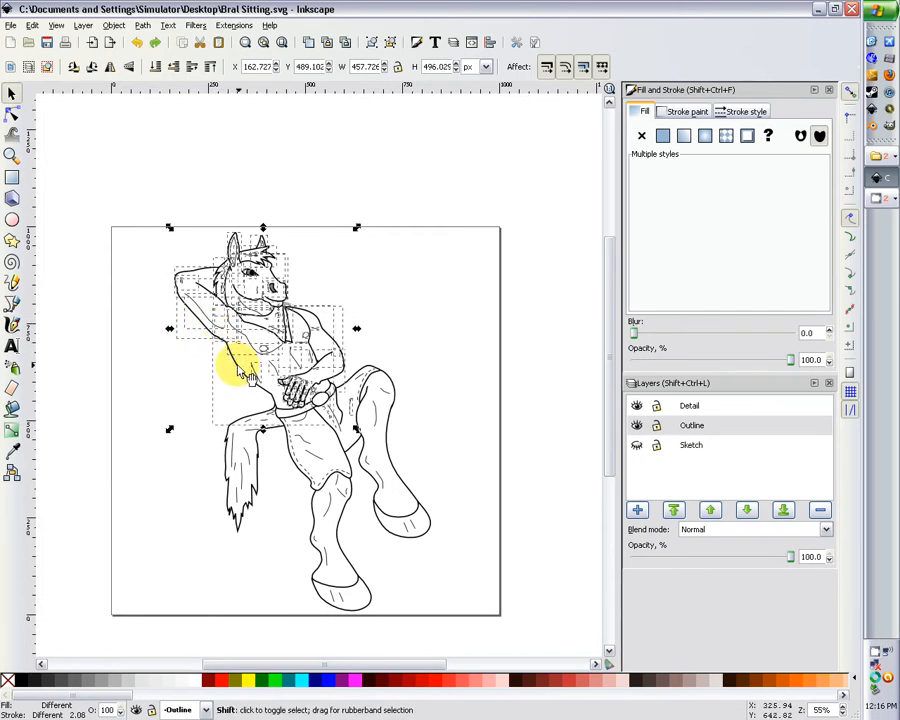
{"action": "left_click", "coordinate": [243, 372], "text": "shift"}
{"action": "left_click_drag", "start_coordinate": [172, 328], "coordinate": [188, 332]}
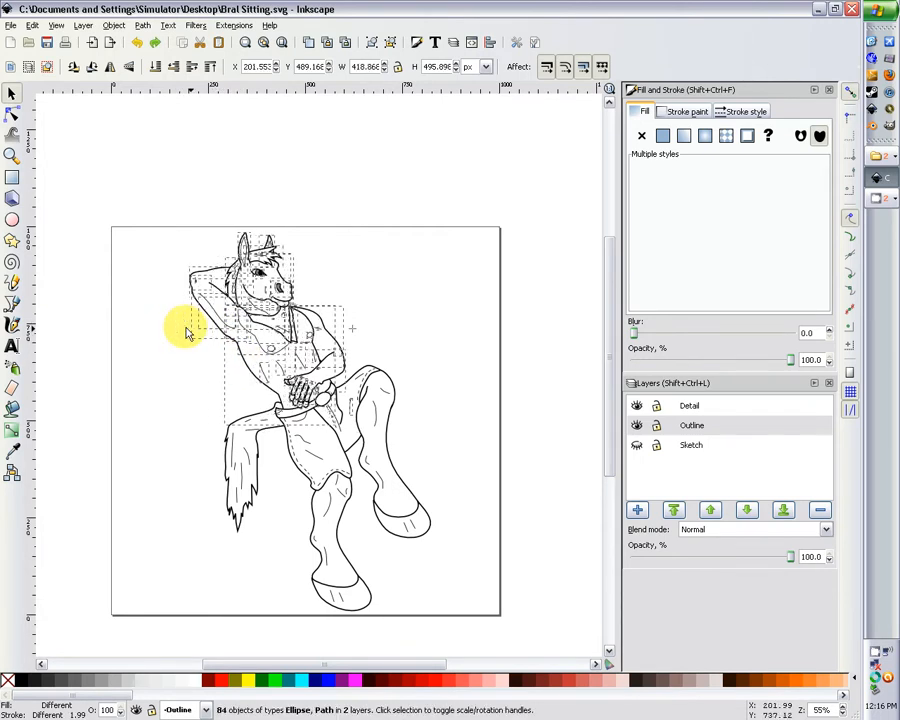
{"action": "left_click", "coordinate": [157, 301]}
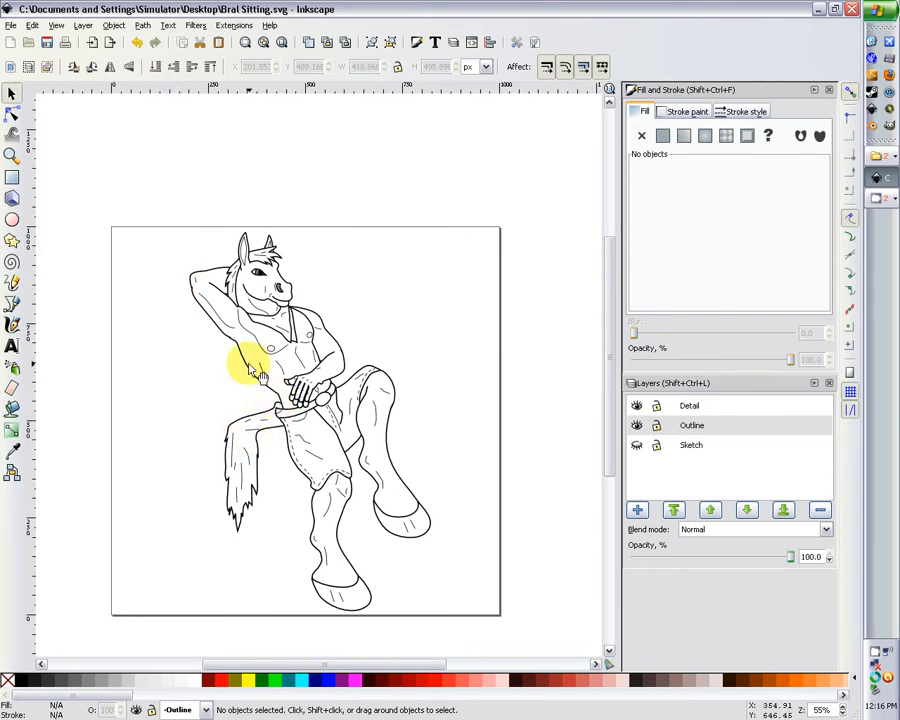
Step: Try to select the raised arm's paths and move them slightly towards the body
{"action": "left_click", "coordinate": [208, 287]}
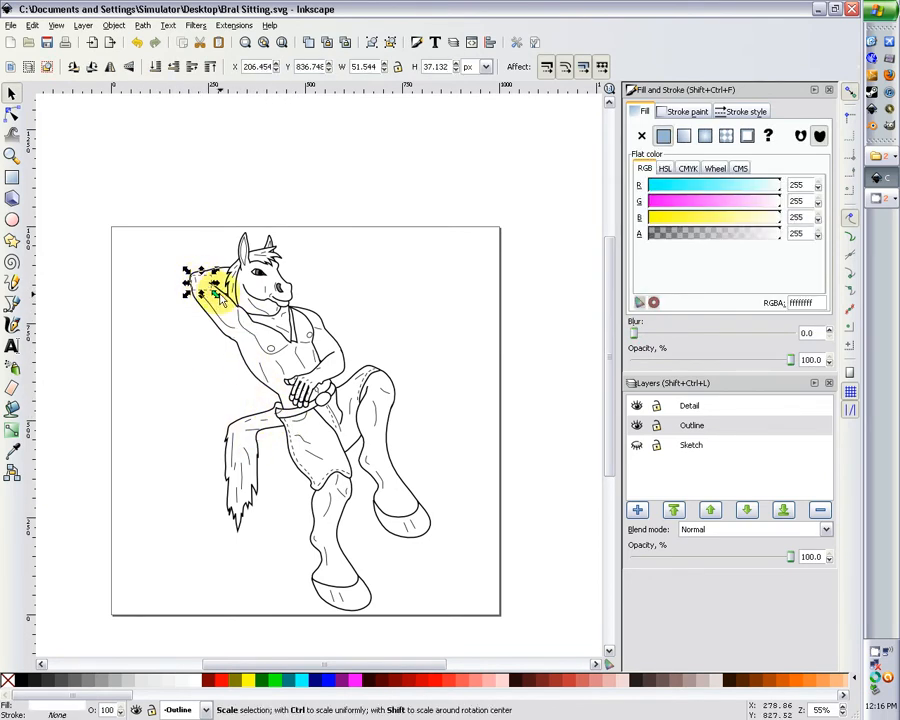
{"action": "left_click", "coordinate": [205, 282], "text": "shift"}
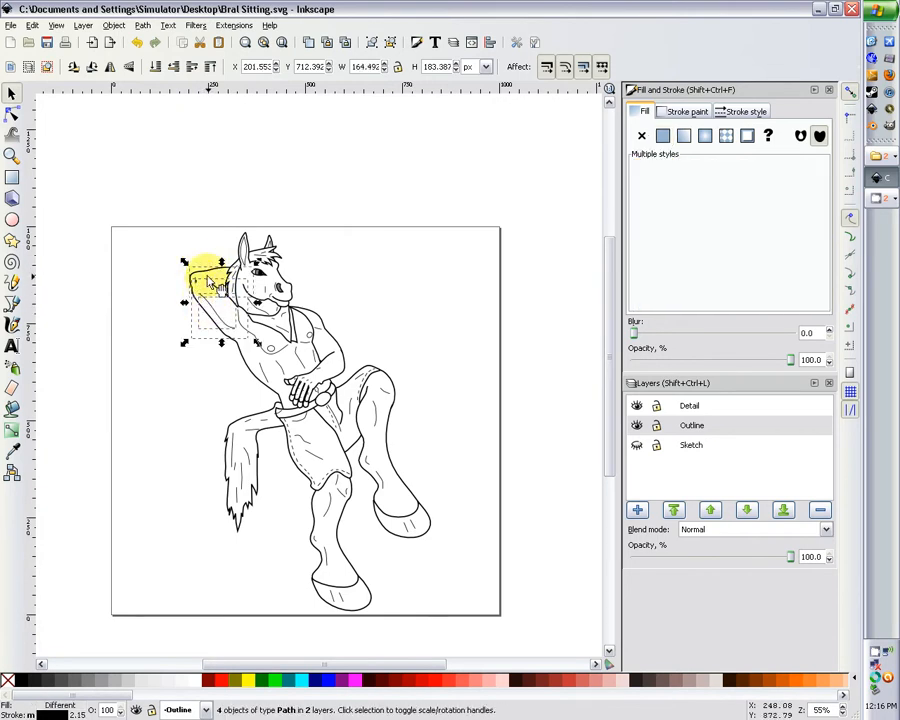
{"action": "left_click", "coordinate": [212, 283]}
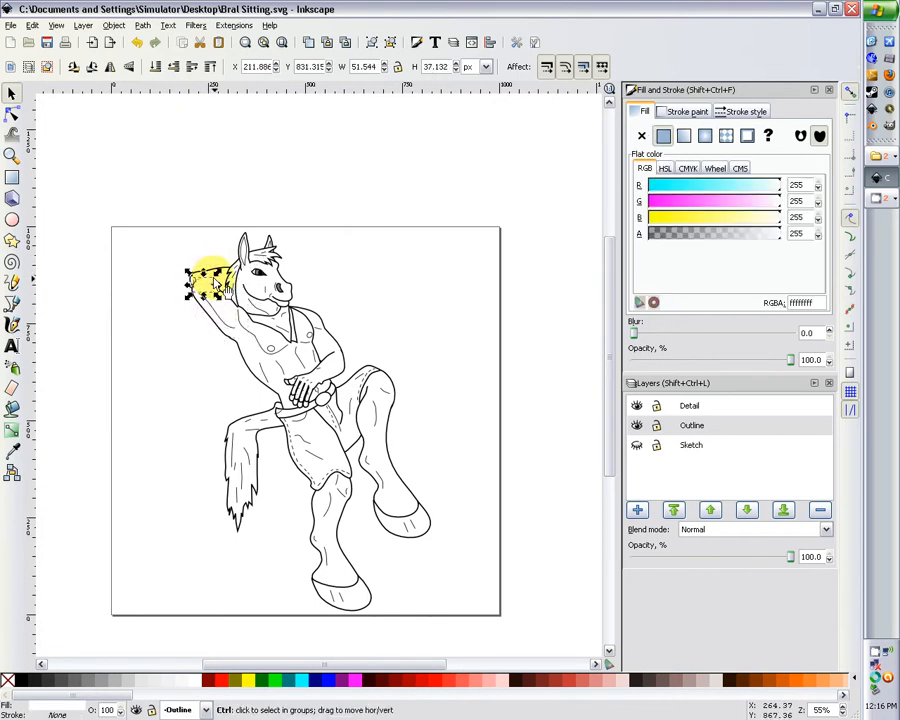
{"action": "left_click_drag", "start_coordinate": [215, 283], "coordinate": [212, 279]}
{"action": "key", "text": "ctrl+z"}
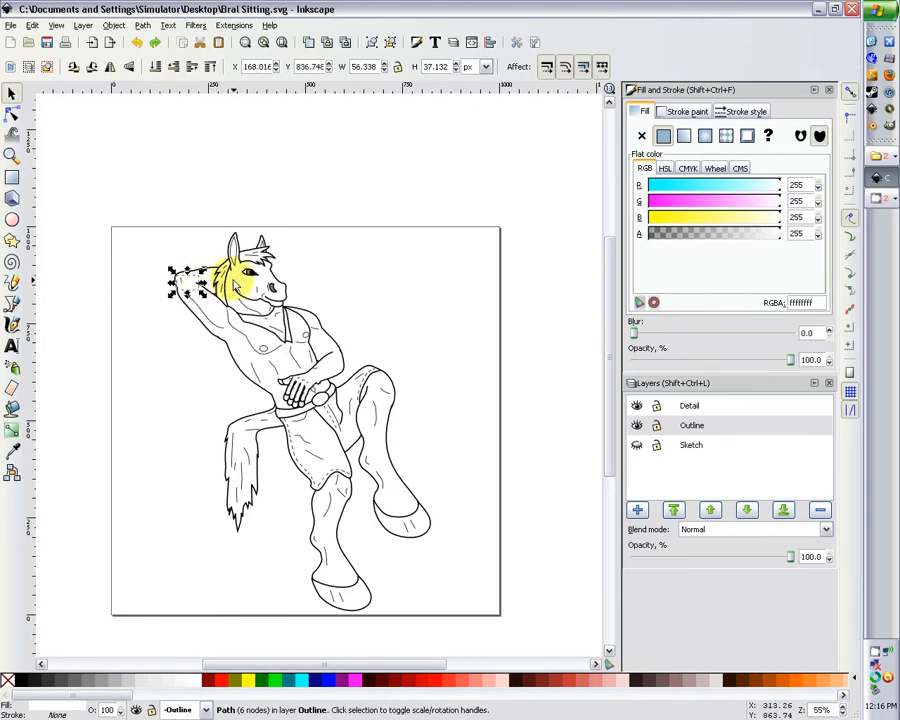
{"action": "key", "text": "ctrl+shift+z"}
{"action": "left_click", "coordinate": [196, 256]}
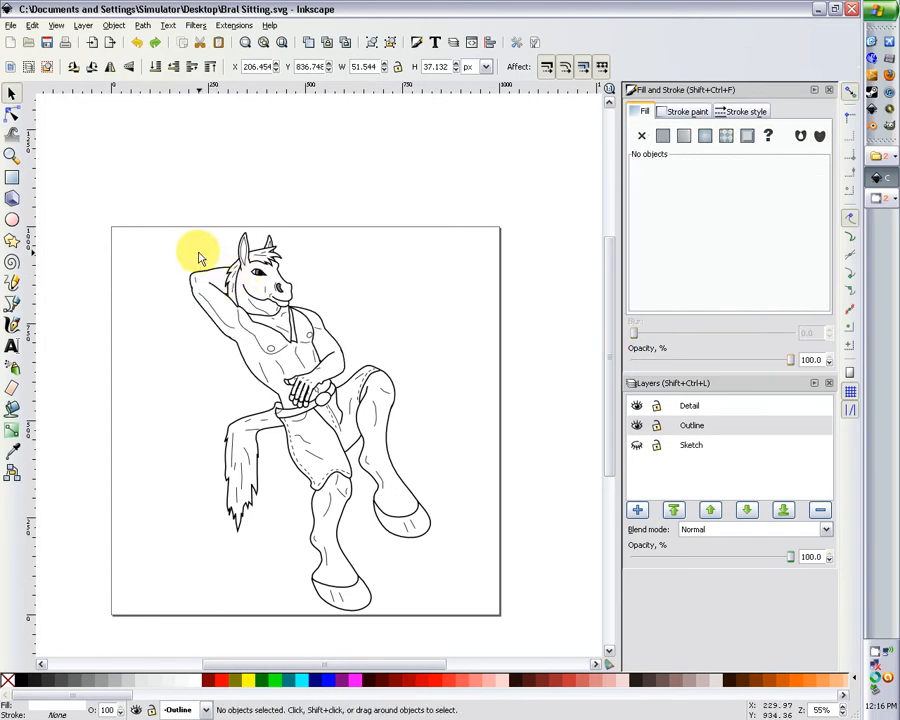
Step: Select the raised arm's outline, detail and patch paths and move them together slightly down towards the torso
{"action": "left_click_drag", "start_coordinate": [167, 256], "coordinate": [216, 296]}
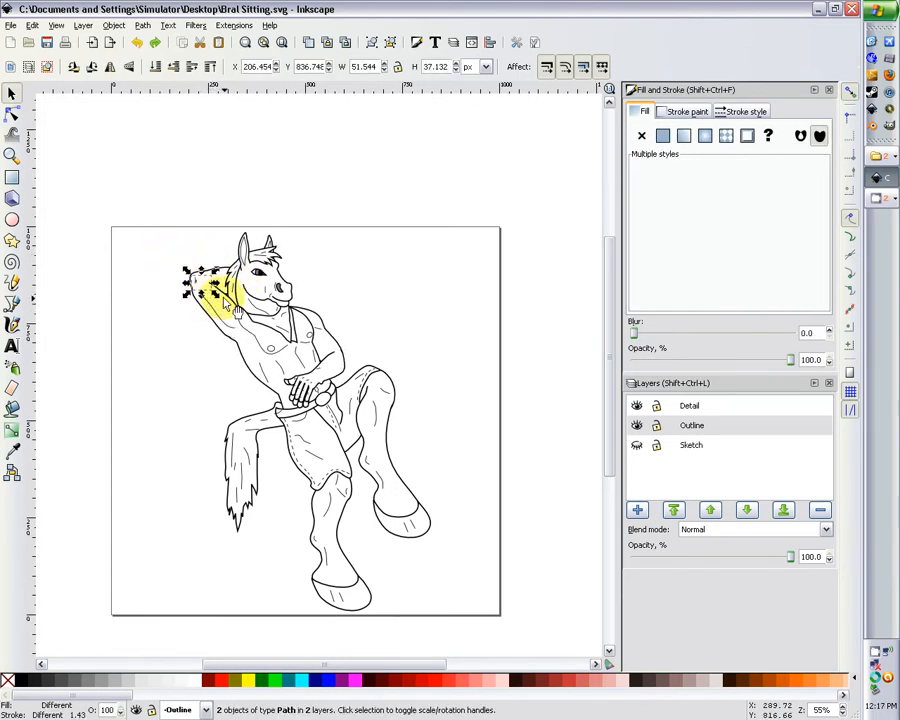
{"action": "left_click", "coordinate": [220, 323], "text": "shift"}
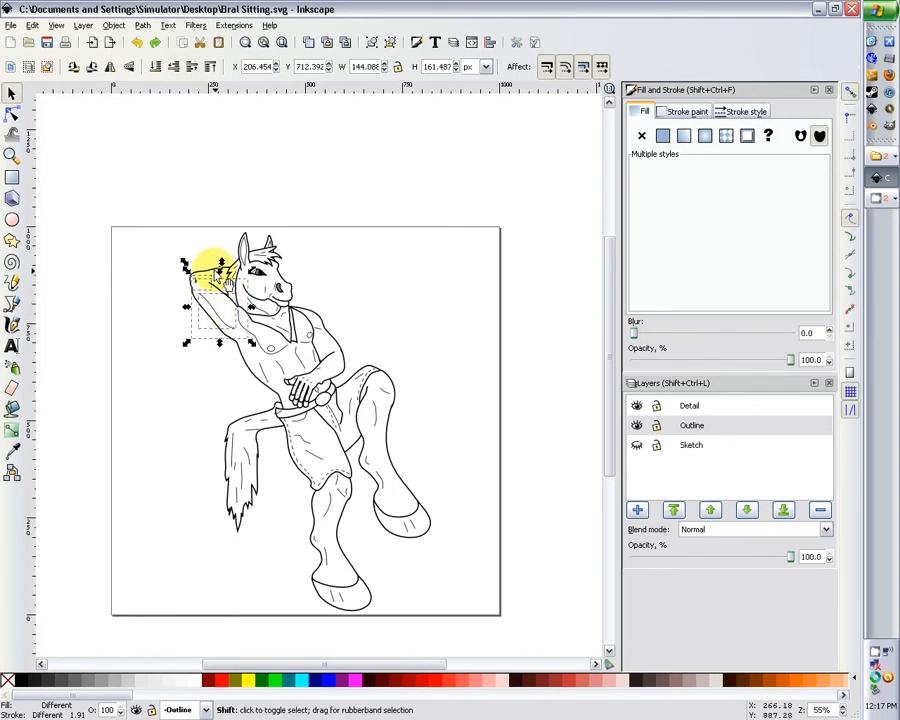
{"action": "left_click", "coordinate": [222, 316], "text": "shift"}
{"action": "left_click_drag", "start_coordinate": [210, 315], "coordinate": [214, 319]}
{"action": "left_click", "coordinate": [186, 328]}
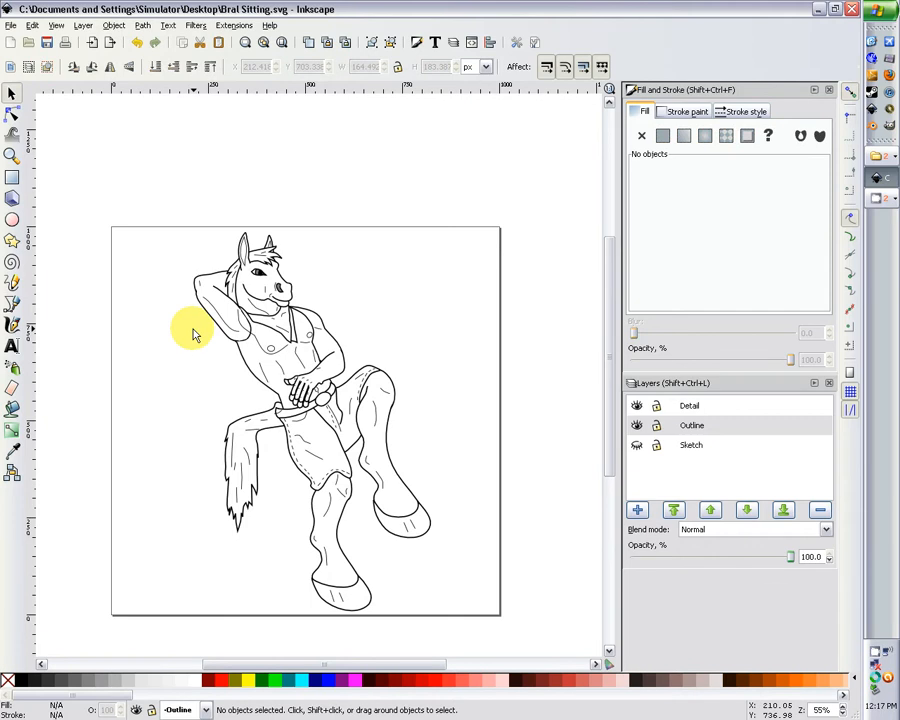
Step: Select the white patch at the raised arm's armpit and make it cover the arm outline overlapping the chest
{"action": "scroll", "coordinate": [196, 335], "scroll_direction": "up", "scroll_amount": 2}
{"action": "left_click", "coordinate": [163, 290]}
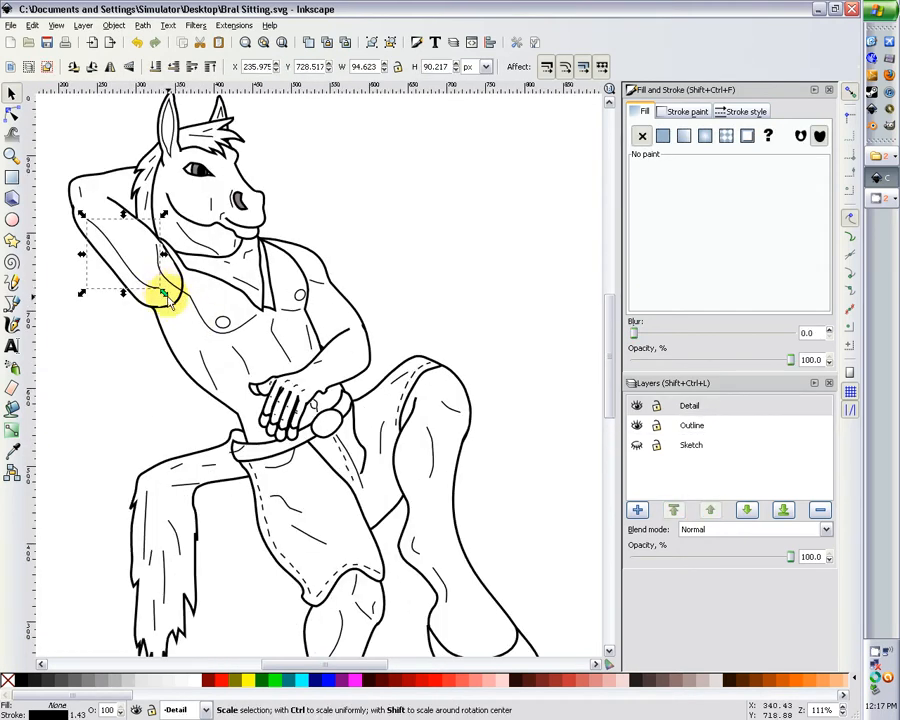
{"action": "left_click", "coordinate": [166, 292], "text": "alt"}
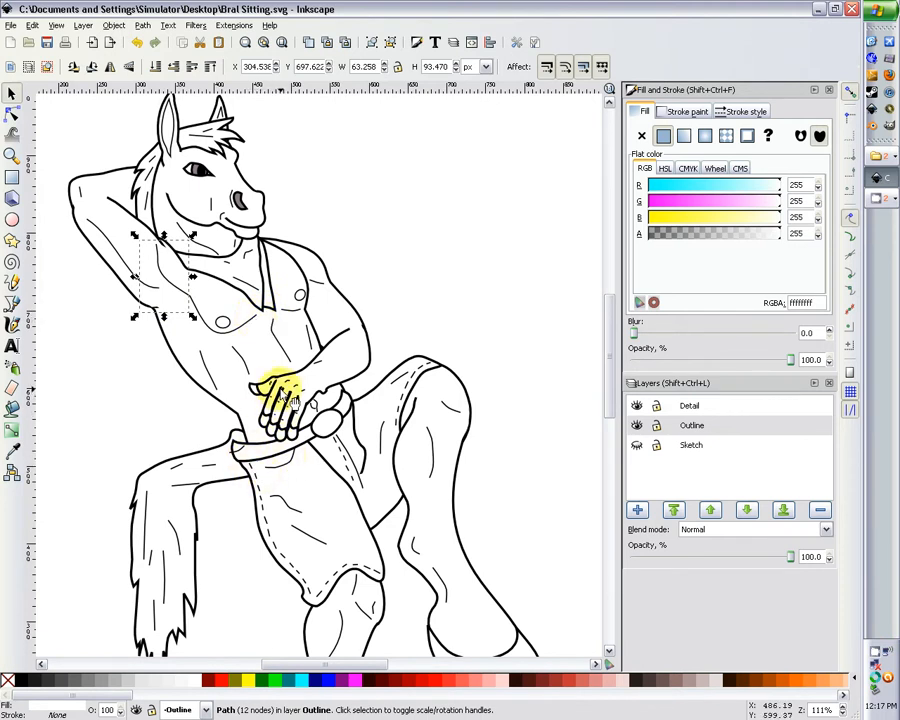
Step: Delete the short detail line on the front knee just below the shorts' hem
{"action": "scroll", "coordinate": [280, 390], "scroll_direction": "down", "scroll_amount": 4}
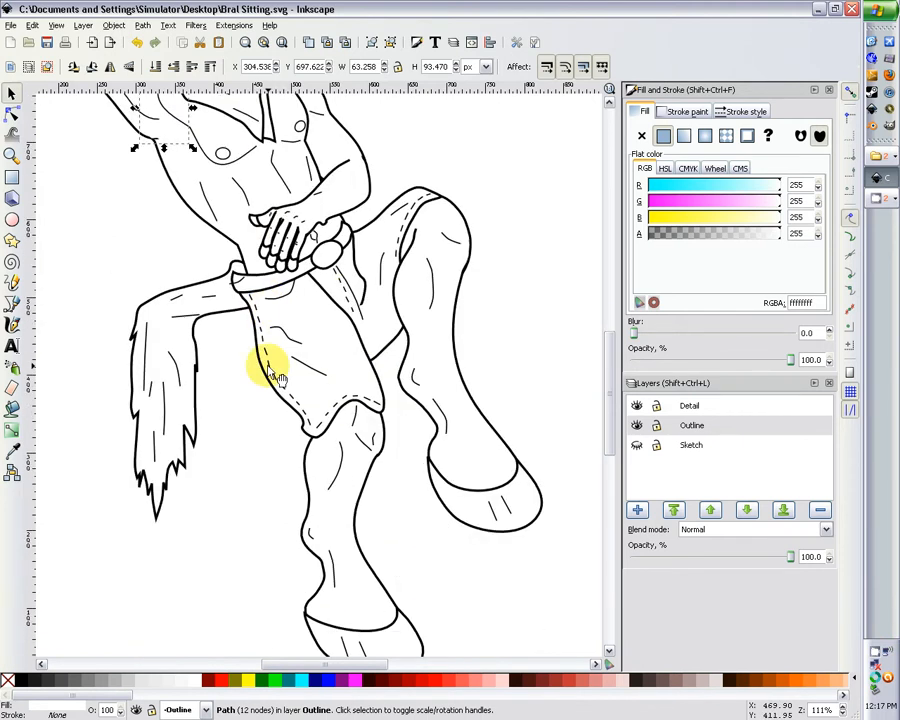
{"action": "left_click", "coordinate": [372, 435]}
{"action": "key", "text": "Delete"}
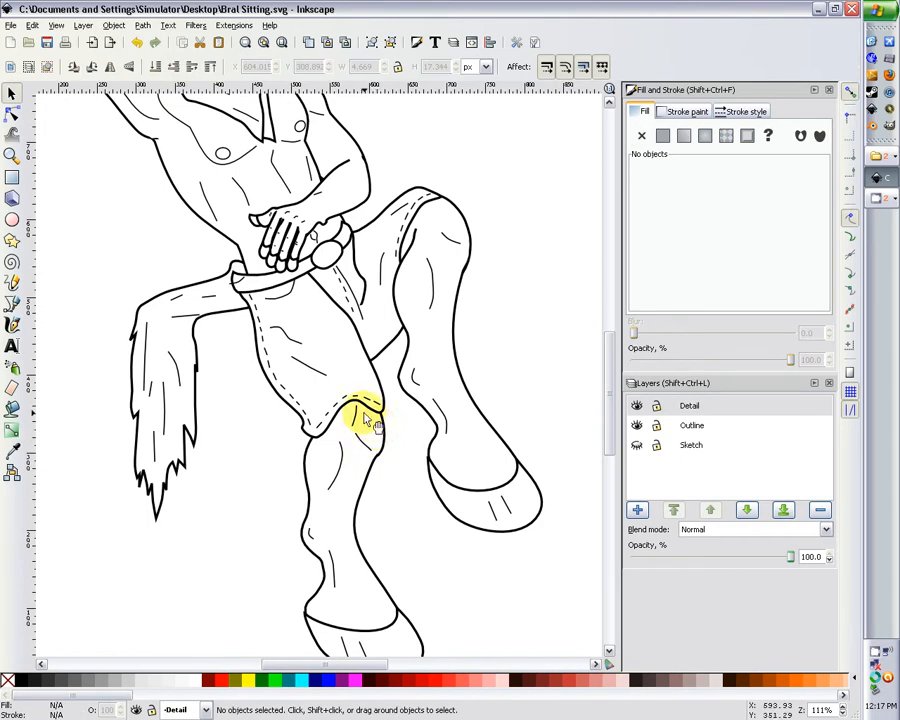
Step: Draw a closed straight-sided patch about 53 by 47 px over the shorts' outline just below the belt buckle
{"action": "left_click", "coordinate": [340, 305]}
{"action": "left_click", "coordinate": [12, 303]}
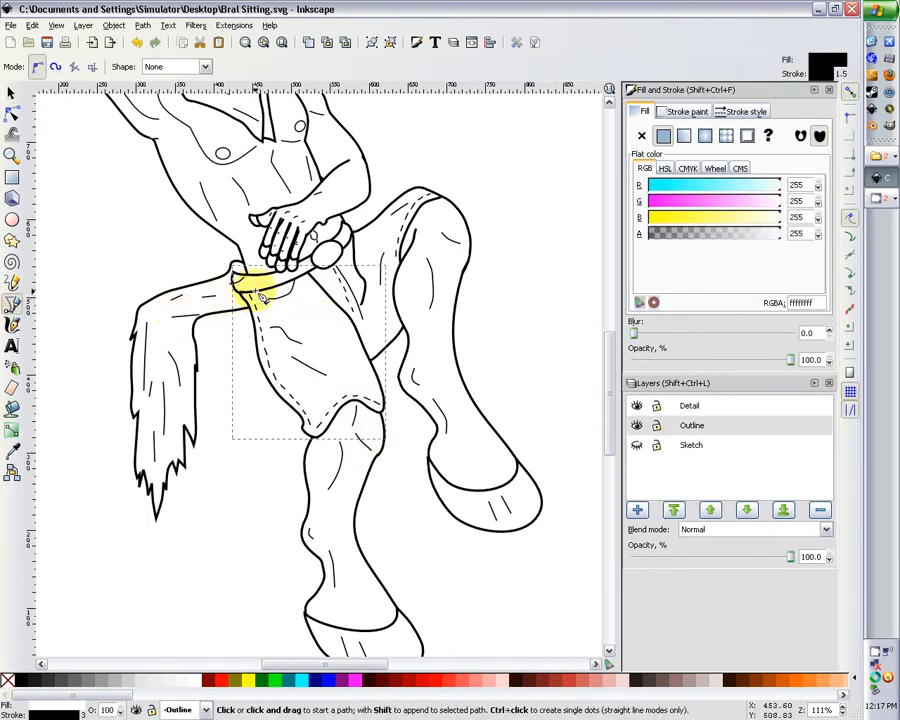
{"action": "left_click", "coordinate": [299, 268]}
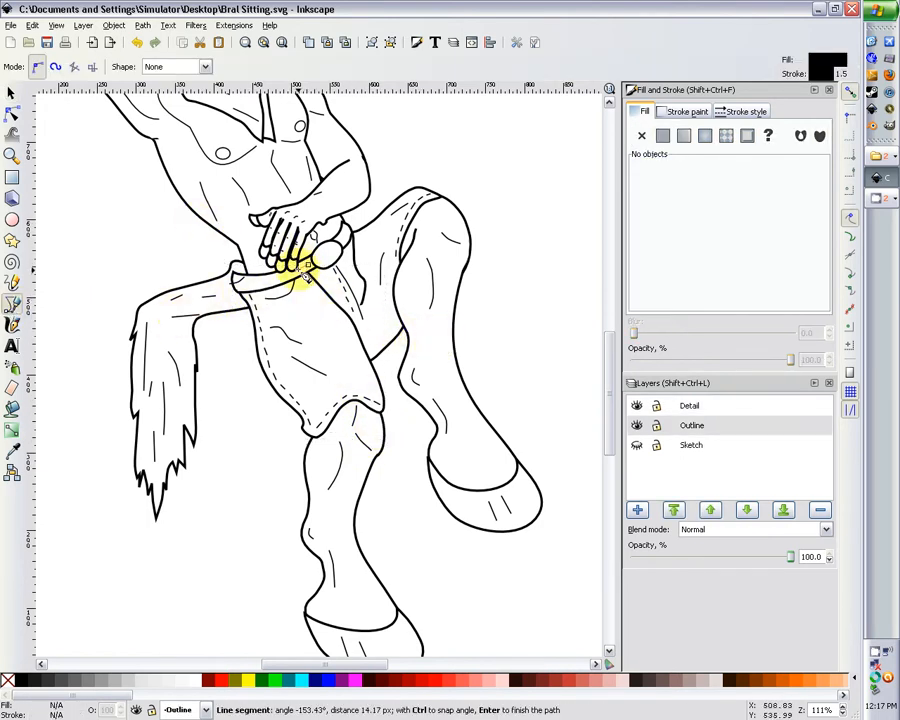
{"action": "left_click", "coordinate": [336, 297]}
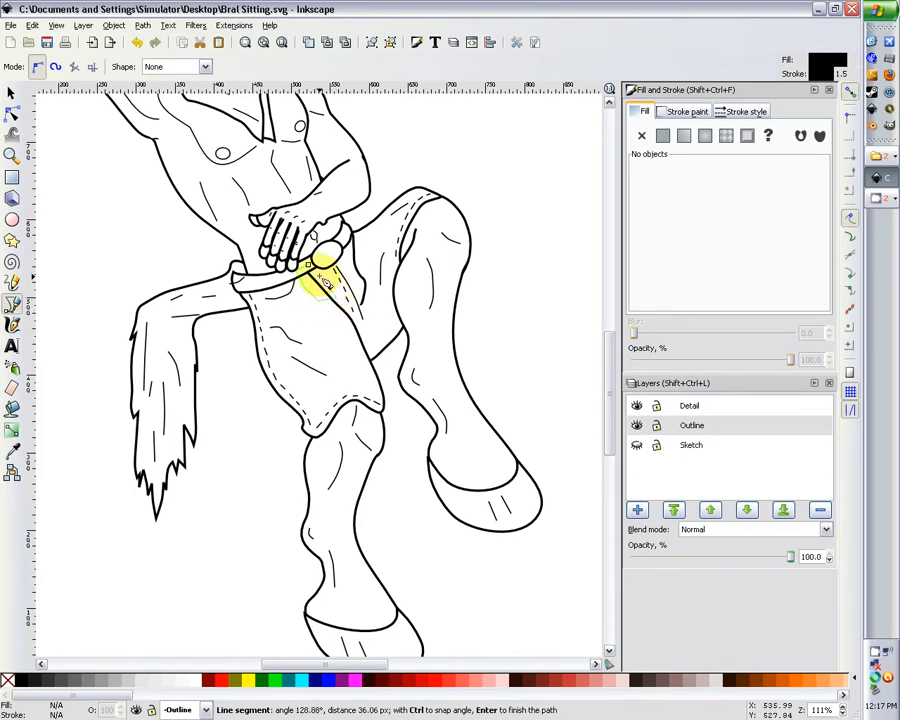
{"action": "left_click", "coordinate": [310, 263]}
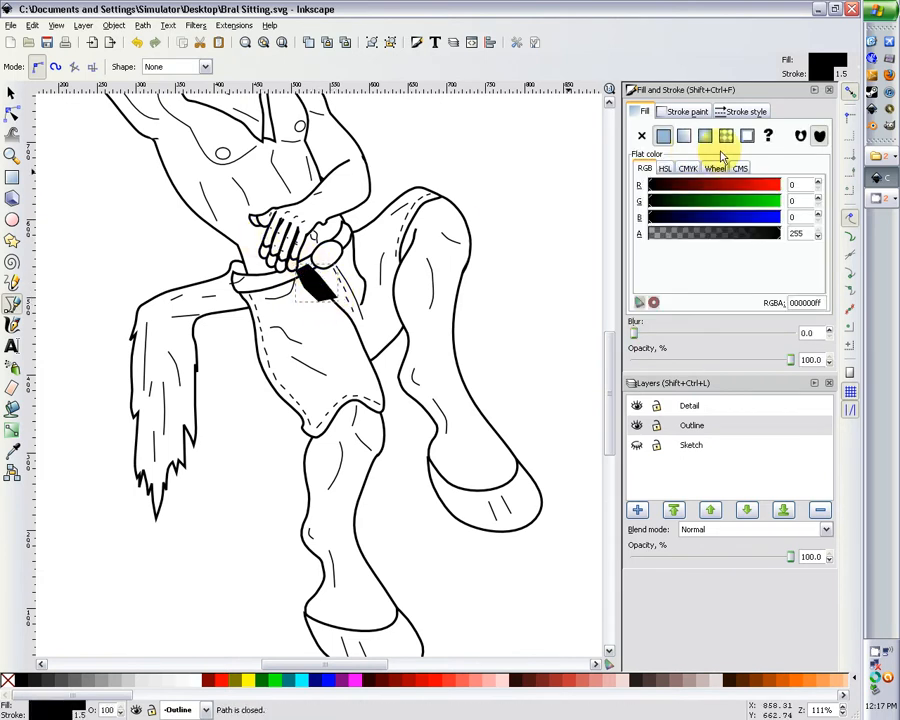
Step: Give the new patch below the belt buckle a flat white fill and no stroke
{"action": "left_click_drag", "start_coordinate": [735, 184], "coordinate": [786, 217]}
{"action": "left_click", "coordinate": [667, 112]}
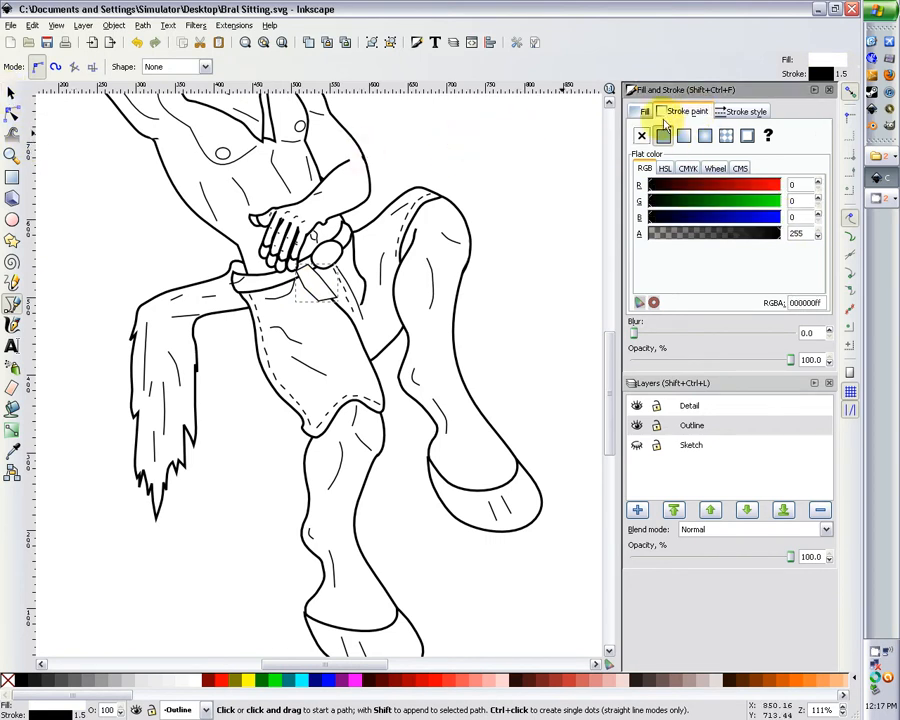
{"action": "left_click", "coordinate": [642, 137]}
{"action": "left_click", "coordinate": [10, 92]}
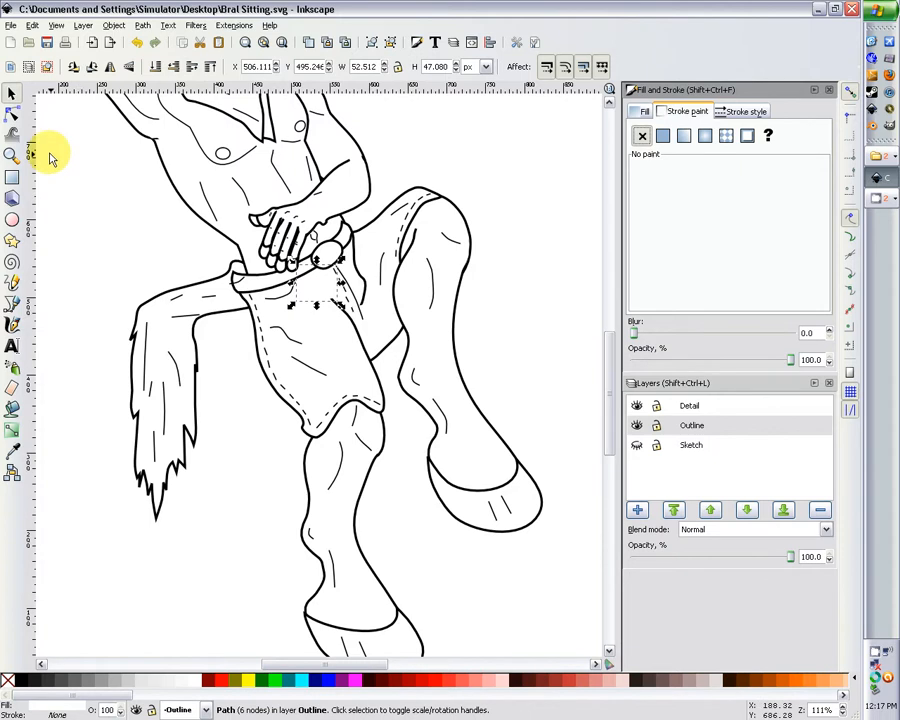
{"action": "left_click", "coordinate": [110, 210]}
Step: Pull the nodes of the shorts' outline beside and below the belt buckle slightly inward to smooth the line down the inner thigh
{"action": "scroll", "coordinate": [110, 210], "scroll_direction": "up", "scroll_amount": 4}
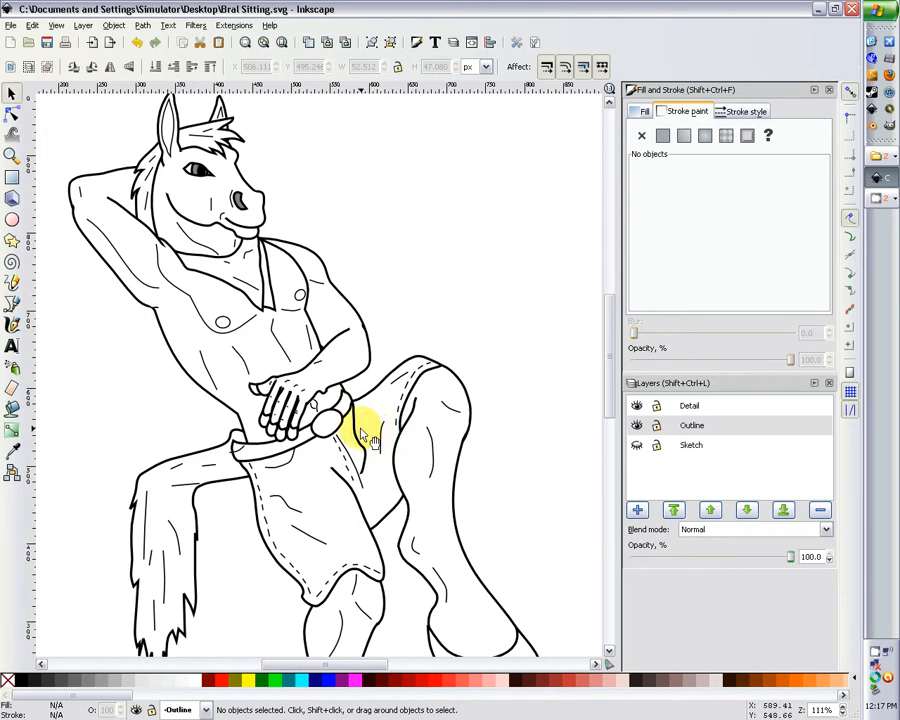
{"action": "left_click", "coordinate": [368, 438]}
{"action": "scroll", "coordinate": [360, 428], "scroll_direction": "up", "scroll_amount": 1}
{"action": "scroll", "coordinate": [390, 380], "scroll_direction": "up", "scroll_amount": 1}
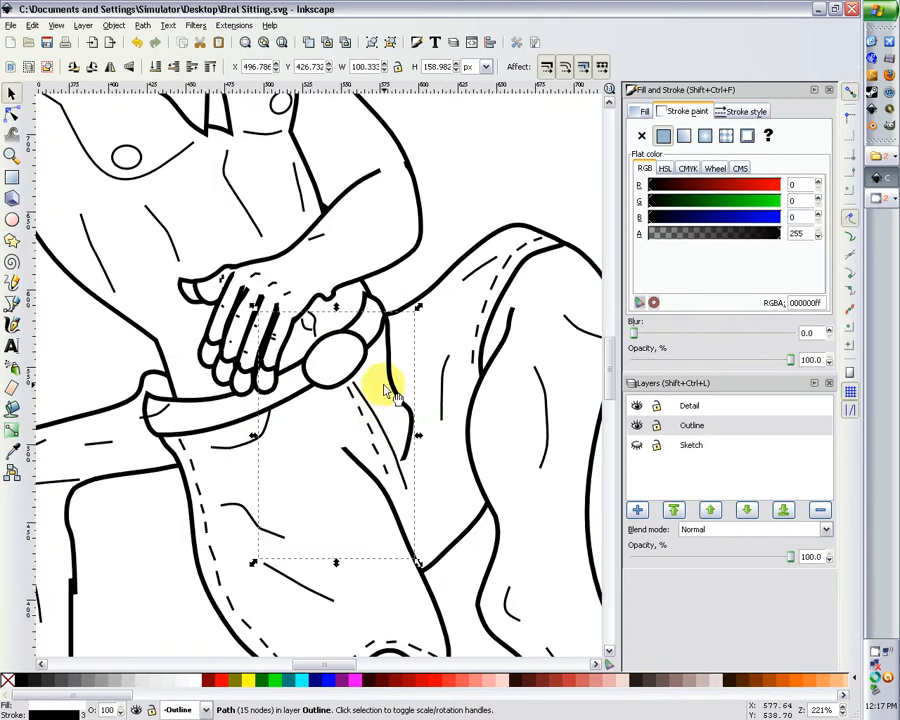
{"action": "left_click", "coordinate": [12, 113]}
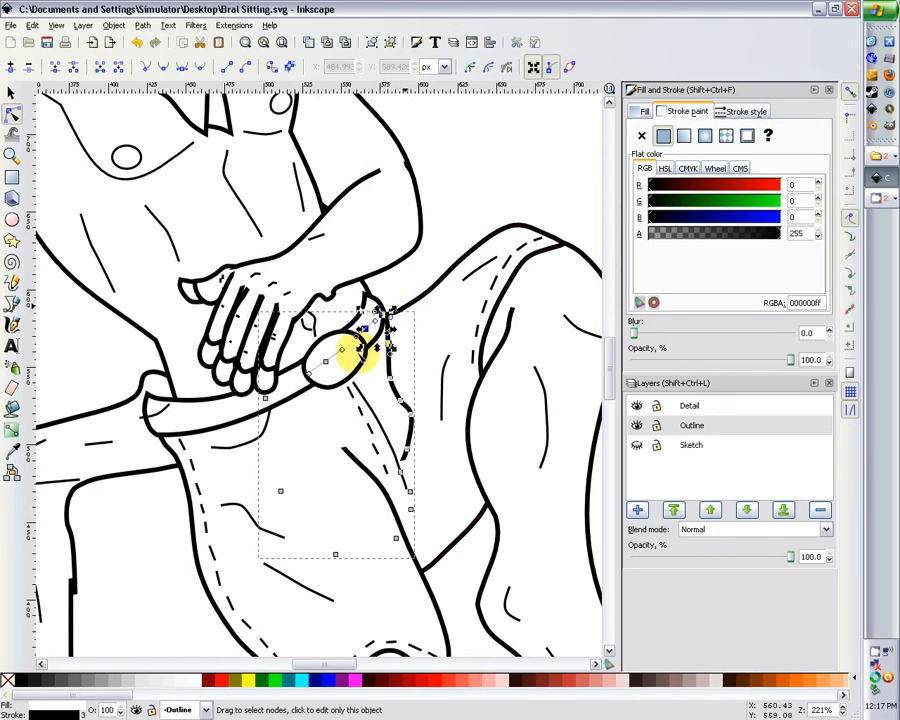
{"action": "left_click", "coordinate": [389, 344]}
{"action": "left_click_drag", "start_coordinate": [389, 344], "coordinate": [377, 350]}
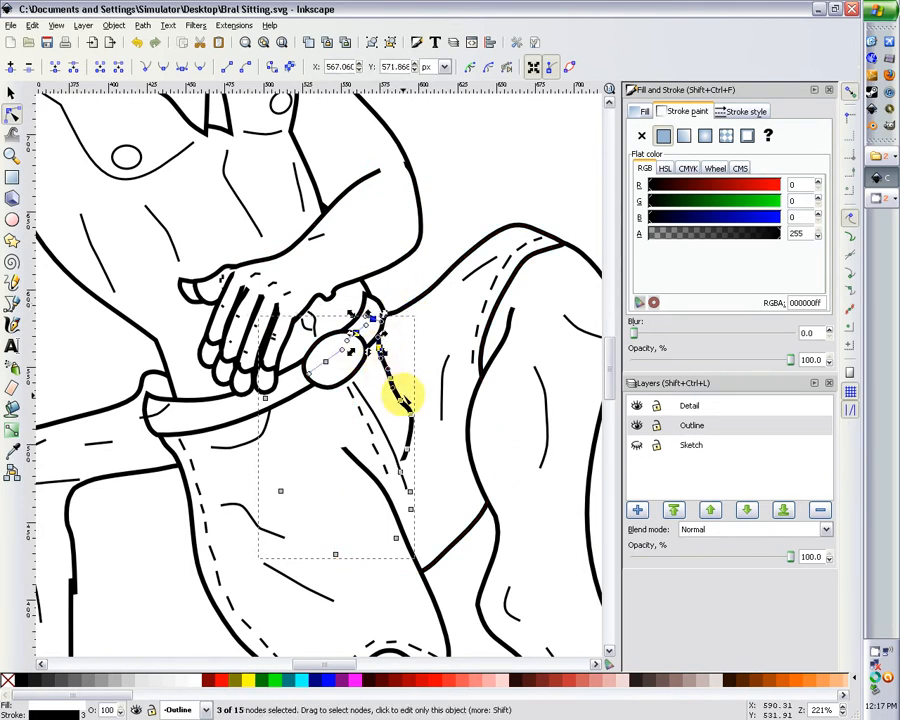
{"action": "left_click_drag", "start_coordinate": [409, 419], "coordinate": [403, 426]}
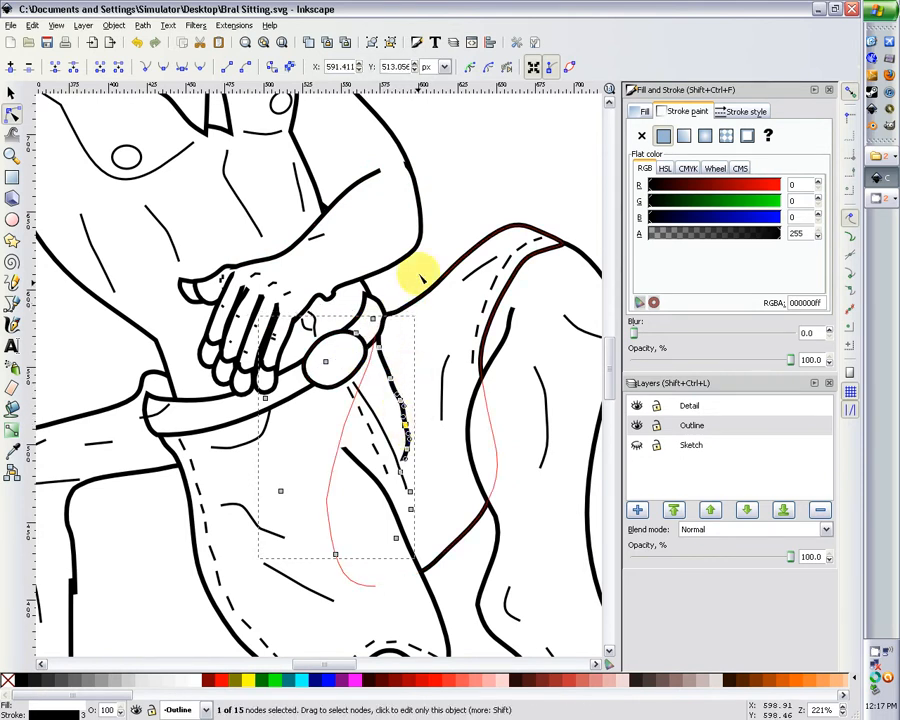
{"action": "left_click", "coordinate": [412, 278]}
{"action": "scroll", "coordinate": [418, 278], "scroll_direction": "down", "scroll_amount": 2, "text": "ctrl"}
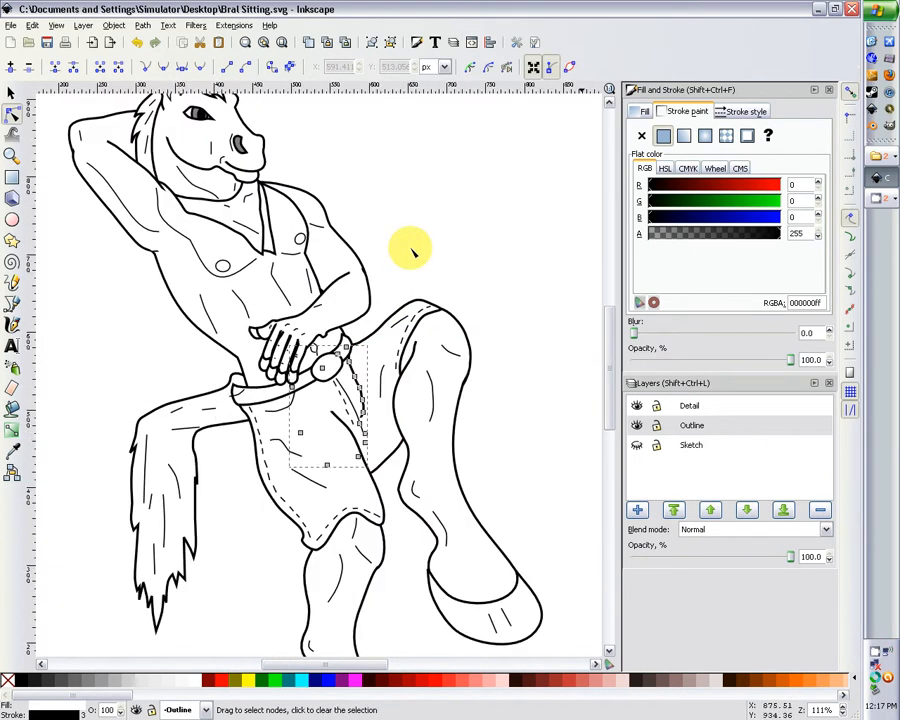
Step: Reshape the upper edge of the white armpit patch so it covers the end of the raised arm's outline overlapping the neck
{"action": "scroll", "coordinate": [410, 244], "scroll_direction": "up", "scroll_amount": 3}
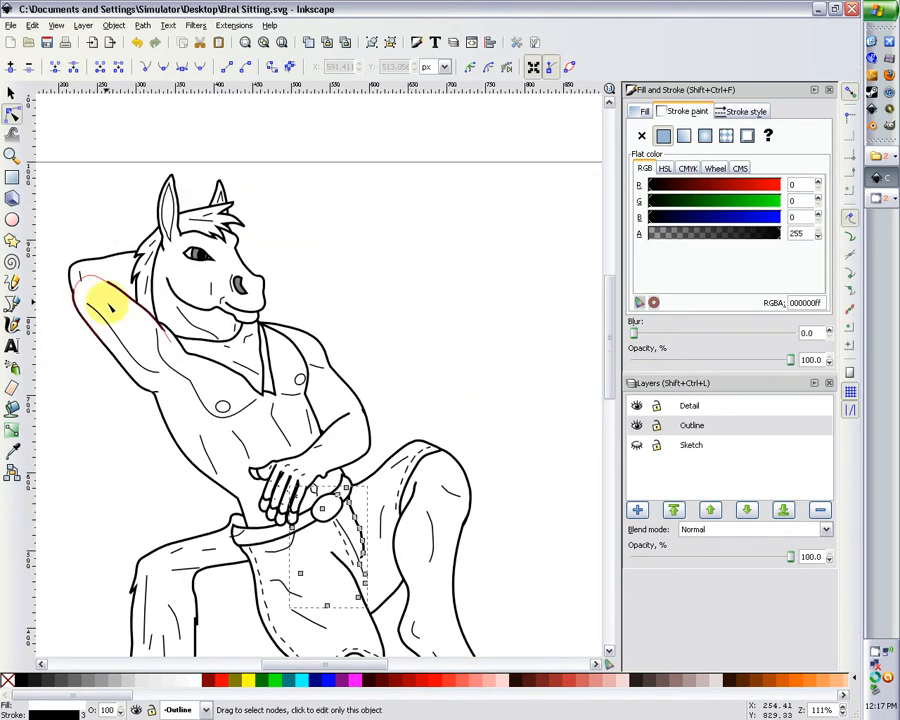
{"action": "left_click", "coordinate": [130, 308]}
{"action": "key", "text": "plus"}
{"action": "key", "text": "plus"}
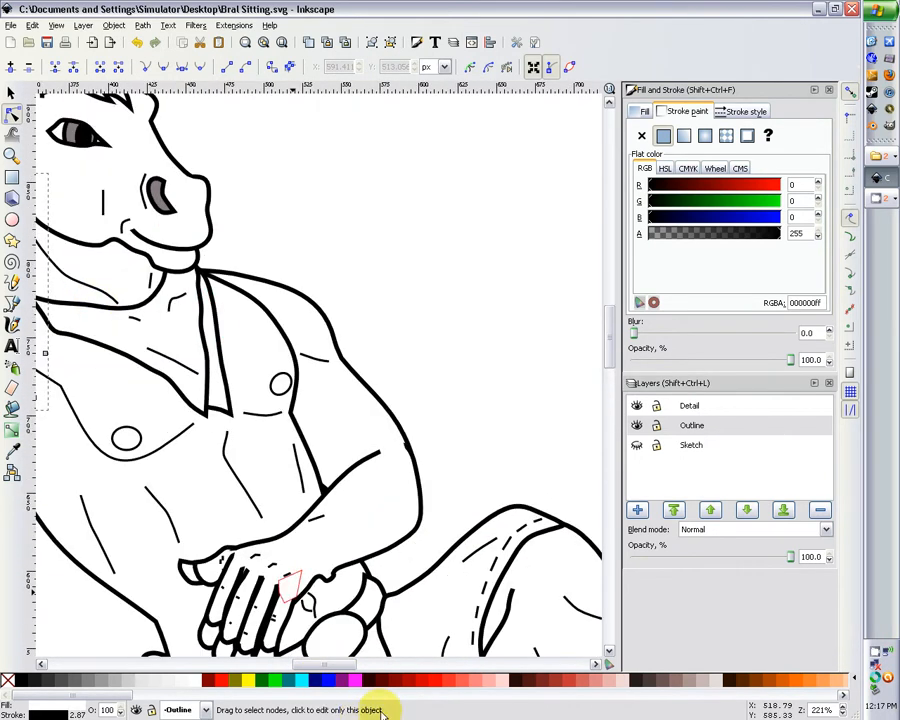
{"action": "left_click_drag", "start_coordinate": [337, 664], "coordinate": [305, 664]}
{"action": "scroll", "coordinate": [357, 488], "scroll_direction": "up", "scroll_amount": 1}
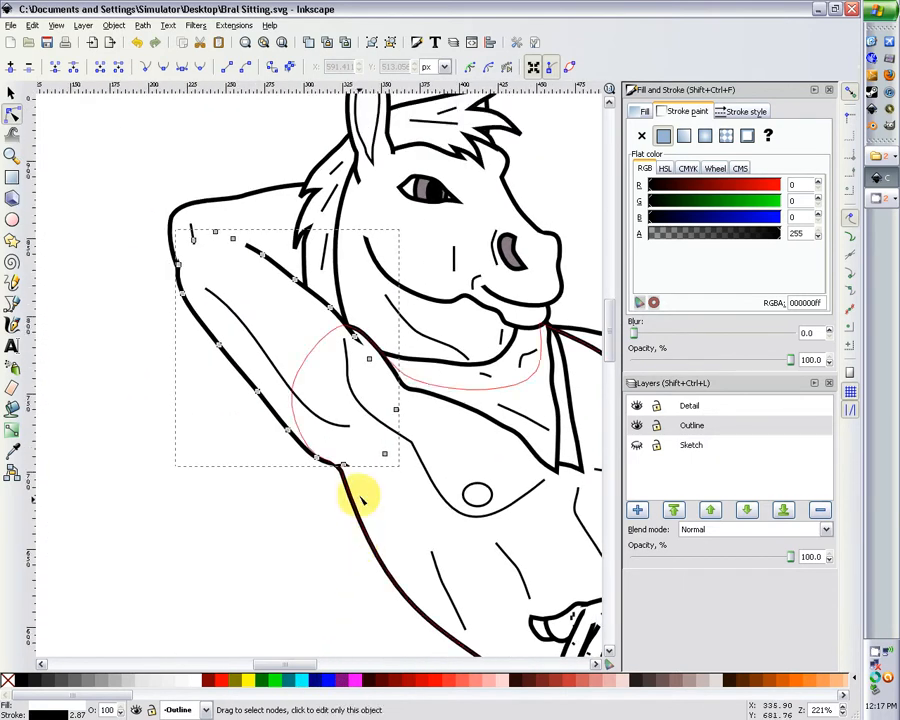
{"action": "left_click", "coordinate": [318, 297]}
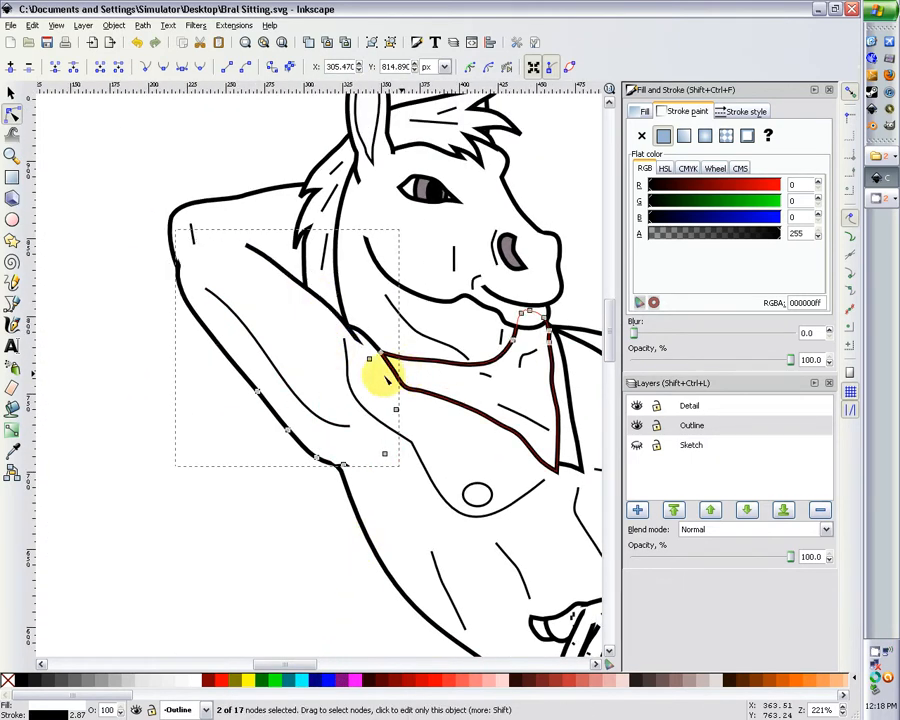
{"action": "left_click", "coordinate": [376, 372]}
{"action": "scroll", "coordinate": [360, 356], "scroll_direction": "up", "scroll_amount": 1}
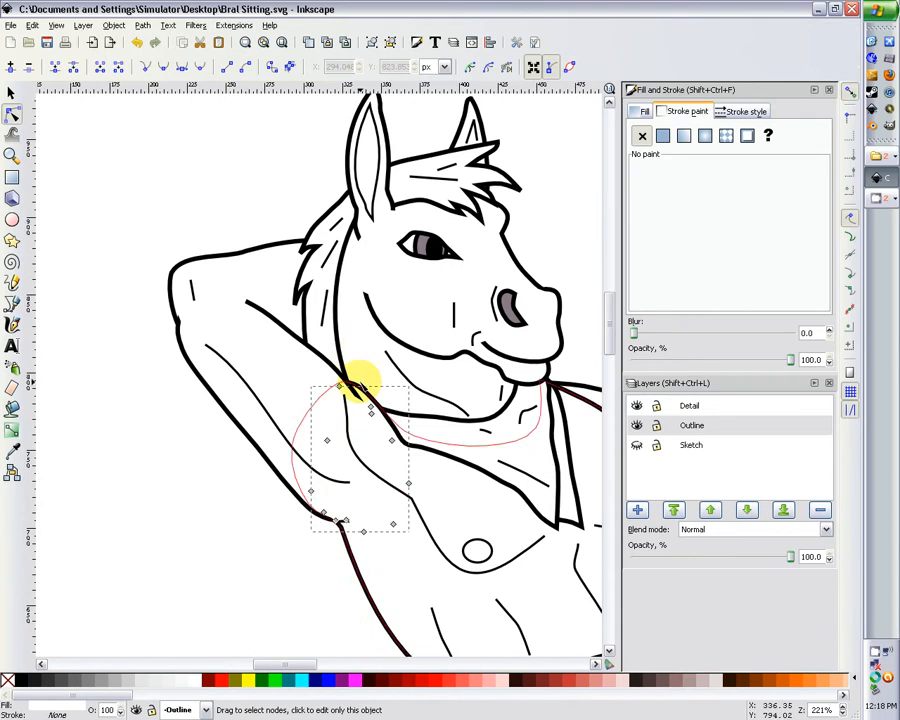
{"action": "key", "text": "plus"}
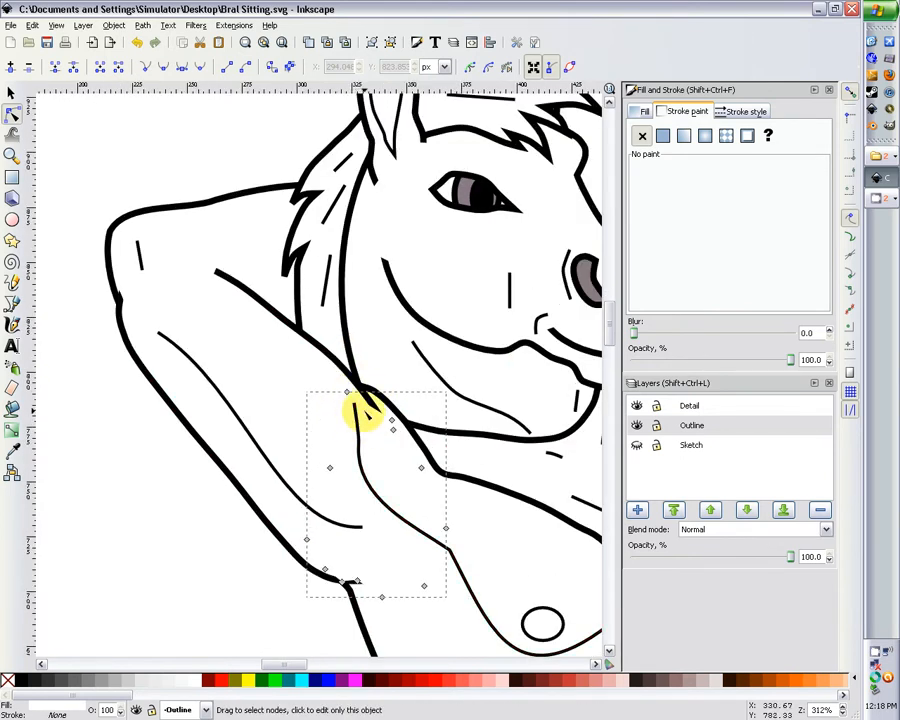
{"action": "left_click", "coordinate": [368, 405]}
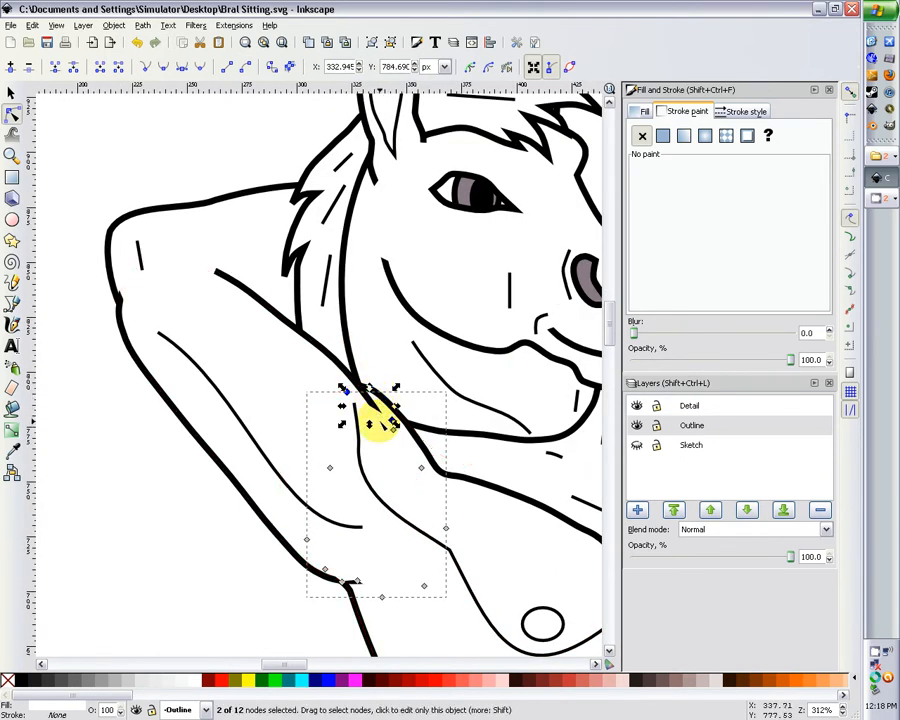
{"action": "left_click_drag", "start_coordinate": [398, 436], "coordinate": [388, 418]}
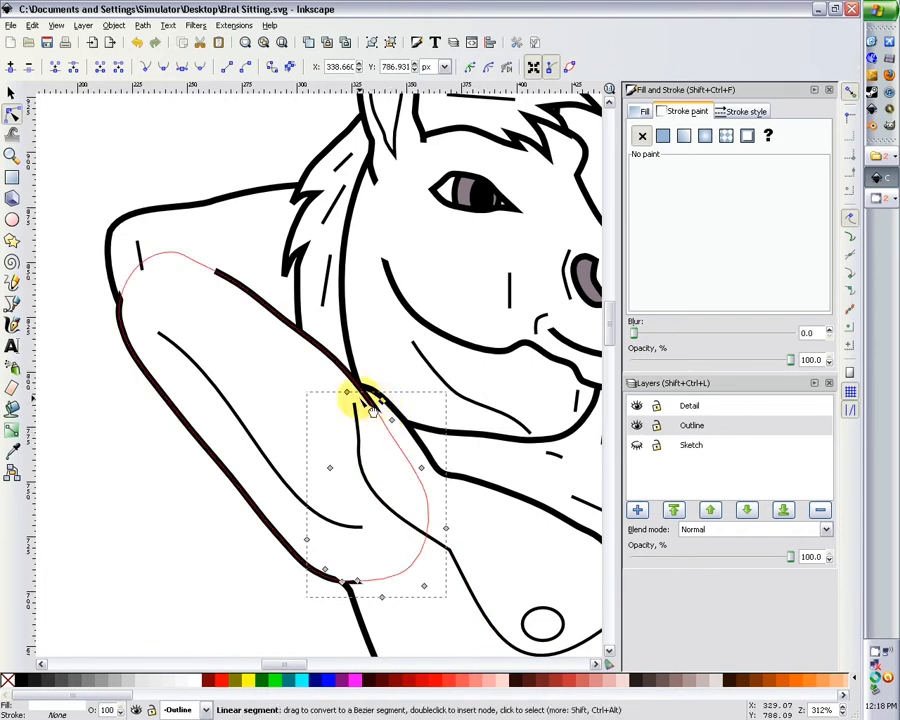
{"action": "left_click_drag", "start_coordinate": [344, 388], "coordinate": [335, 372]}
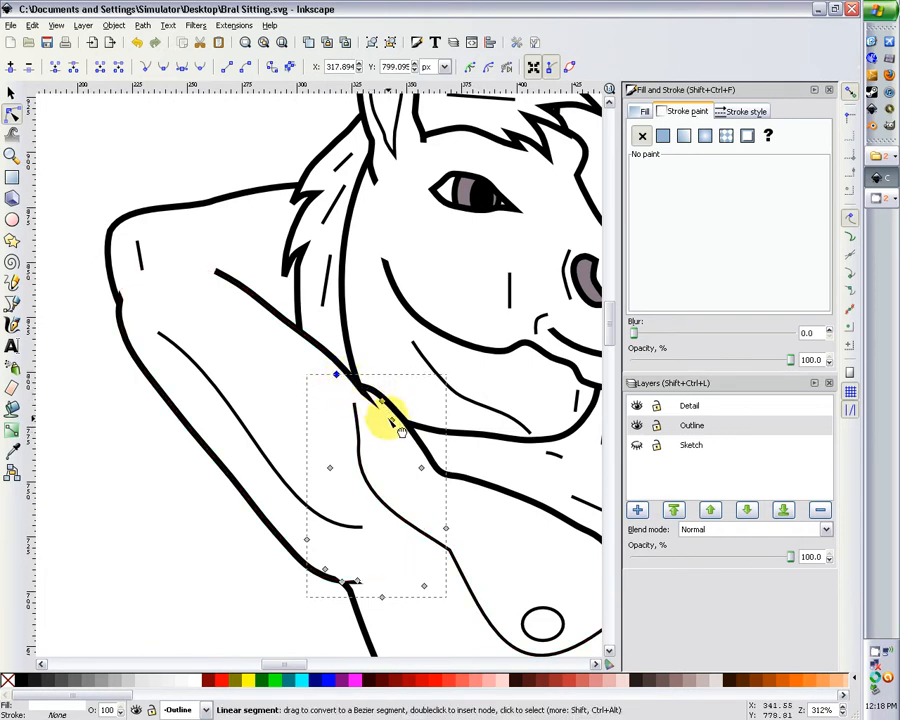
{"action": "left_click_drag", "start_coordinate": [398, 428], "coordinate": [371, 410]}
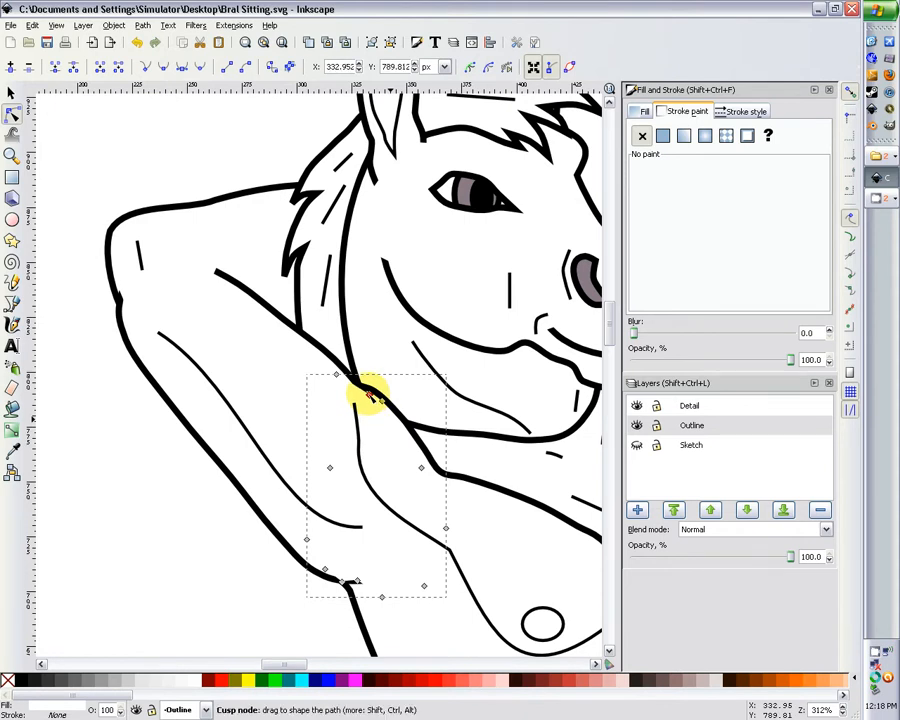
{"action": "left_click", "coordinate": [141, 478]}
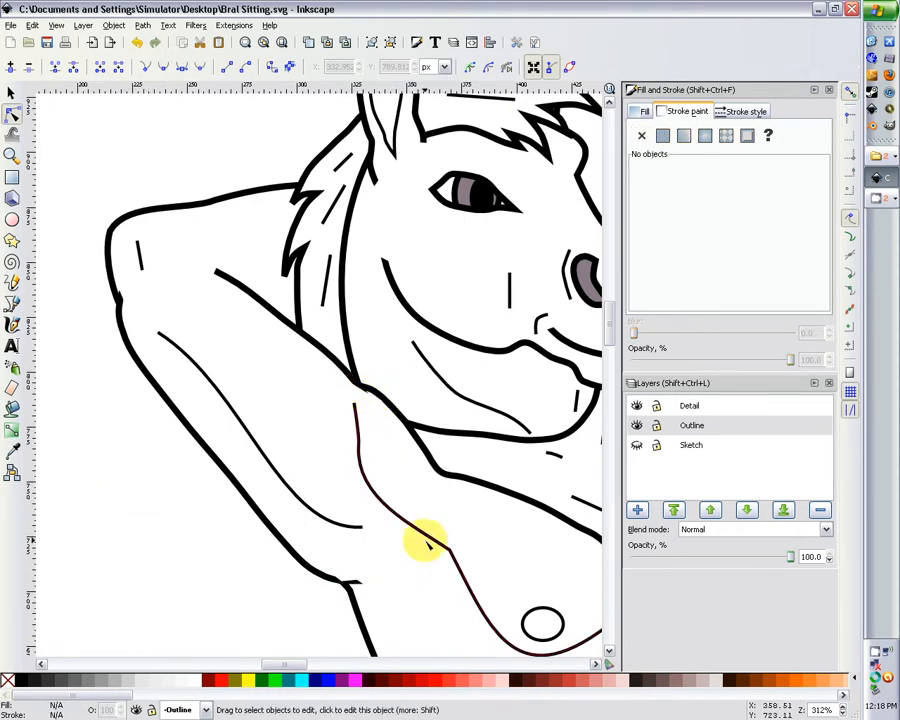
Step: Adjust the lower nodes of the armpit patch to cover the stub of arm outline sticking into the chest
{"action": "left_click", "coordinate": [355, 579]}
{"action": "mouse_move", "coordinate": [354, 579]}
{"action": "left_mouse_down"}
{"action": "mouse_move", "coordinate": [359, 589]}
{"action": "mouse_move", "coordinate": [344, 576]}
{"action": "left_mouse_up"}
{"action": "left_click", "coordinate": [250, 567]}
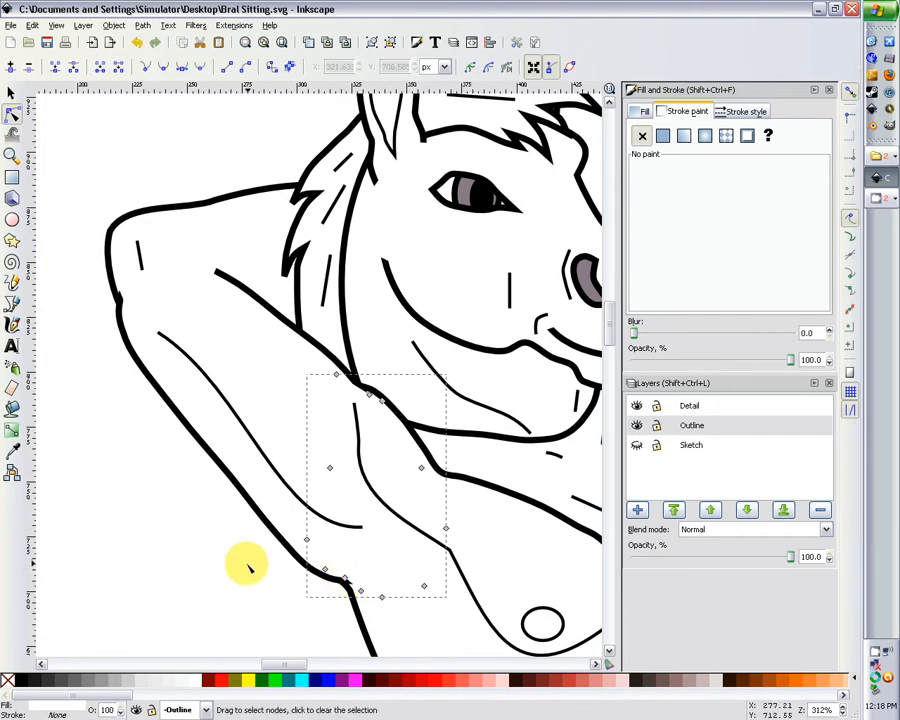
{"action": "key", "text": "minus"}
{"action": "key", "text": "minus"}
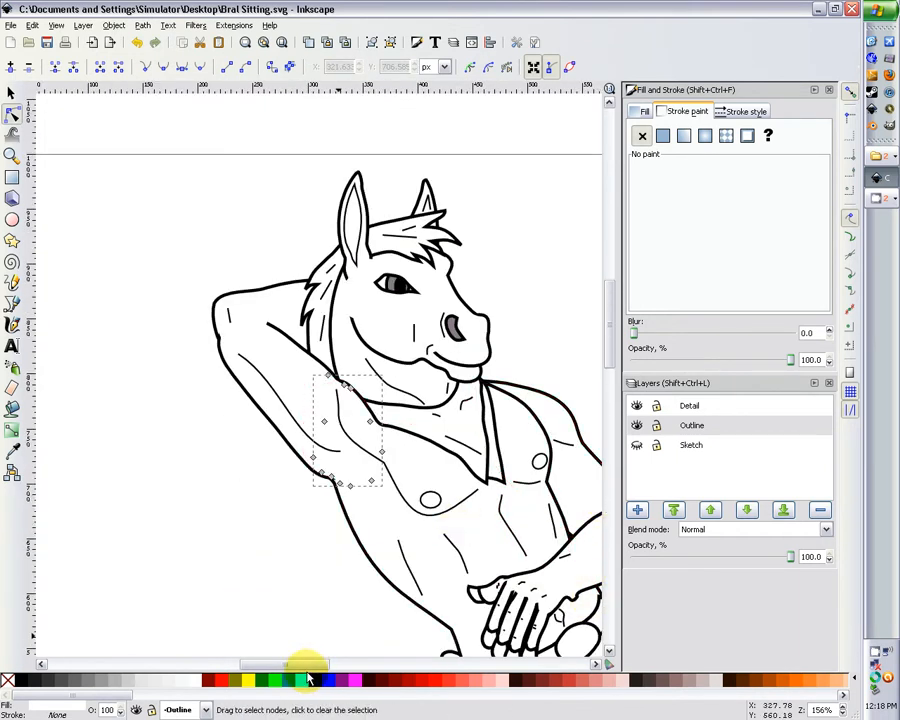
Step: Stretch the back of the resting hand slightly up and toward the thumb, including its outline nodes and the three knuckle lines
{"action": "scroll", "coordinate": [310, 664], "scroll_direction": "right", "scroll_amount": 5}
{"action": "scroll", "coordinate": [320, 533], "scroll_direction": "down", "scroll_amount": 4}
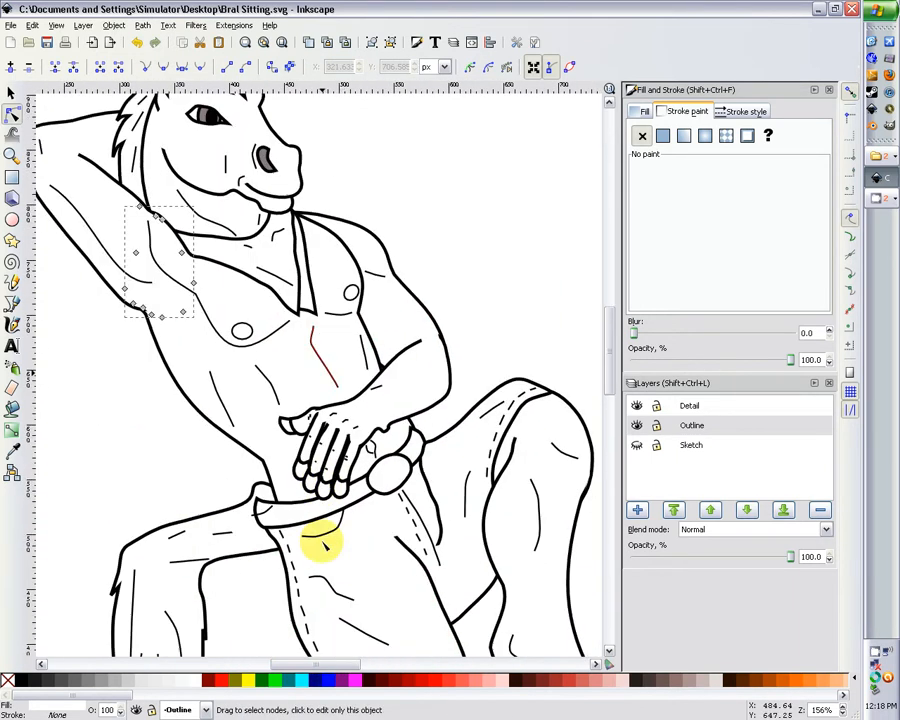
{"action": "left_click", "coordinate": [171, 446]}
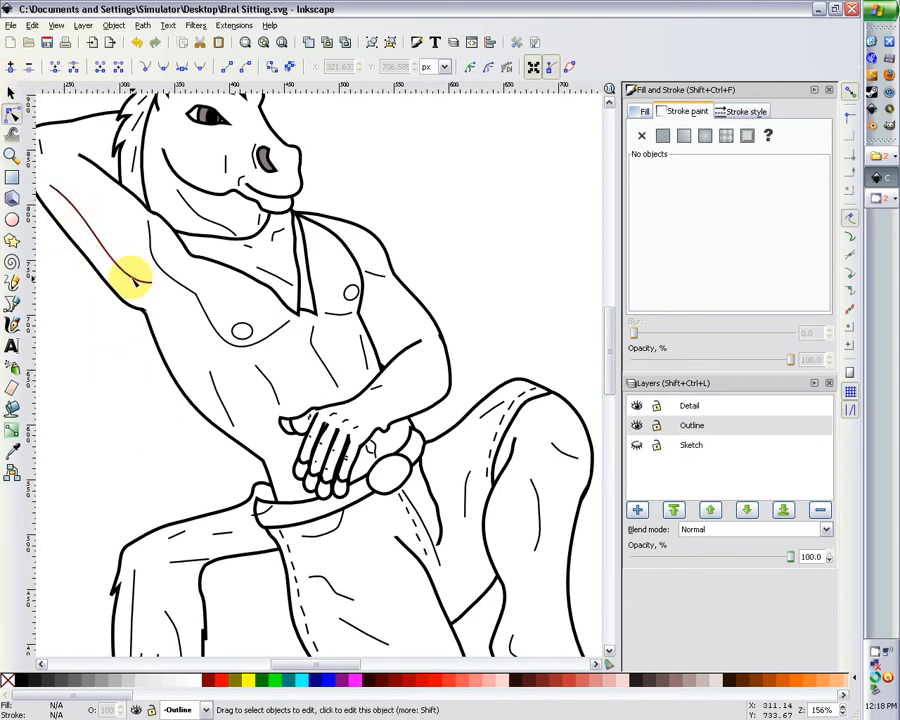
{"action": "left_click", "coordinate": [330, 408]}
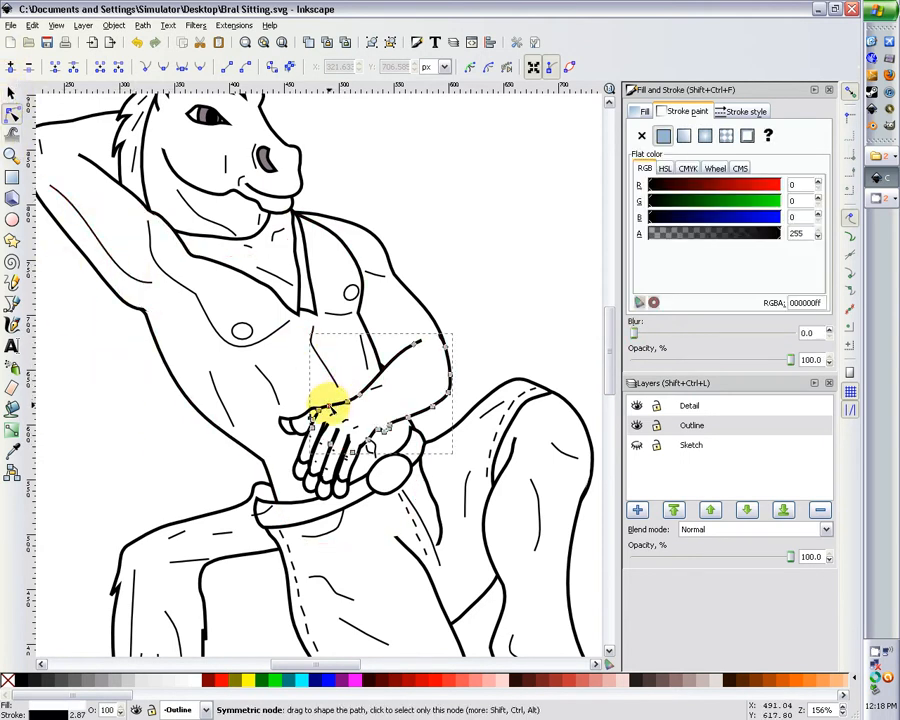
{"action": "scroll", "coordinate": [337, 413], "scroll_direction": "up", "scroll_amount": 1}
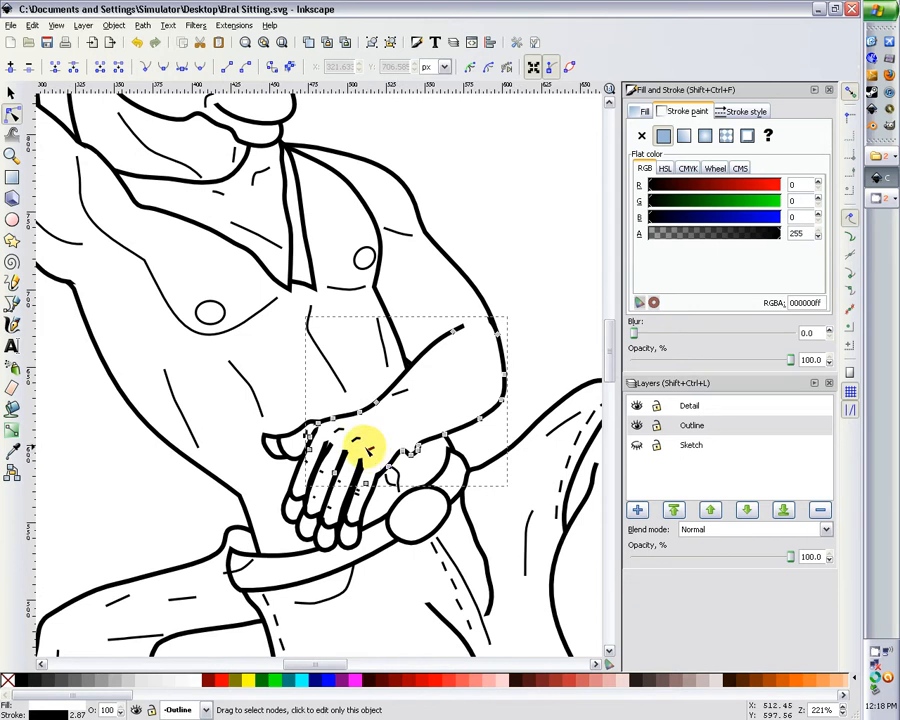
{"action": "left_click", "coordinate": [349, 446], "text": "shift"}
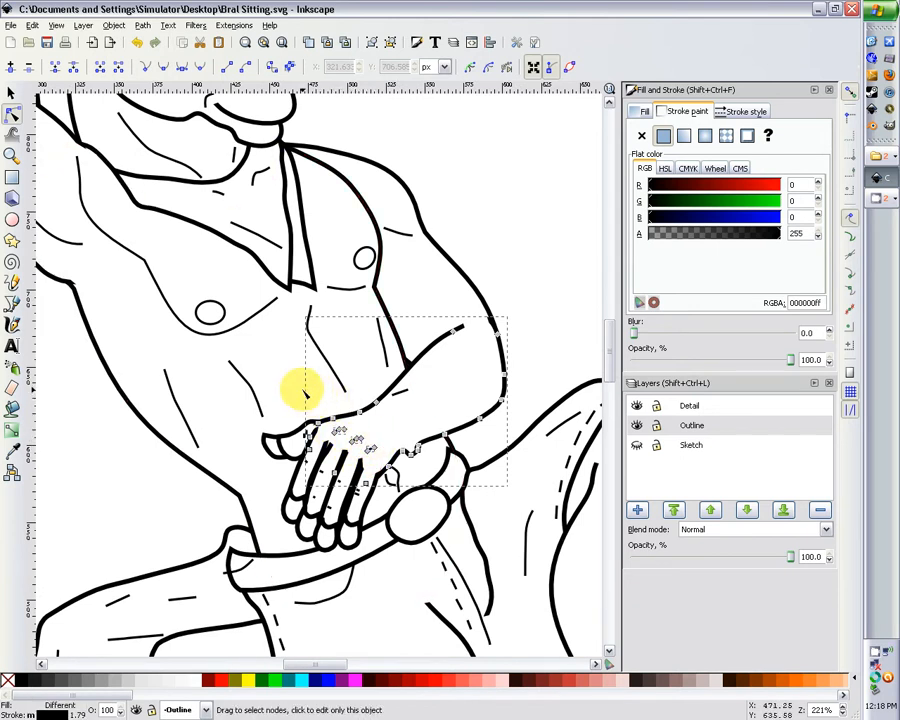
{"action": "left_click_drag", "start_coordinate": [298, 388], "coordinate": [372, 448]}
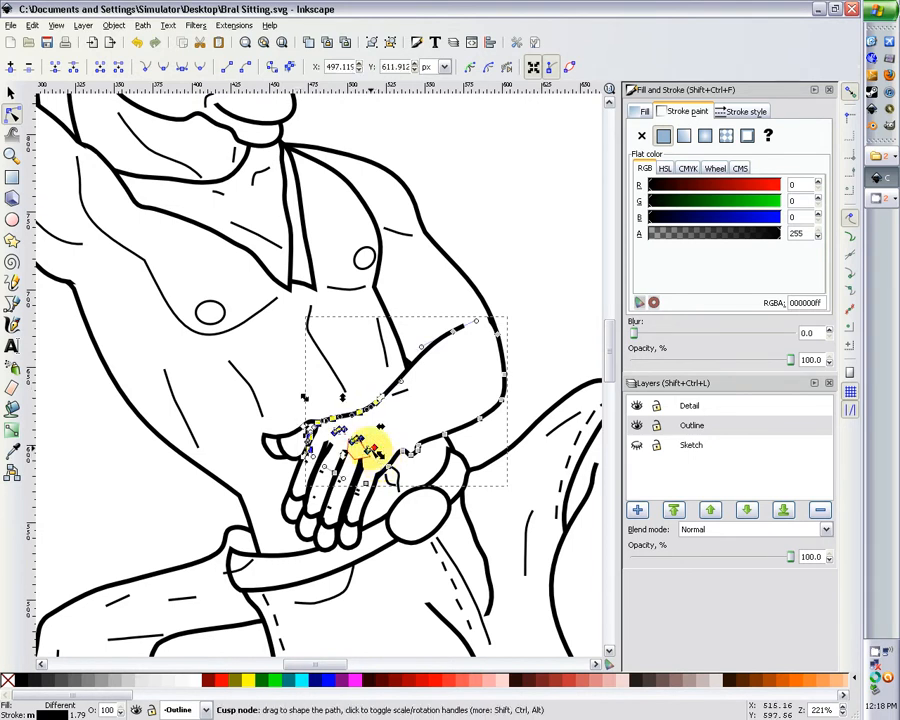
{"action": "left_click_drag", "start_coordinate": [301, 398], "coordinate": [298, 383]}
{"action": "left_click", "coordinate": [535, 278]}
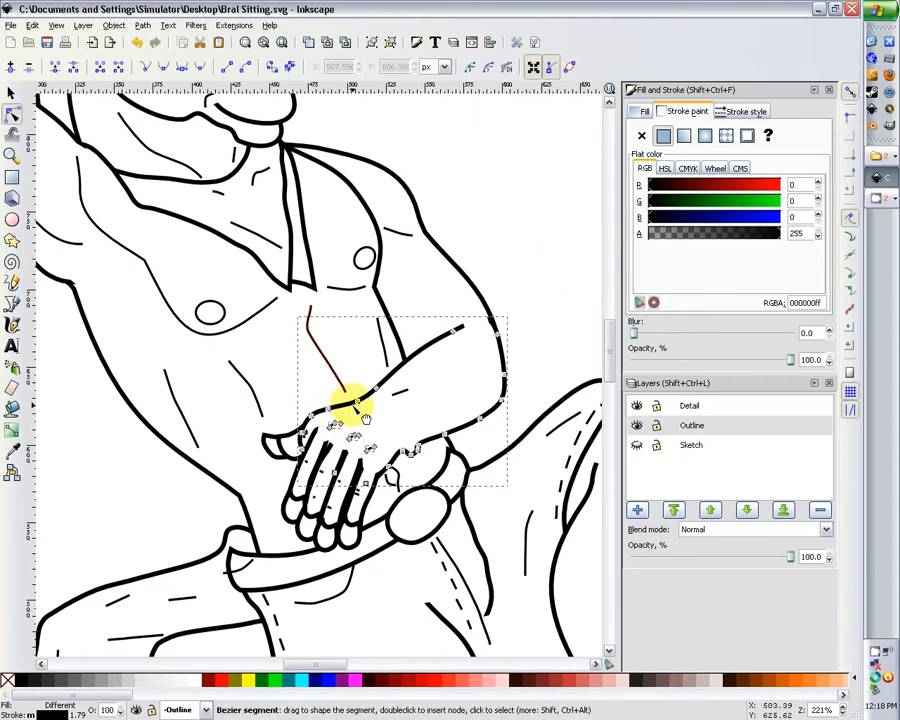
Step: Shift the wrist node on the resting forearm's upper outline slightly toward the elbow to smooth the curve
{"action": "left_click", "coordinate": [368, 392]}
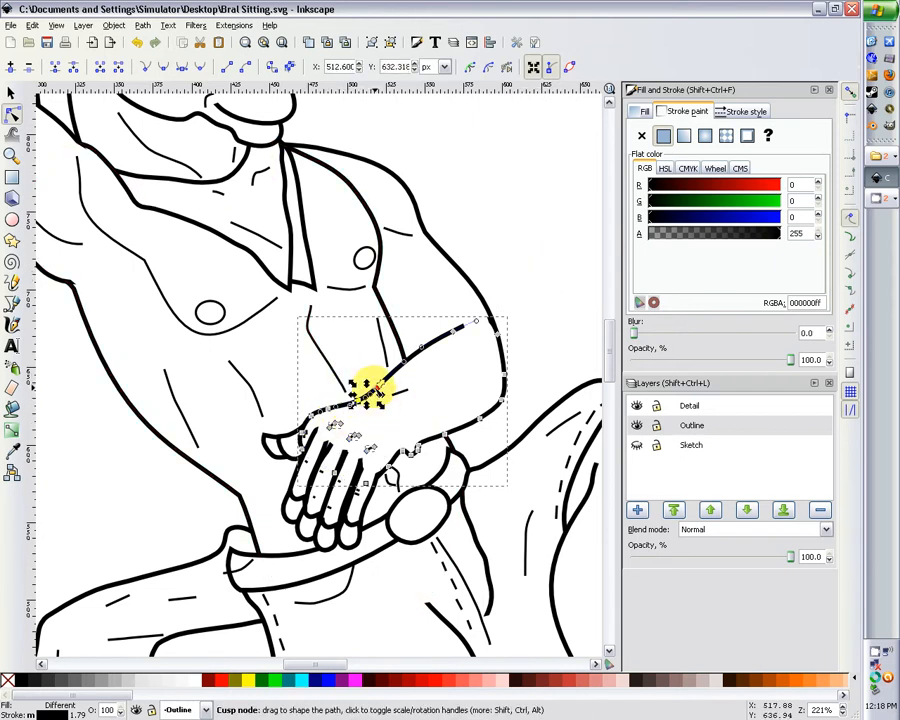
{"action": "left_click_drag", "start_coordinate": [376, 389], "coordinate": [384, 386]}
{"action": "left_click", "coordinate": [540, 320]}
{"action": "scroll", "coordinate": [467, 383], "scroll_direction": "down", "scroll_amount": 2}
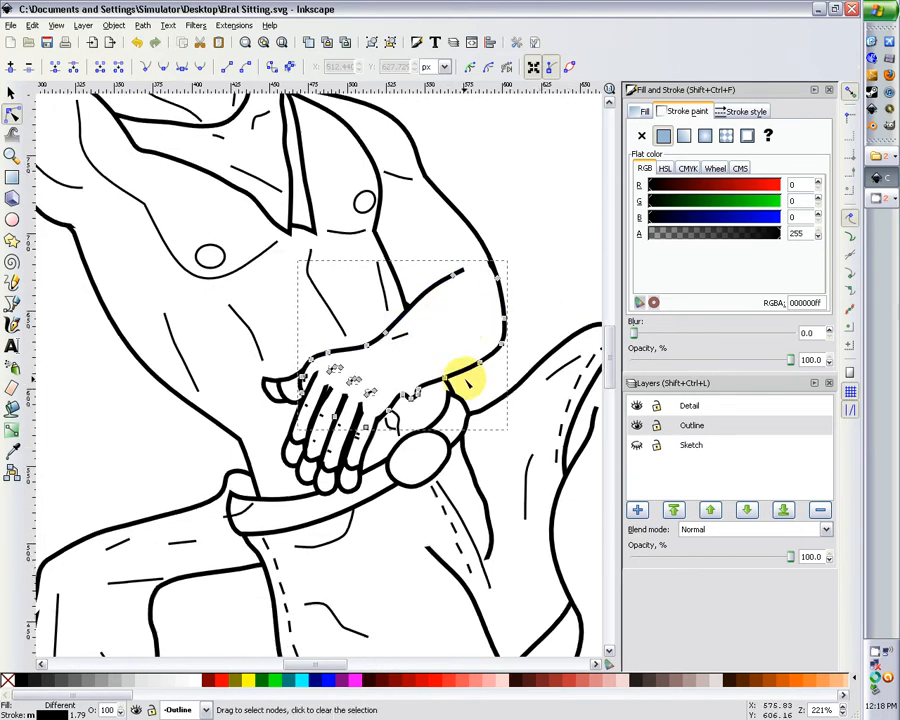
{"action": "left_click", "coordinate": [125, 371]}
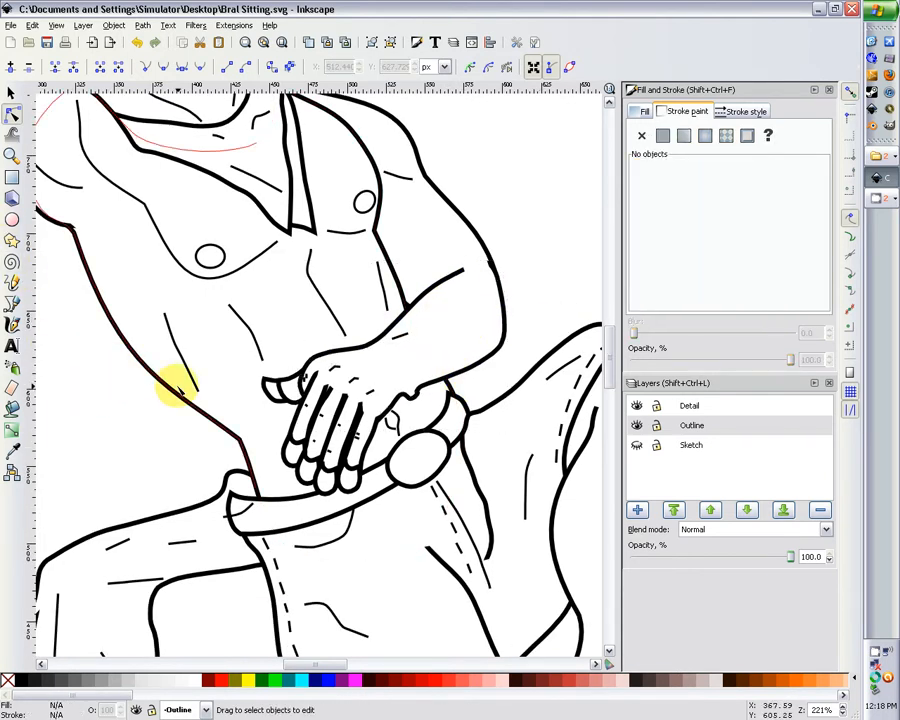
Step: Adjust the two upper nodes of the thumb's outline where it joins the back of the hand
{"action": "left_click", "coordinate": [310, 378]}
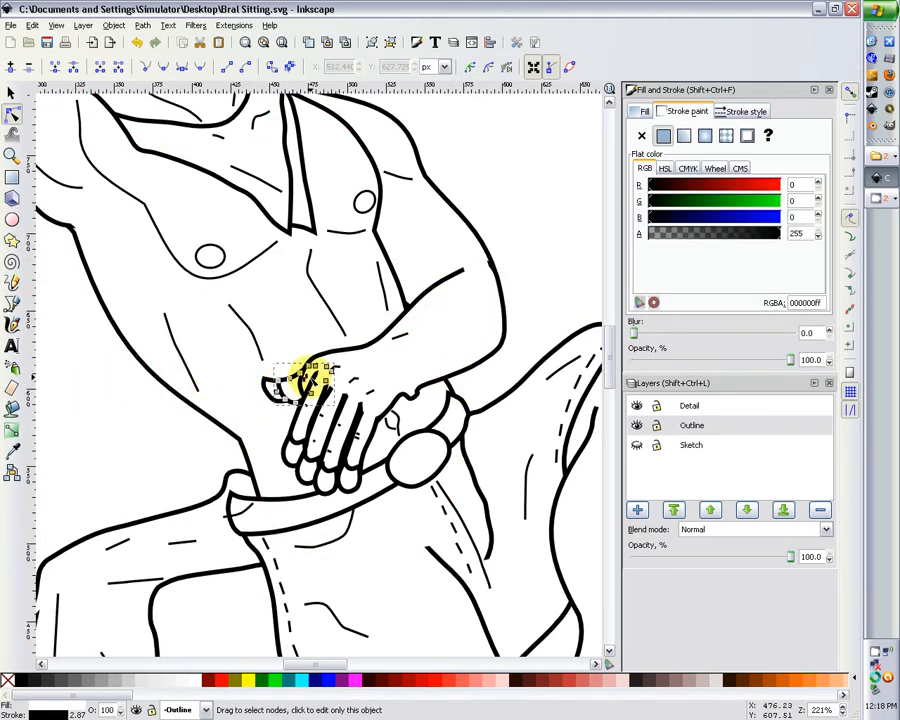
{"action": "scroll", "coordinate": [310, 378], "scroll_direction": "up", "scroll_amount": 2}
{"action": "left_click", "coordinate": [302, 360]}
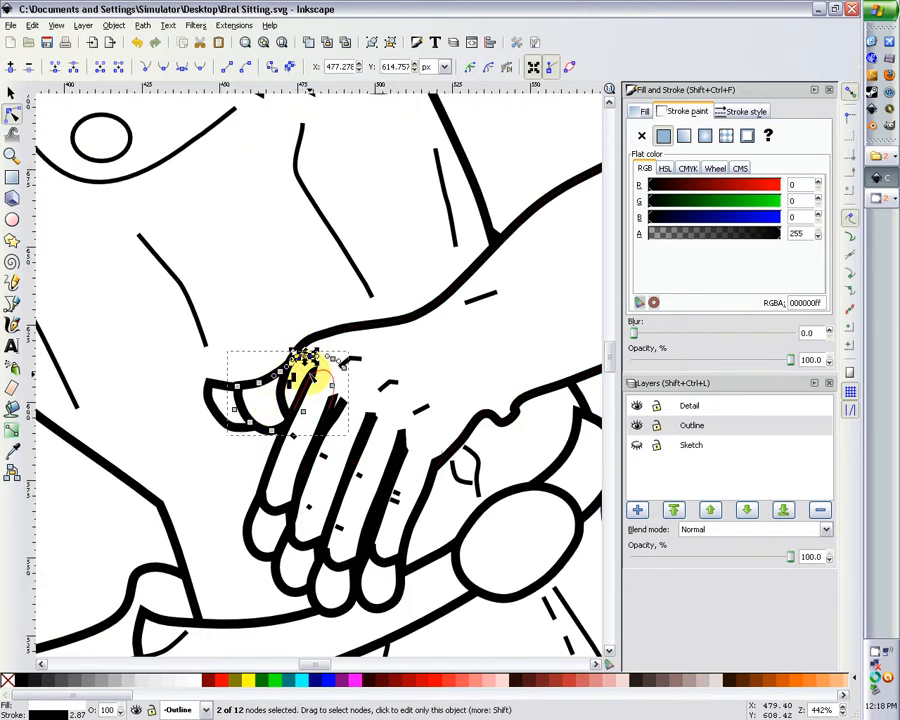
{"action": "left_click", "coordinate": [303, 374]}
Step: Move the short detail line at the base of the thumb slightly toward the index finger
{"action": "left_click", "coordinate": [12, 92]}
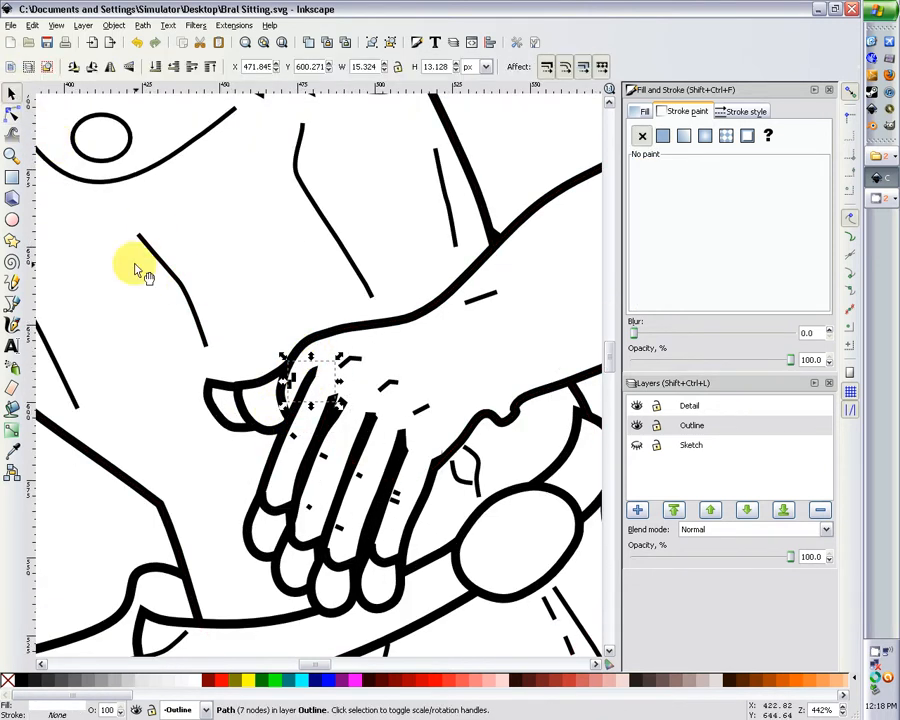
{"action": "left_click", "coordinate": [285, 380]}
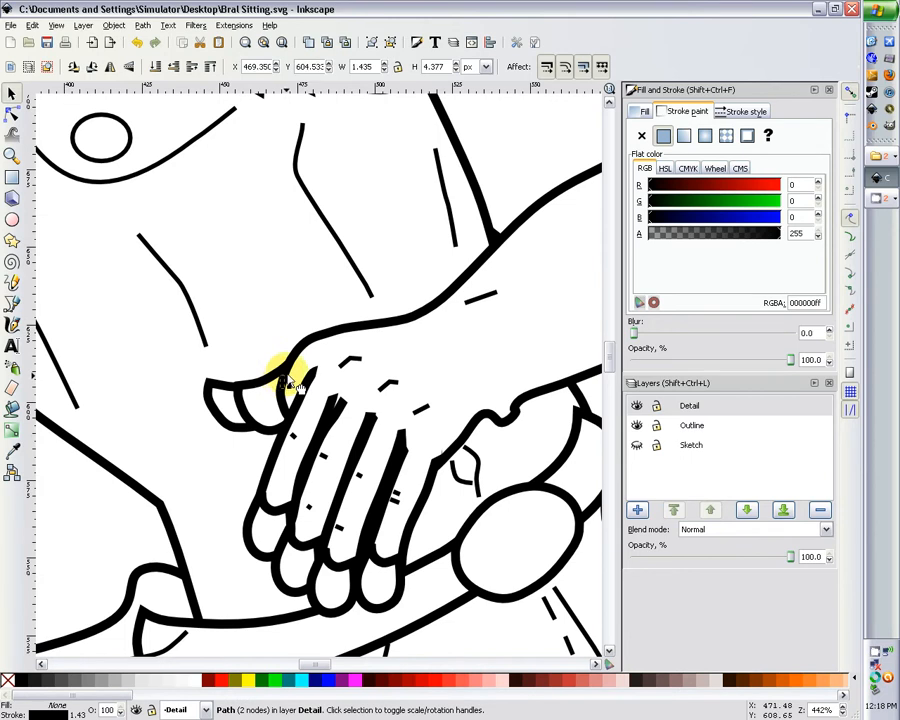
{"action": "left_click", "coordinate": [310, 374]}
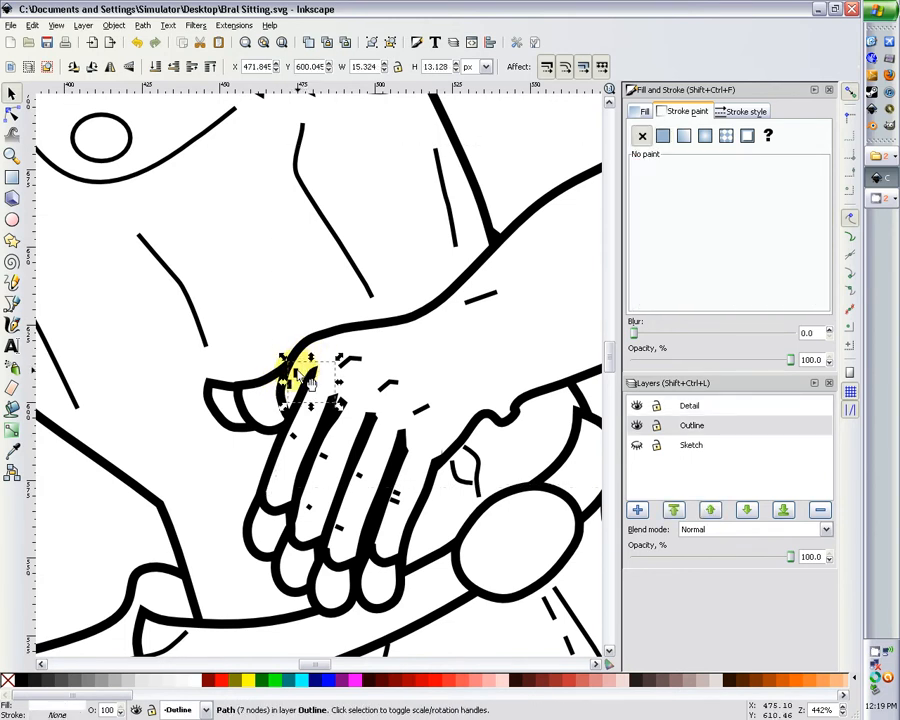
{"action": "left_click", "coordinate": [289, 390]}
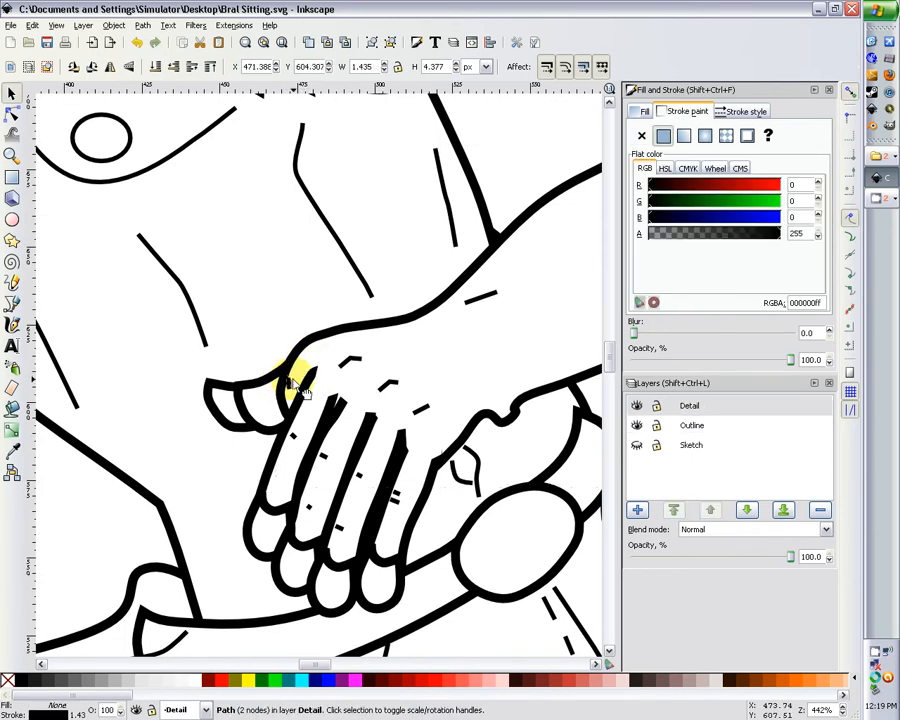
Step: Reposition the two short detail lines at the base of the thumb so they sit staggered beside the index finger
{"action": "left_click_drag", "start_coordinate": [300, 390], "coordinate": [297, 373]}
{"action": "double_click", "coordinate": [302, 372]}
{"action": "left_click", "coordinate": [304, 368]}
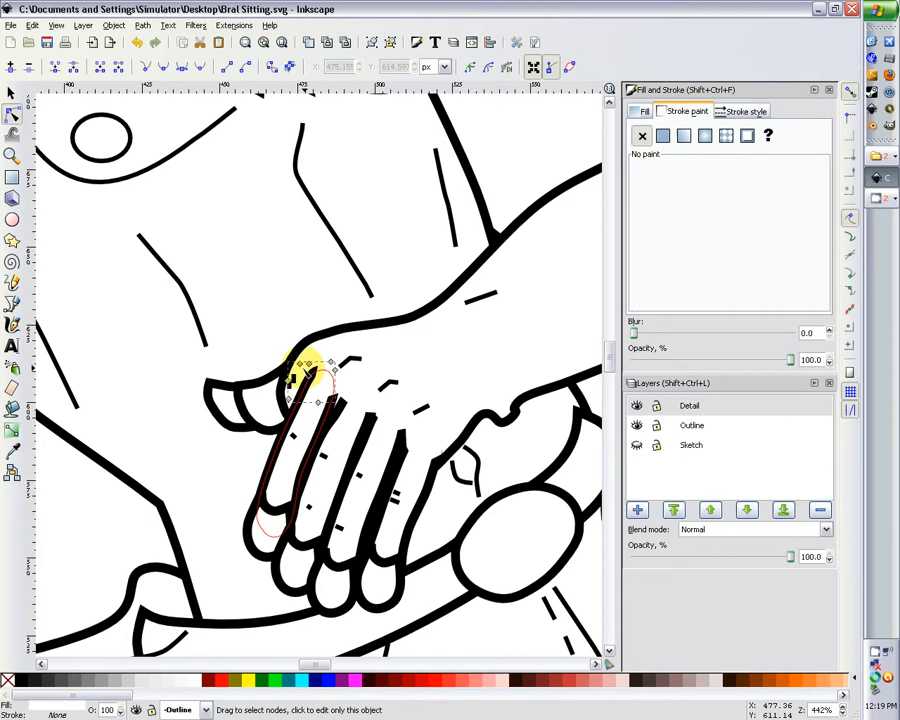
{"action": "left_click", "coordinate": [11, 93]}
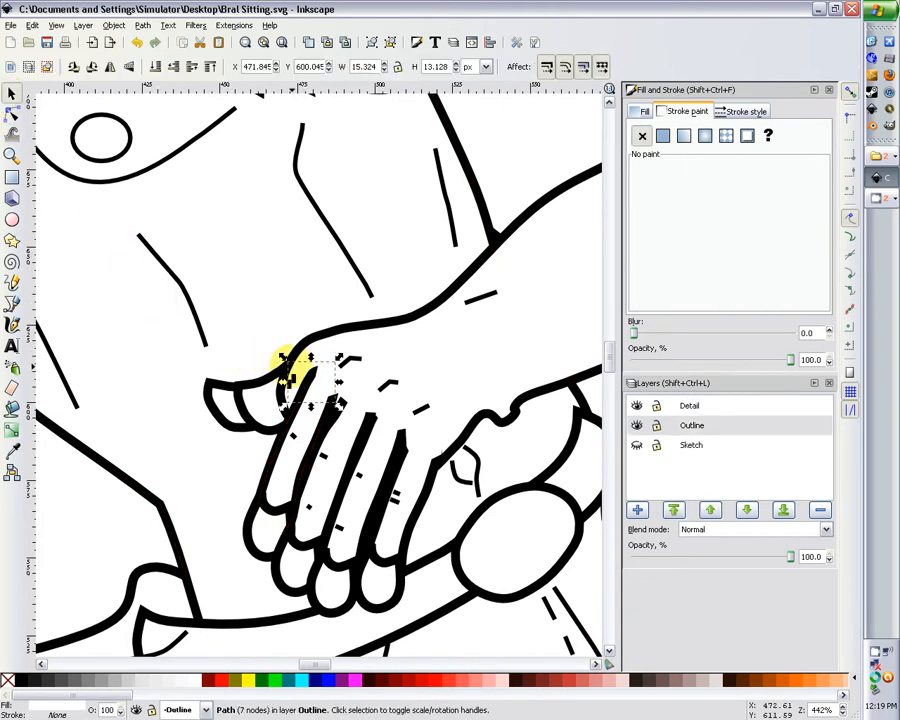
{"action": "left_click", "coordinate": [290, 378]}
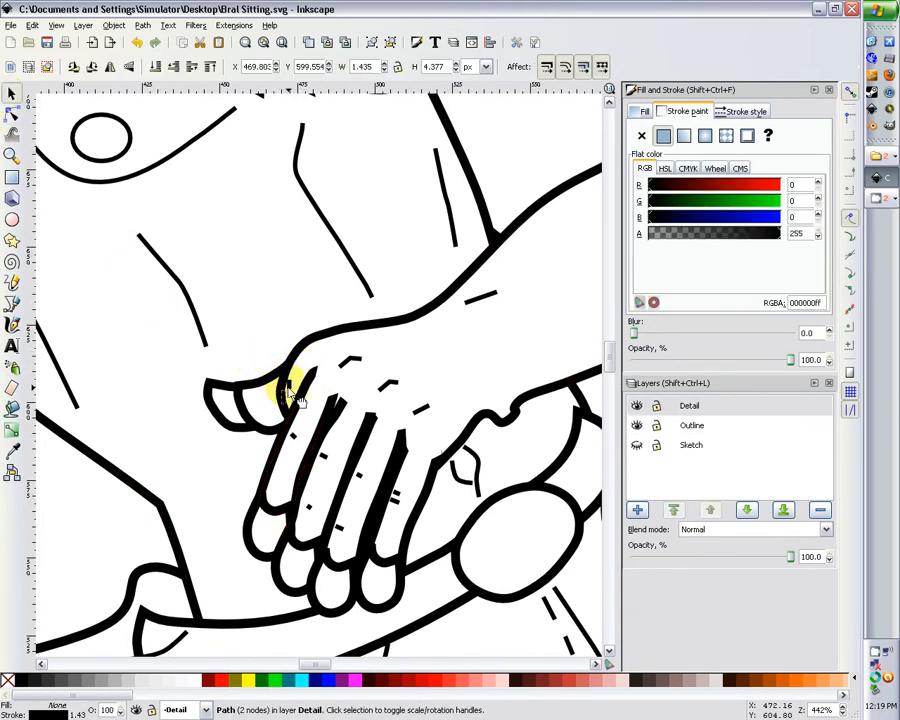
Step: Move the white cover patch over the thumb and index finger join, stretch it to about 16 px tall and adjust its upper corner node
{"action": "left_click", "coordinate": [307, 380]}
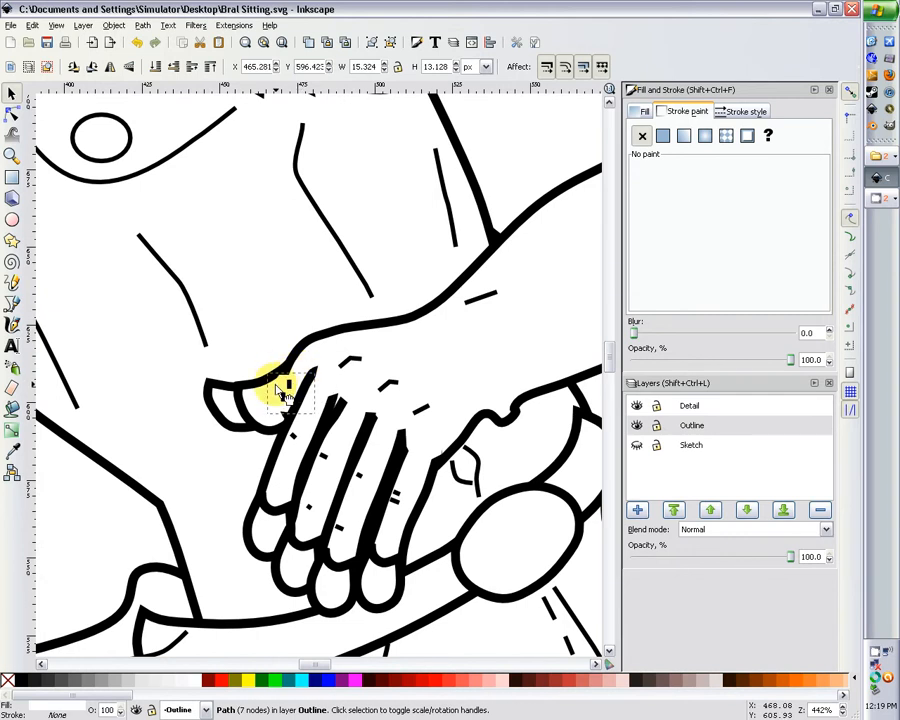
{"action": "left_click_drag", "start_coordinate": [283, 390], "coordinate": [294, 366]}
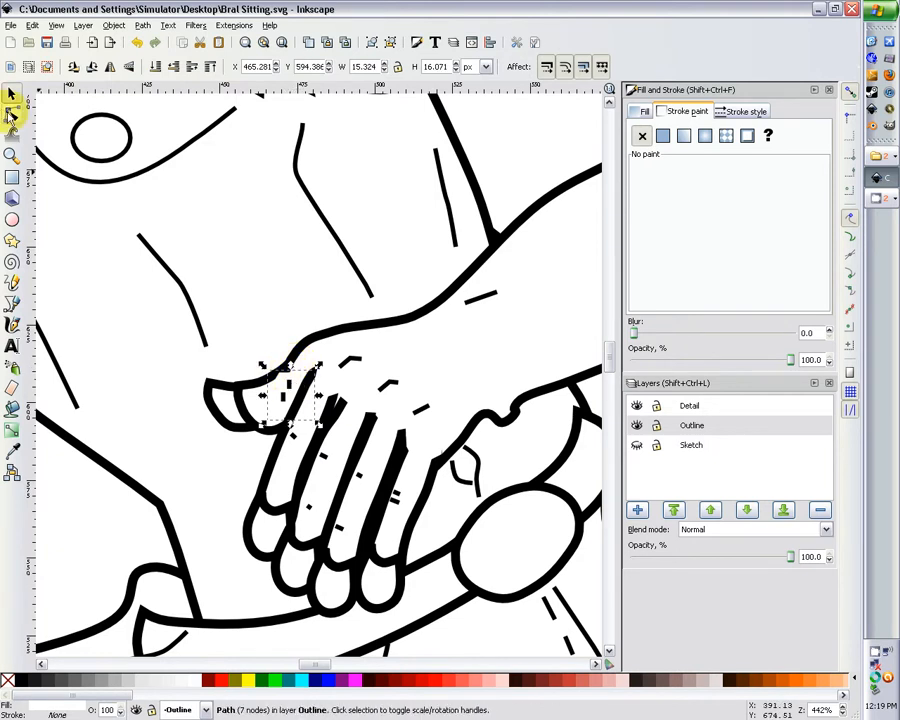
{"action": "left_click", "coordinate": [12, 117]}
{"action": "mouse_move", "coordinate": [286, 380]}
{"action": "left_mouse_down"}
{"action": "mouse_move", "coordinate": [301, 368]}
{"action": "mouse_move", "coordinate": [285, 378]}
{"action": "left_mouse_up"}
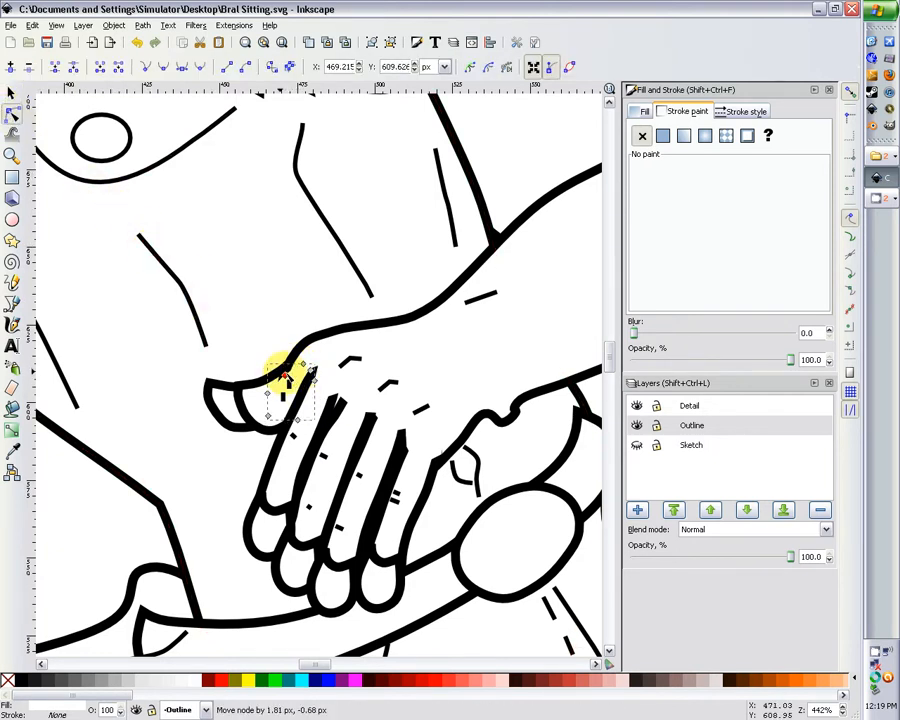
Step: Move both short detail lines at the thumb's base together up to the edge where the thumb meets the back of the hand
{"action": "left_click", "coordinate": [270, 392]}
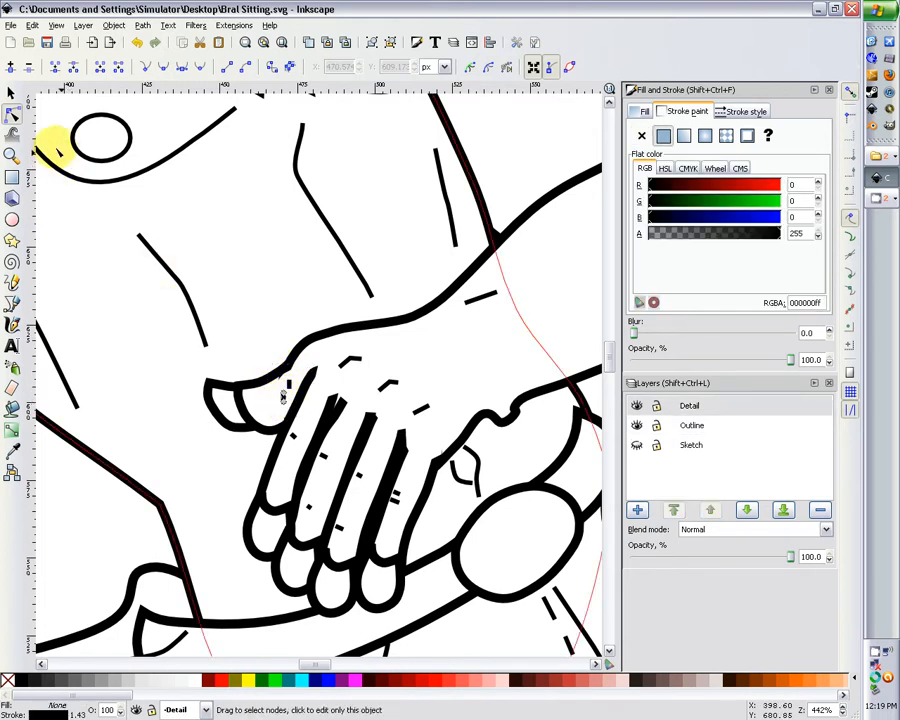
{"action": "left_click", "coordinate": [12, 93]}
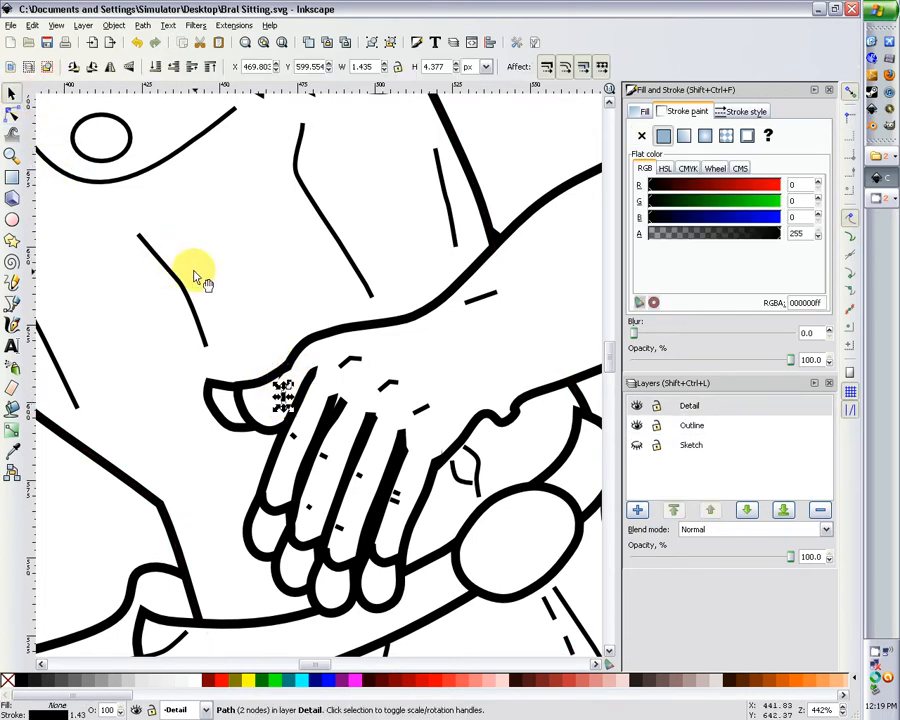
{"action": "left_click", "coordinate": [284, 393]}
{"action": "left_click", "coordinate": [286, 380]}
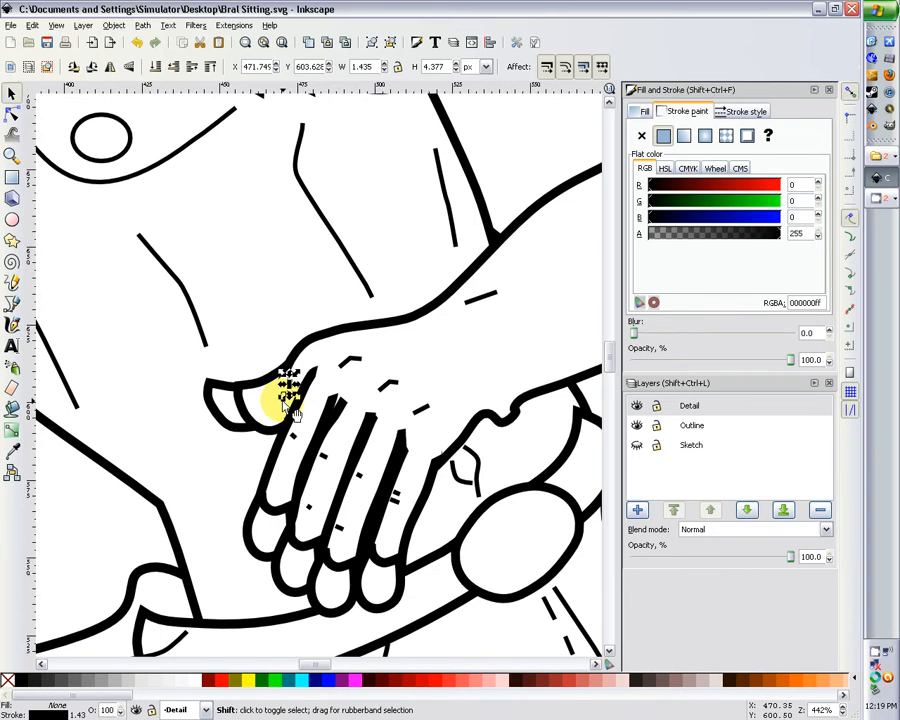
{"action": "double_click", "coordinate": [287, 384]}
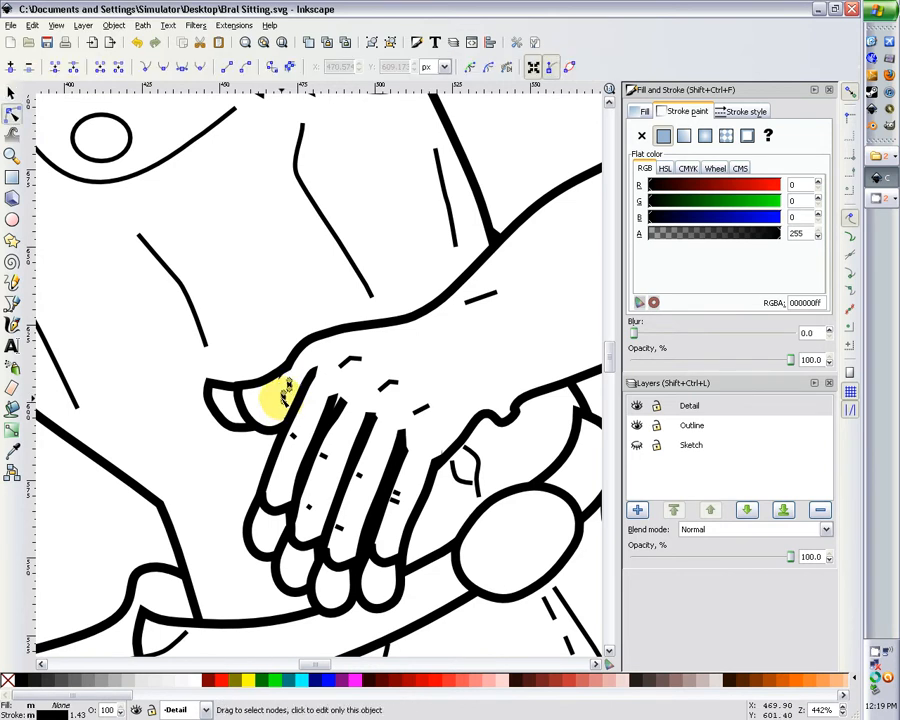
{"action": "left_click", "coordinate": [12, 94]}
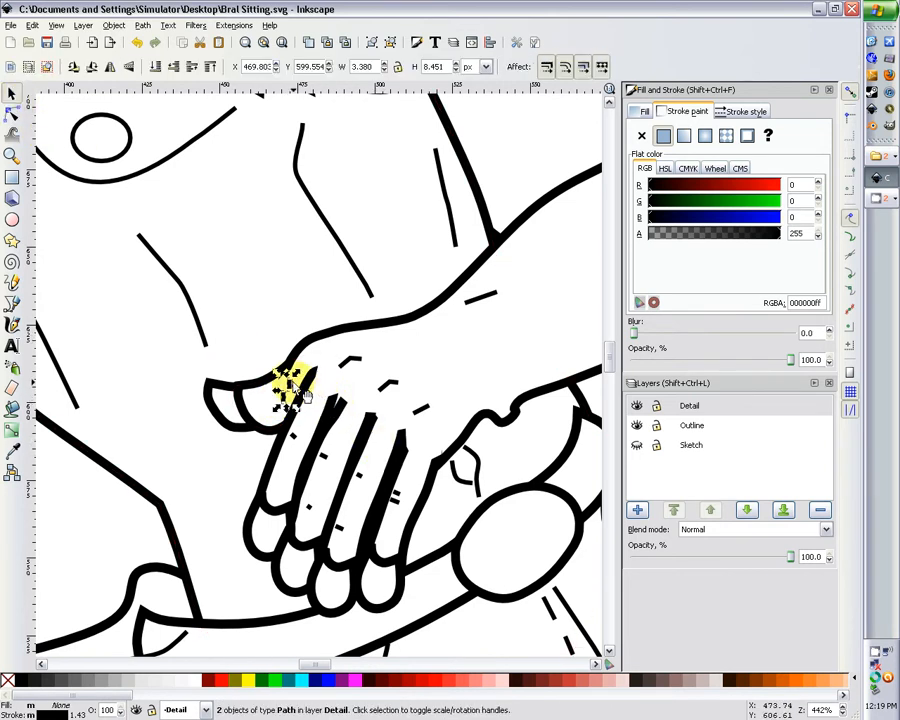
{"action": "left_click_drag", "start_coordinate": [296, 395], "coordinate": [312, 377]}
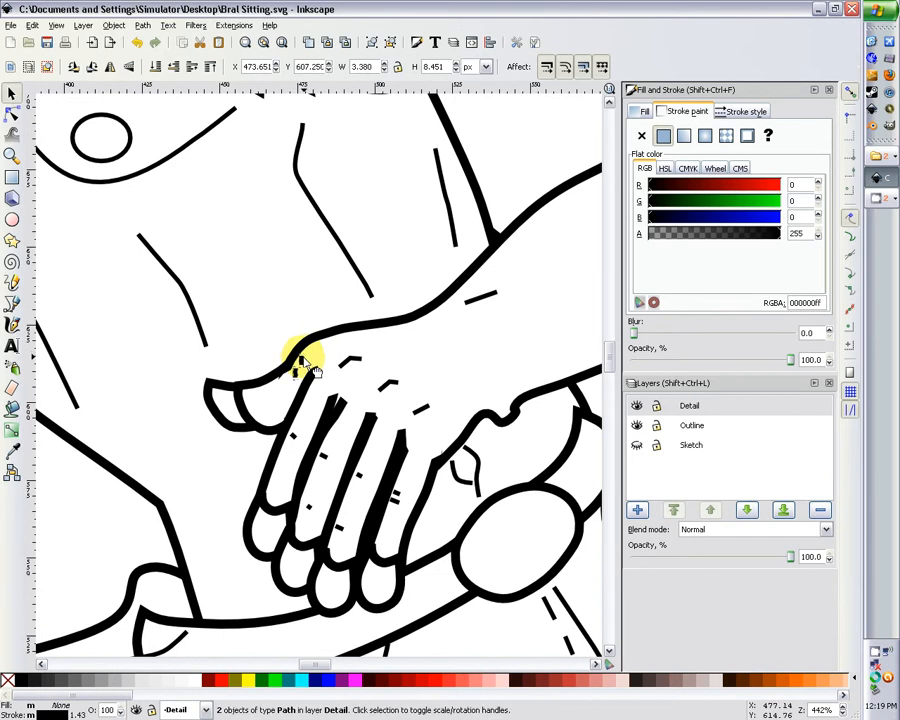
{"action": "left_click", "coordinate": [496, 170]}
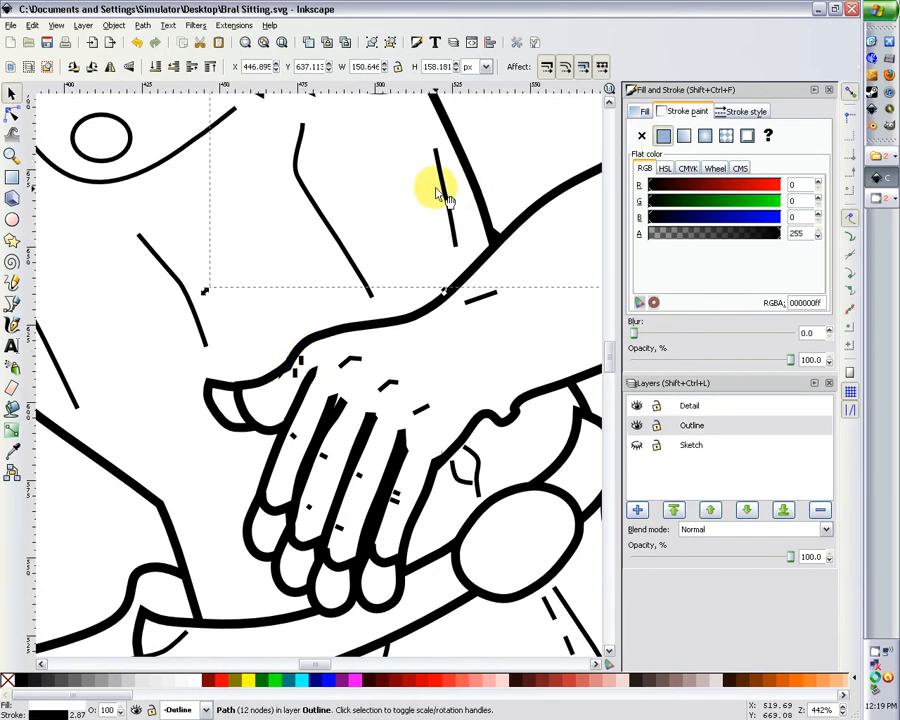
Step: Bend the first two knuckle lines on the back of the resting hand into smooth arcs
{"action": "scroll", "coordinate": [445, 195], "scroll_direction": "down", "scroll_amount": 4}
{"action": "scroll", "coordinate": [442, 297], "scroll_direction": "up", "scroll_amount": 2}
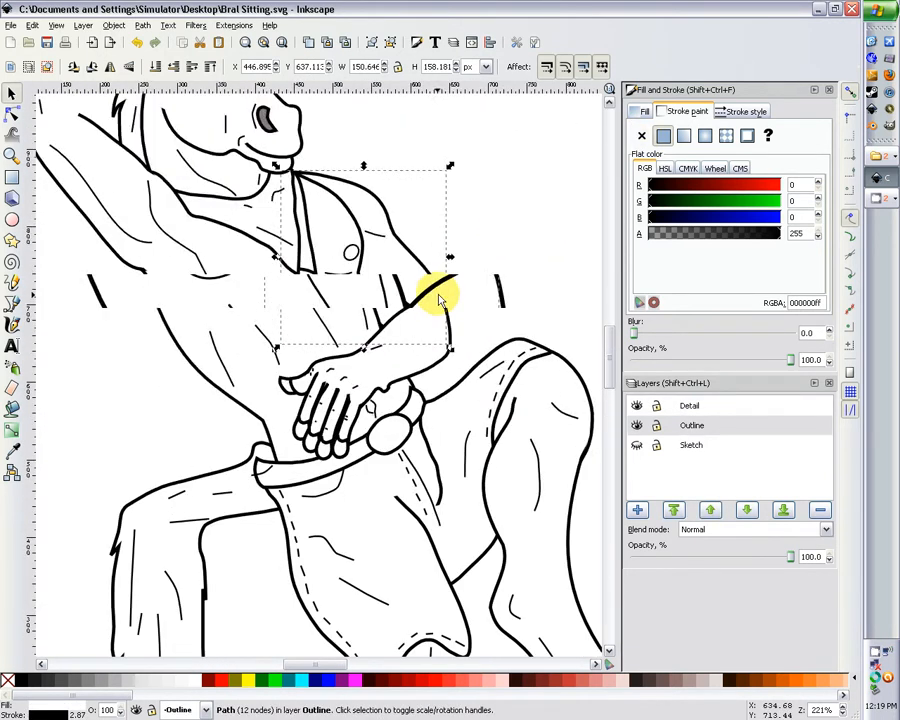
{"action": "scroll", "coordinate": [372, 354], "scroll_direction": "up", "scroll_amount": 2}
{"action": "left_click", "coordinate": [346, 360]}
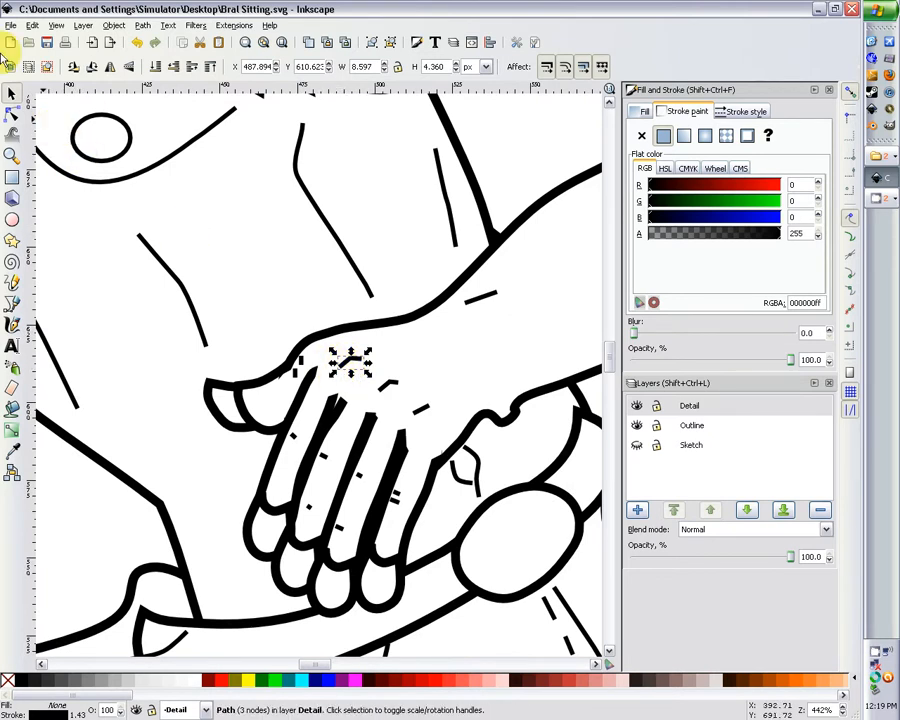
{"action": "left_click", "coordinate": [12, 118]}
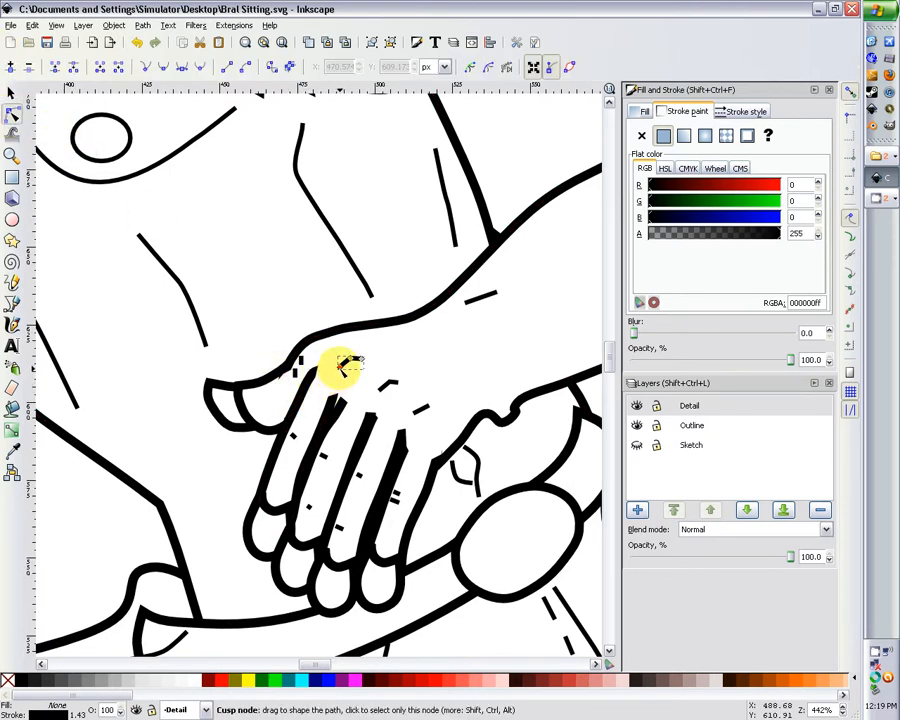
{"action": "left_click_drag", "start_coordinate": [341, 366], "coordinate": [352, 362]}
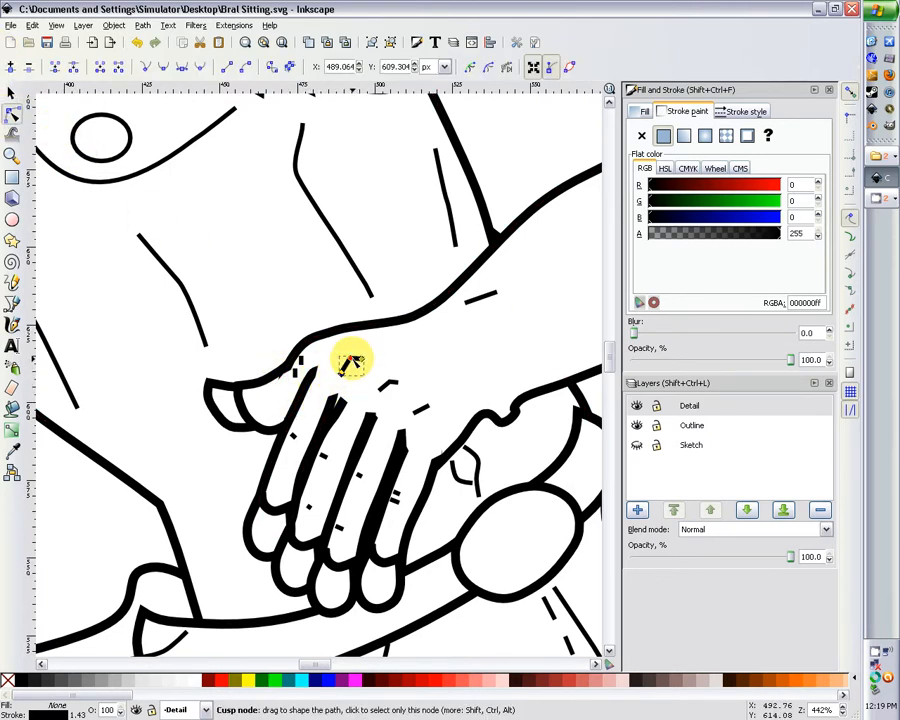
{"action": "left_click", "coordinate": [384, 385]}
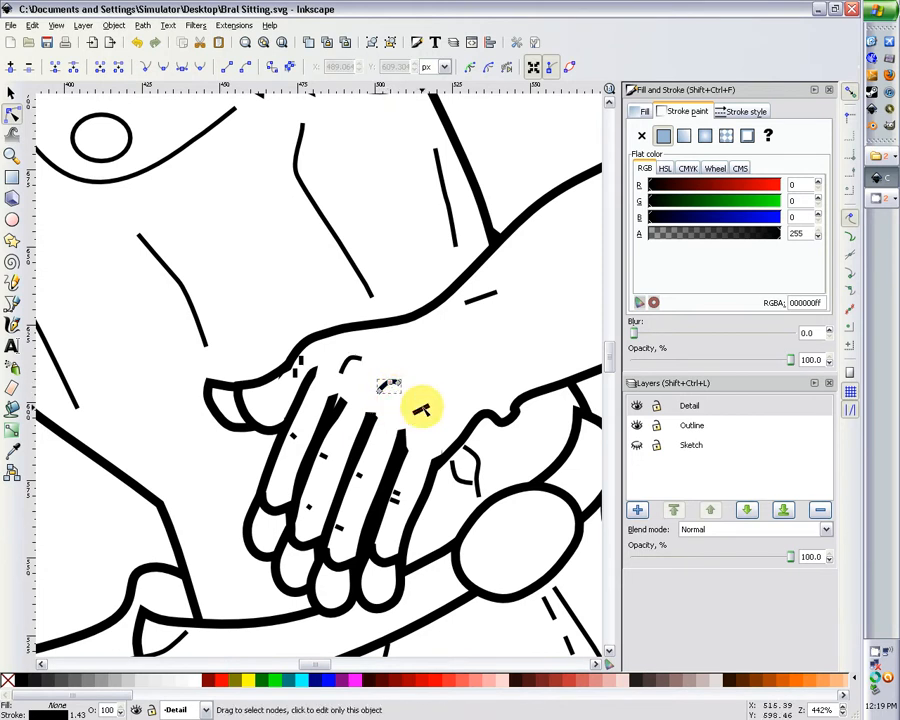
Step: Insert an extra node on each side of the little finger's outline near its middle joint
{"action": "left_click", "coordinate": [12, 93]}
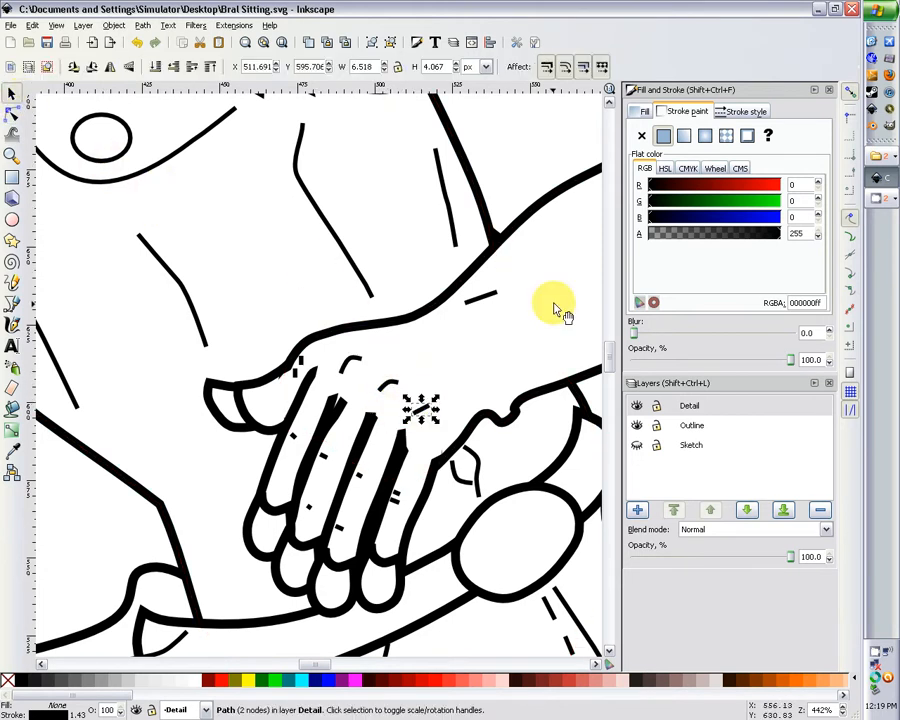
{"action": "left_click", "coordinate": [283, 447]}
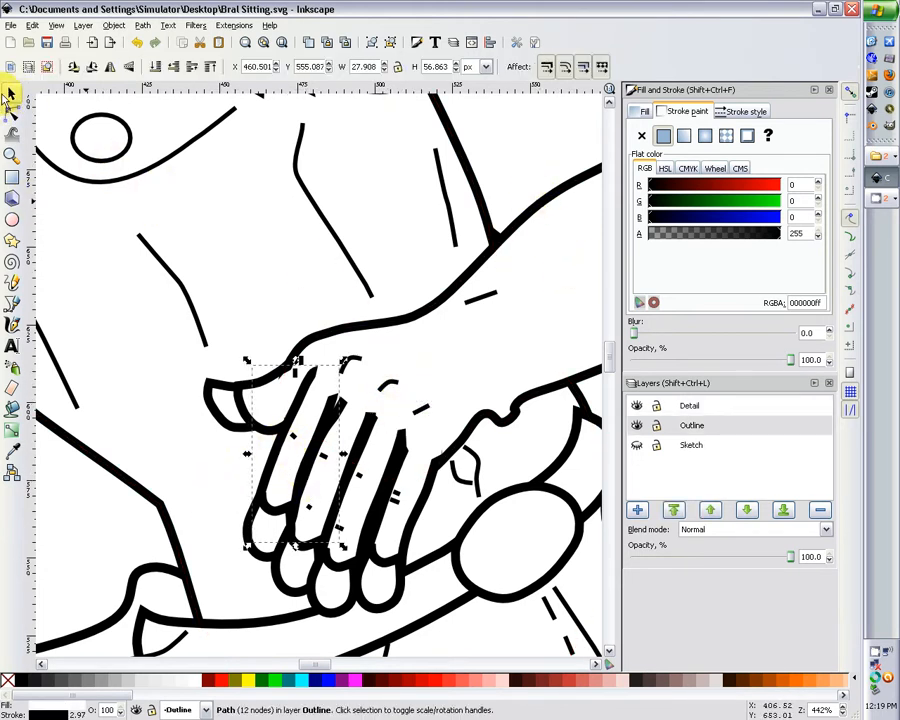
{"action": "left_click", "coordinate": [12, 112]}
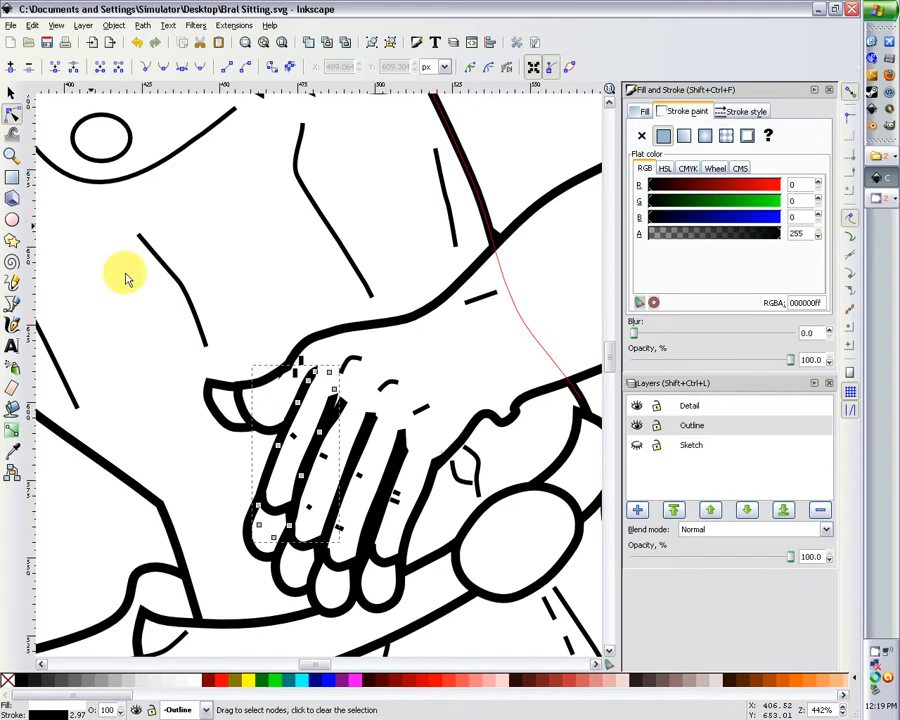
{"action": "left_click", "coordinate": [305, 458]}
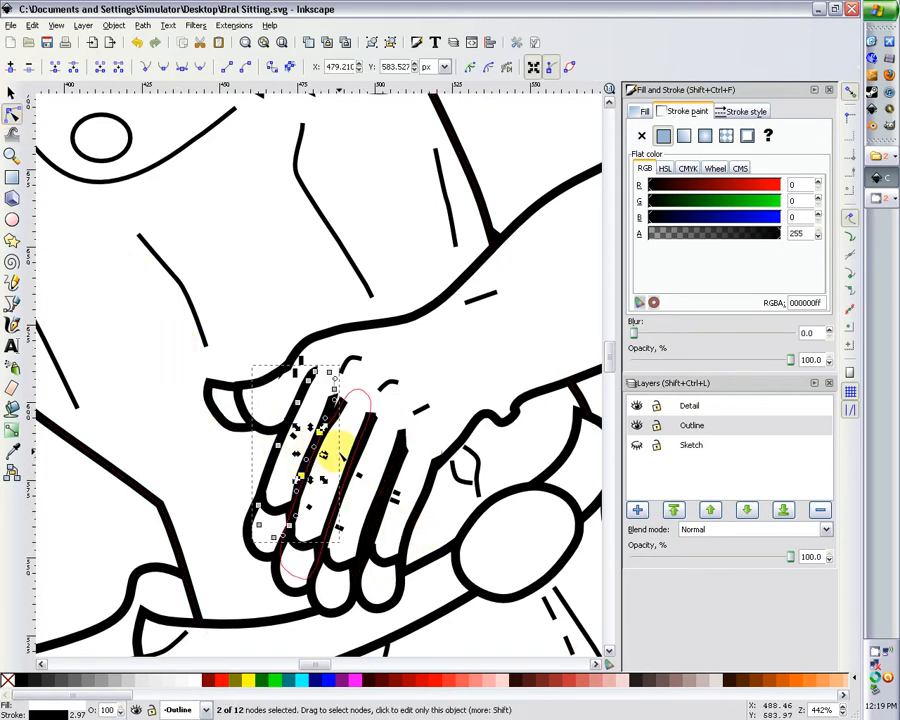
{"action": "left_click", "coordinate": [293, 450]}
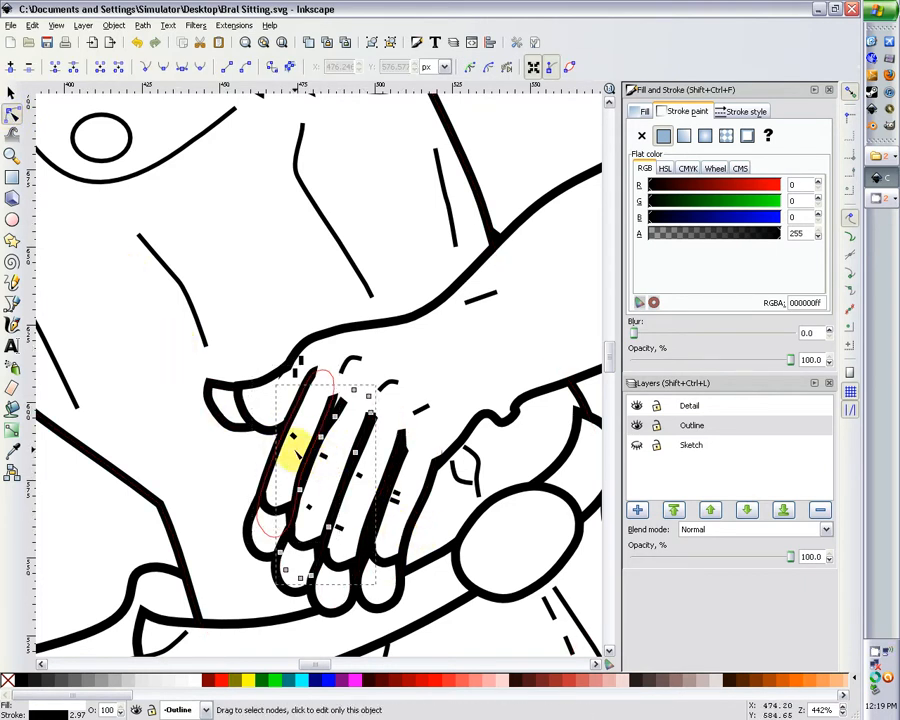
{"action": "left_click", "coordinate": [358, 497], "text": "shift"}
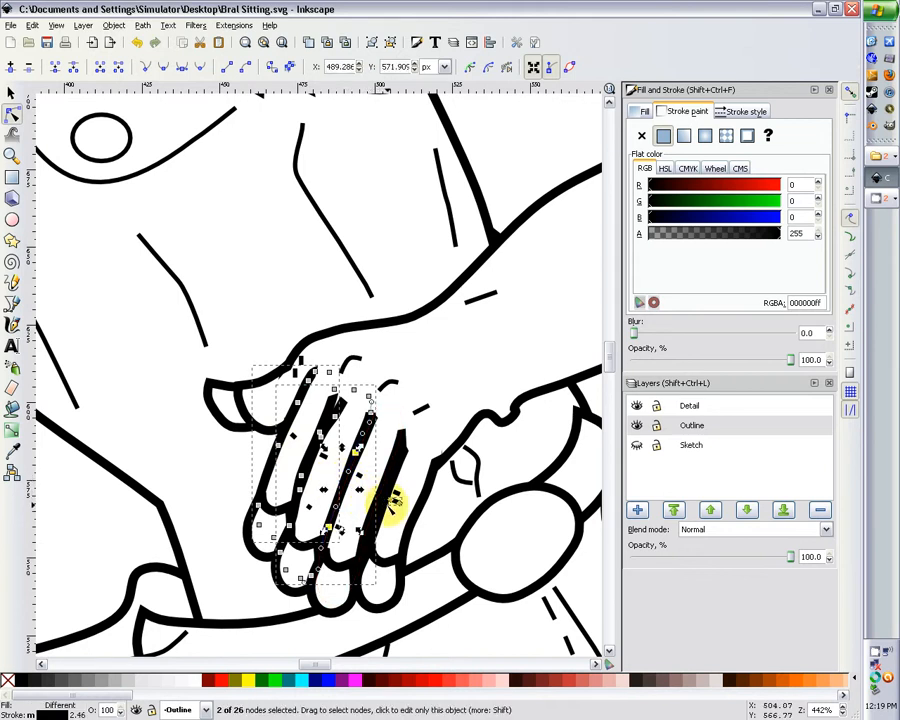
{"action": "left_click", "coordinate": [414, 522]}
{"action": "left_click", "coordinate": [412, 508]}
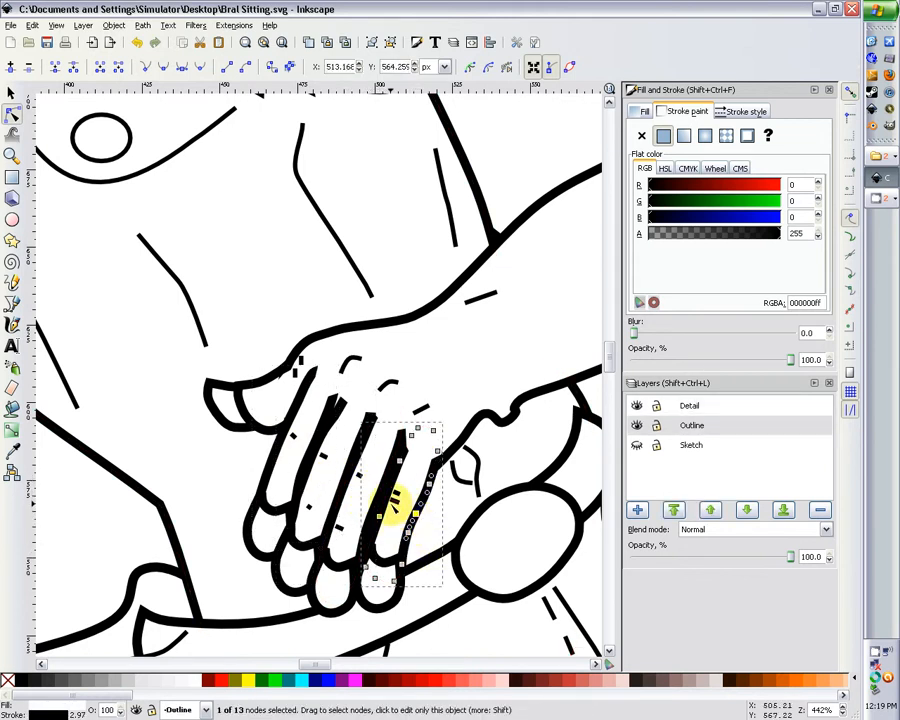
{"action": "left_click", "coordinate": [362, 476]}
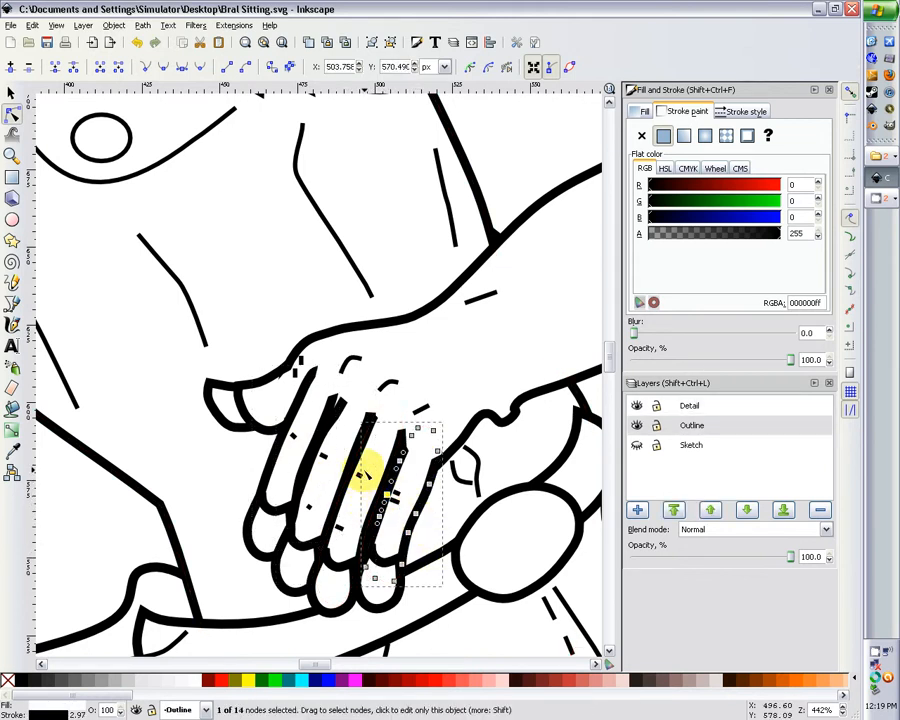
Step: Insert extra nodes near the middle joint on the thumb-facing sides of the ring and index finger outlines
{"action": "left_click", "coordinate": [348, 502]}
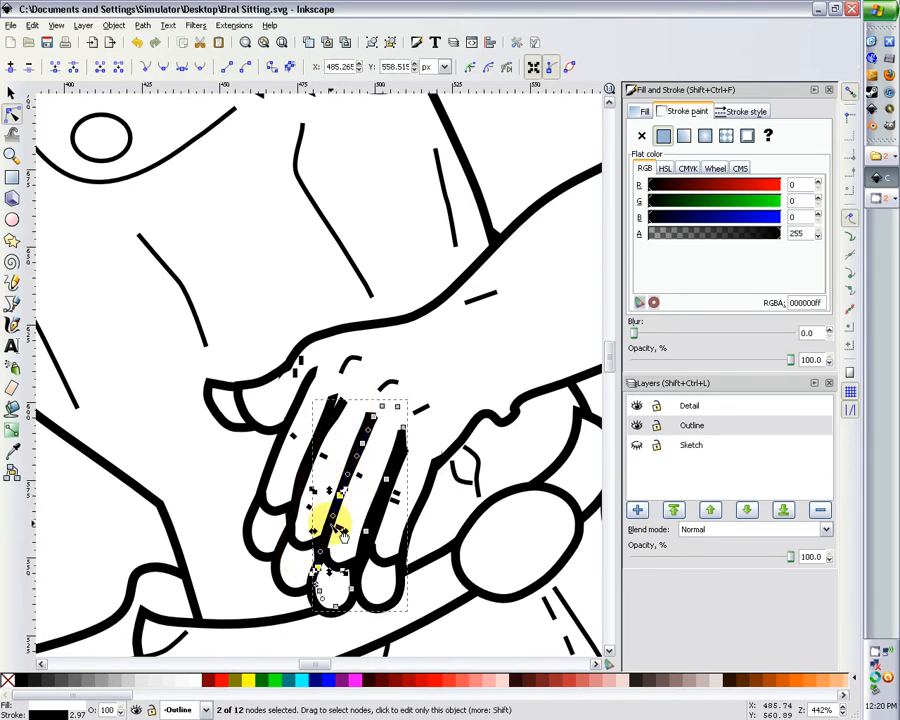
{"action": "left_click", "coordinate": [315, 469]}
{"action": "left_click", "coordinate": [309, 460]}
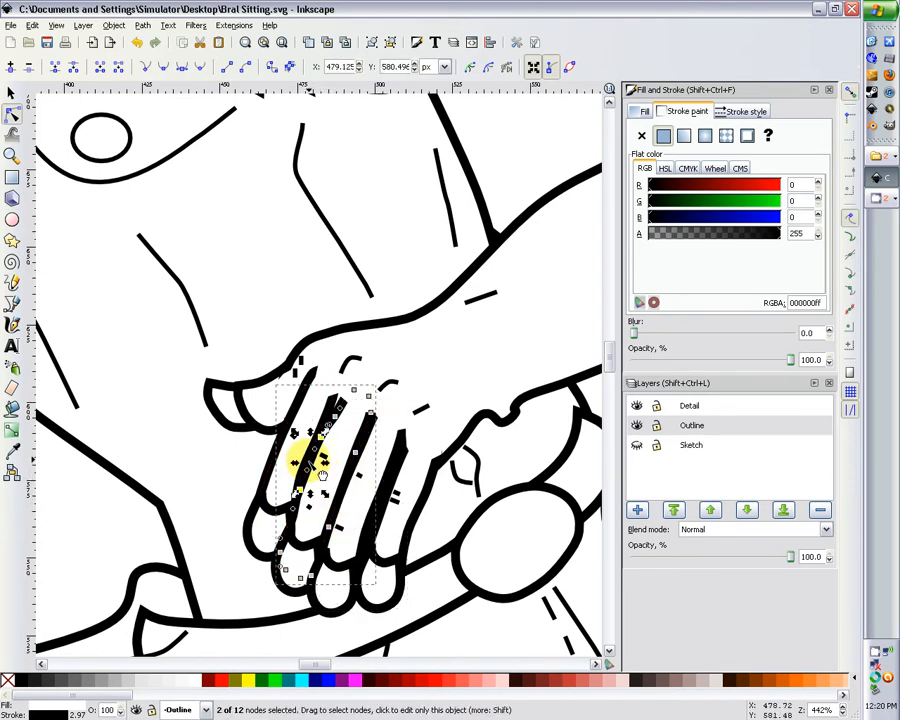
{"action": "left_click", "coordinate": [290, 450]}
{"action": "double_click", "coordinate": [268, 467]}
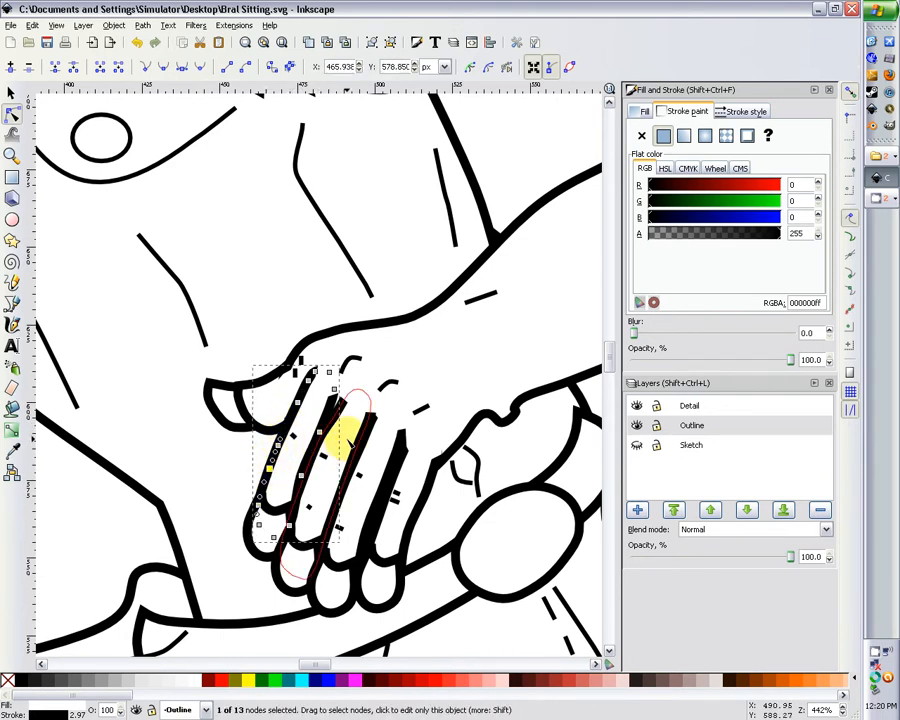
Step: Select middle-joint nodes across all four finger outlines and shift them together slightly up and toward the thumb
{"action": "left_click", "coordinate": [340, 430], "text": "shift"}
{"action": "left_click", "coordinate": [372, 450], "text": "shift"}
{"action": "left_click", "coordinate": [400, 476], "text": "shift"}
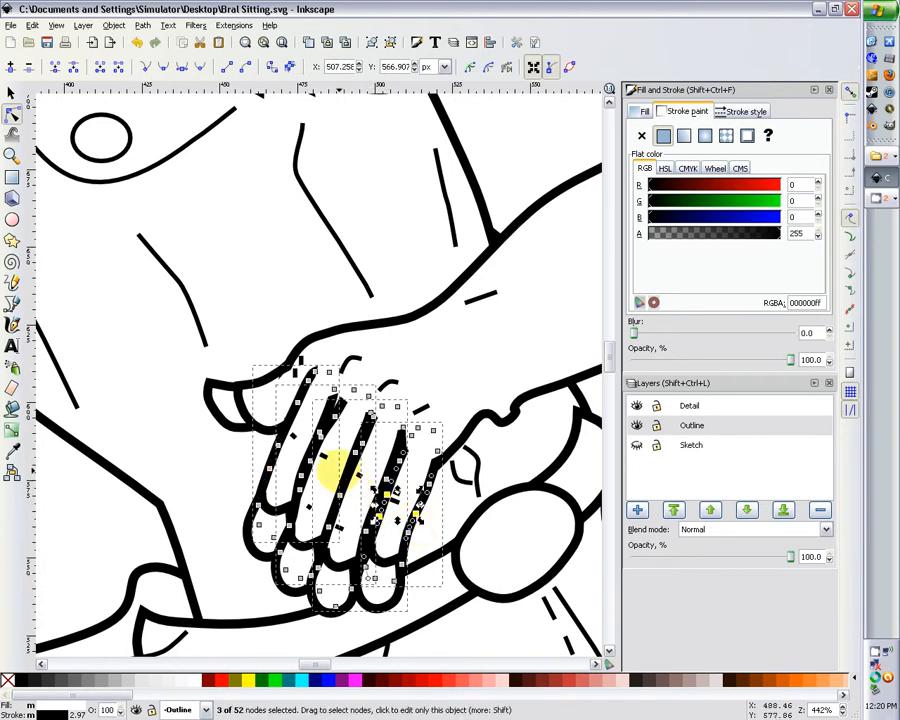
{"action": "left_click_drag", "start_coordinate": [327, 470], "coordinate": [360, 507]}
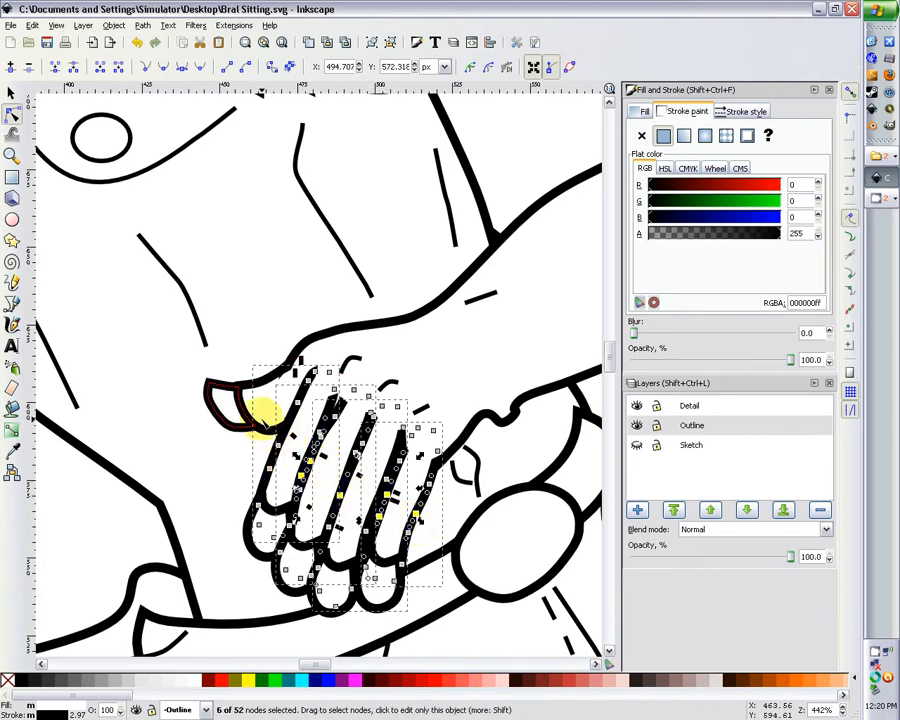
{"action": "left_click_drag", "start_coordinate": [262, 420], "coordinate": [287, 448]}
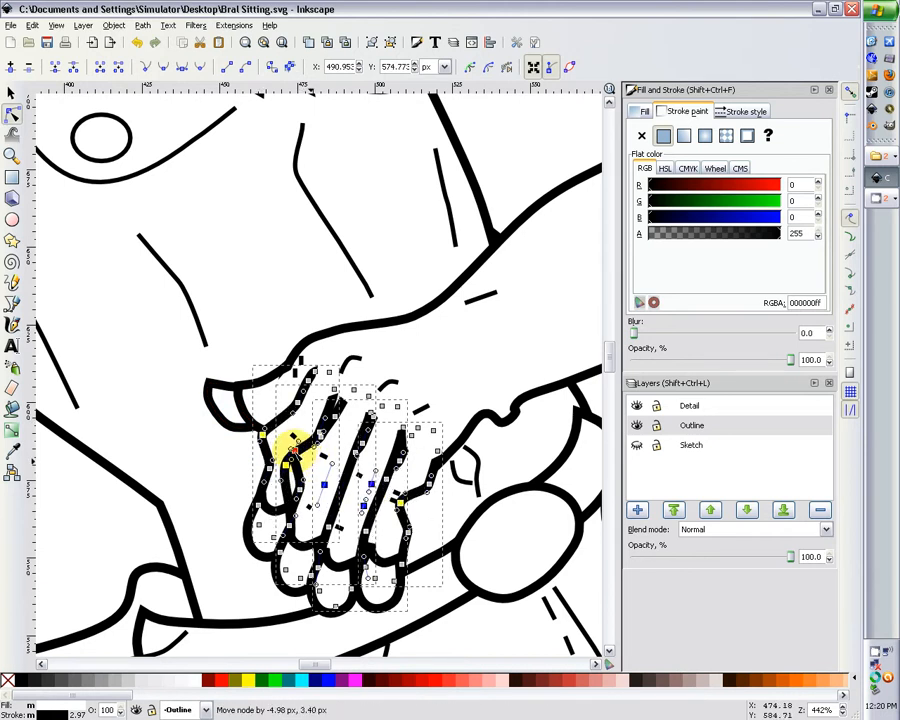
{"action": "left_click", "coordinate": [270, 432]}
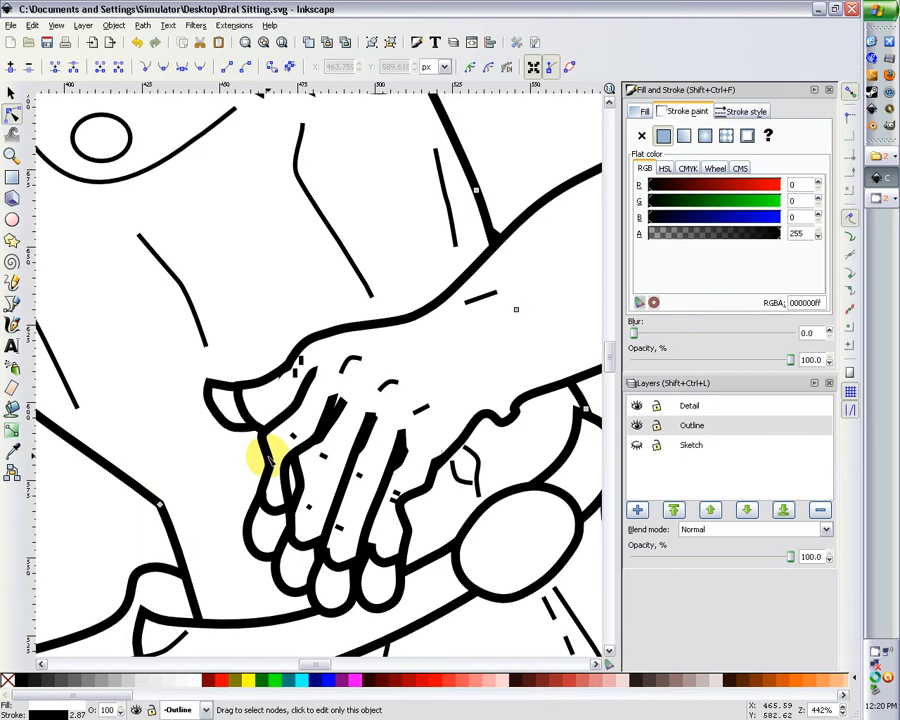
Step: Reposition the middle nodes on both sides of the index finger's outline to straighten its outer edge below the thumb
{"action": "left_click", "coordinate": [266, 460]}
{"action": "left_click_drag", "start_coordinate": [262, 466], "coordinate": [302, 477]}
{"action": "left_click", "coordinate": [288, 460]}
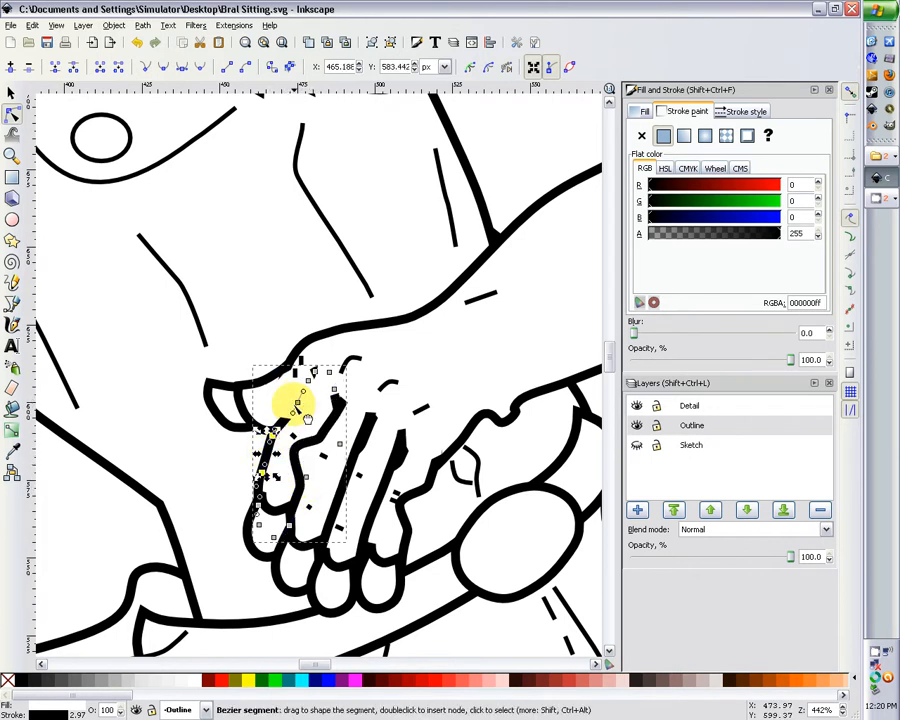
{"action": "left_click", "coordinate": [258, 396]}
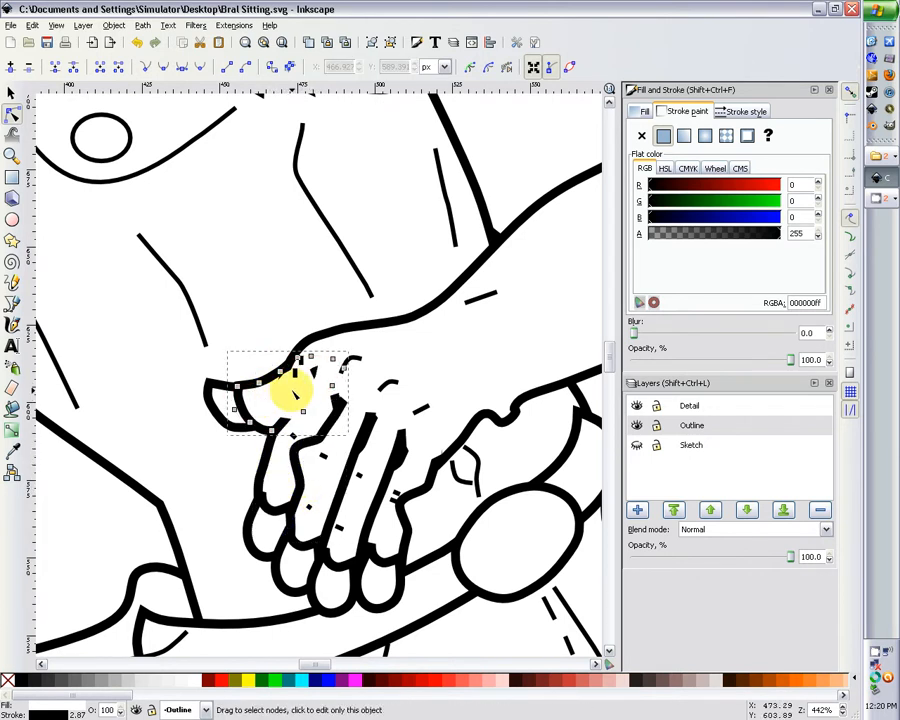
Step: Reposition the nodes near the middle joint on the middle finger's thumb-facing edge to smooth its bend
{"action": "left_click", "coordinate": [290, 396], "text": "shift"}
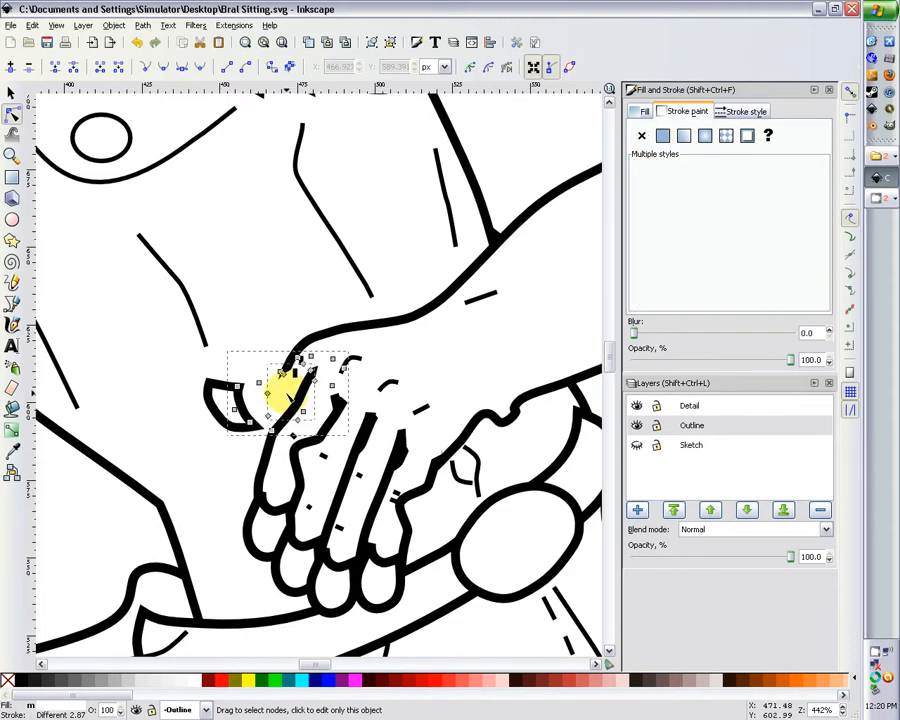
{"action": "left_click", "coordinate": [294, 398]}
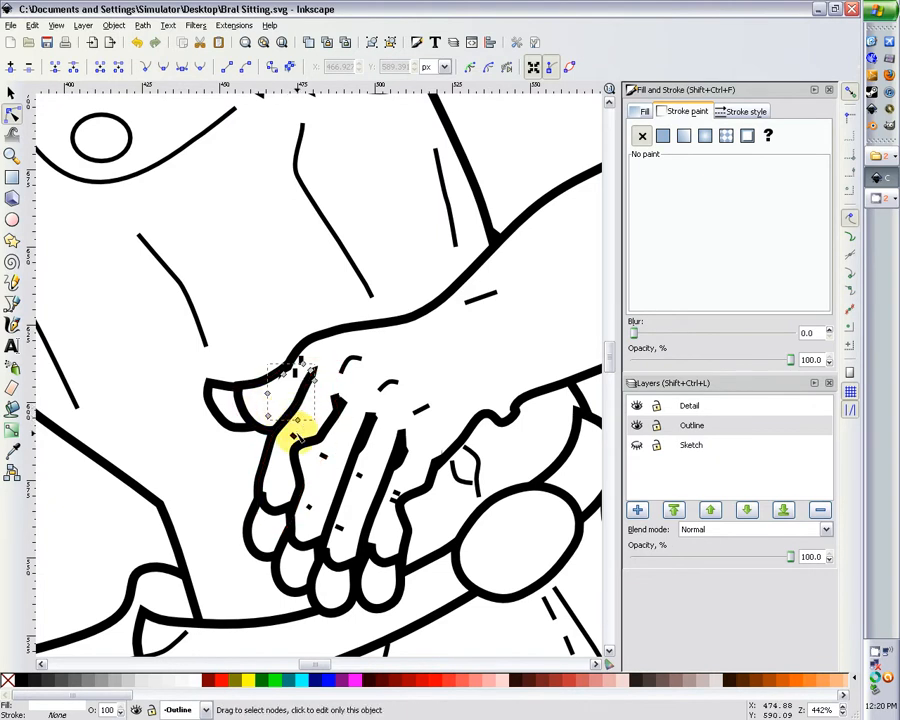
{"action": "left_click", "coordinate": [295, 443]}
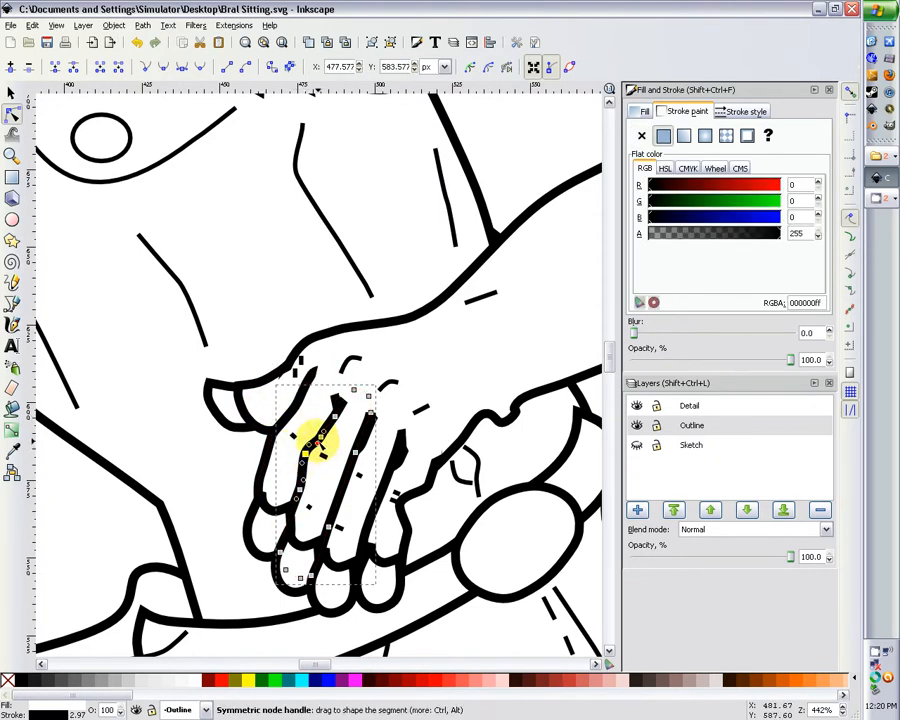
{"action": "left_click_drag", "start_coordinate": [316, 437], "coordinate": [325, 423]}
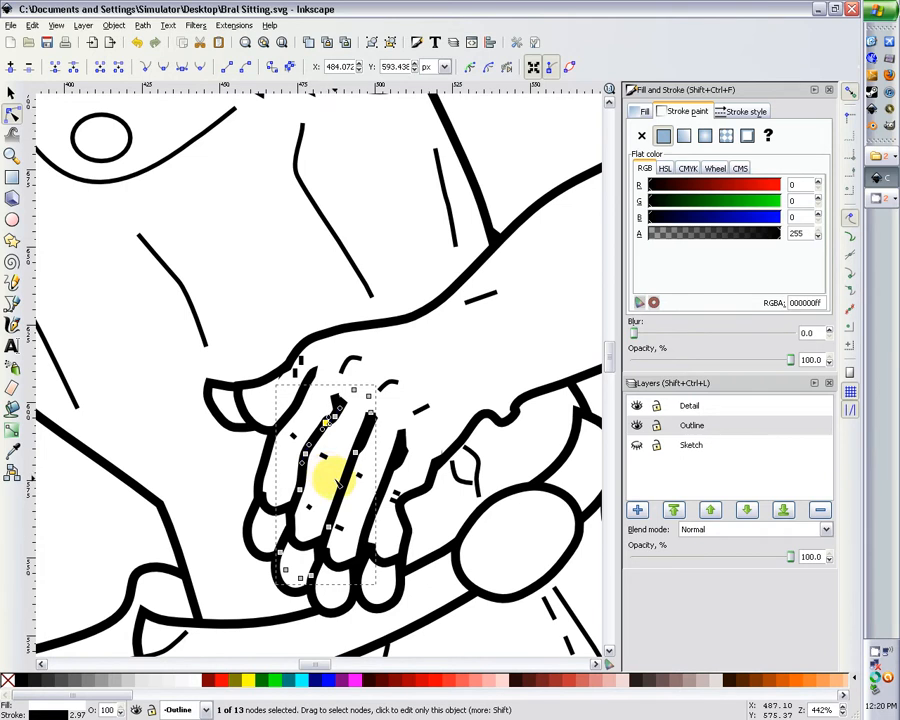
{"action": "left_click", "coordinate": [344, 484]}
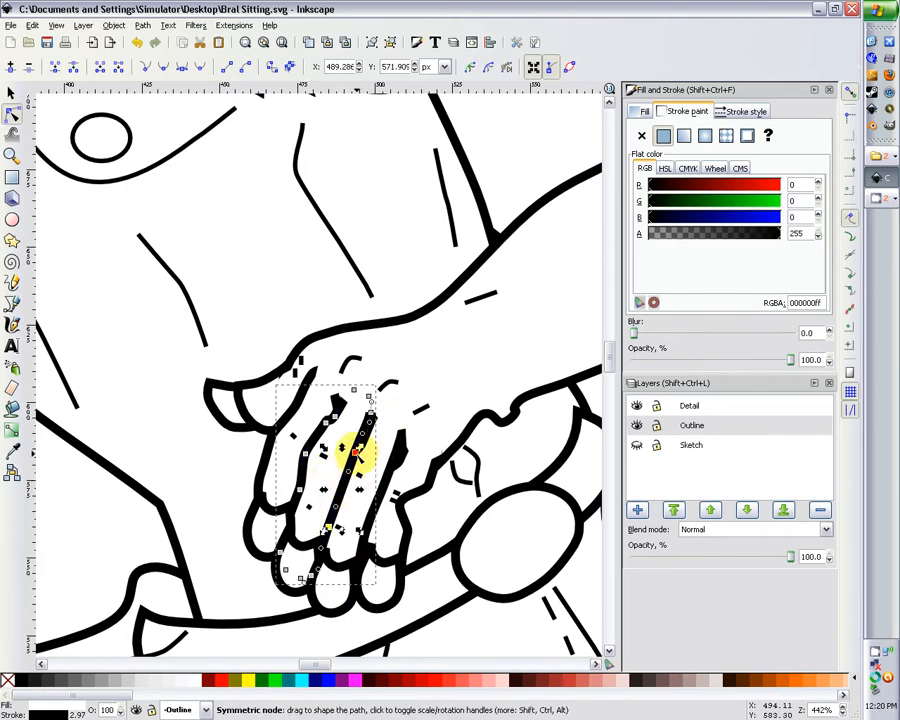
Step: Reposition the middle-joint nodes on the ring finger's thumb-facing edge and on both sides of the little finger
{"action": "left_click", "coordinate": [372, 461]}
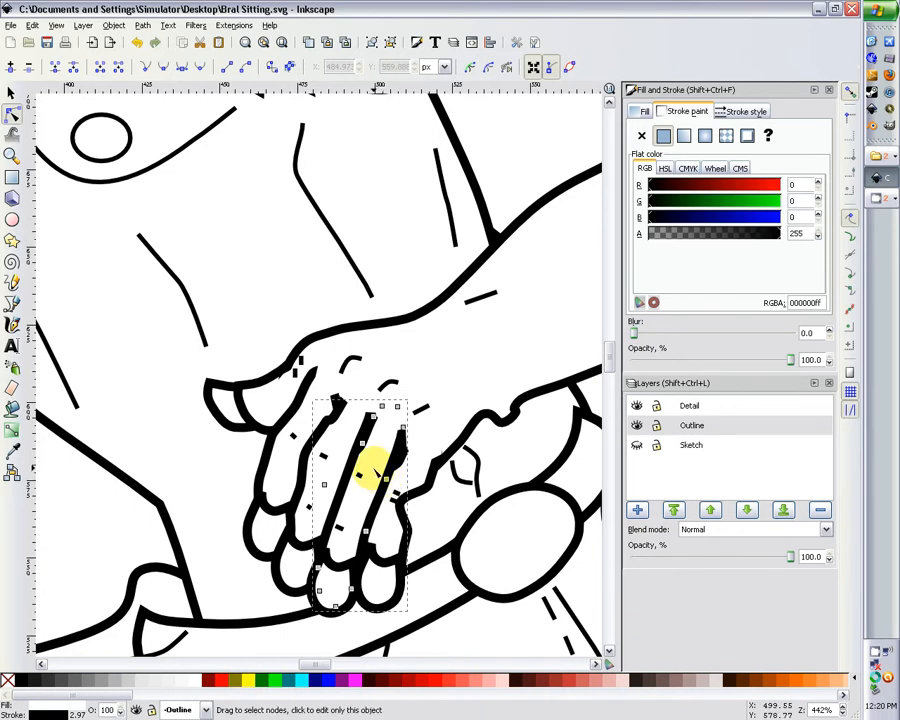
{"action": "left_click_drag", "start_coordinate": [334, 487], "coordinate": [340, 486]}
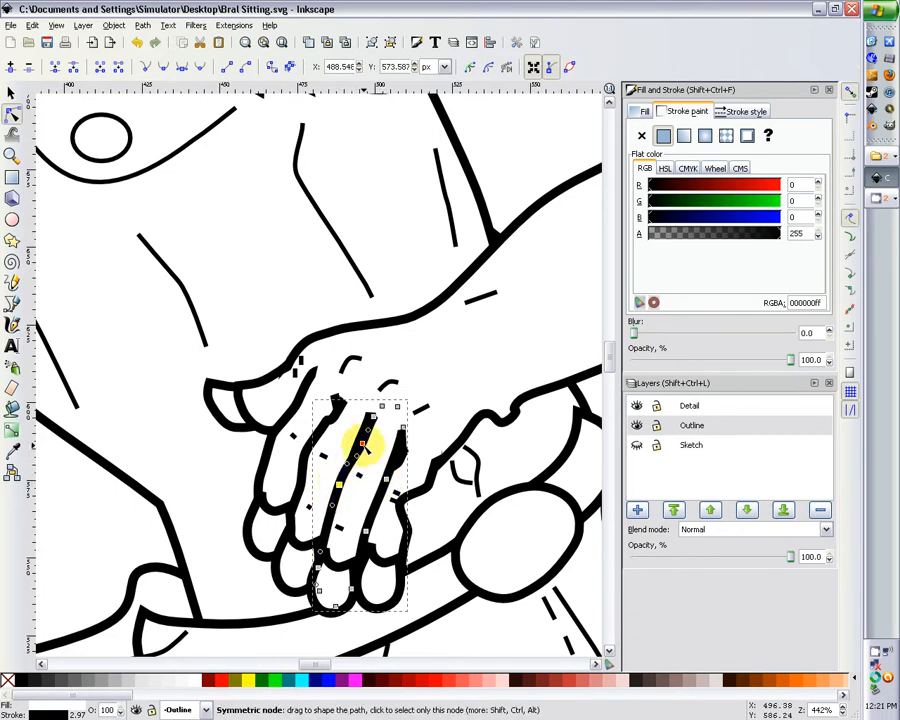
{"action": "left_click_drag", "start_coordinate": [362, 440], "coordinate": [358, 441]}
{"action": "left_click", "coordinate": [402, 485]}
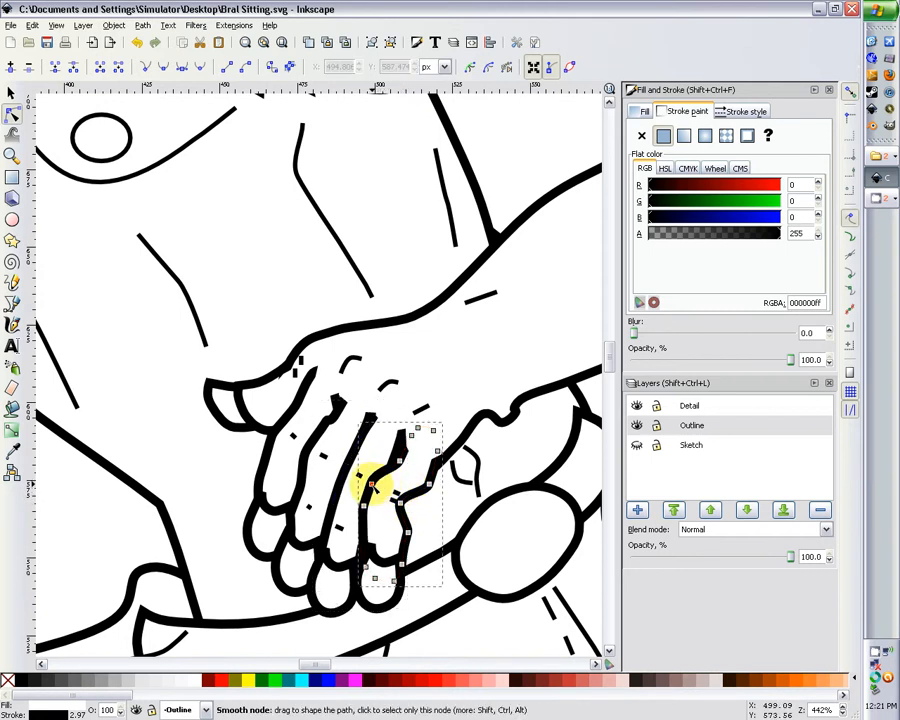
{"action": "left_click_drag", "start_coordinate": [368, 482], "coordinate": [413, 508]}
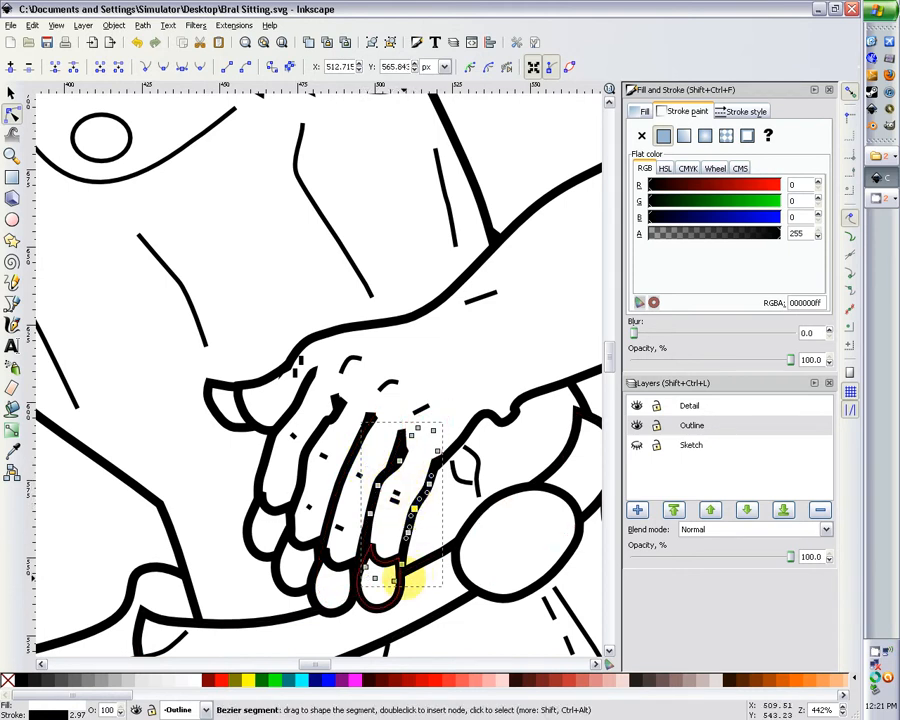
Step: Adjust the nodes along both sides of the index finger's outline to smooth its edges
{"action": "left_click", "coordinate": [272, 438]}
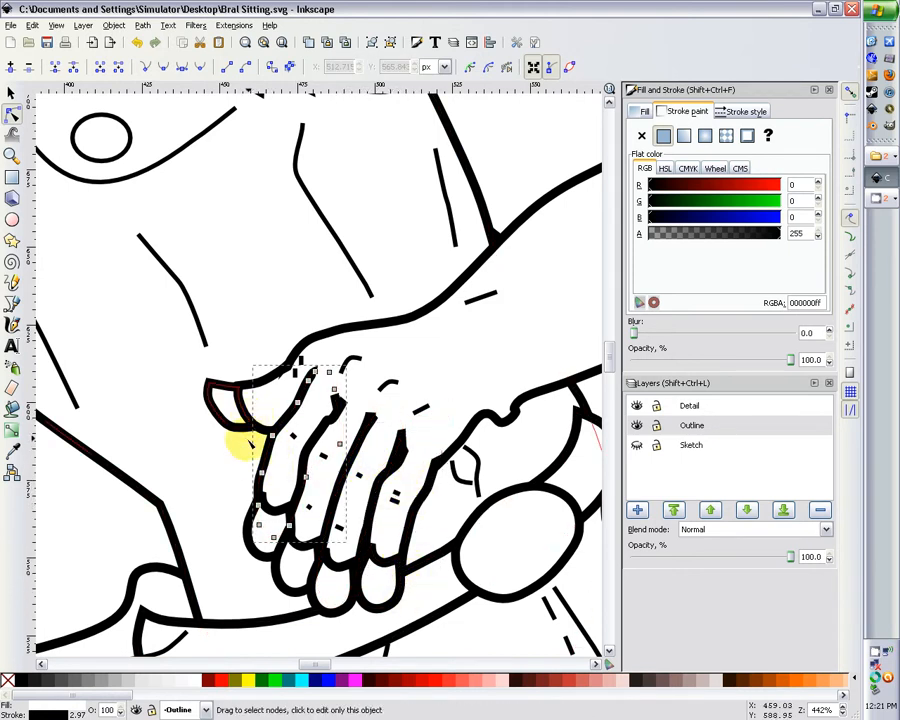
{"action": "left_click", "coordinate": [305, 482]}
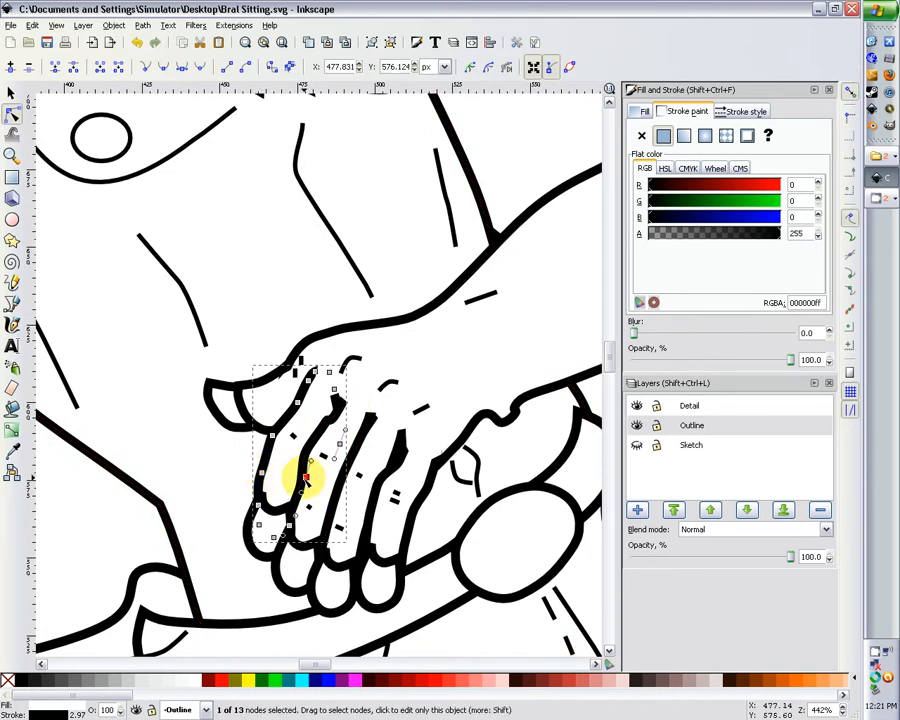
{"action": "left_click", "coordinate": [262, 473]}
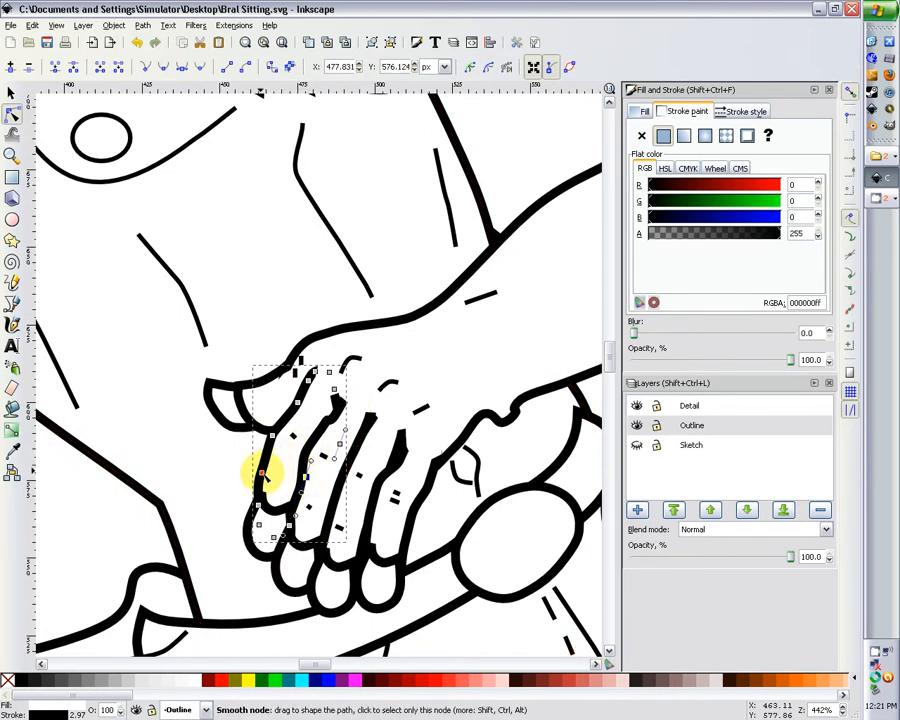
{"action": "left_click", "coordinate": [297, 402]}
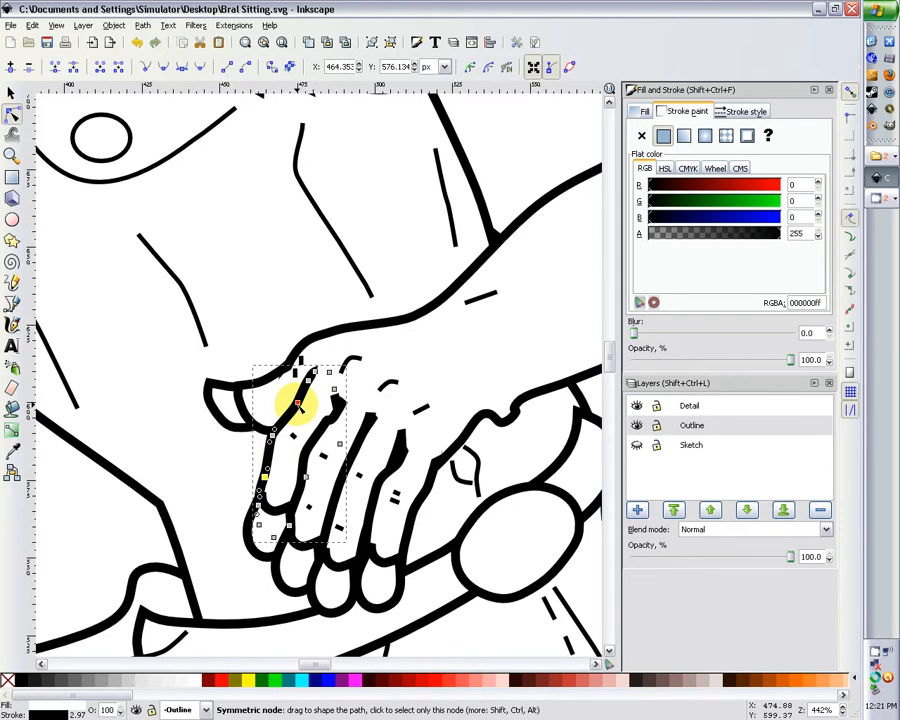
Step: Fine-tune the knuckle and joint nodes on the middle finger and the joint node on the ring finger's thumb-facing edge
{"action": "left_click", "coordinate": [314, 432]}
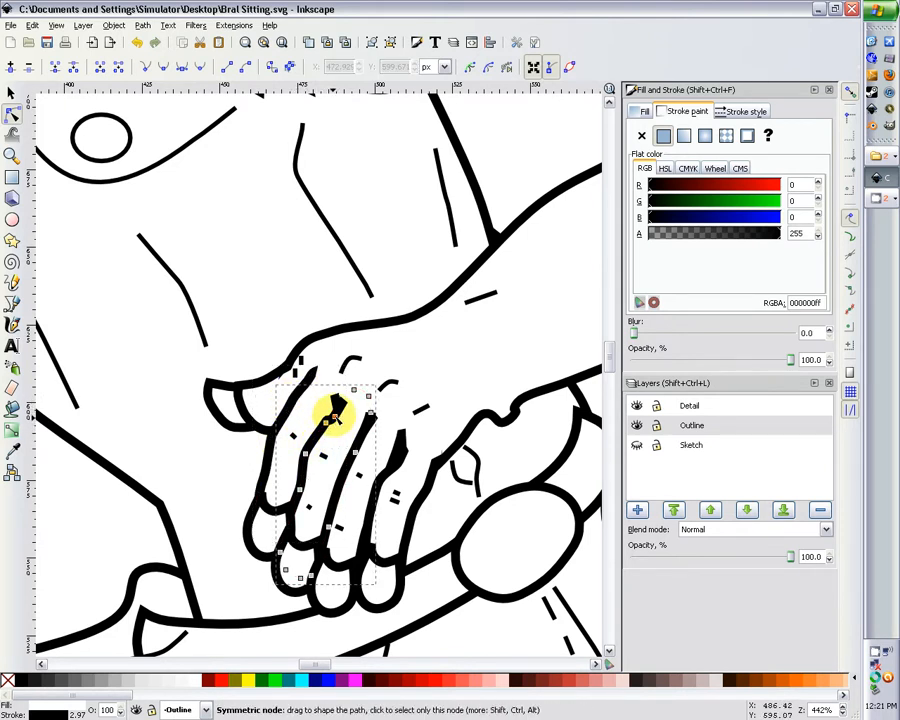
{"action": "left_click_drag", "start_coordinate": [328, 410], "coordinate": [330, 400]}
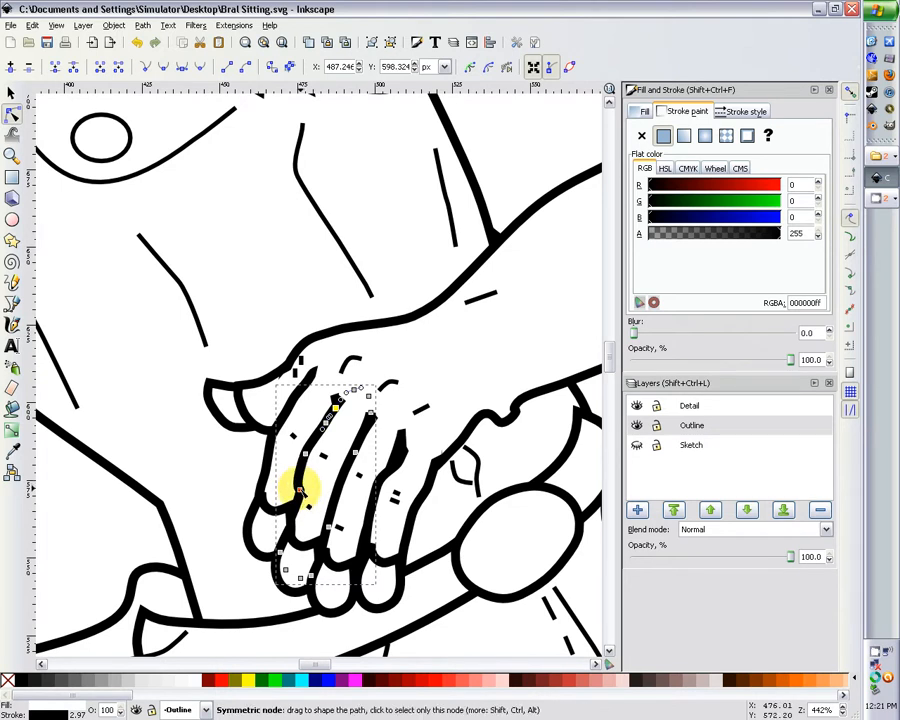
{"action": "left_click_drag", "start_coordinate": [297, 487], "coordinate": [295, 488]}
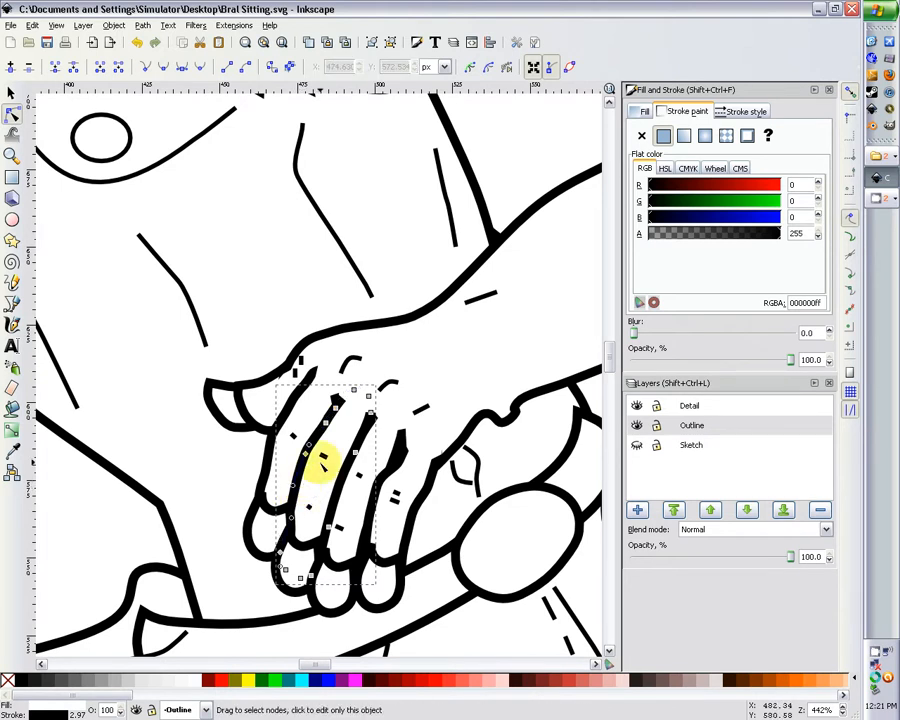
{"action": "left_click", "coordinate": [350, 484]}
{"action": "left_click", "coordinate": [344, 481]}
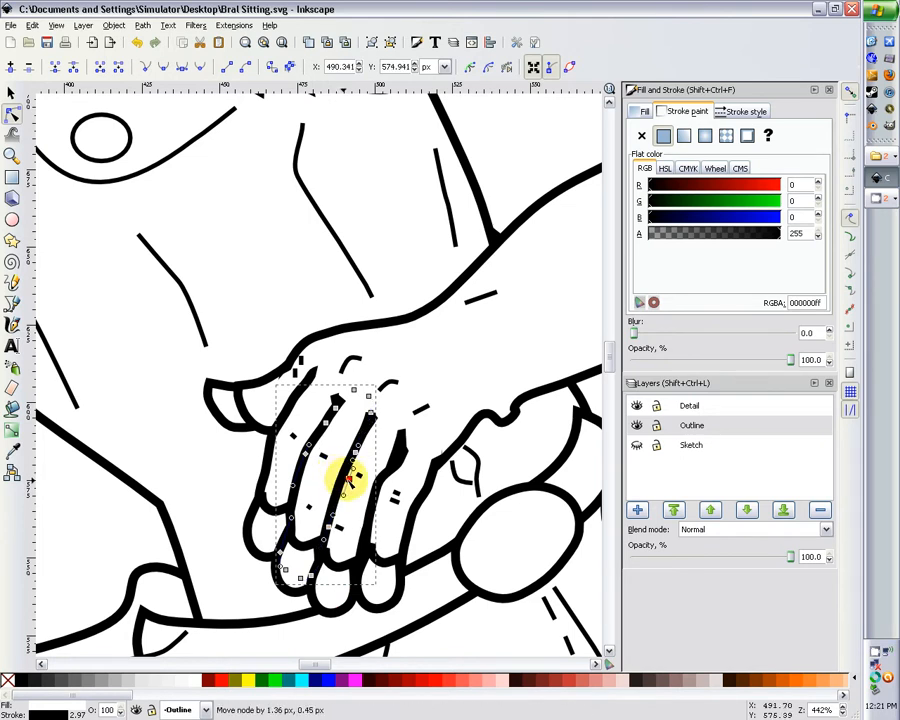
{"action": "mouse_move", "coordinate": [337, 482]}
{"action": "left_mouse_down"}
{"action": "mouse_move", "coordinate": [368, 450]}
{"action": "mouse_move", "coordinate": [341, 478]}
{"action": "left_mouse_up"}
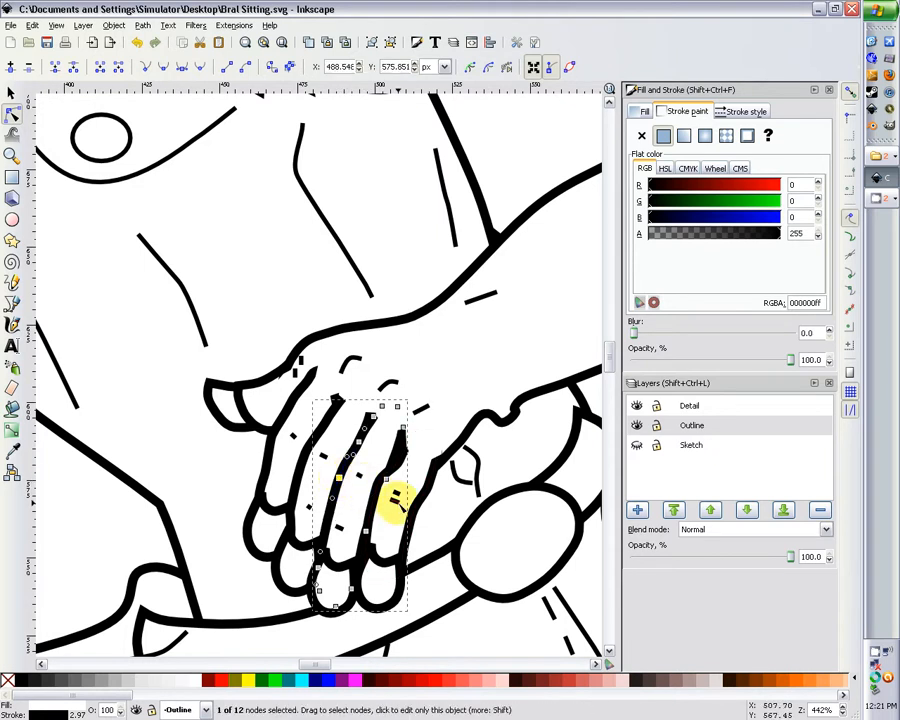
Step: Move the little finger's upper node up to the knuckle and smooth the nodes down its outer edge
{"action": "left_click", "coordinate": [402, 454]}
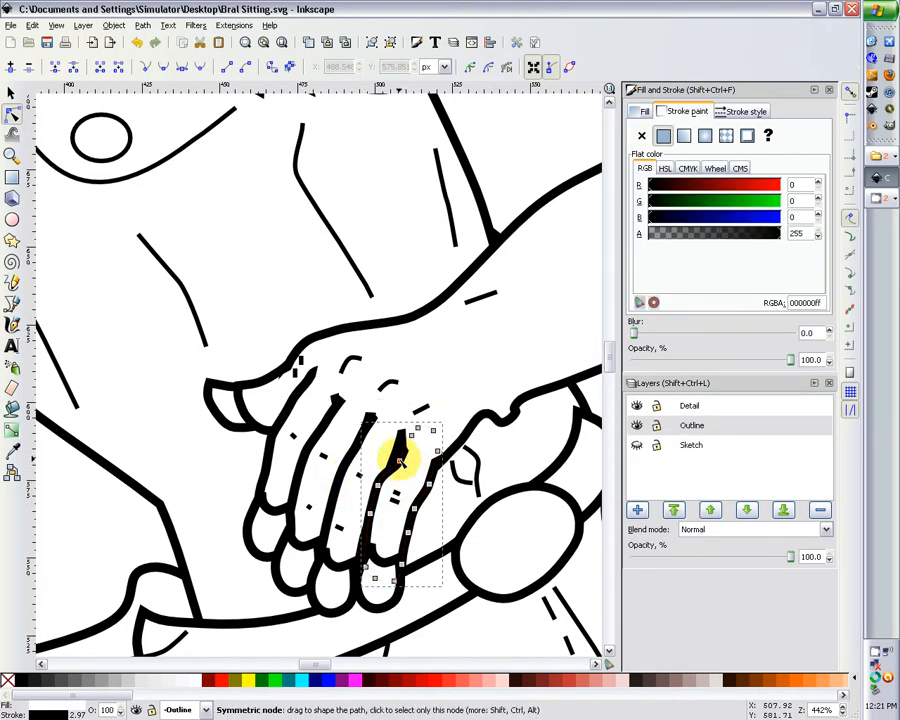
{"action": "left_click_drag", "start_coordinate": [401, 460], "coordinate": [398, 432]}
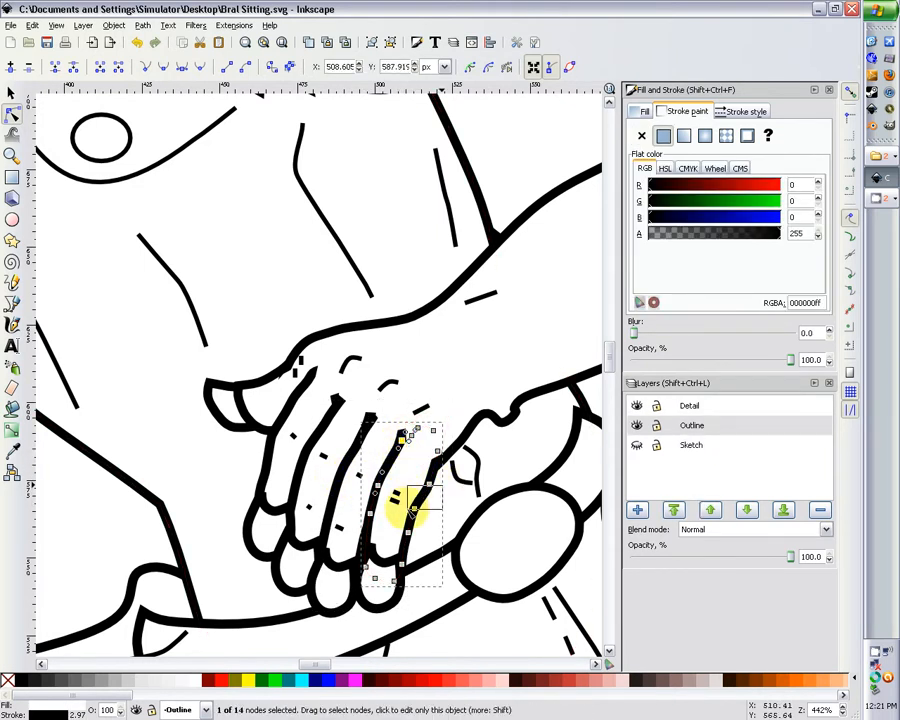
{"action": "left_click_drag", "start_coordinate": [409, 509], "coordinate": [421, 480]}
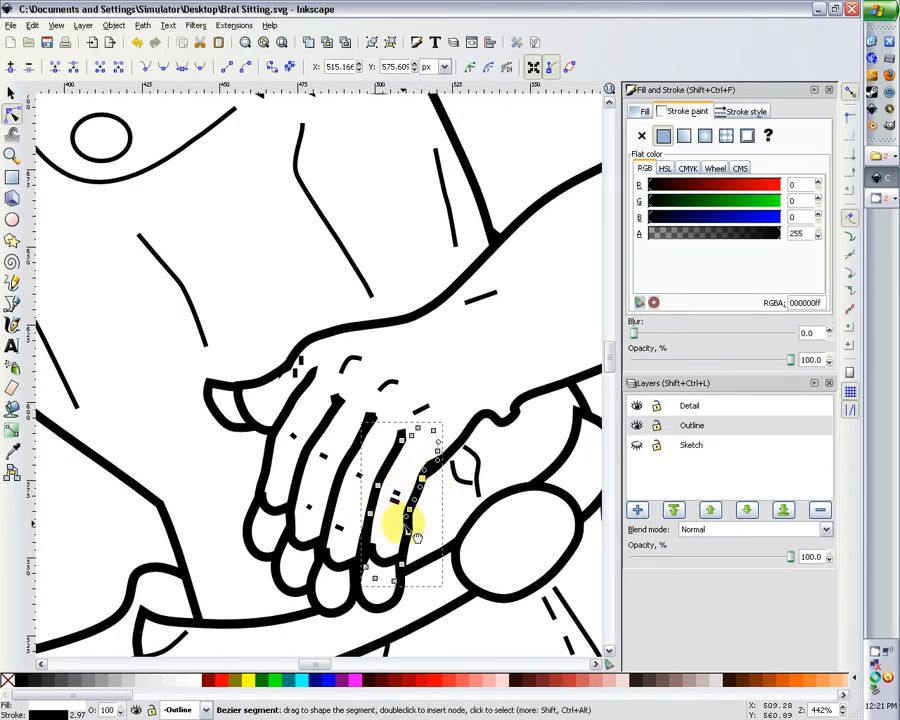
{"action": "left_click_drag", "start_coordinate": [406, 528], "coordinate": [404, 534]}
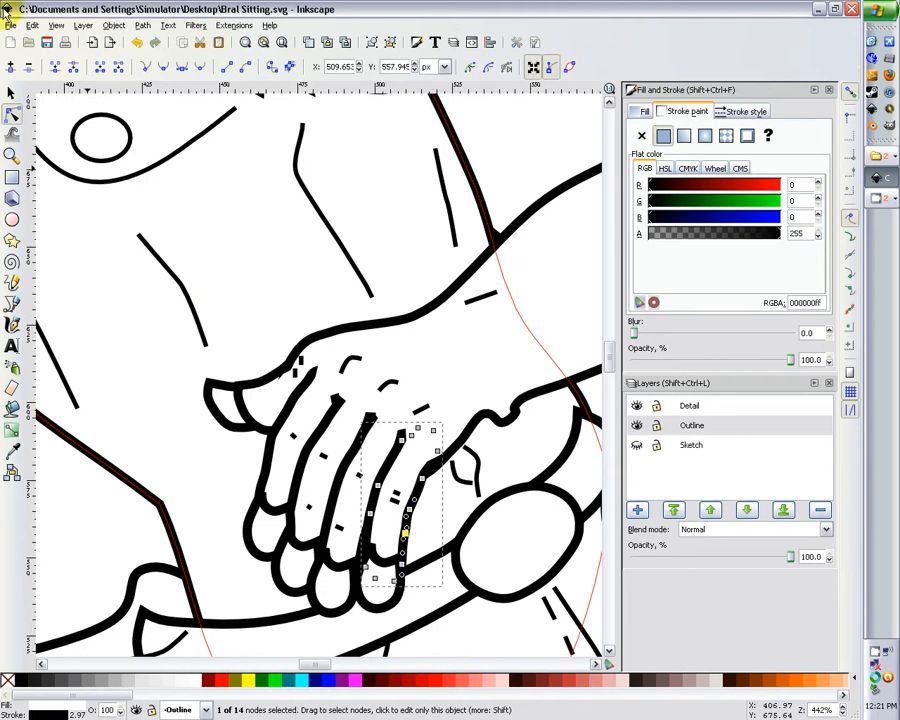
Step: Select the little finger with its fingertip and joint marks and rotate them about the knuckle, away from the ring finger
{"action": "left_click", "coordinate": [11, 92]}
{"action": "left_click", "coordinate": [298, 540]}
{"action": "left_click", "coordinate": [352, 585]}
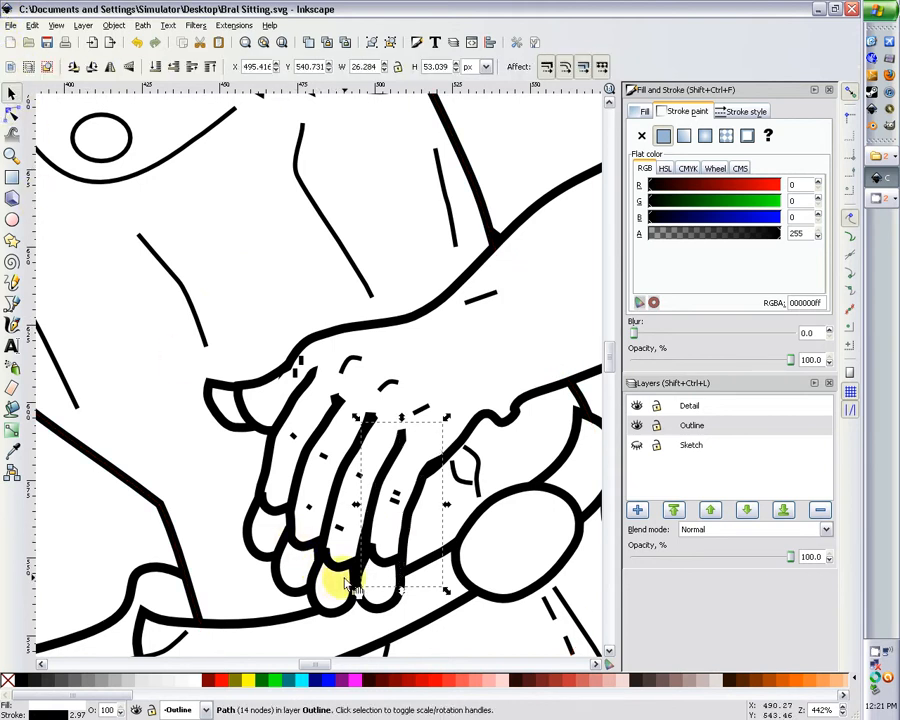
{"action": "left_click", "coordinate": [386, 532], "text": "shift"}
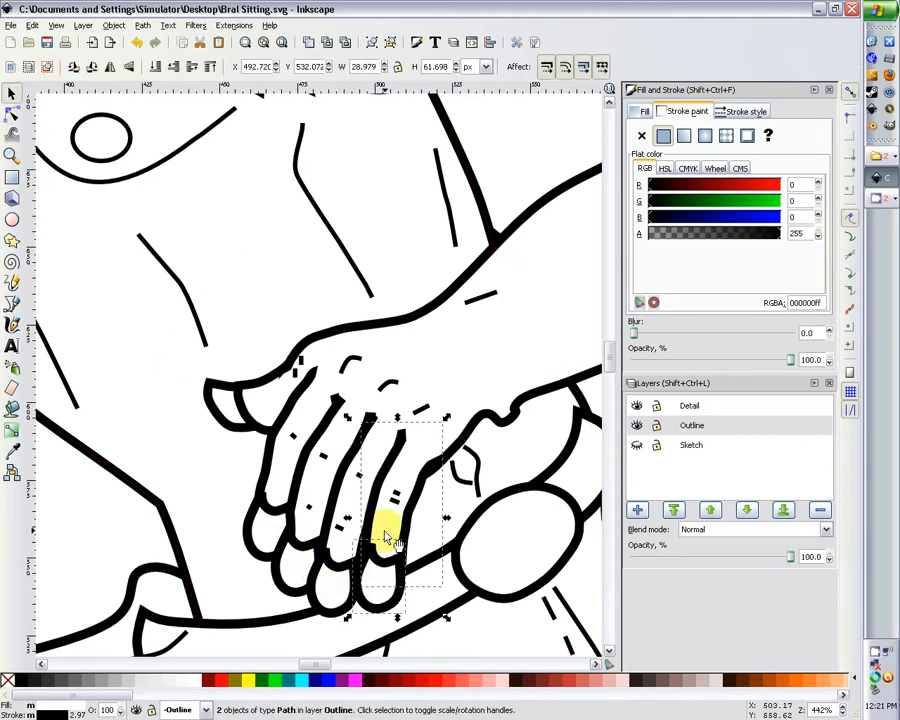
{"action": "left_click_drag", "start_coordinate": [390, 518], "coordinate": [418, 448]}
{"action": "left_click", "coordinate": [408, 512], "text": "shift"}
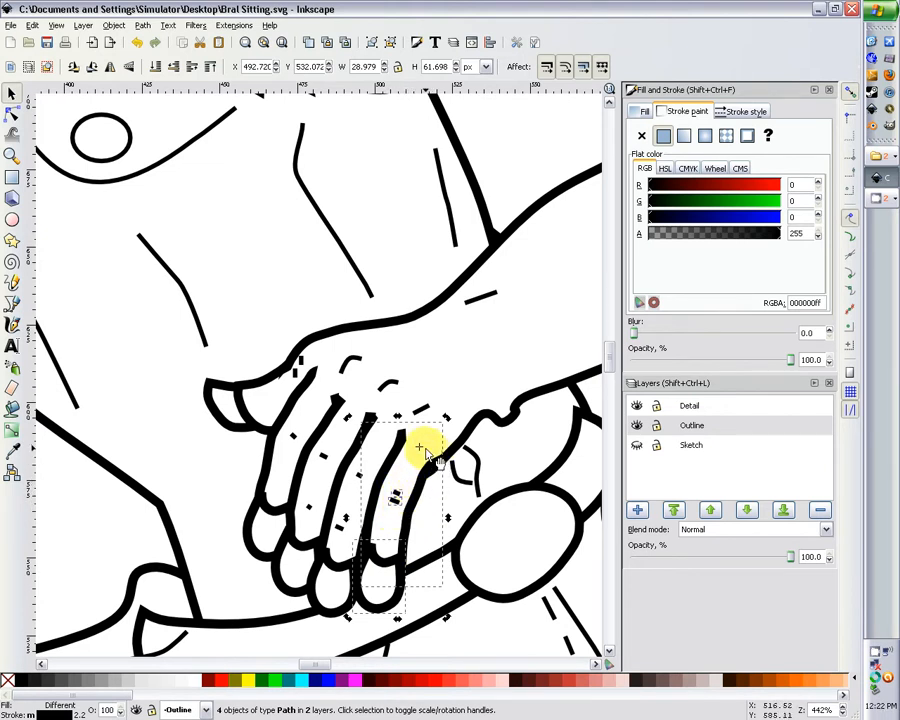
{"action": "mouse_move", "coordinate": [414, 444]}
{"action": "left_mouse_down"}
{"action": "mouse_move", "coordinate": [400, 474]}
{"action": "mouse_move", "coordinate": [418, 443]}
{"action": "left_mouse_up"}
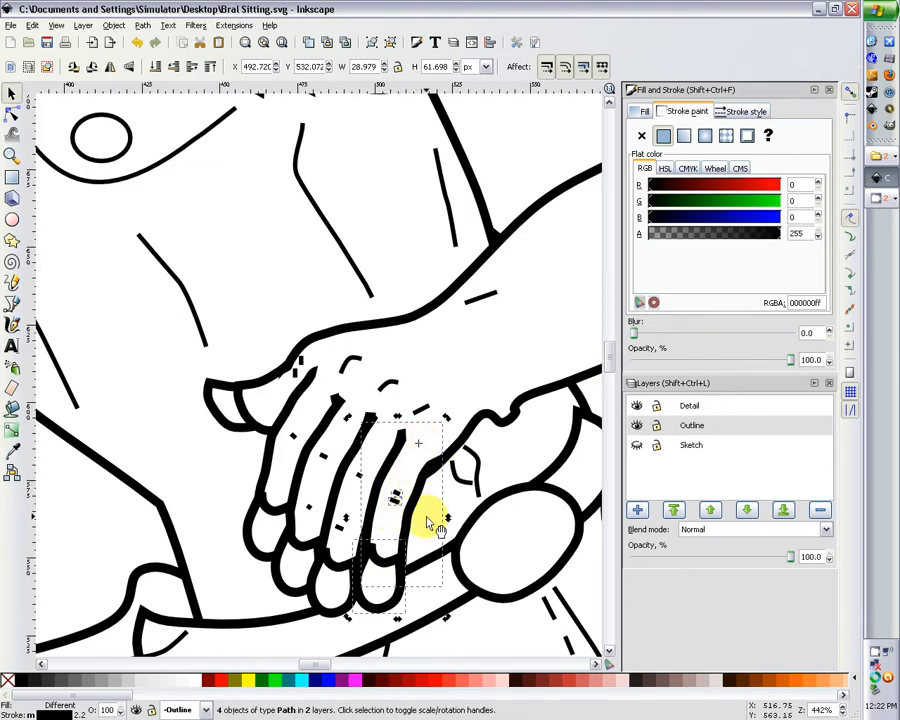
{"action": "left_click_drag", "start_coordinate": [447, 620], "coordinate": [470, 618]}
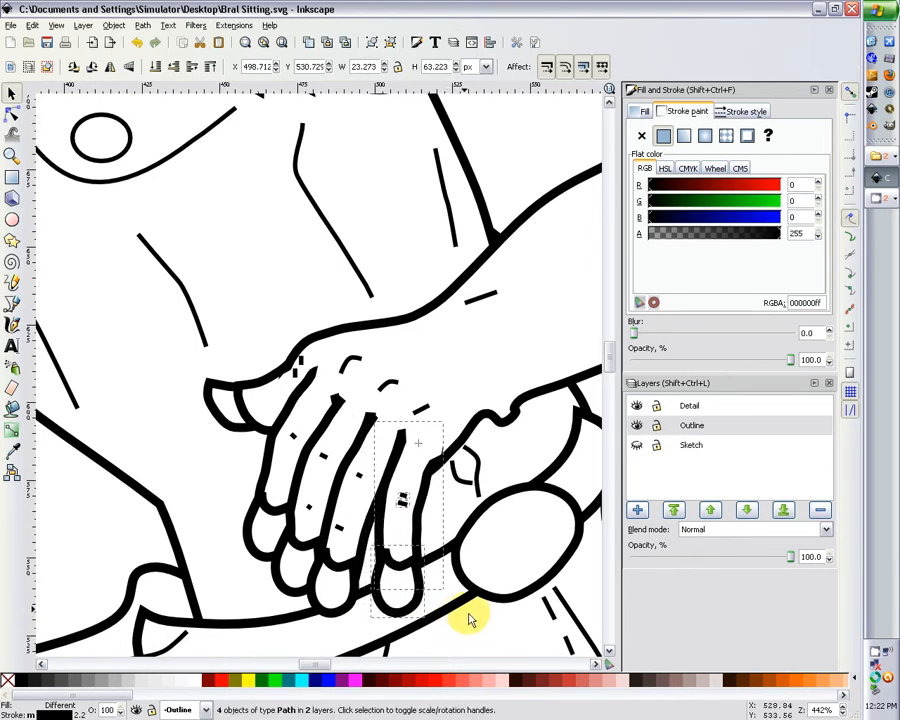
Step: Select the ring finger with its fingertip and joint marks and rotate them about the knuckle, slightly toward the little finger
{"action": "left_click", "coordinate": [372, 478]}
{"action": "left_click", "coordinate": [360, 478], "text": "shift"}
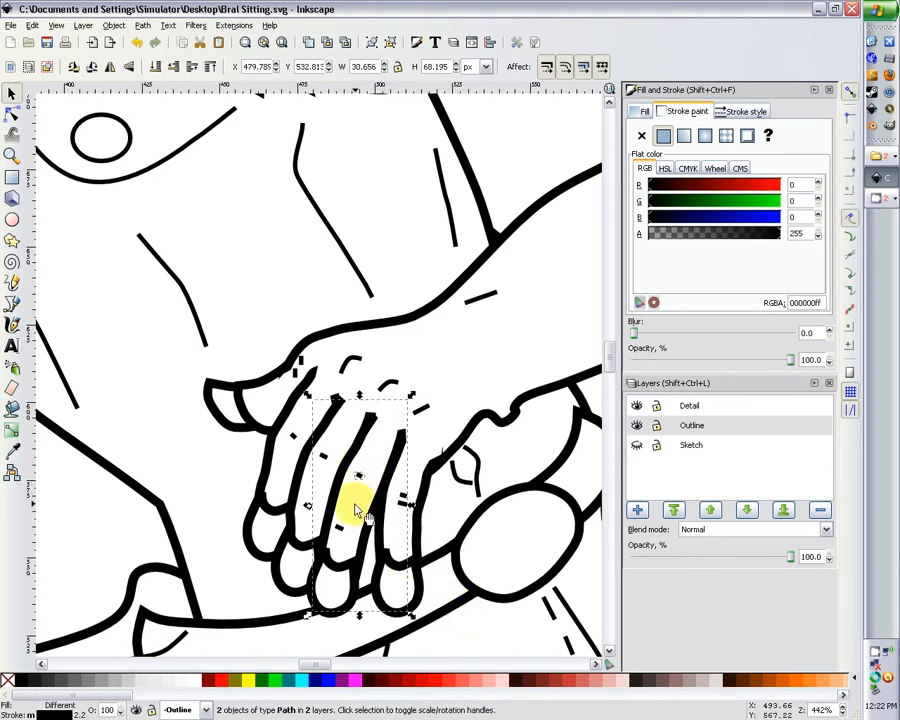
{"action": "left_click", "coordinate": [340, 528], "text": "shift"}
{"action": "left_click", "coordinate": [346, 587], "text": "shift"}
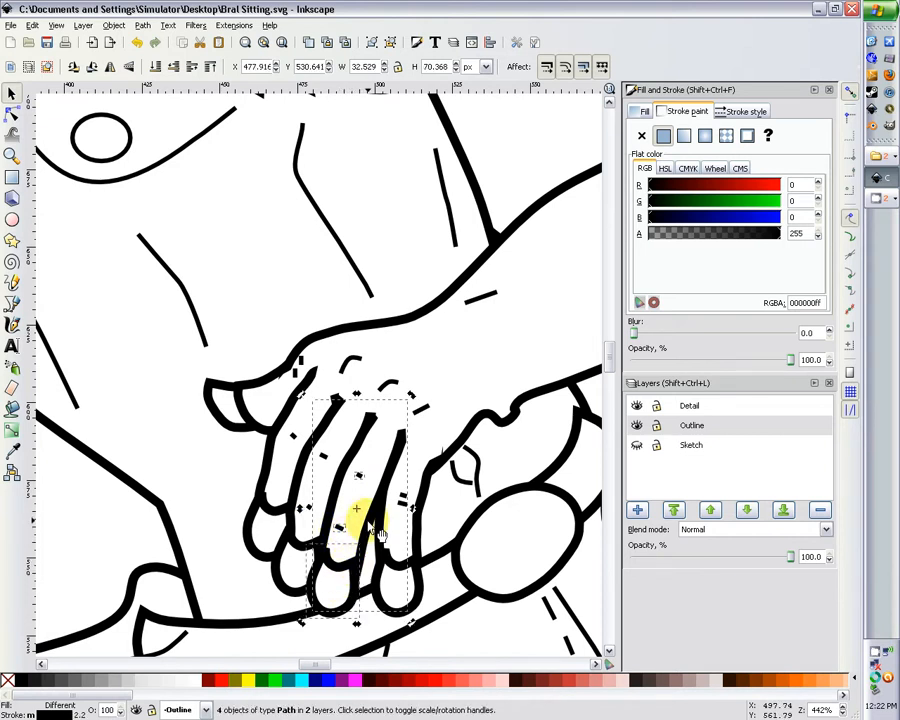
{"action": "left_click_drag", "start_coordinate": [360, 512], "coordinate": [384, 434]}
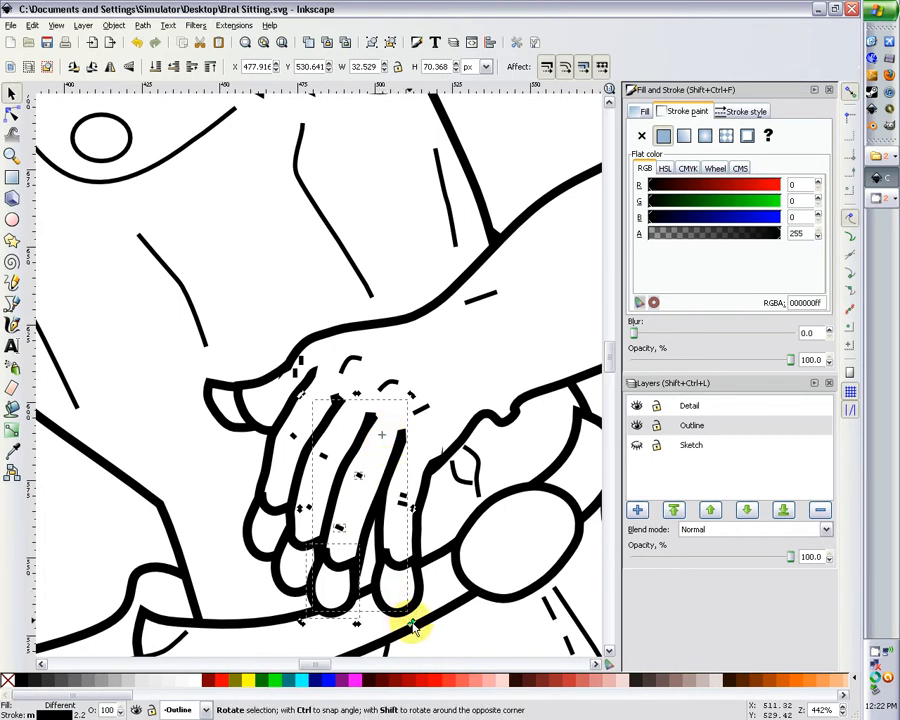
{"action": "left_click_drag", "start_coordinate": [410, 626], "coordinate": [426, 622]}
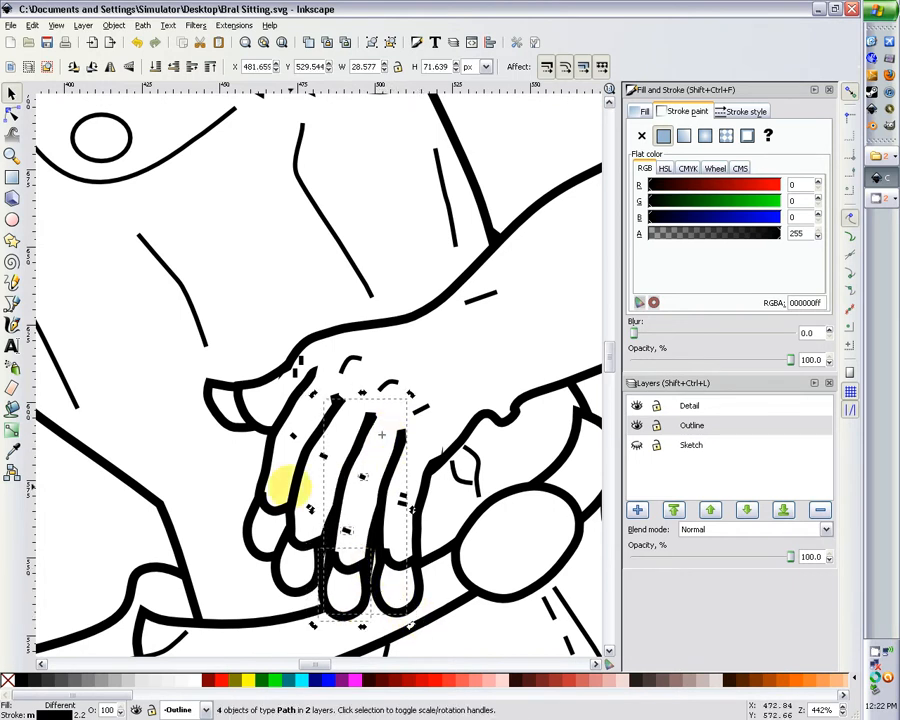
Step: Select the index finger with its fingertip and joint mark and rotate them about the knuckle, away from the middle finger
{"action": "left_click", "coordinate": [274, 453]}
{"action": "left_click", "coordinate": [258, 536], "text": "shift"}
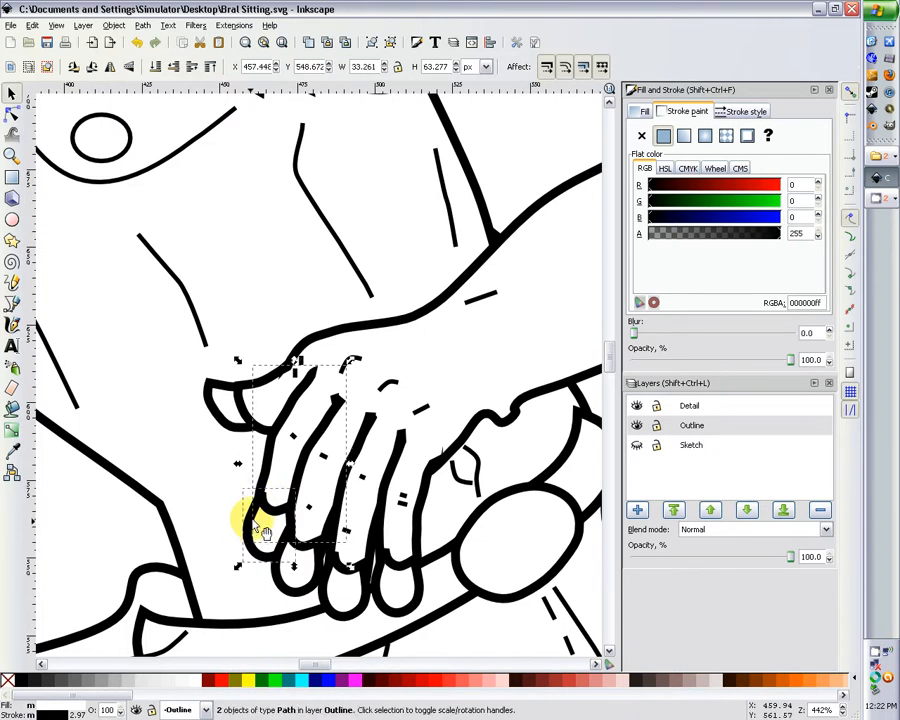
{"action": "left_click", "coordinate": [305, 420], "text": "shift"}
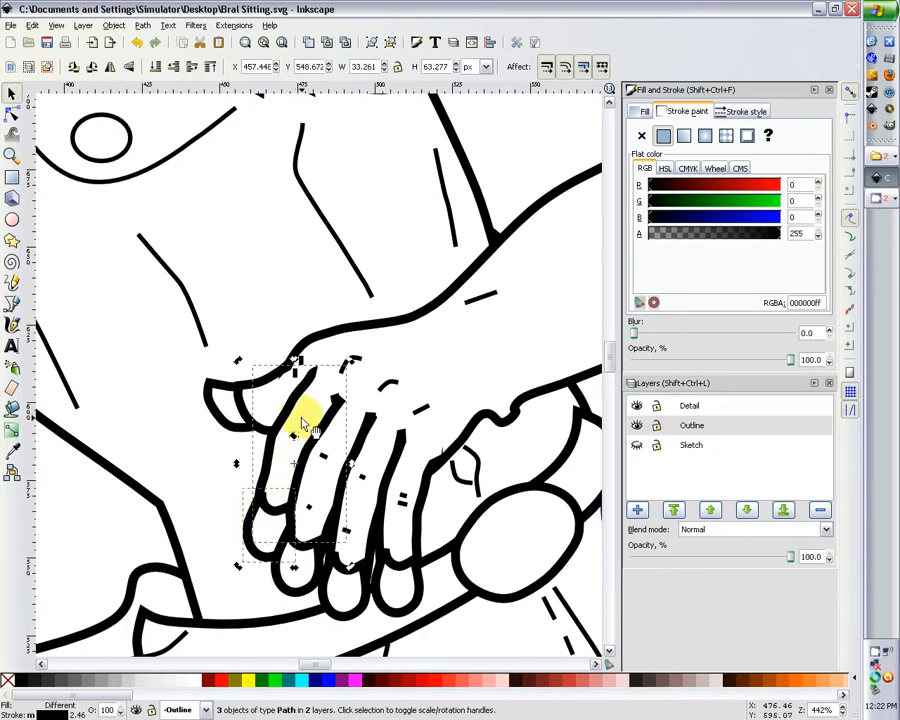
{"action": "left_click_drag", "start_coordinate": [293, 460], "coordinate": [318, 402]}
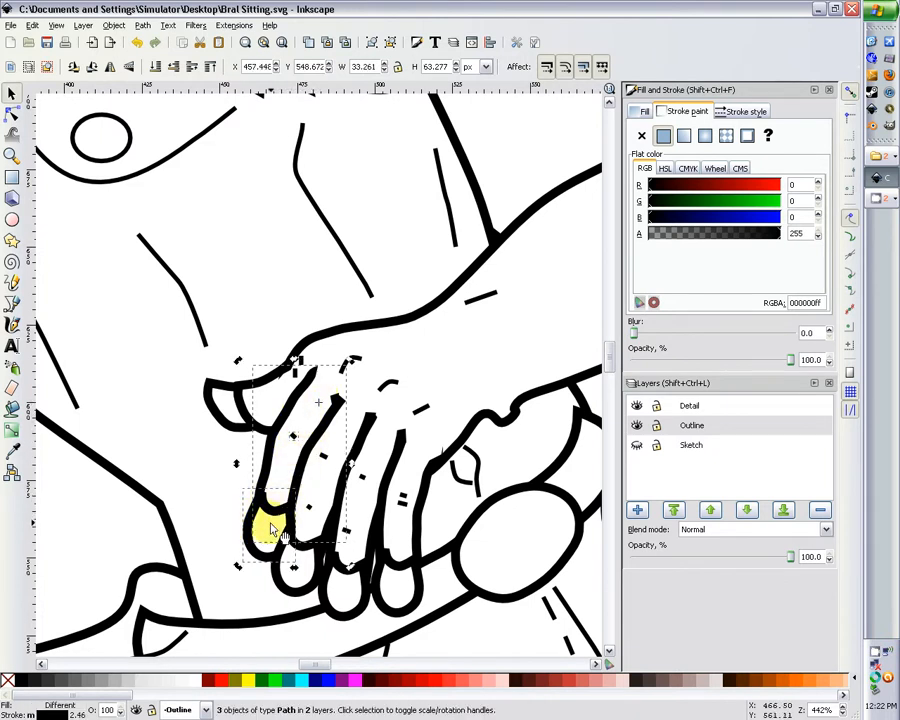
{"action": "left_click_drag", "start_coordinate": [238, 569], "coordinate": [223, 549]}
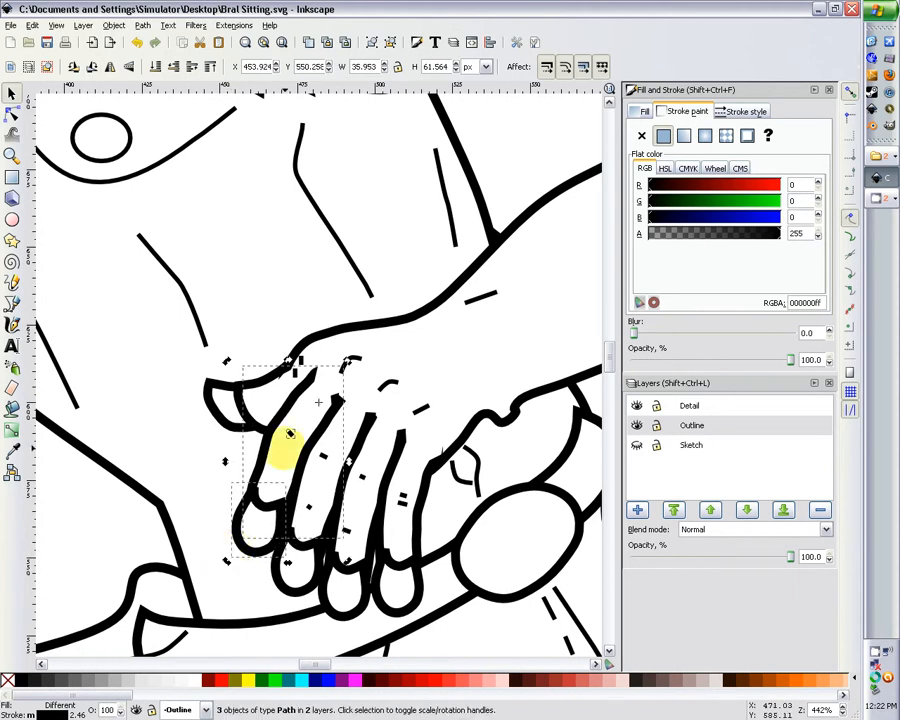
Step: Check the rotated fingers of the resting hand against the whole figure
{"action": "left_click", "coordinate": [312, 290]}
{"action": "key", "text": "minus"}
{"action": "key", "text": "minus"}
{"action": "key", "text": "minus"}
{"action": "key", "text": "minus"}
{"action": "key", "text": "minus"}
{"action": "key", "text": "minus"}
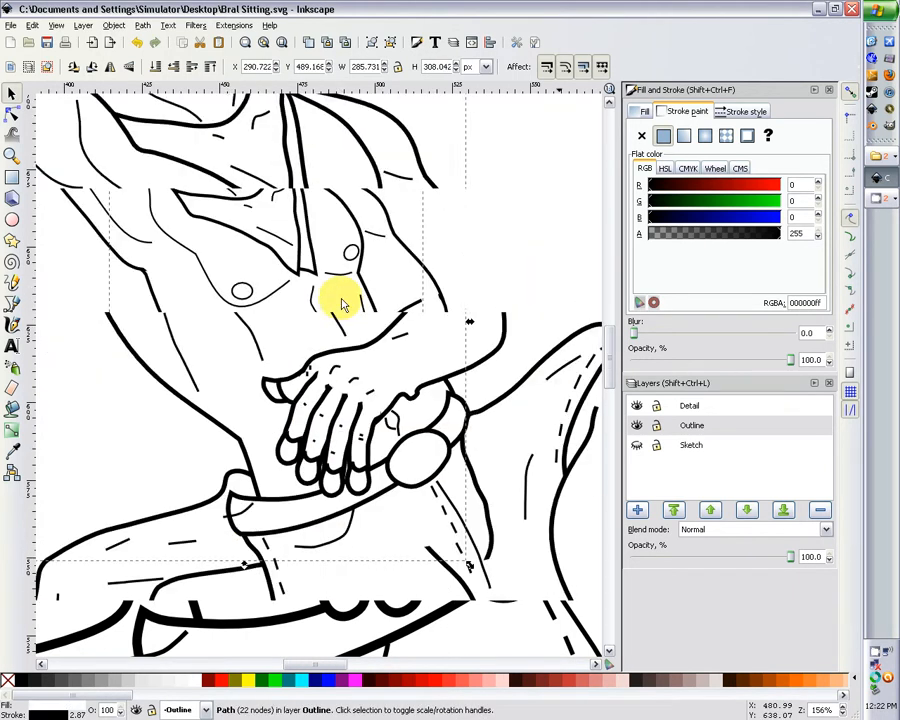
{"action": "left_click", "coordinate": [391, 295]}
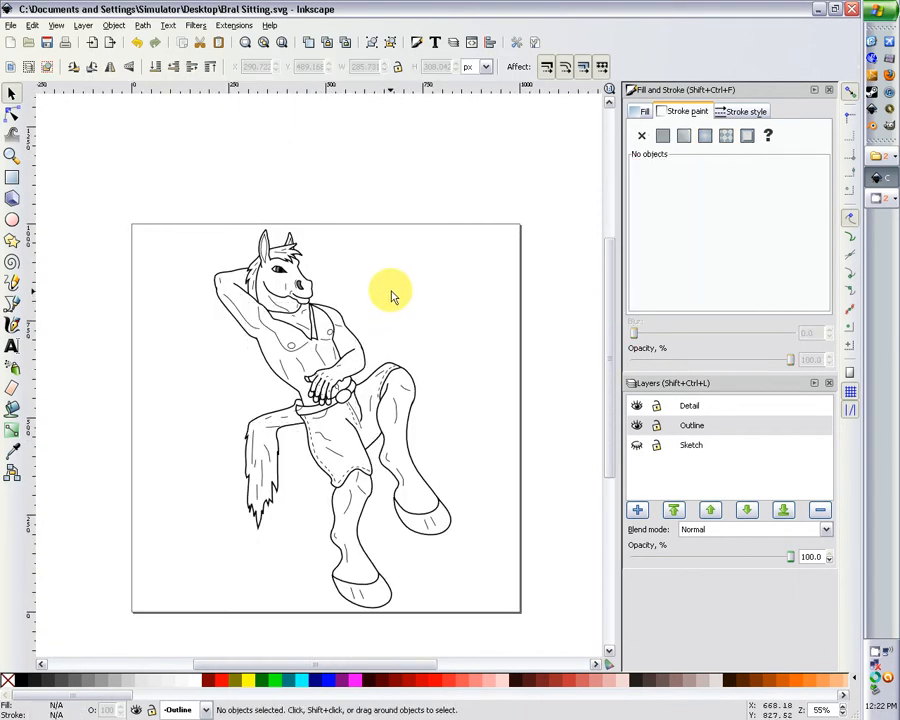
{"action": "key", "text": "plus"}
{"action": "key", "text": "plus"}
{"action": "key", "text": "plus"}
{"action": "key", "text": "plus"}
{"action": "key", "text": "plus"}
{"action": "key", "text": "plus"}
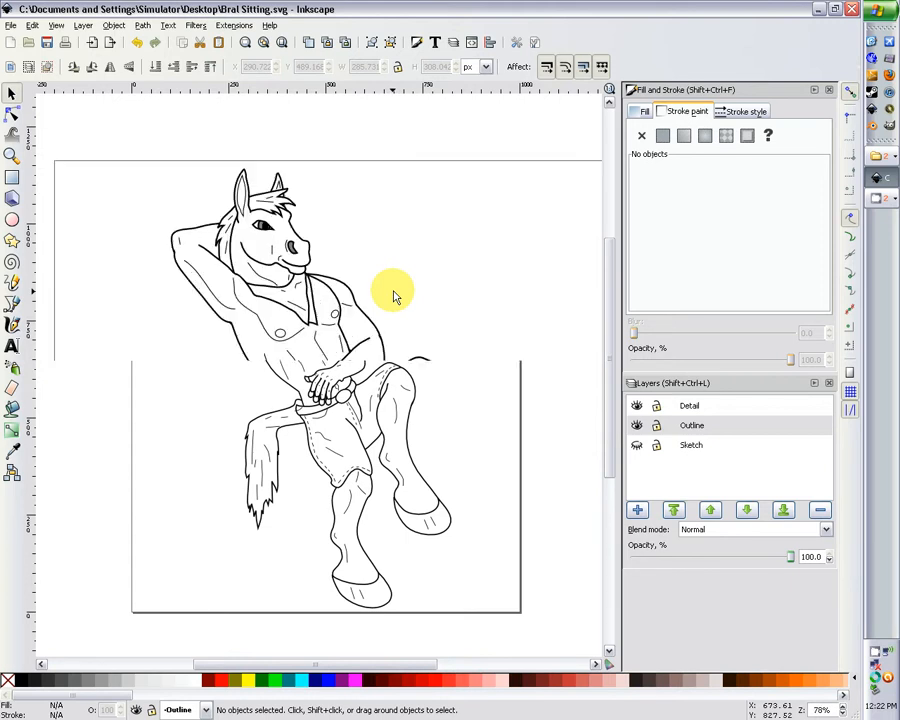
Step: Select the thumb with its tip, move them outward from the hand, and widen them toward the knuckles
{"action": "left_click", "coordinate": [218, 390]}
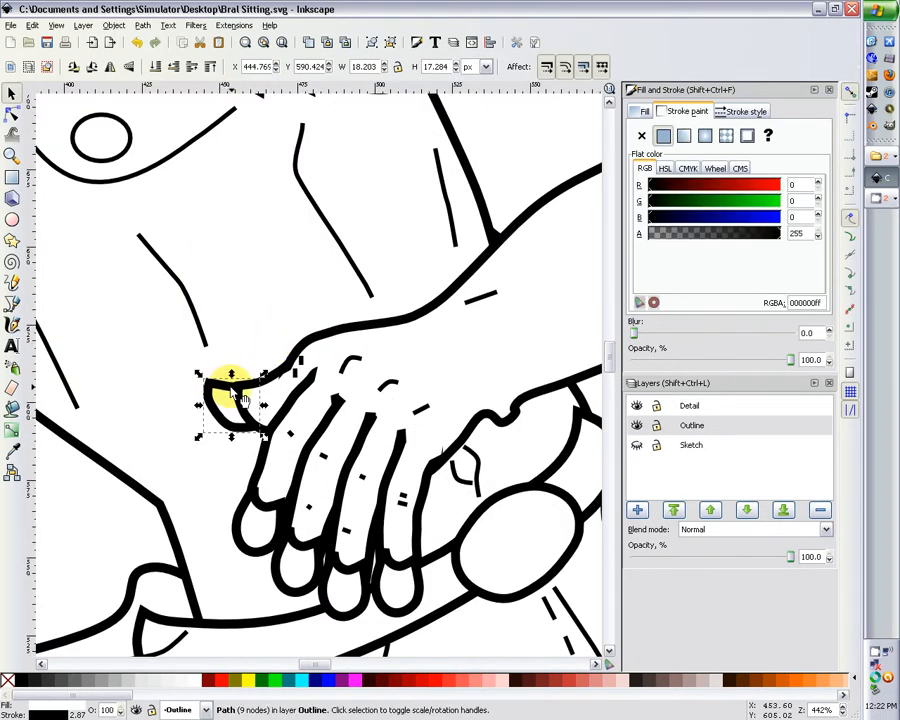
{"action": "left_click", "coordinate": [268, 395], "text": "shift"}
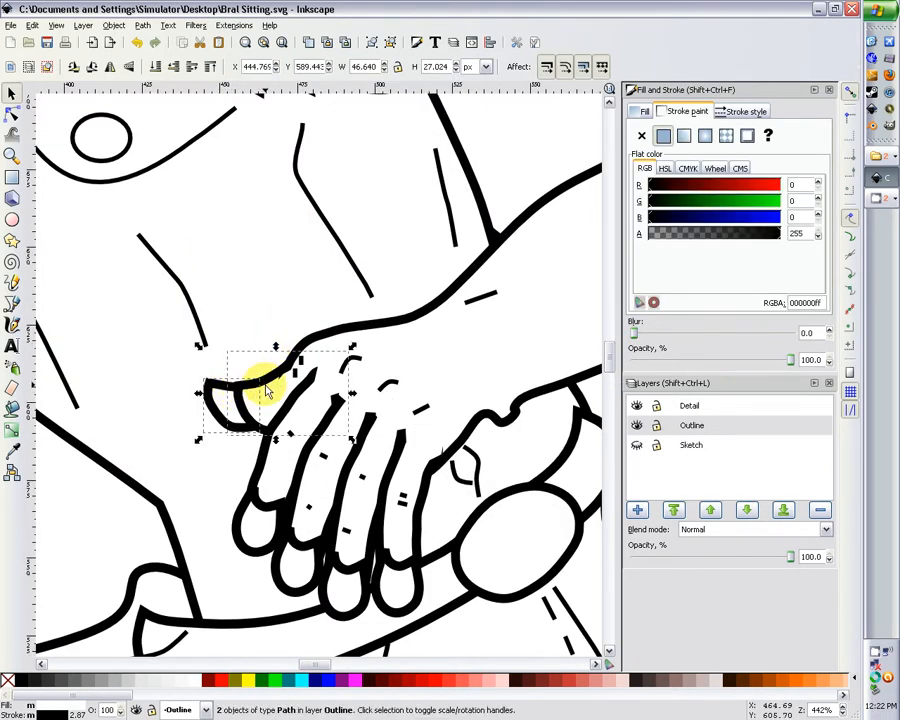
{"action": "left_click_drag", "start_coordinate": [264, 391], "coordinate": [244, 380]}
{"action": "left_click_drag", "start_coordinate": [333, 388], "coordinate": [352, 390]}
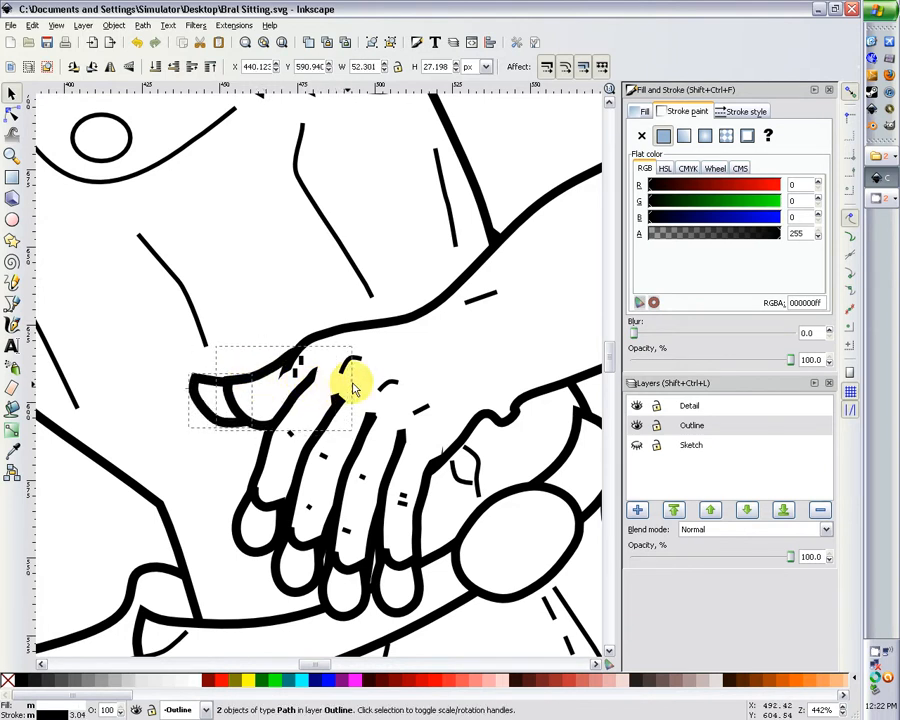
{"action": "left_click_drag", "start_coordinate": [262, 367], "coordinate": [295, 355]}
{"action": "left_click", "coordinate": [287, 368]}
{"action": "left_click", "coordinate": [305, 326]}
Step: Examine the enlarged thumb's proportions in the full character drawing
{"action": "key", "text": "minus"}
{"action": "key", "text": "minus"}
{"action": "key", "text": "minus"}
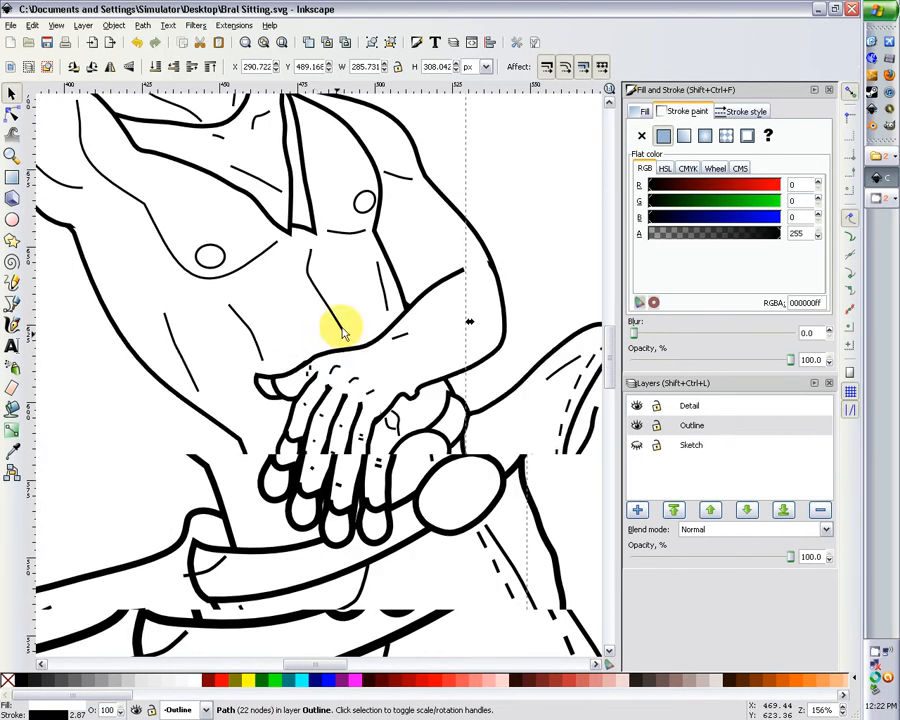
{"action": "key", "text": "minus"}
{"action": "key", "text": "minus"}
{"action": "left_click", "coordinate": [458, 274]}
{"action": "key", "text": "minus"}
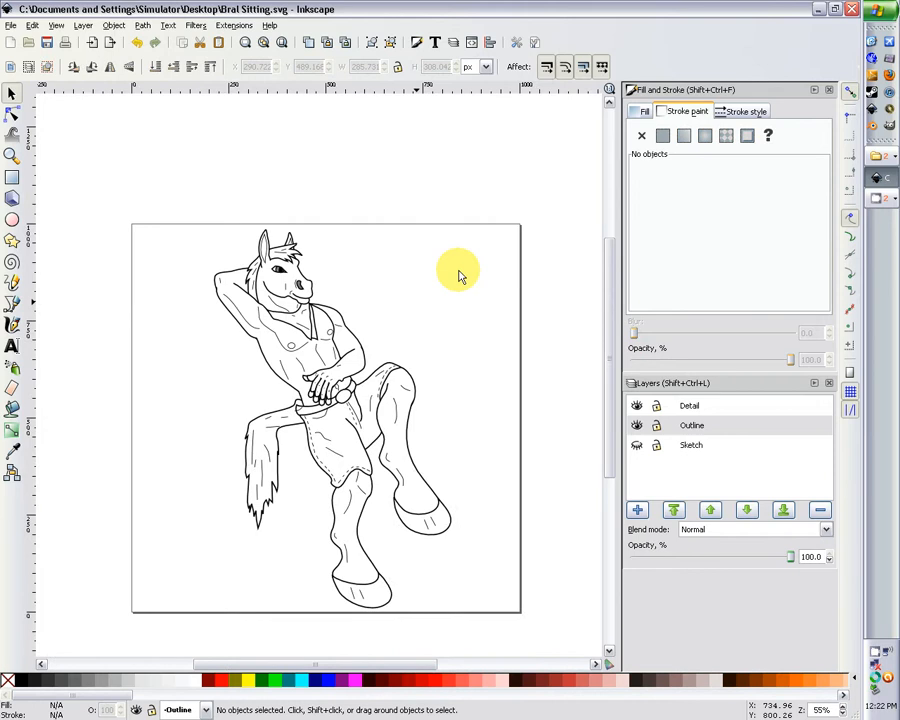
{"action": "key", "text": "plus"}
{"action": "key", "text": "plus"}
{"action": "key", "text": "plus"}
{"action": "key", "text": "plus"}
{"action": "key", "text": "plus"}
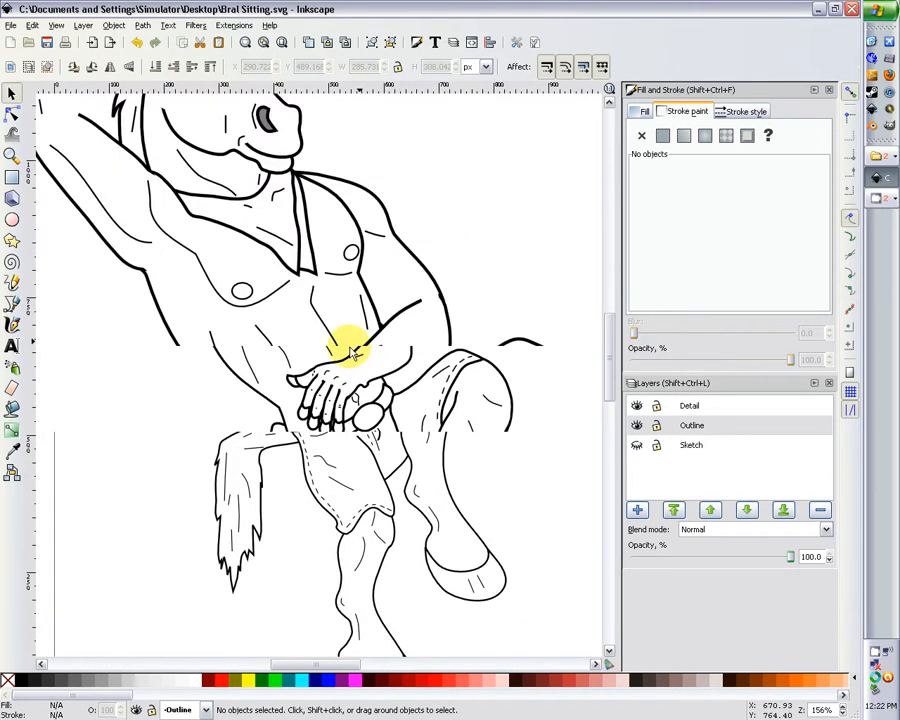
Step: Round out the thumb tip's outer lower edge by moving its nodes and deleting the surplus ones
{"action": "left_click", "coordinate": [203, 398]}
{"action": "left_click", "coordinate": [14, 133]}
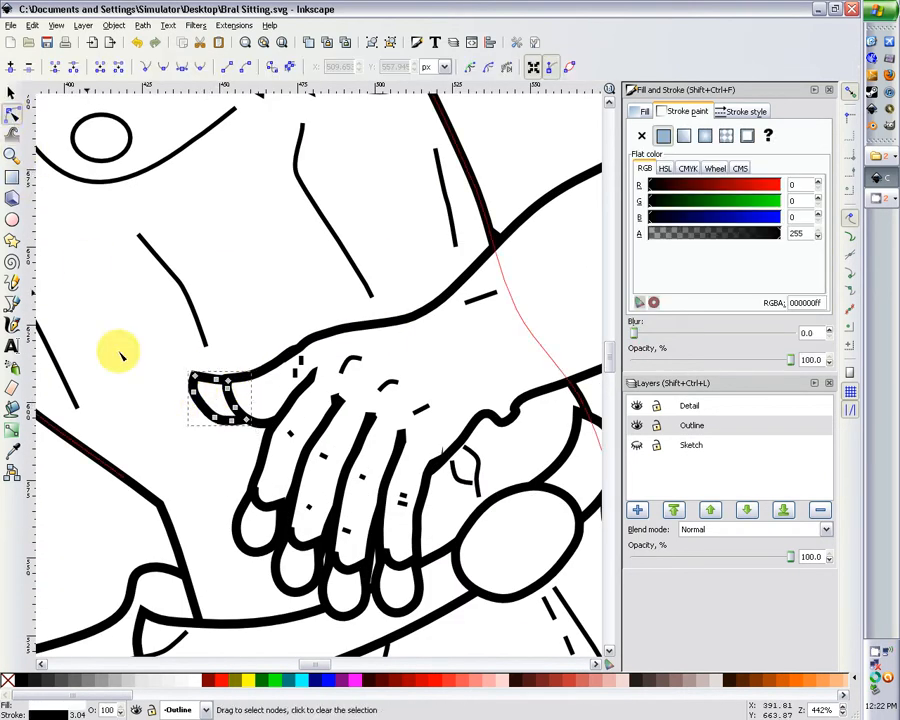
{"action": "left_click_drag", "start_coordinate": [192, 391], "coordinate": [232, 428]}
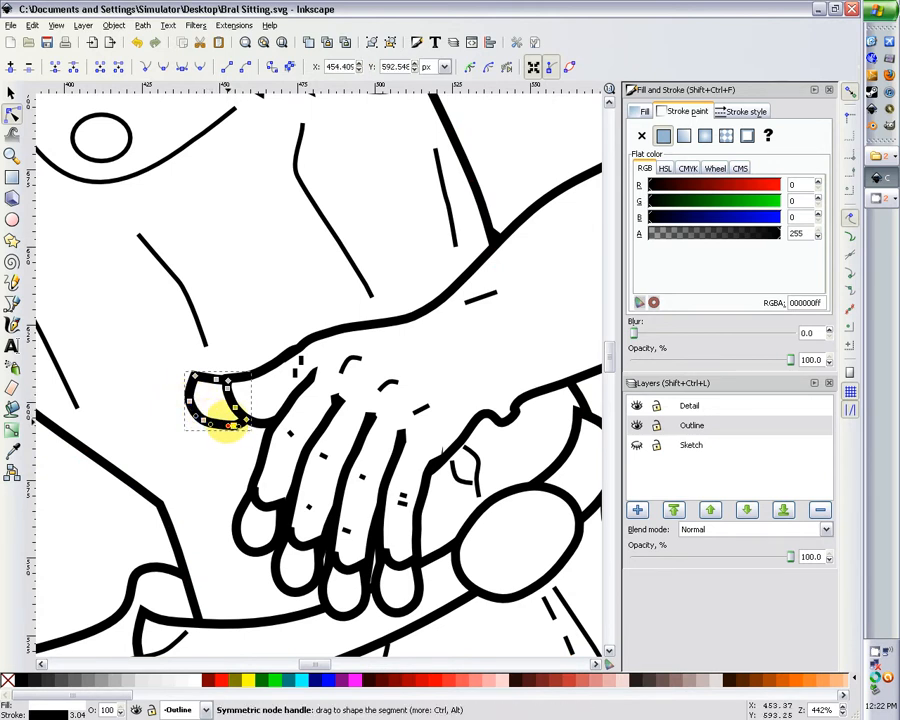
{"action": "left_click_drag", "start_coordinate": [171, 387], "coordinate": [221, 433]}
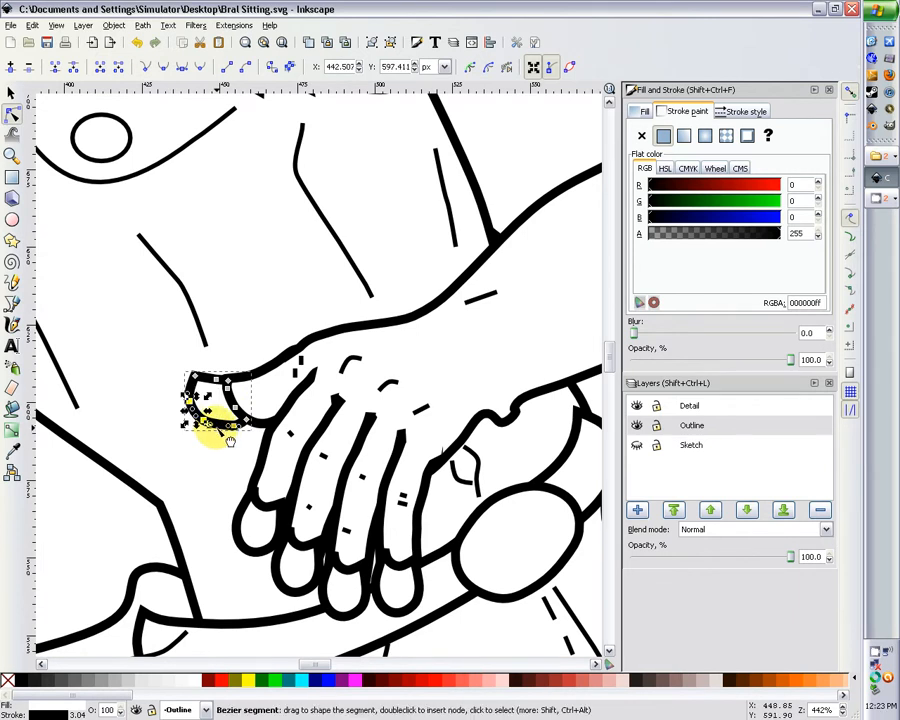
{"action": "key", "text": "Delete"}
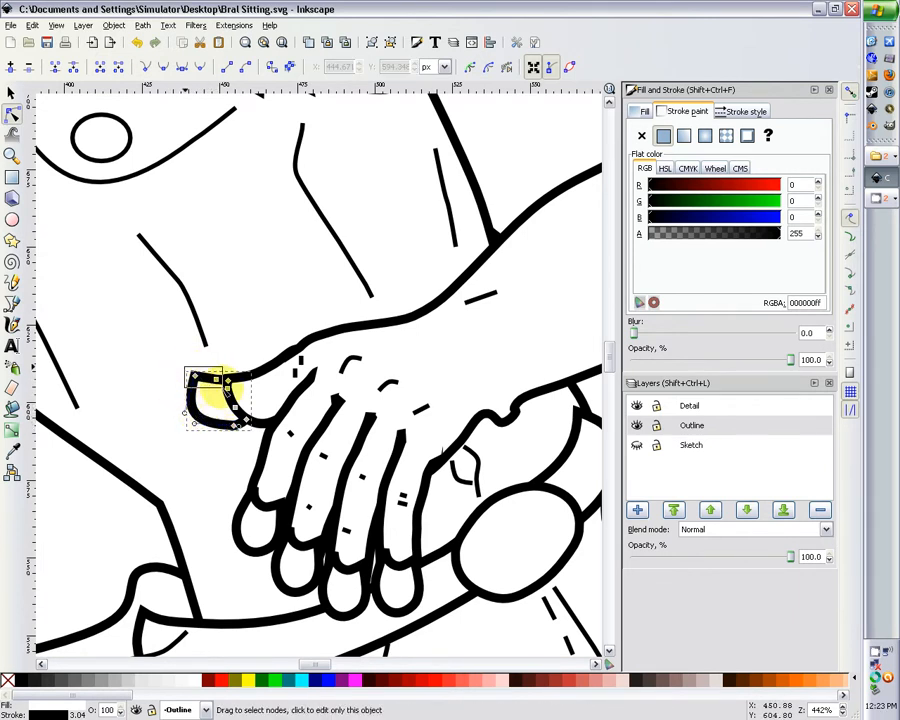
Step: Raise the nodes along the thumb tip's upper edge and nudge the whole tip into line with the thumb
{"action": "left_click_drag", "start_coordinate": [223, 388], "coordinate": [198, 371]}
{"action": "left_click", "coordinate": [238, 336]}
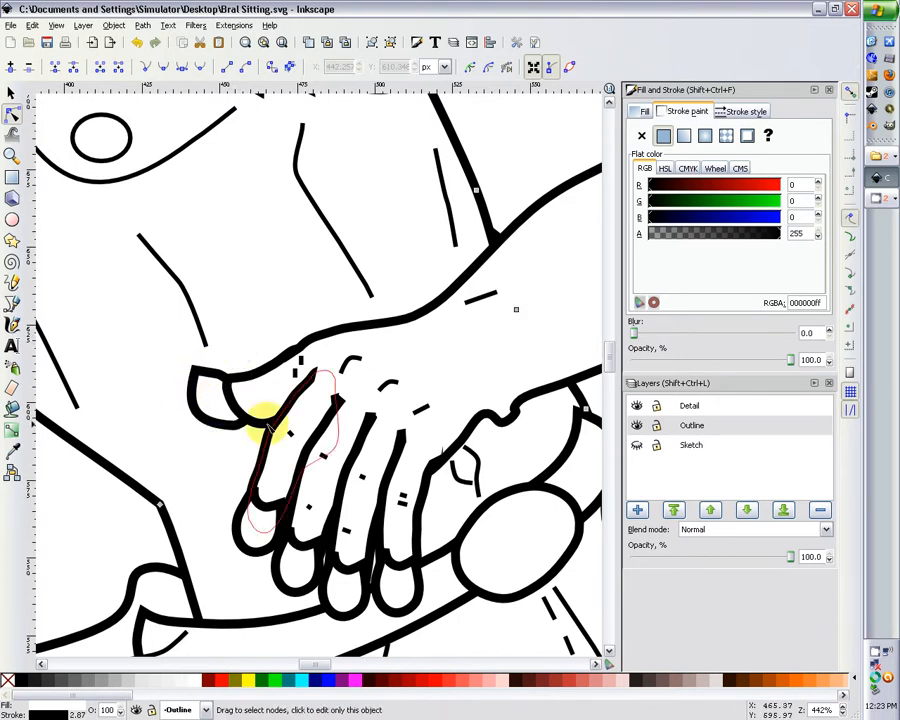
{"action": "left_click", "coordinate": [266, 395]}
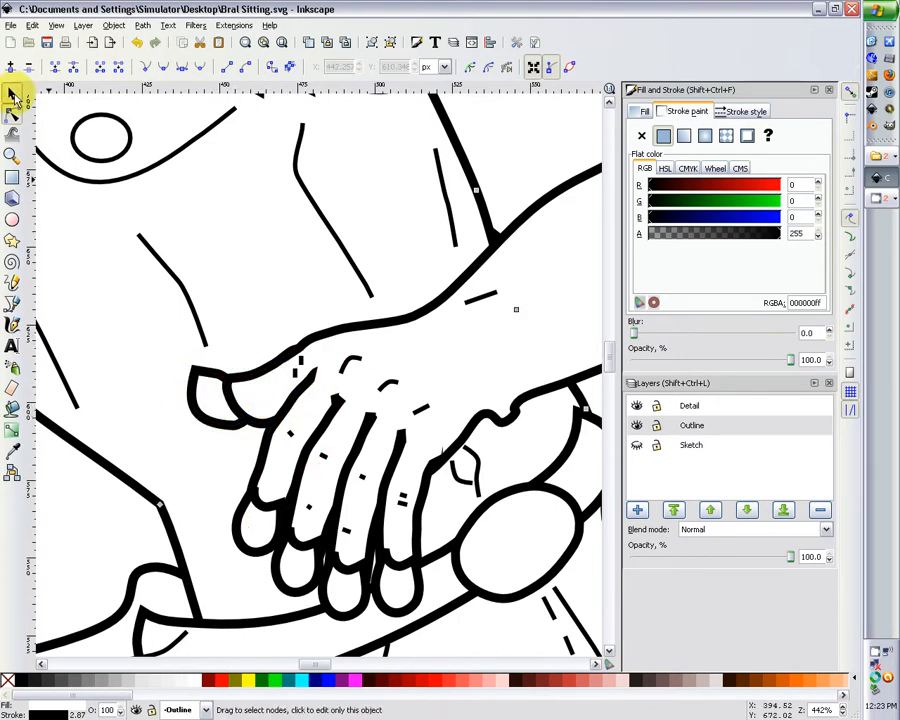
{"action": "left_click", "coordinate": [14, 97]}
{"action": "left_click_drag", "start_coordinate": [199, 383], "coordinate": [208, 395]}
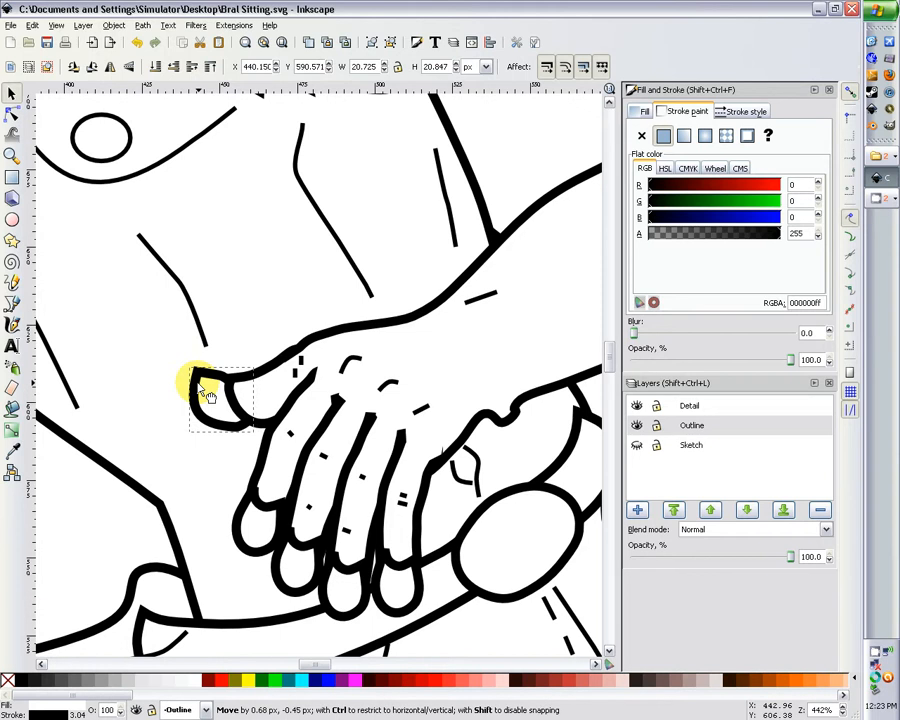
{"action": "left_click", "coordinate": [229, 327]}
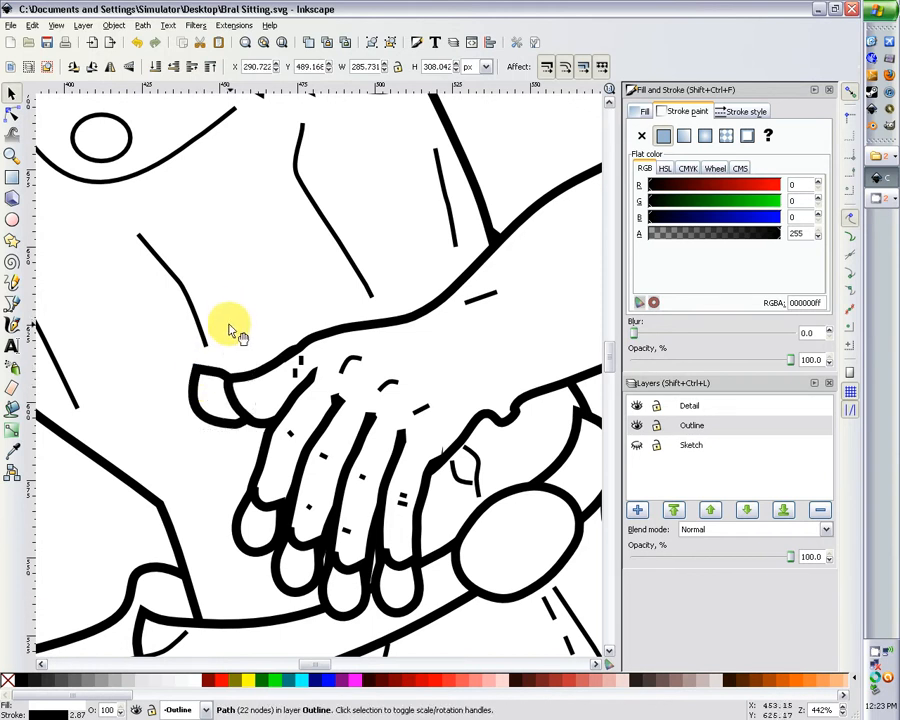
Step: Move the thumb tip's upper outer corner node slightly inward to shorten the tip
{"action": "scroll", "coordinate": [229, 327], "scroll_direction": "down", "scroll_amount": 4}
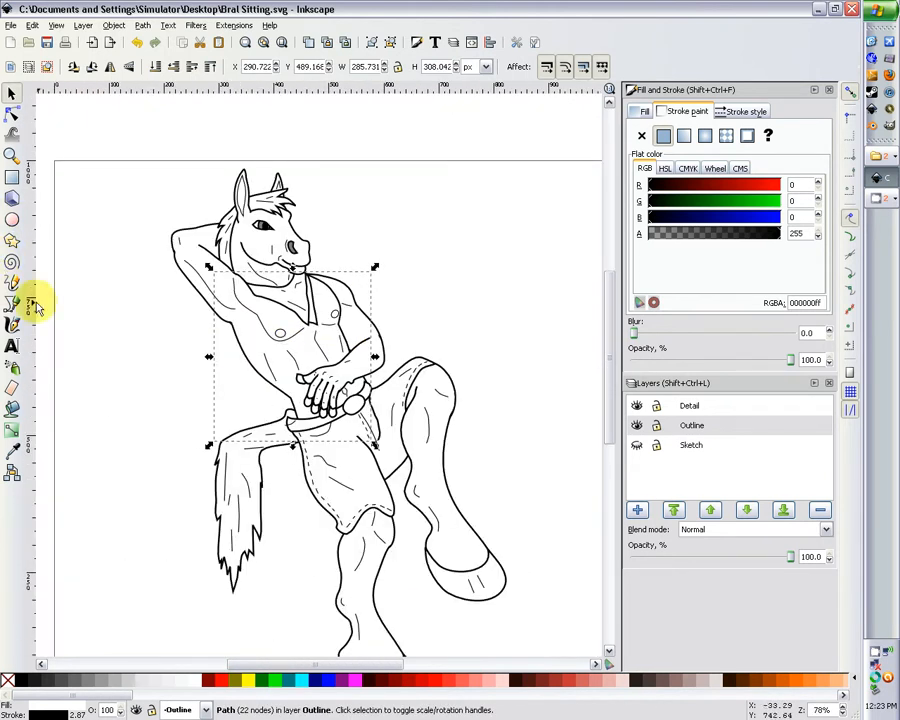
{"action": "scroll", "coordinate": [108, 322], "scroll_direction": "up", "scroll_amount": 4}
{"action": "left_click", "coordinate": [200, 391]}
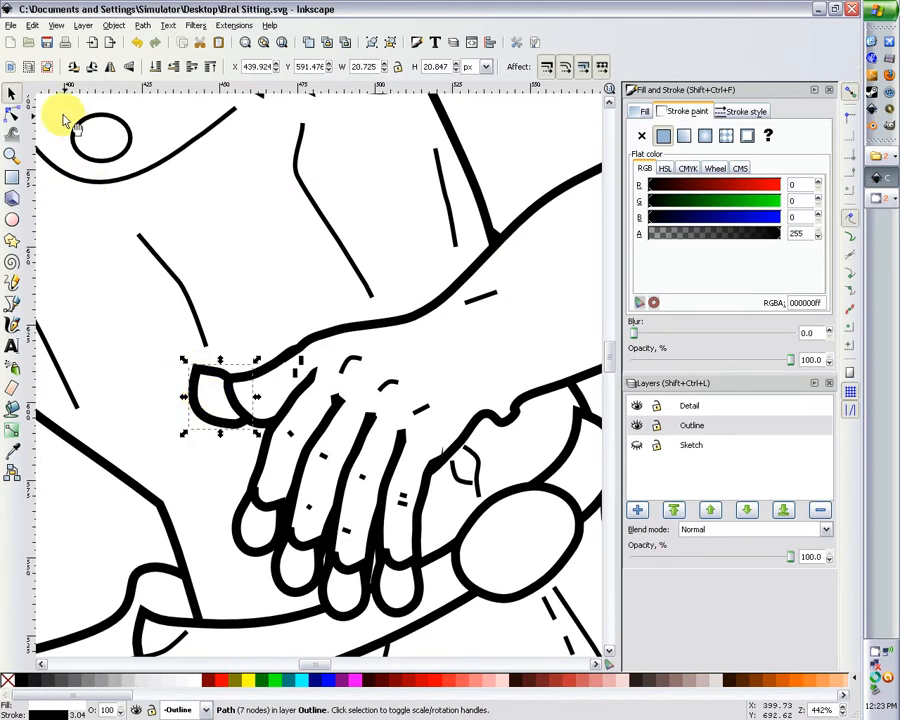
{"action": "left_click", "coordinate": [12, 117]}
{"action": "left_click_drag", "start_coordinate": [135, 295], "coordinate": [218, 436]}
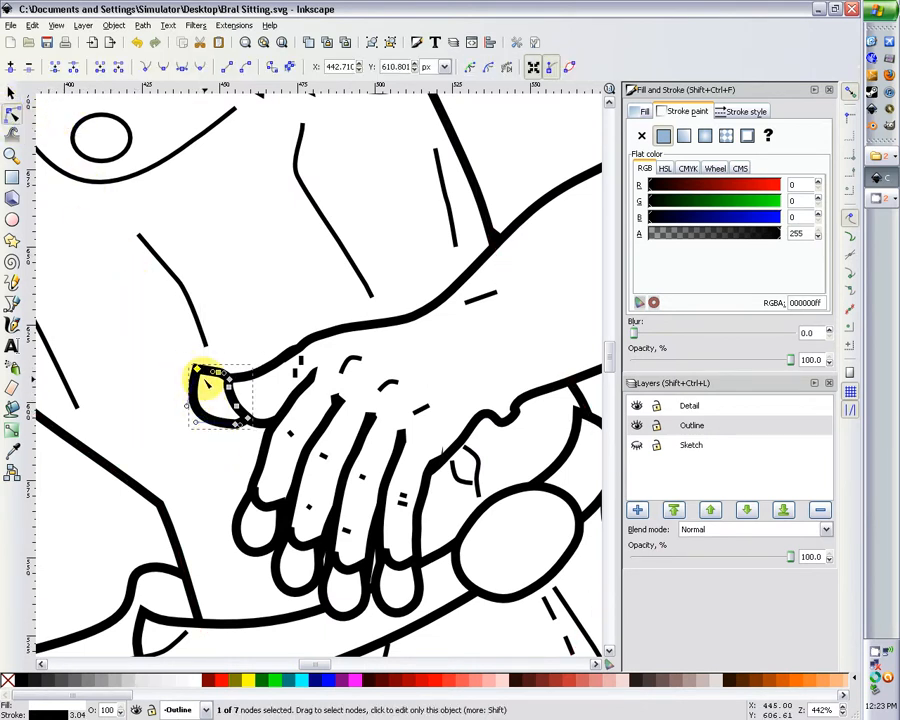
{"action": "left_click_drag", "start_coordinate": [198, 372], "coordinate": [203, 372]}
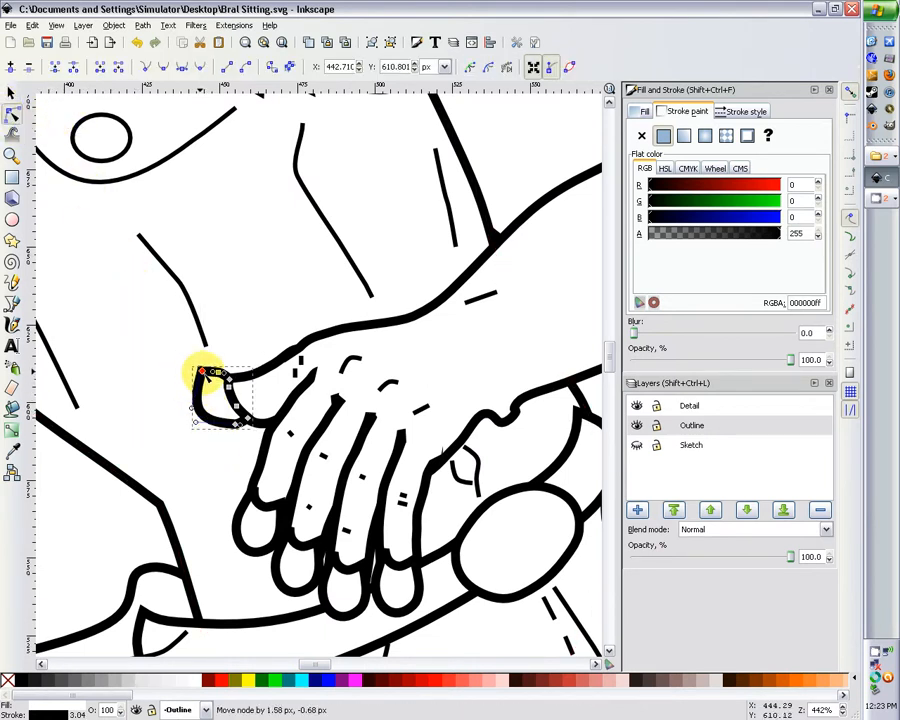
Step: Adjust the nodes on the thumb's lower edge where it meets its tip and the neighbouring finger
{"action": "left_click", "coordinate": [240, 416]}
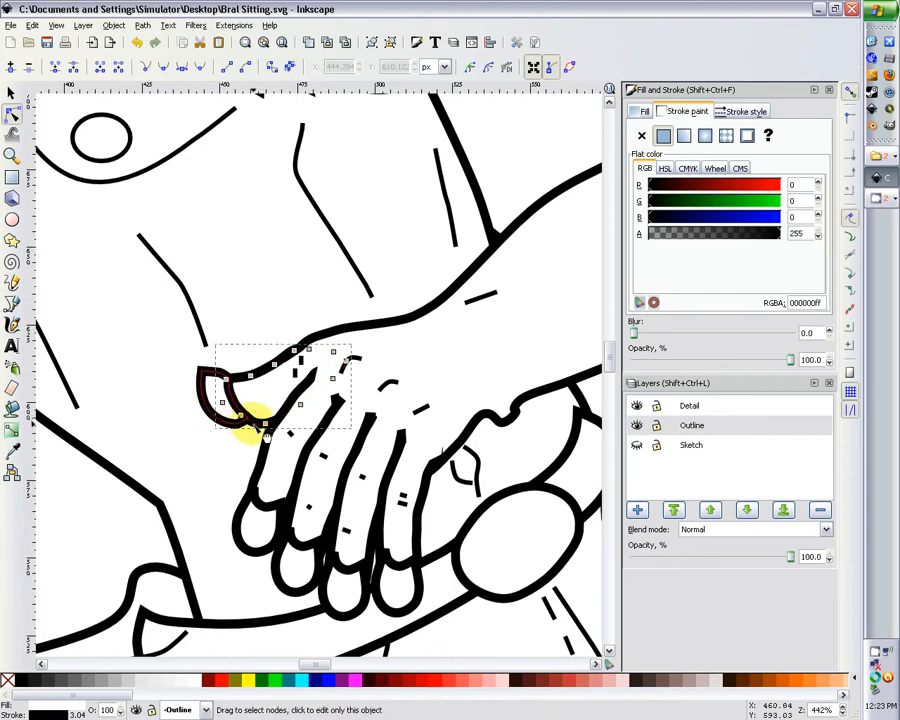
{"action": "left_click", "coordinate": [240, 413]}
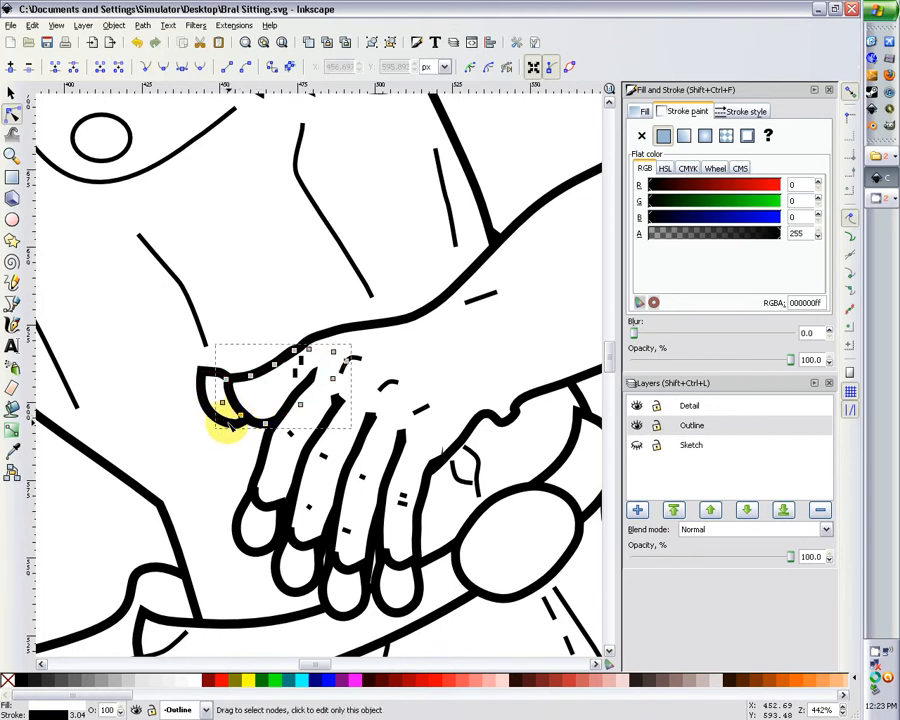
{"action": "left_click", "coordinate": [228, 428]}
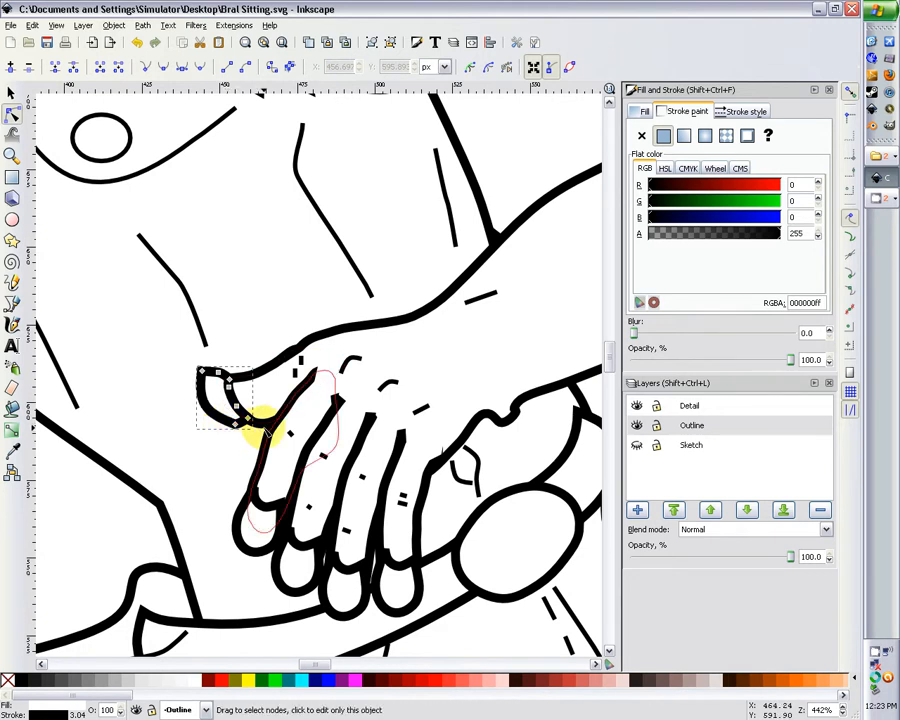
{"action": "left_click", "coordinate": [256, 412]}
{"action": "left_click_drag", "start_coordinate": [263, 420], "coordinate": [259, 417]}
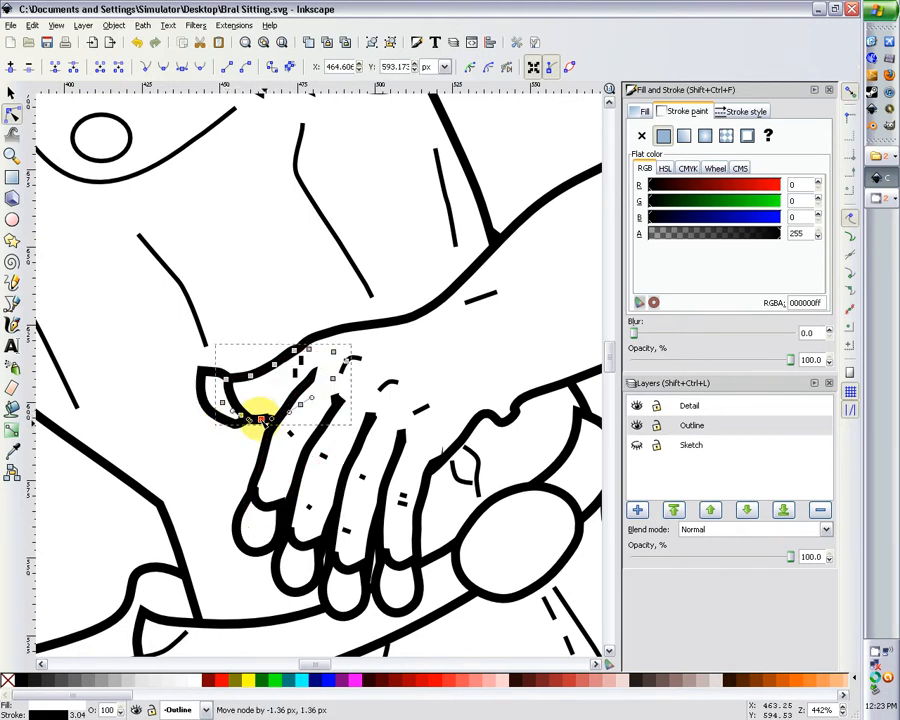
{"action": "left_click", "coordinate": [266, 342]}
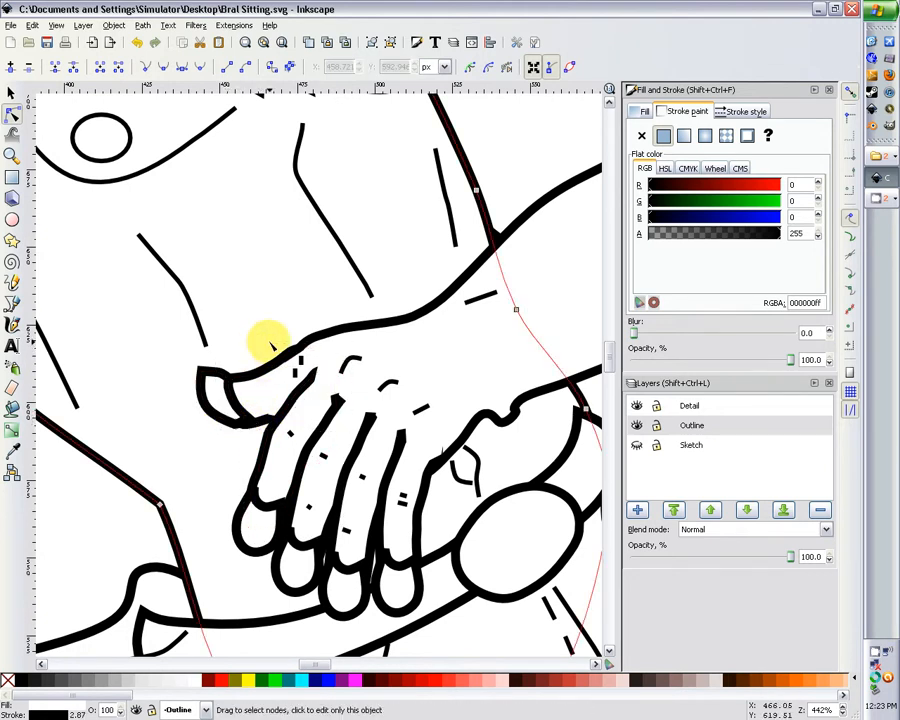
Step: Smooth the bump on the underside of the wrist by moving its nodes and deleting a surplus one
{"action": "scroll", "coordinate": [265, 316], "scroll_direction": "down", "scroll_amount": 5}
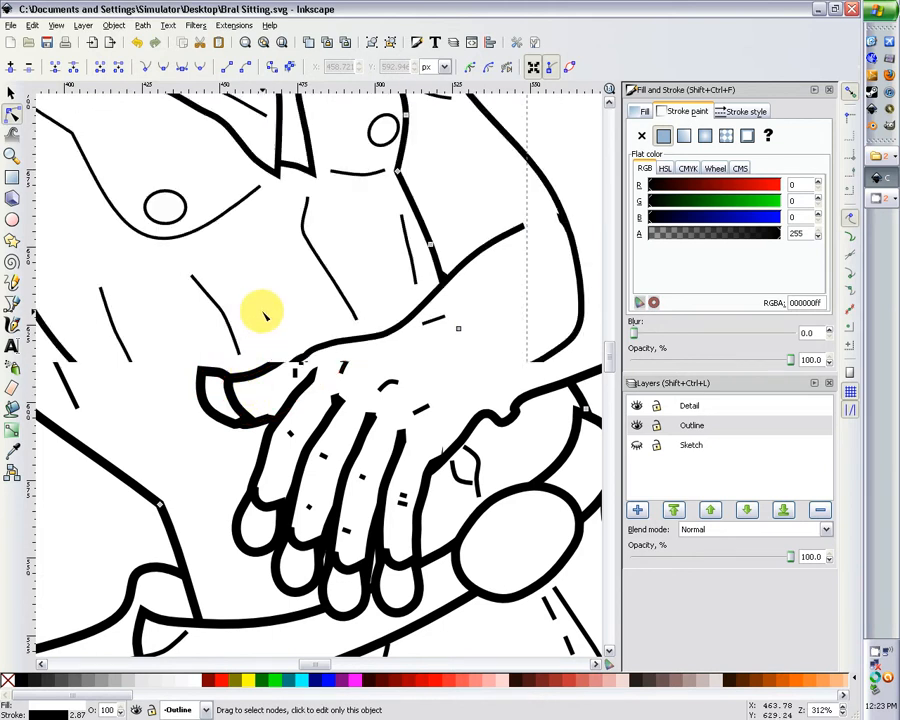
{"action": "left_click", "coordinate": [528, 338]}
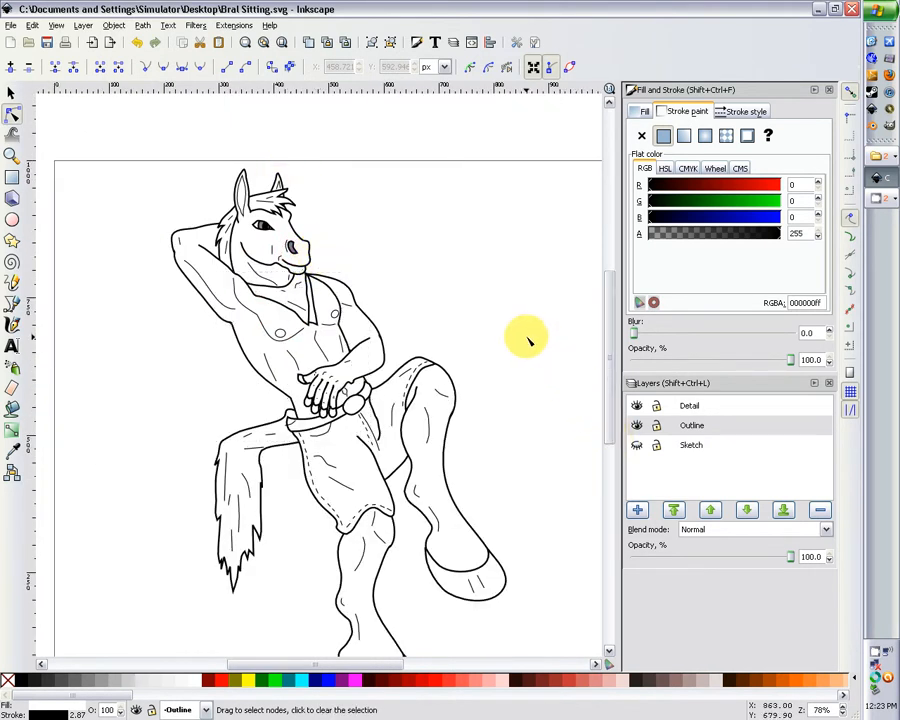
{"action": "key", "text": "minus"}
{"action": "key", "text": "plus"}
{"action": "key", "text": "plus"}
{"action": "scroll", "coordinate": [438, 402], "scroll_direction": "up", "scroll_amount": 4}
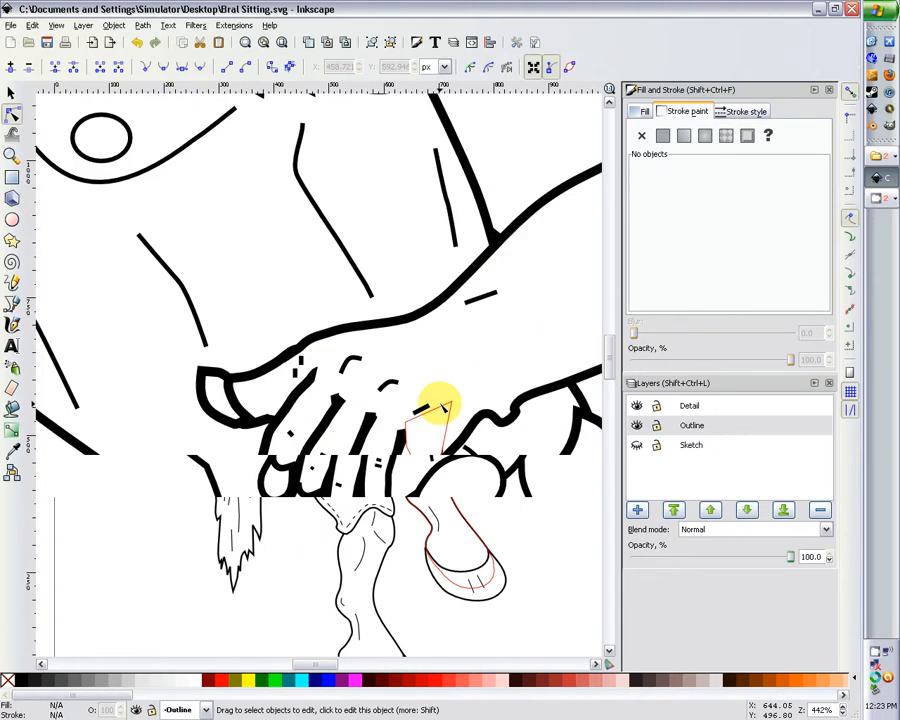
{"action": "left_click", "coordinate": [490, 415]}
{"action": "left_click_drag", "start_coordinate": [485, 413], "coordinate": [530, 397]}
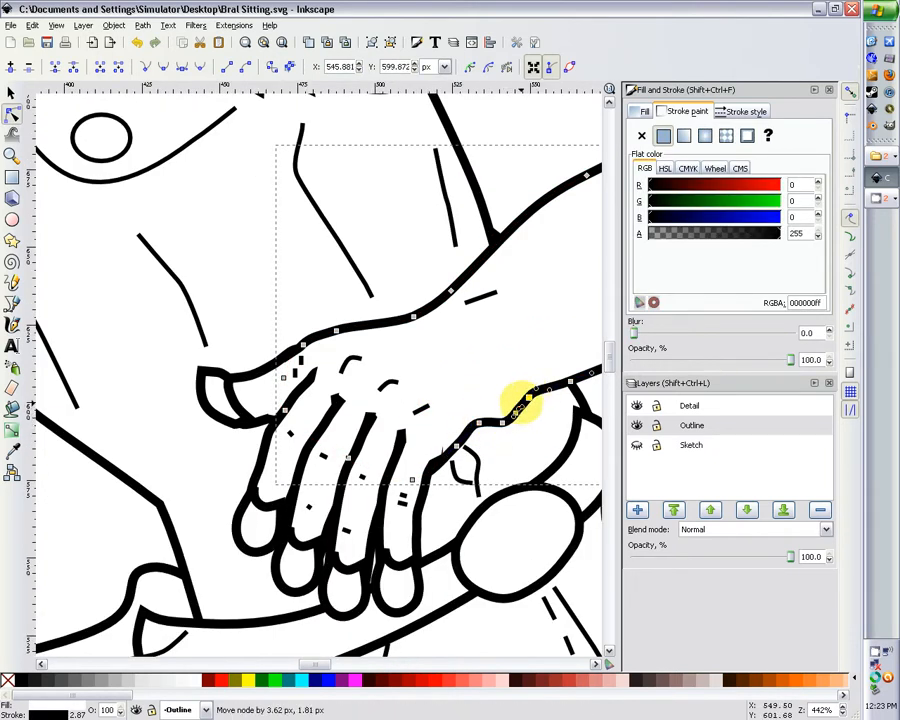
{"action": "left_click", "coordinate": [511, 416]}
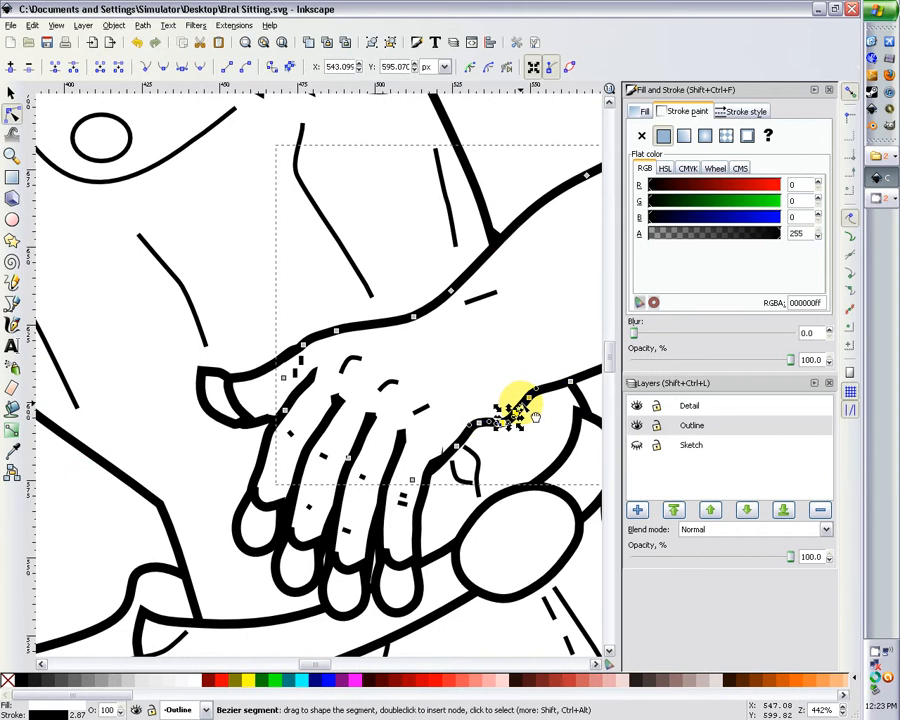
{"action": "key", "text": "Delete"}
{"action": "left_click_drag", "start_coordinate": [483, 422], "coordinate": [491, 418]}
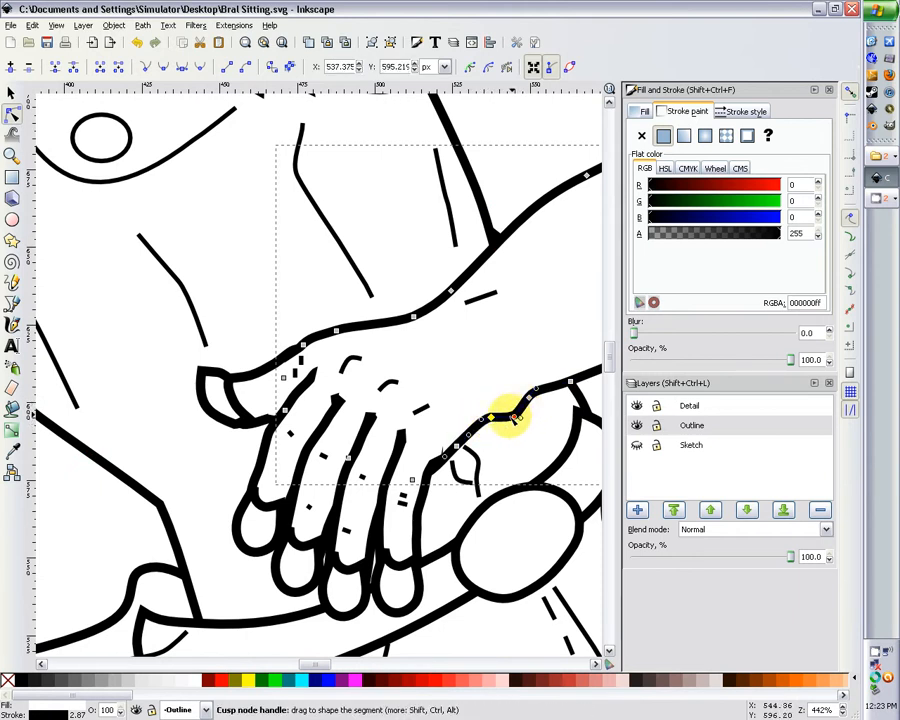
{"action": "left_click", "coordinate": [531, 158]}
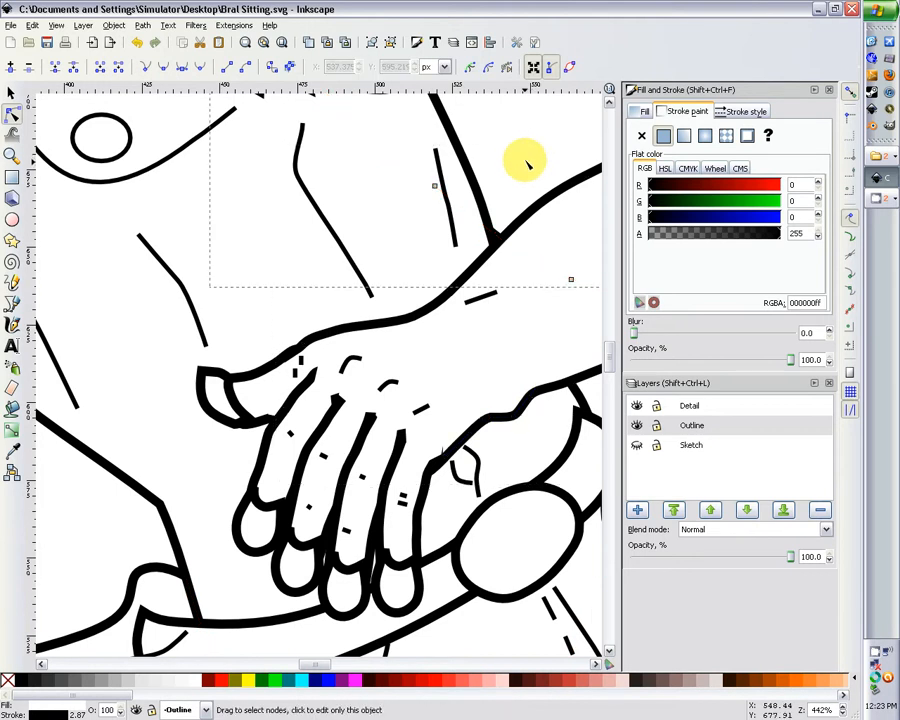
Step: Review the smoothed wrist and reshaped hand in the full drawing and at closer range
{"action": "key", "text": "minus"}
{"action": "key", "text": "minus"}
{"action": "key", "text": "minus"}
{"action": "key", "text": "minus"}
{"action": "left_click", "coordinate": [536, 245]}
{"action": "key", "text": "minus"}
{"action": "key", "text": "minus"}
{"action": "key", "text": "minus"}
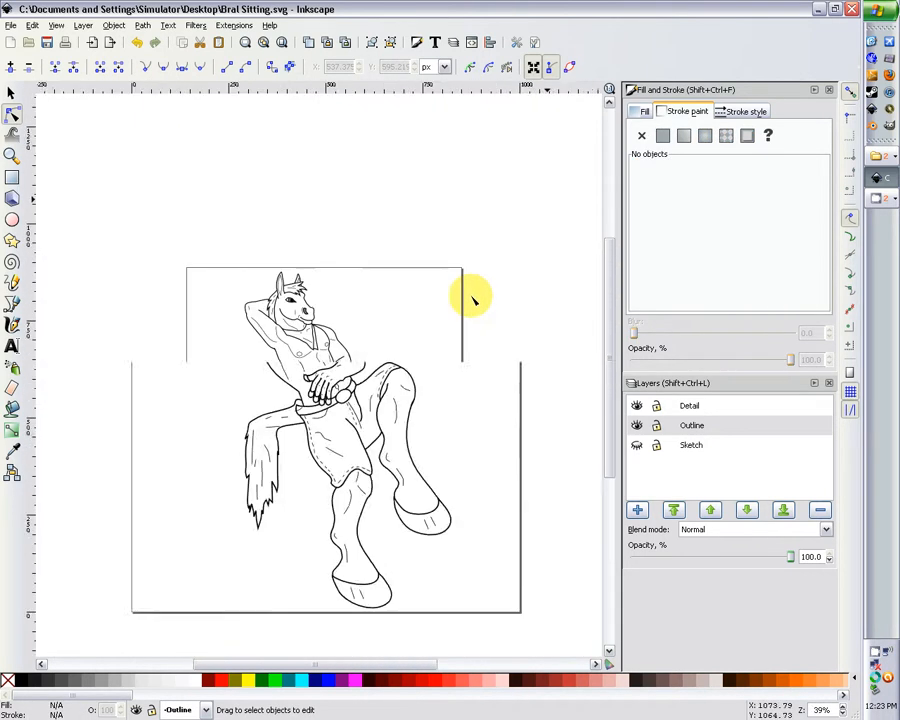
{"action": "key", "text": "plus"}
{"action": "key", "text": "plus"}
{"action": "key", "text": "plus"}
{"action": "key", "text": "plus"}
{"action": "key", "text": "plus"}
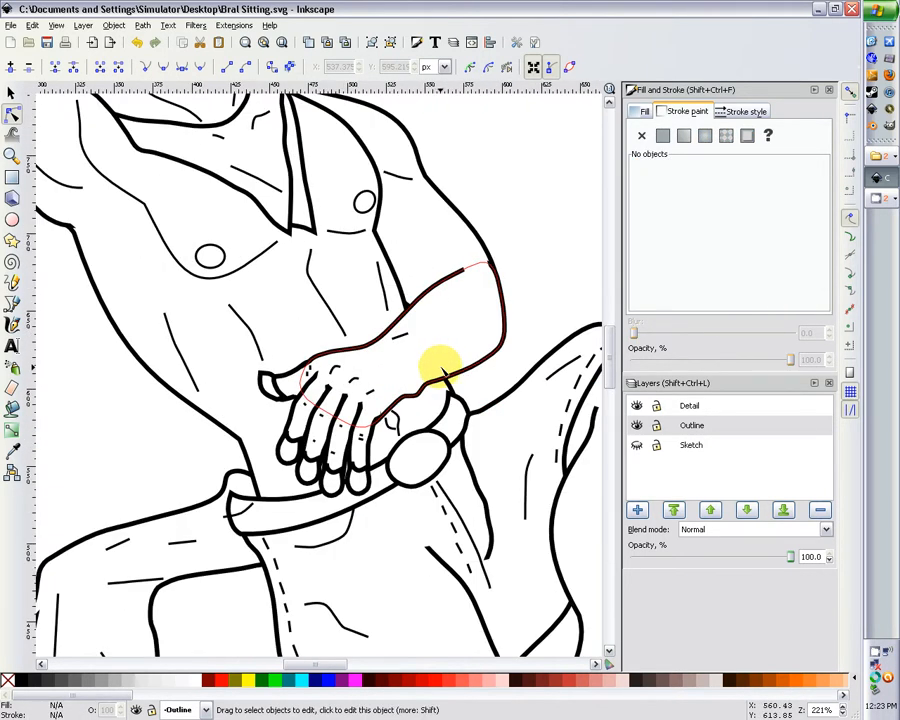
Step: Fine-tune the curve of the forearm's lower contour where it crosses the raised end of the belt
{"action": "left_click", "coordinate": [440, 370]}
{"action": "left_click_drag", "start_coordinate": [444, 371], "coordinate": [446, 375]}
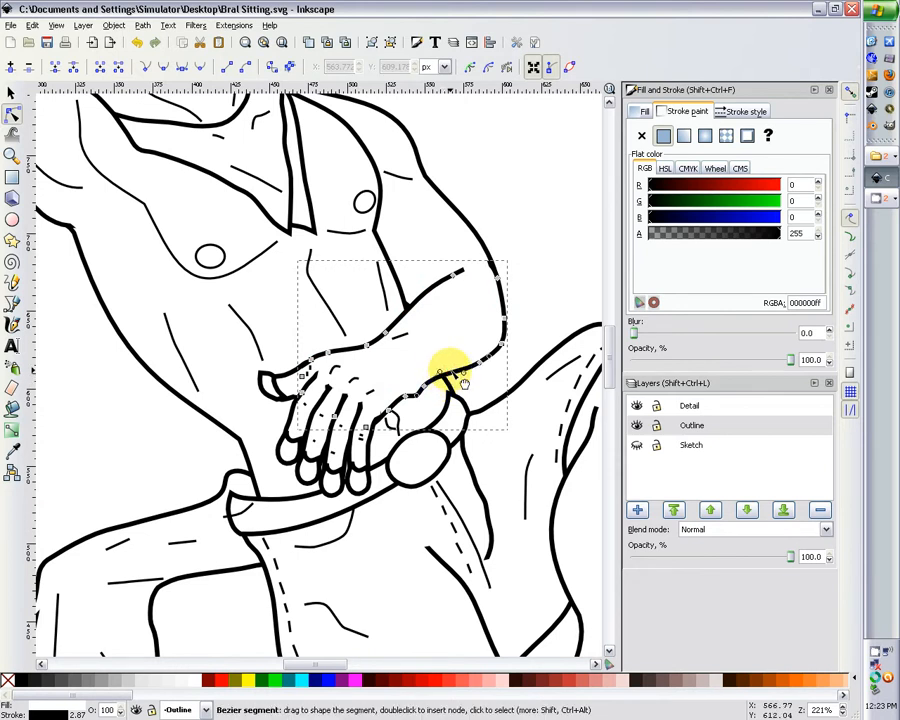
{"action": "left_click", "coordinate": [525, 296]}
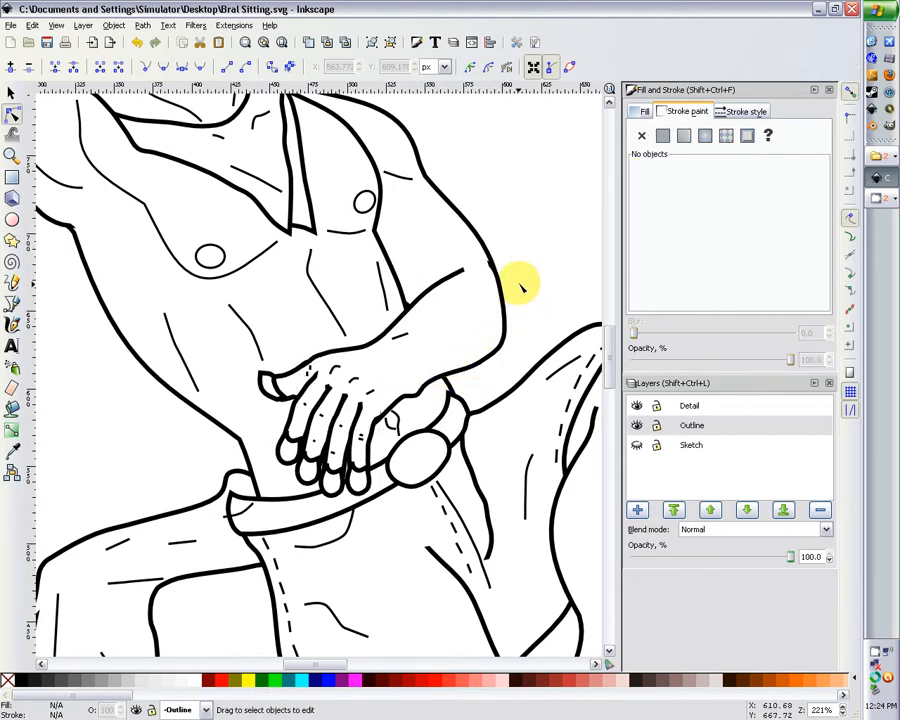
Step: Review the forearm and wrist contour in the full drawing and at closer range
{"action": "key", "text": "minus"}
{"action": "key", "text": "minus"}
{"action": "key", "text": "minus"}
{"action": "key", "text": "minus"}
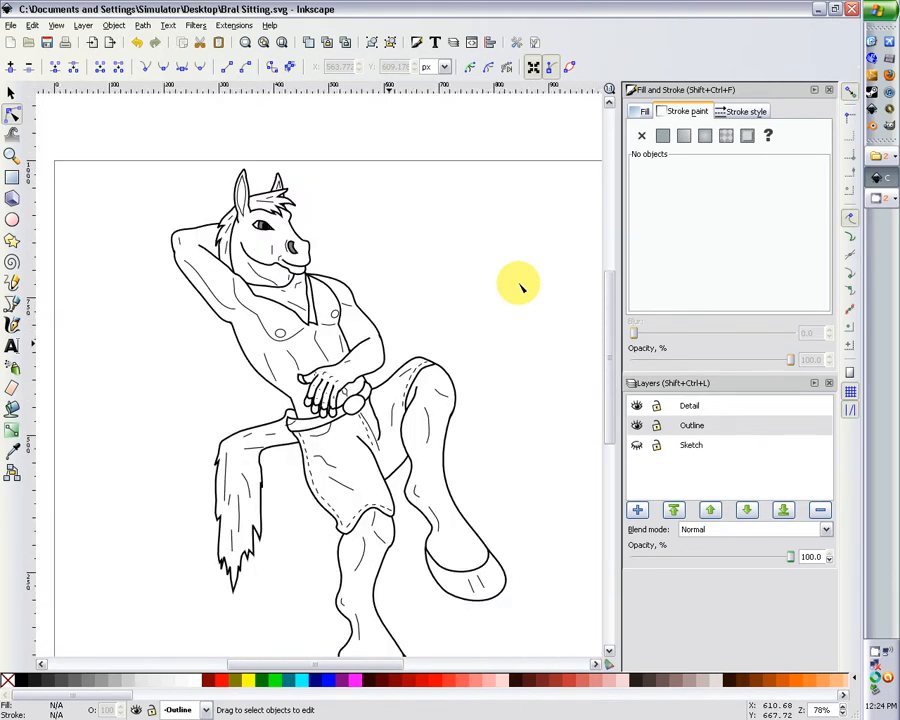
{"action": "key", "text": "plus"}
{"action": "key", "text": "plus"}
{"action": "key", "text": "plus"}
{"action": "key", "text": "plus"}
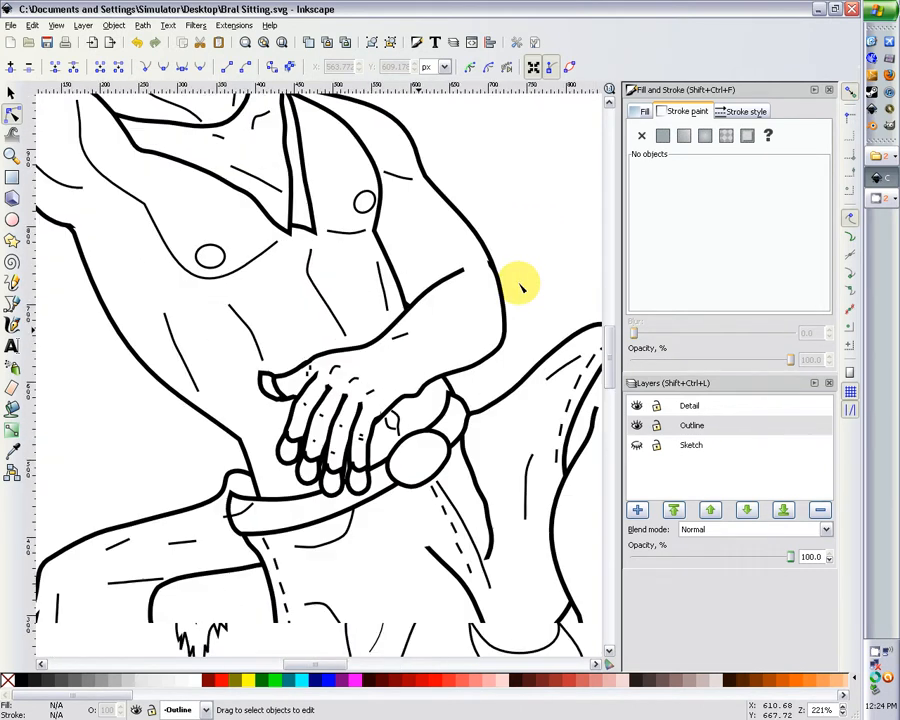
Step: Draw a short slanting detail line on the Detail layer, in the gap between the torso's side and the forearm
{"action": "scroll", "coordinate": [520, 287], "scroll_direction": "up", "scroll_amount": 2}
{"action": "left_click", "coordinate": [666, 408]}
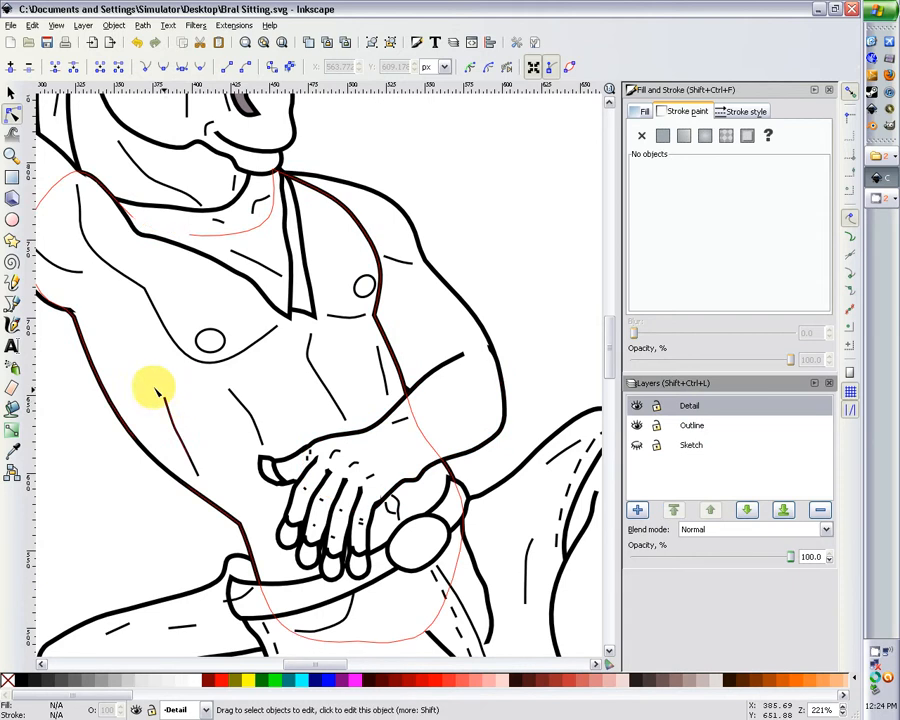
{"action": "left_click", "coordinate": [13, 304]}
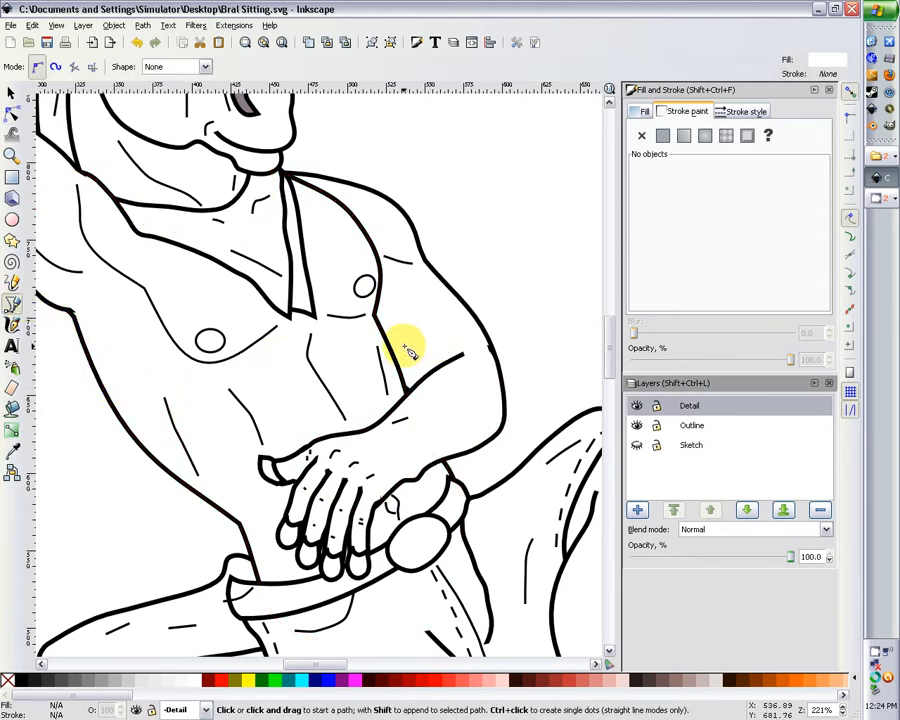
{"action": "left_click", "coordinate": [395, 342]}
{"action": "left_click", "coordinate": [412, 363]}
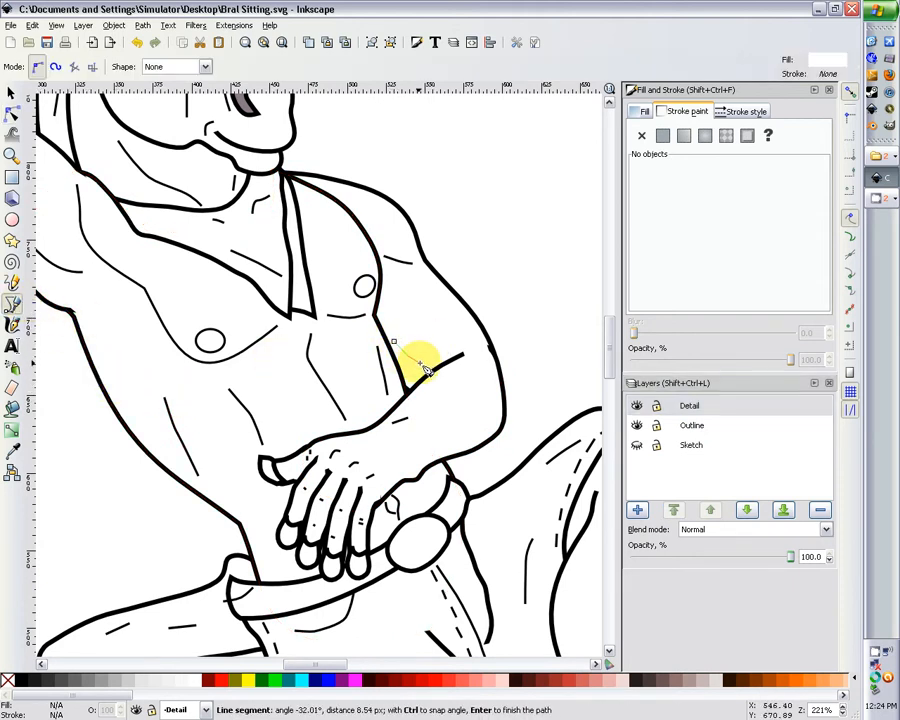
{"action": "double_click", "coordinate": [419, 362]}
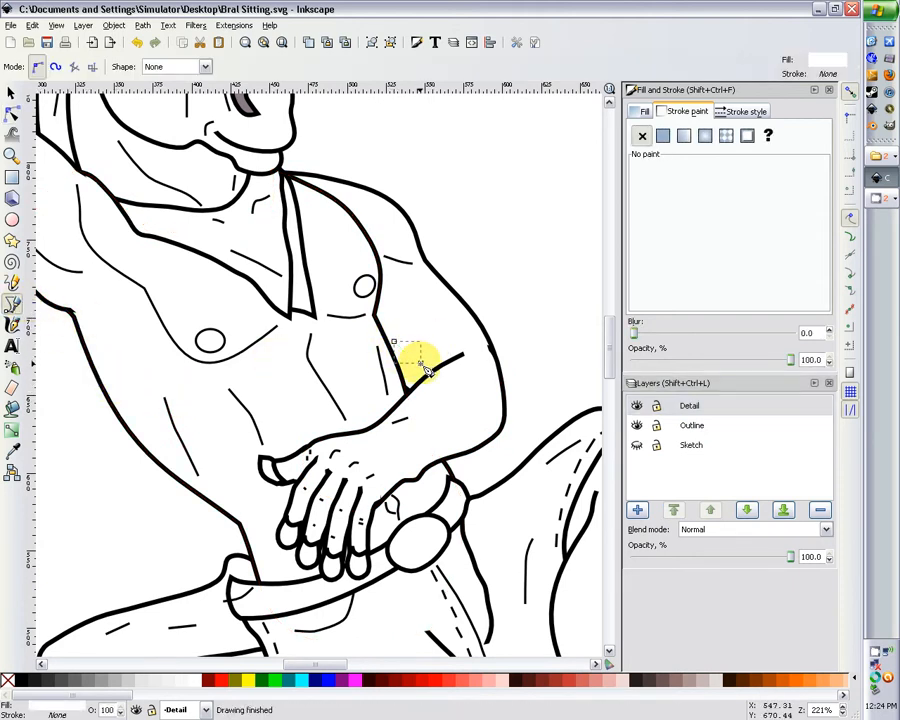
Step: Give the new line beside the torso a flat black stroke with a width of 1.5 px
{"action": "left_click", "coordinate": [664, 137]}
{"action": "left_click", "coordinate": [757, 115]}
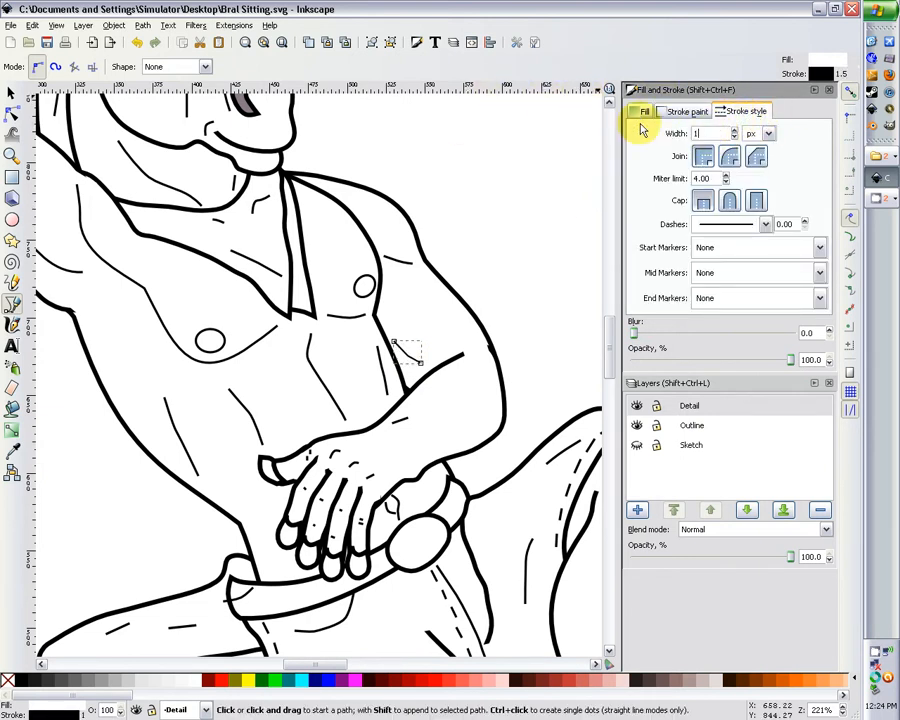
{"action": "key", "text": "Return"}
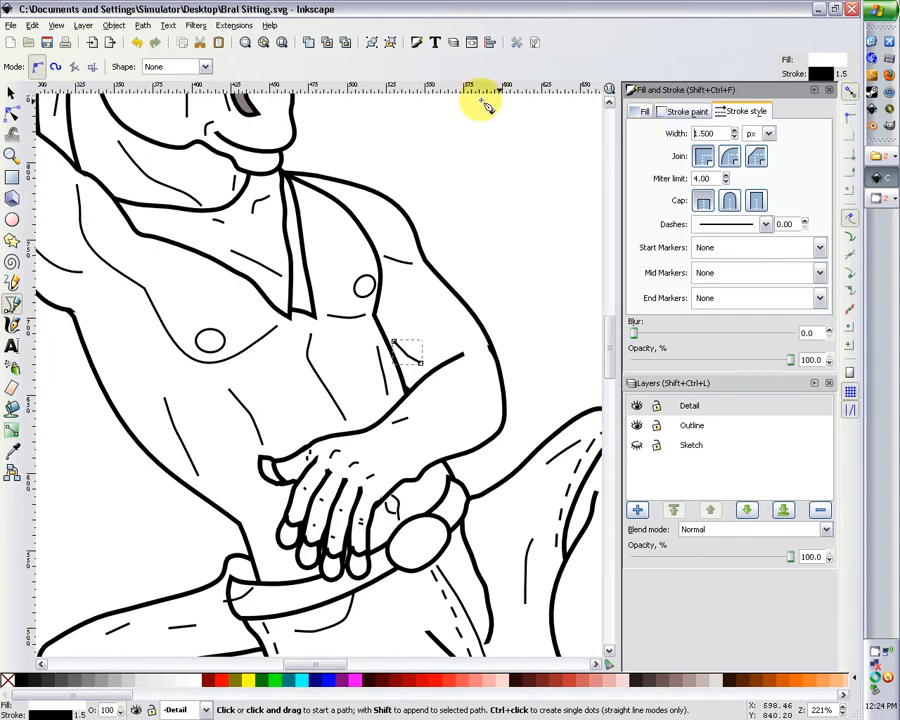
Step: Check the new line's nodes and its look in the full drawing, and save the document
{"action": "left_click", "coordinate": [12, 113]}
{"action": "left_click", "coordinate": [408, 352]}
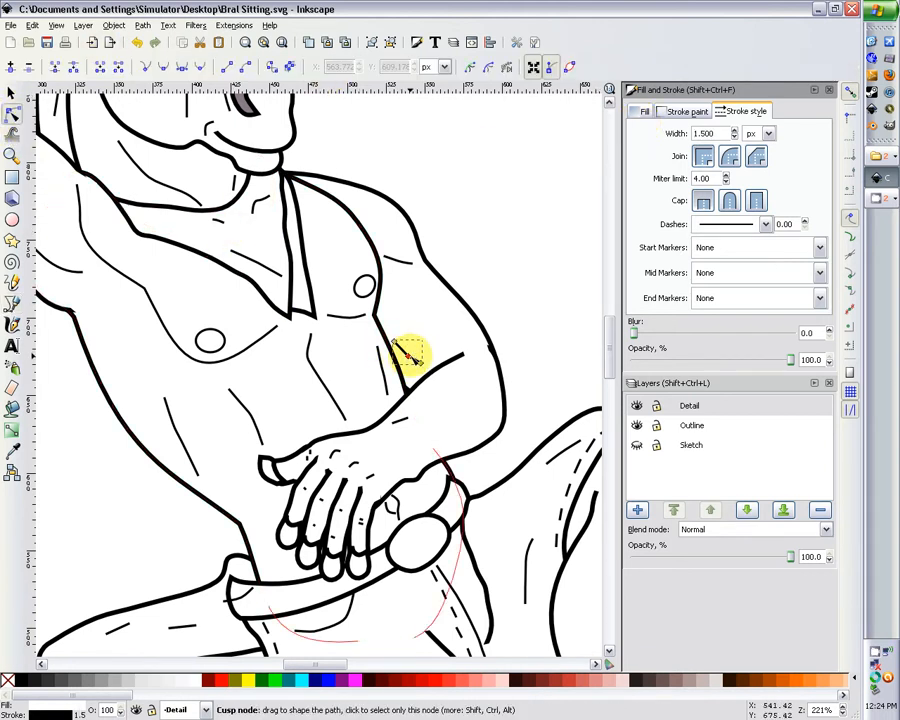
{"action": "scroll", "coordinate": [398, 322], "scroll_direction": "down", "scroll_amount": 4}
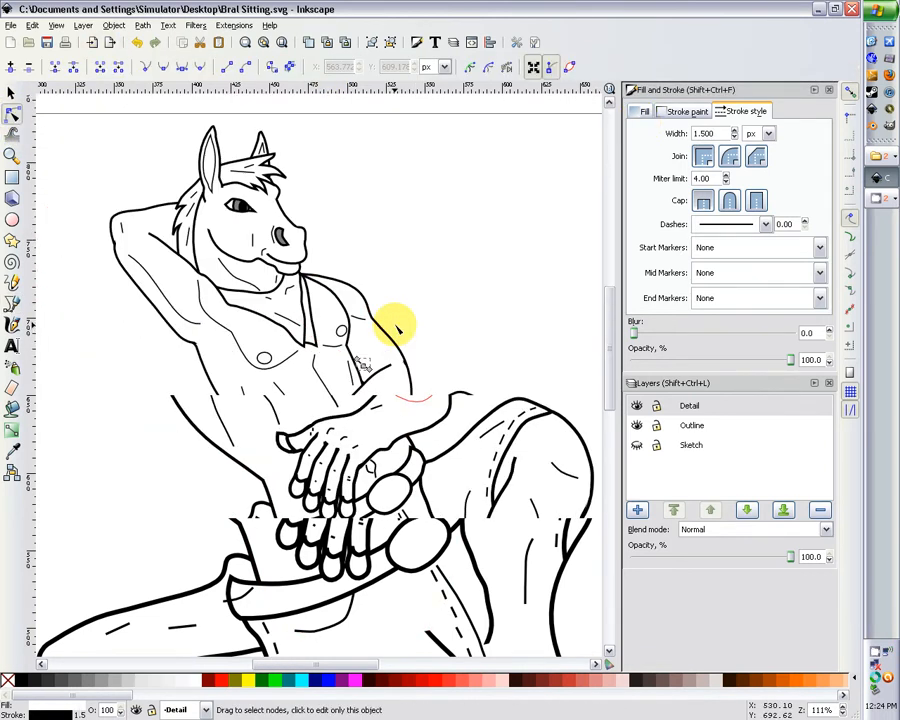
{"action": "left_click", "coordinate": [200, 263]}
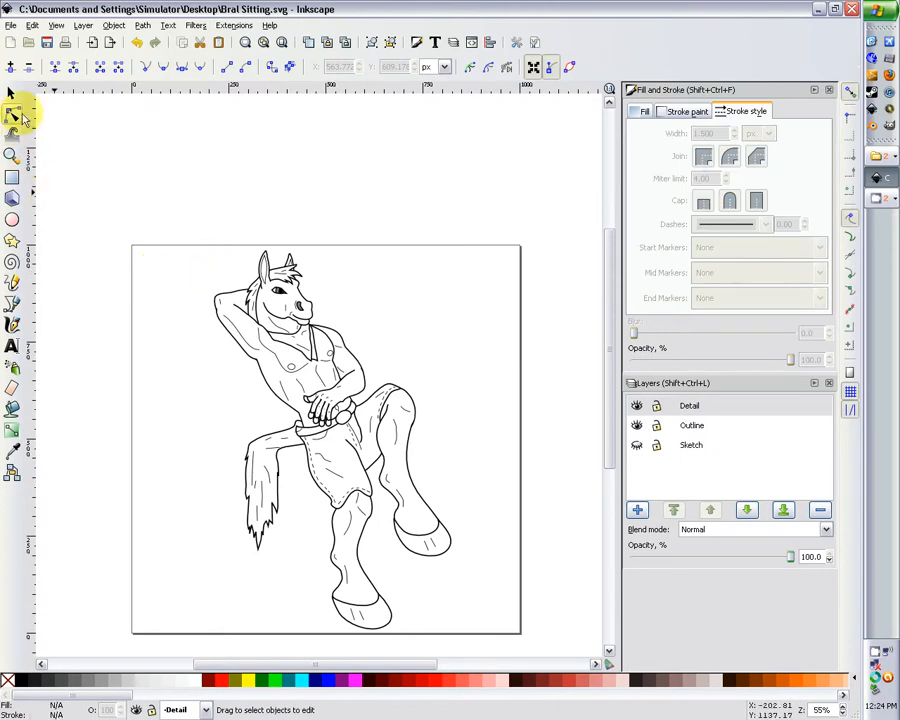
{"action": "left_click", "coordinate": [47, 45]}
Step: Draw two detail lines above the horse's eye: a short dash over the upper lid and a longer curve towards the front corner
{"action": "scroll", "coordinate": [88, 265], "scroll_direction": "up", "scroll_amount": 4}
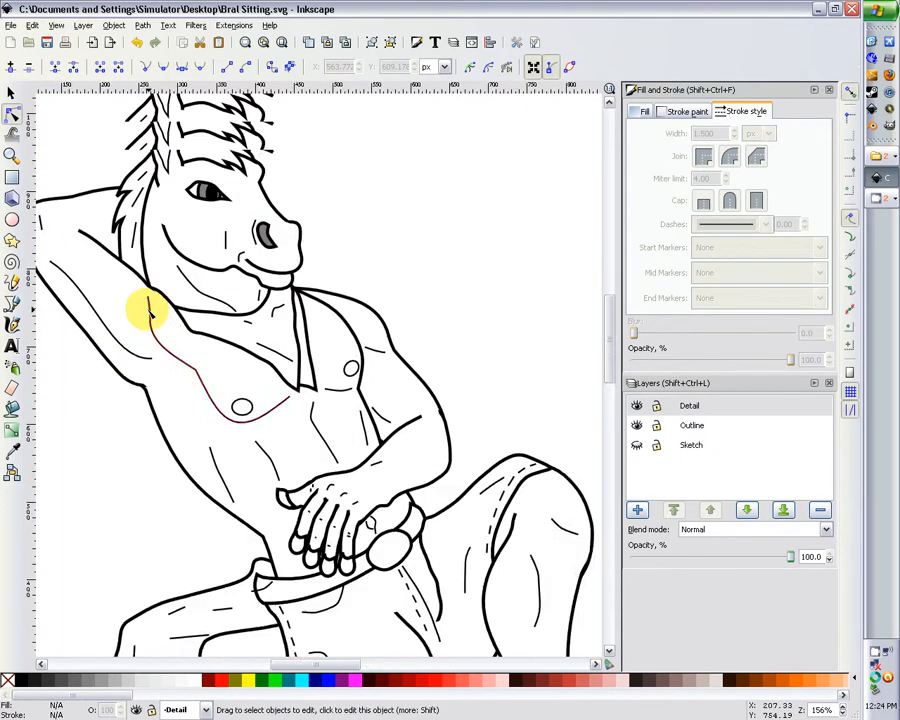
{"action": "scroll", "coordinate": [150, 313], "scroll_direction": "up", "scroll_amount": 2}
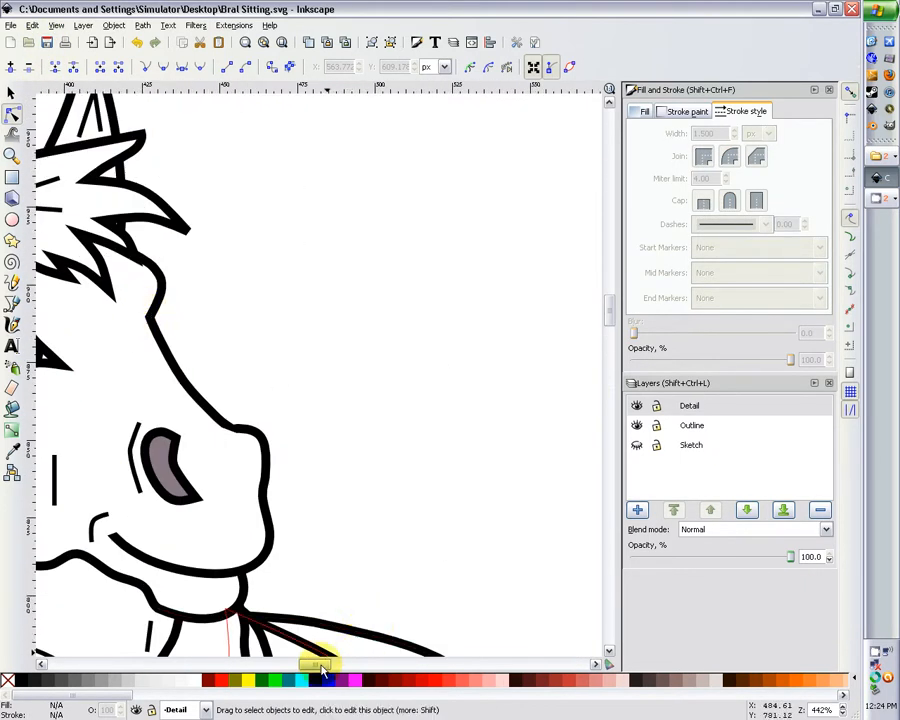
{"action": "left_click_drag", "start_coordinate": [322, 668], "coordinate": [298, 669]}
{"action": "scroll", "coordinate": [376, 520], "scroll_direction": "up", "scroll_amount": 1}
{"action": "left_click", "coordinate": [12, 302]}
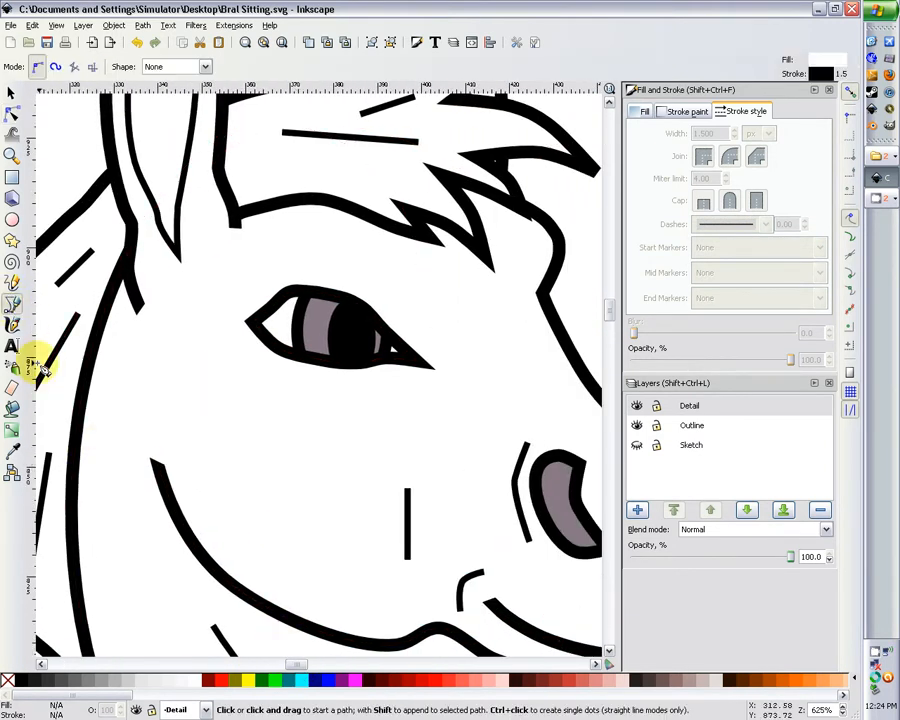
{"action": "left_click", "coordinate": [297, 279]}
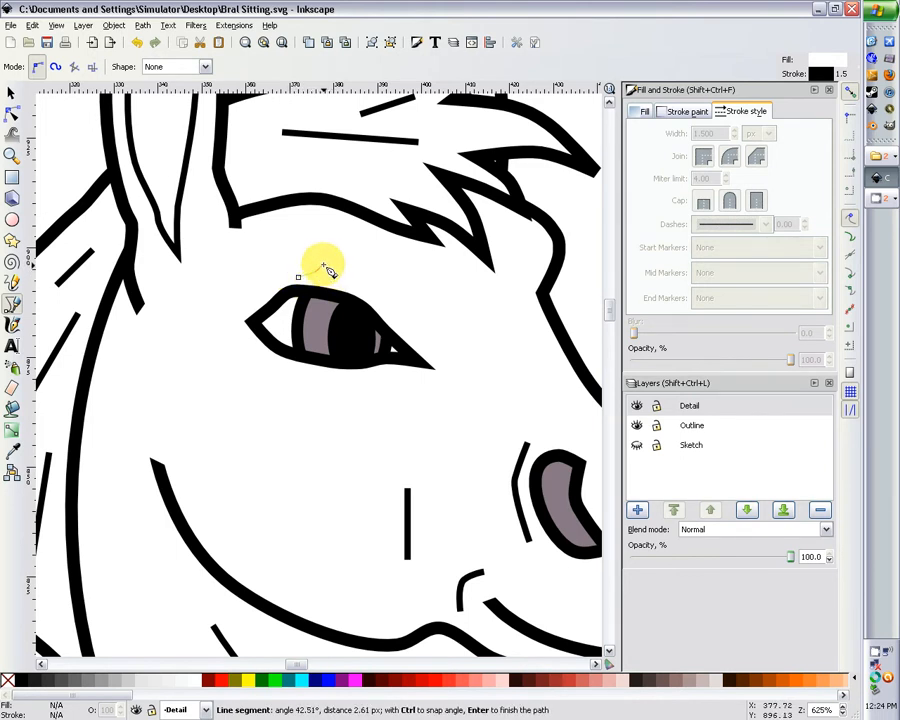
{"action": "double_click", "coordinate": [331, 276]}
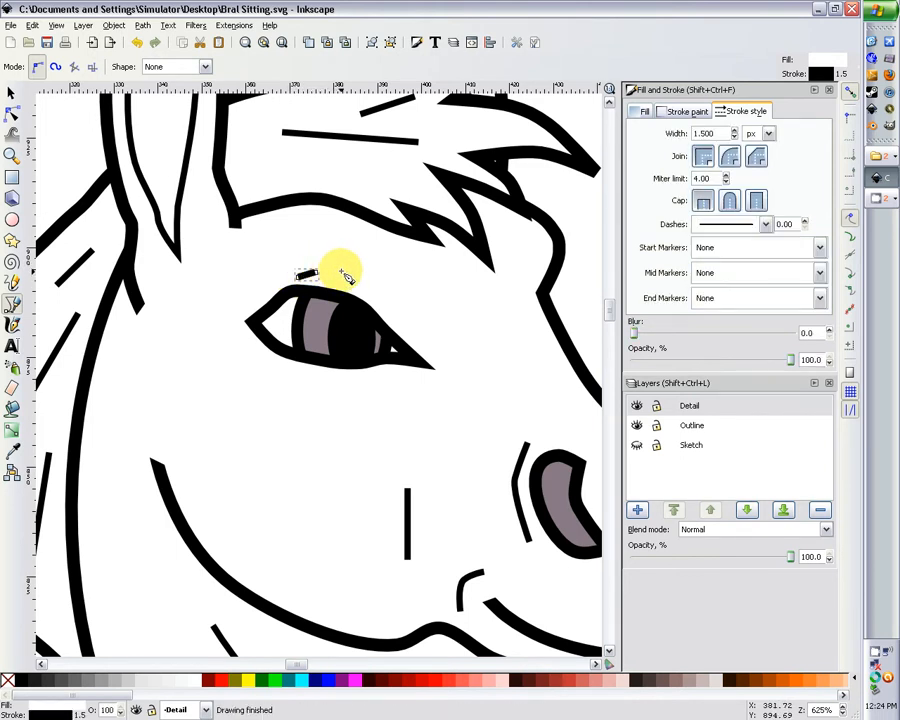
{"action": "left_click", "coordinate": [344, 269]}
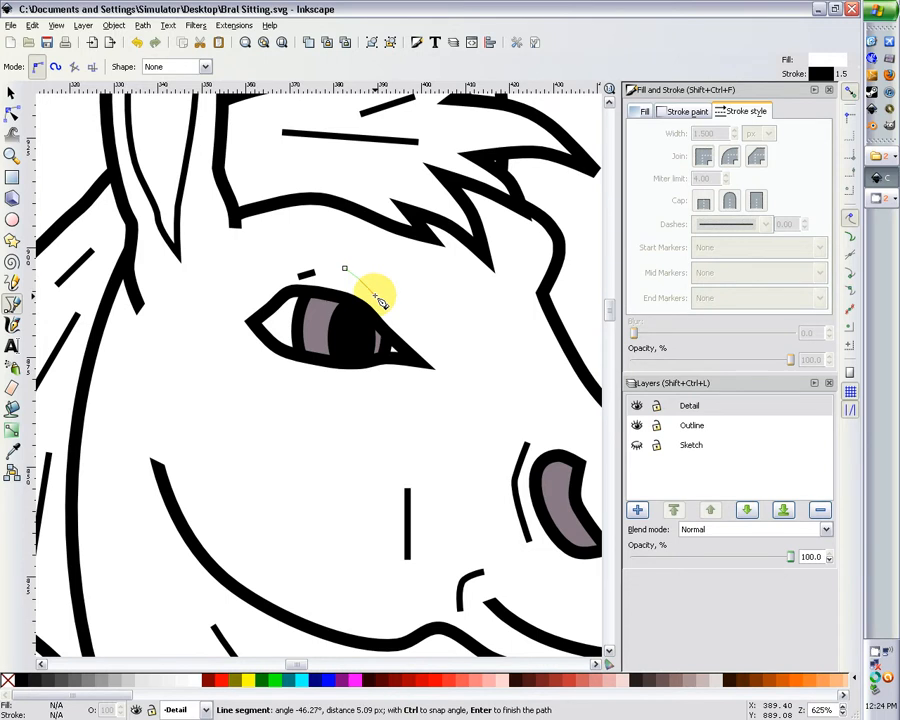
{"action": "double_click", "coordinate": [395, 318]}
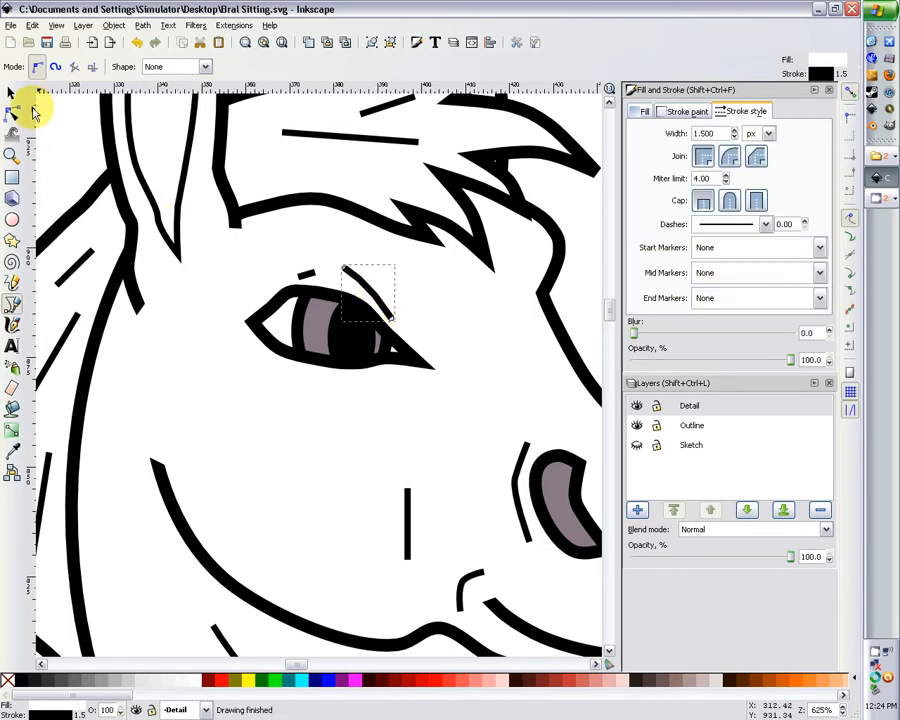
Step: Smooth the two middle nodes of the longer line above the eye and deselect it
{"action": "left_click", "coordinate": [16, 96]}
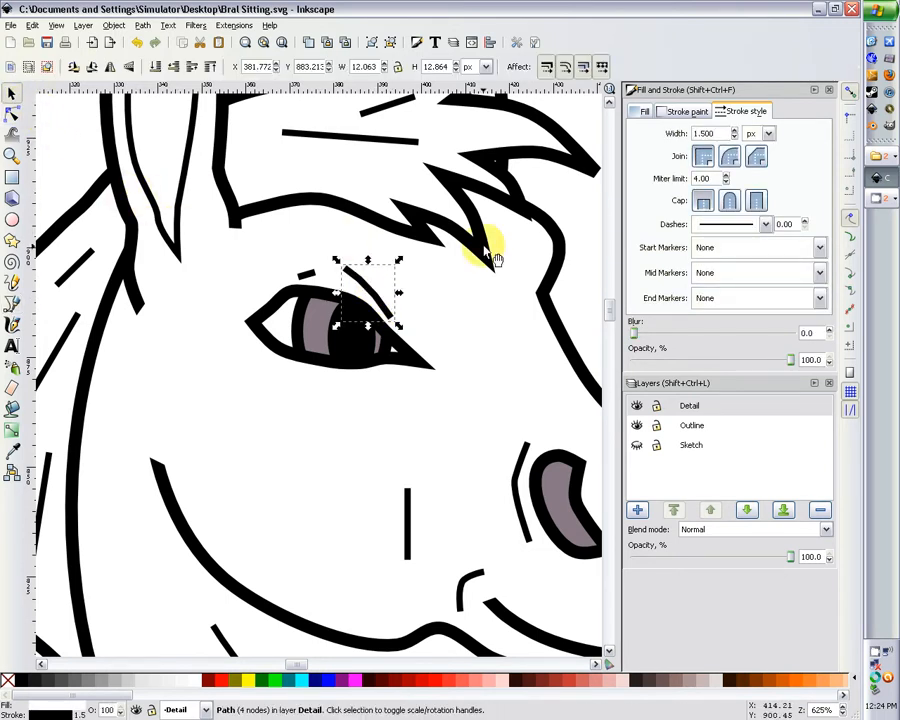
{"action": "left_click", "coordinate": [12, 113]}
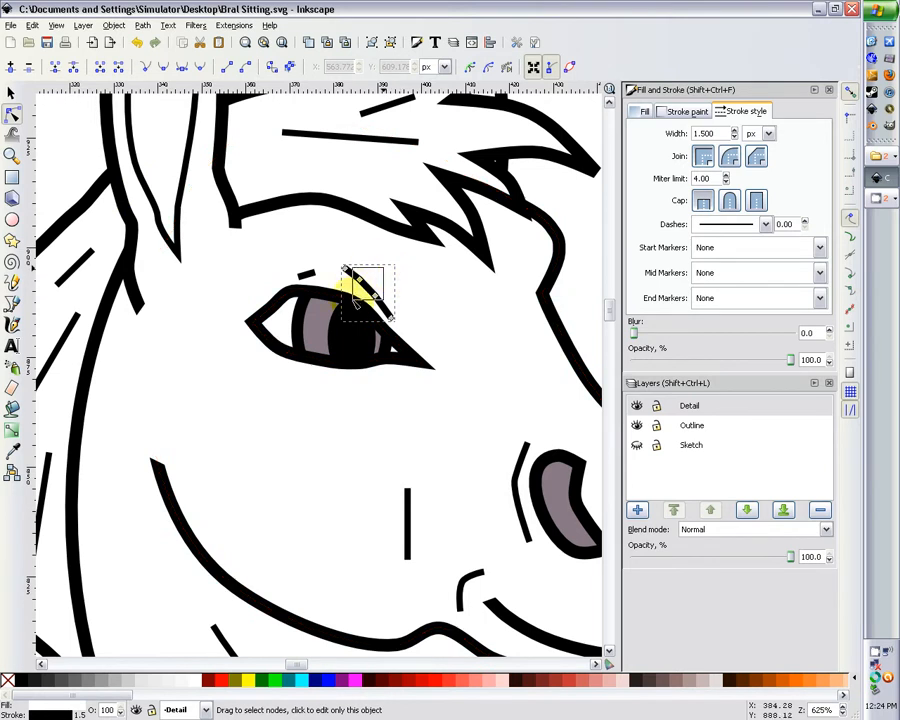
{"action": "left_click", "coordinate": [348, 291]}
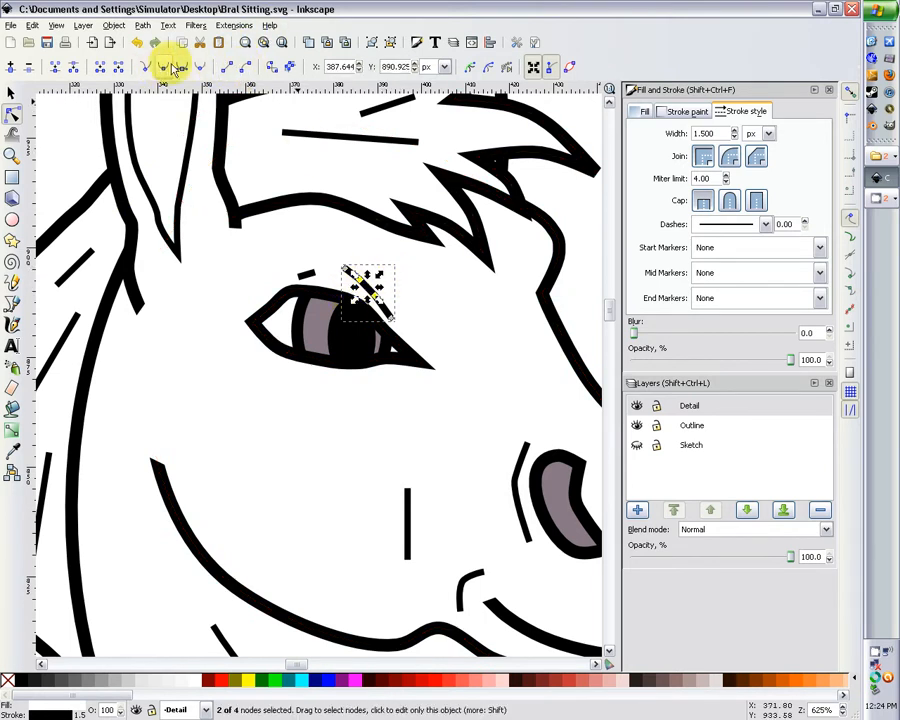
{"action": "left_click", "coordinate": [13, 94]}
{"action": "left_click", "coordinate": [310, 238]}
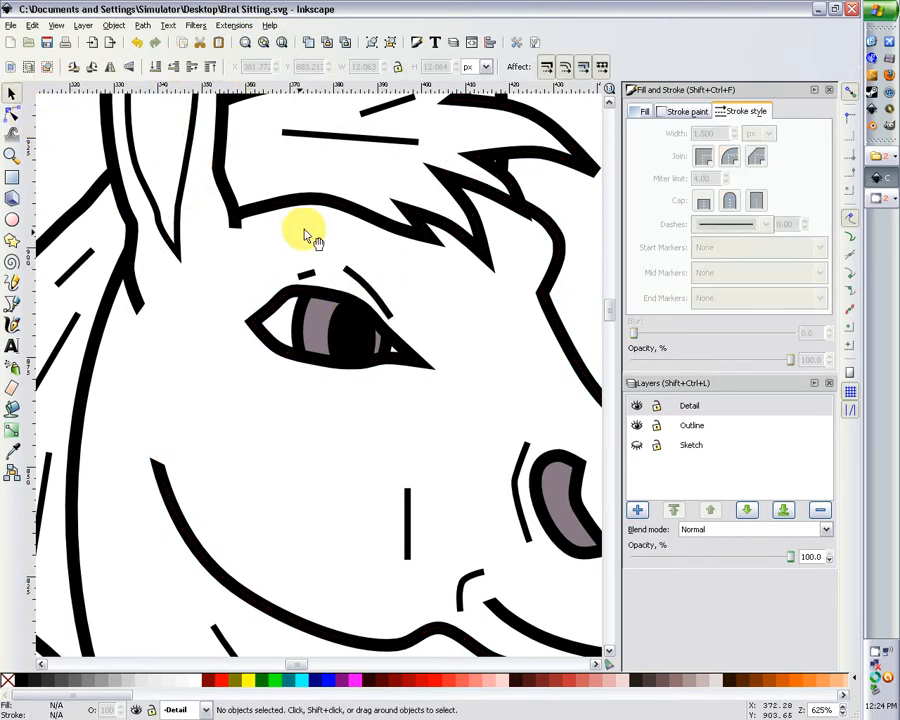
Step: Delete the surplus node on the head outline between the bump behind the mouth and the lower lip
{"action": "scroll", "coordinate": [300, 232], "scroll_direction": "down", "scroll_amount": 7}
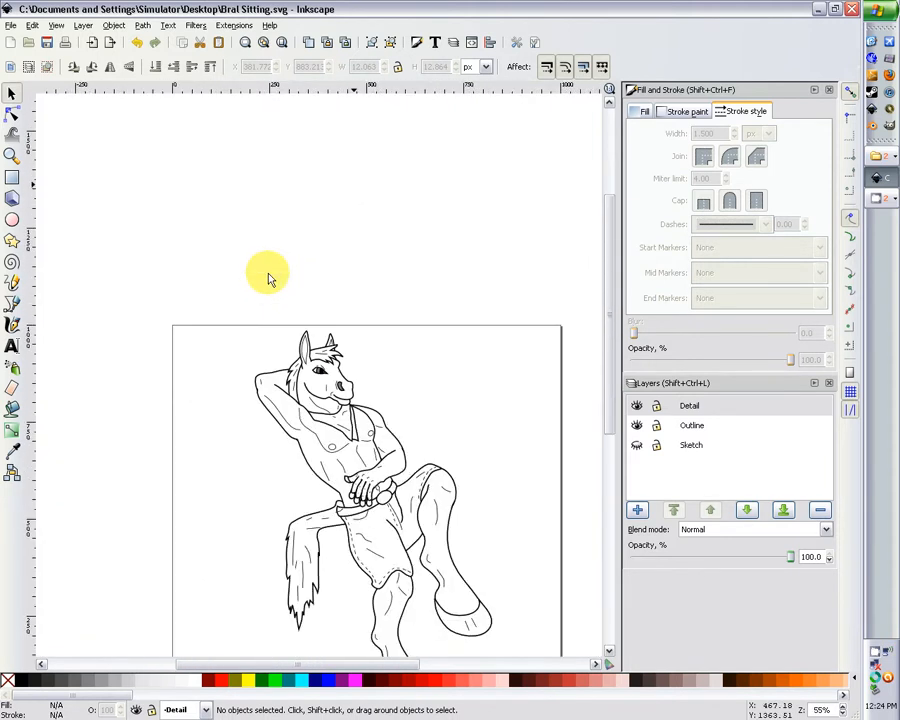
{"action": "scroll", "coordinate": [268, 279], "scroll_direction": "up", "scroll_amount": 4}
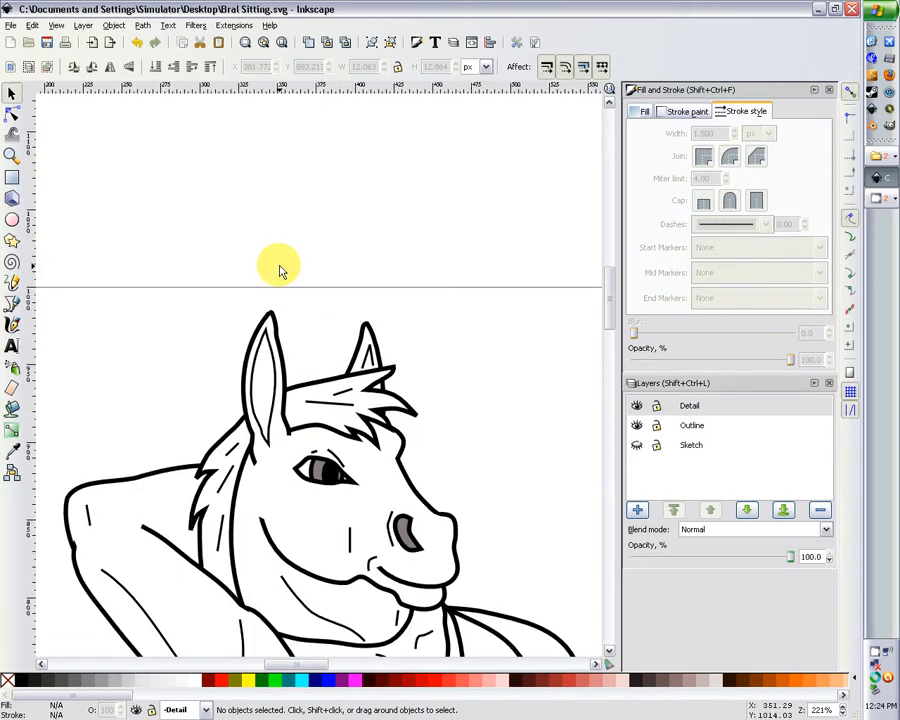
{"action": "scroll", "coordinate": [282, 268], "scroll_direction": "down", "scroll_amount": 2}
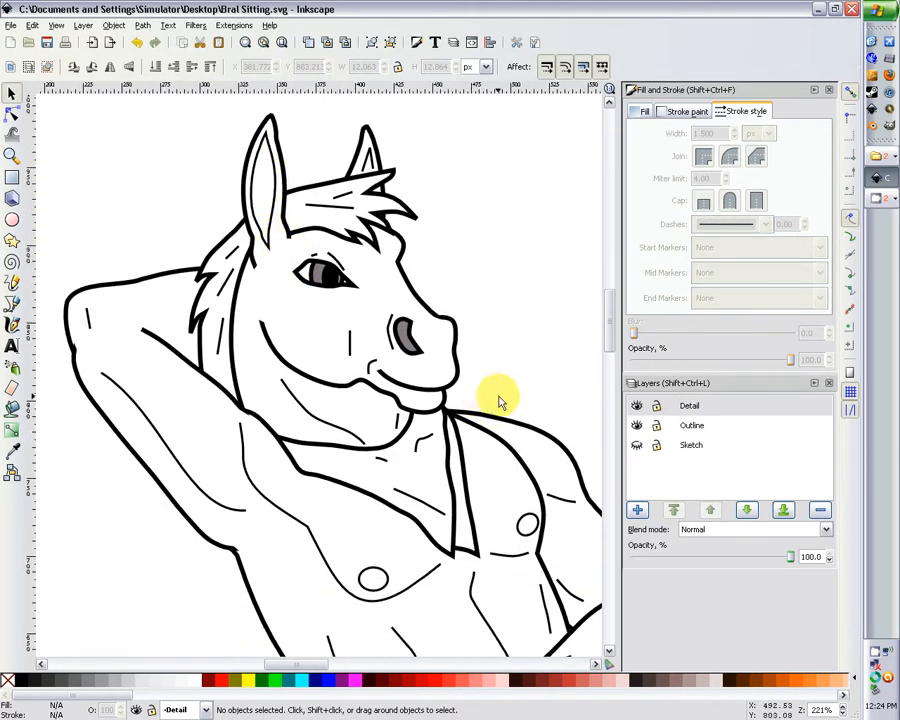
{"action": "scroll", "coordinate": [416, 396], "scroll_direction": "up", "scroll_amount": 2}
{"action": "left_click", "coordinate": [432, 400]}
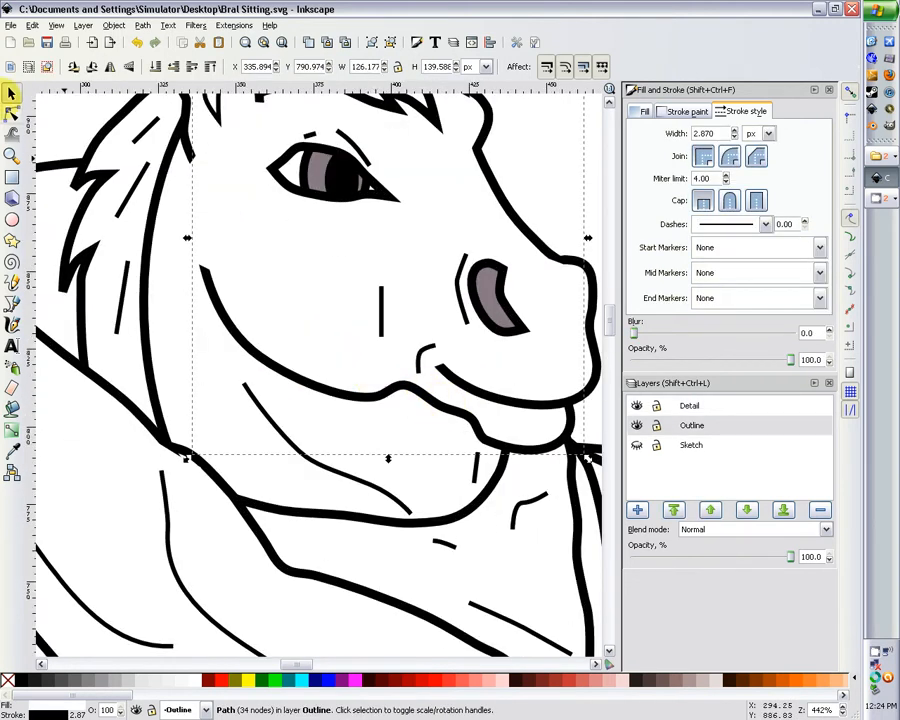
{"action": "left_click", "coordinate": [11, 113]}
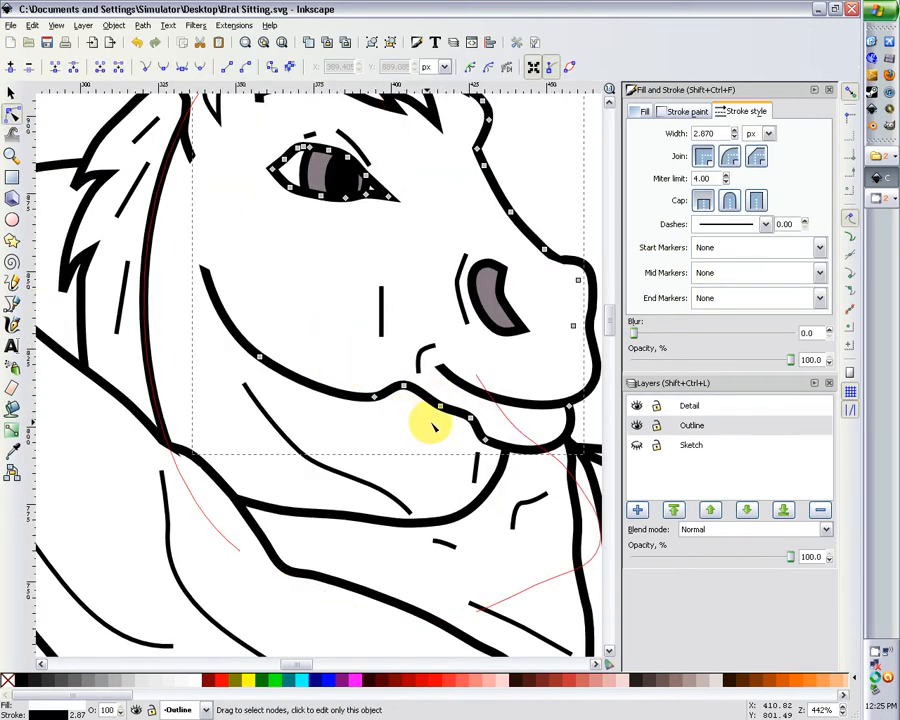
{"action": "left_click_drag", "start_coordinate": [427, 421], "coordinate": [477, 407]}
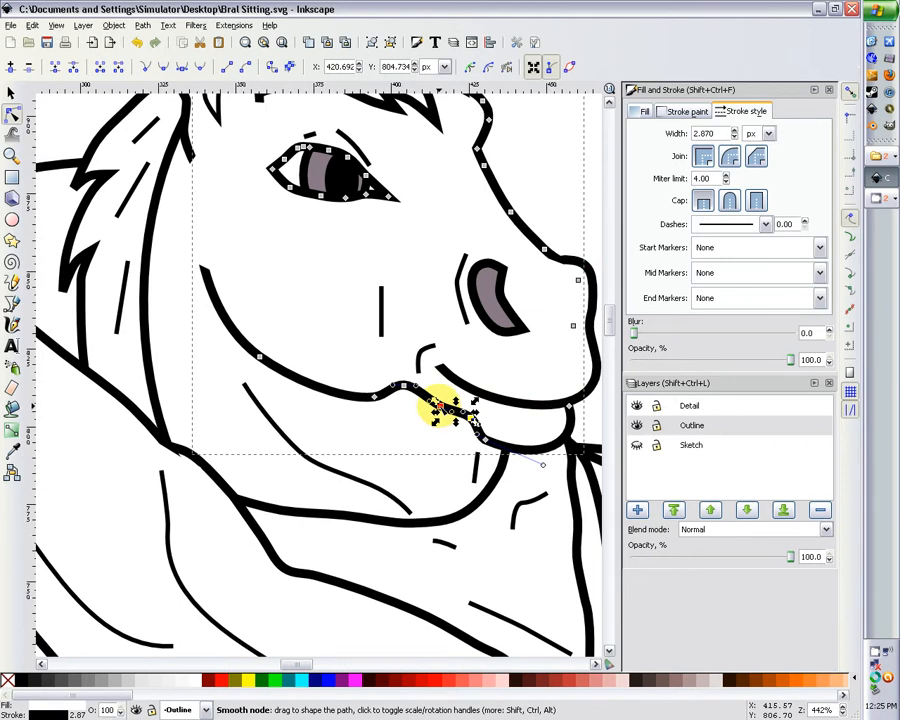
{"action": "left_click", "coordinate": [440, 407]}
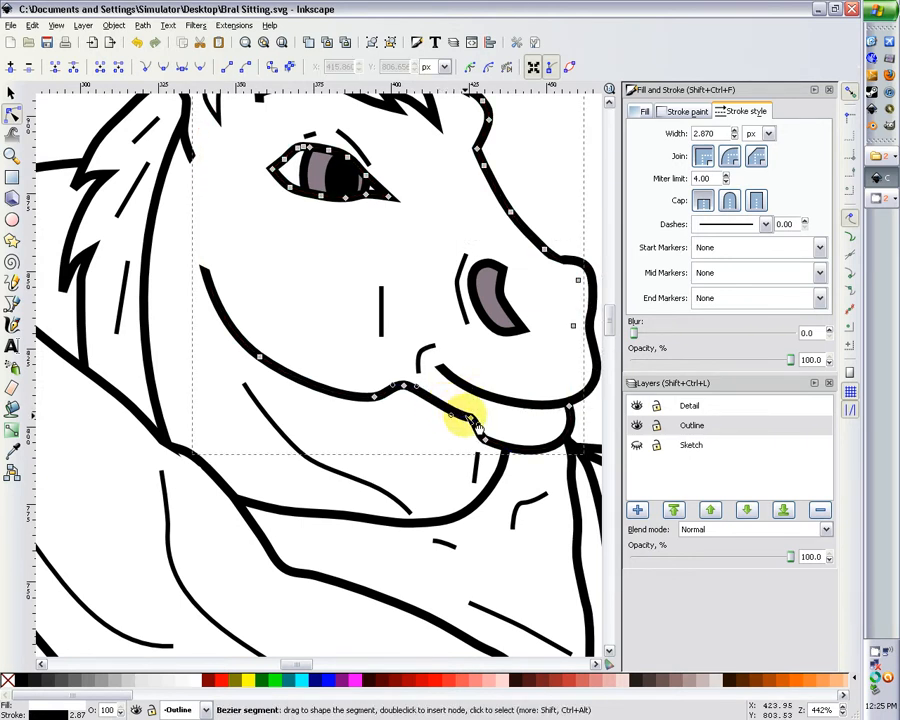
Step: Move the nodes behind the lower lip slightly down to give the chin a fuller, smoother curve
{"action": "left_click_drag", "start_coordinate": [472, 425], "coordinate": [470, 424]}
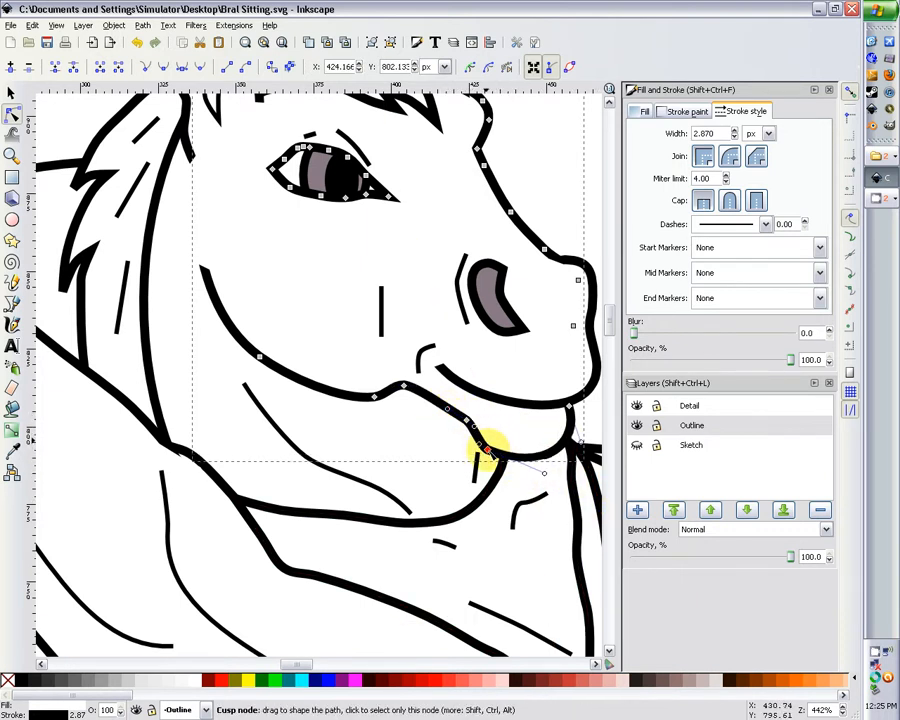
{"action": "left_click_drag", "start_coordinate": [486, 452], "coordinate": [487, 449]}
{"action": "left_click", "coordinate": [563, 183]}
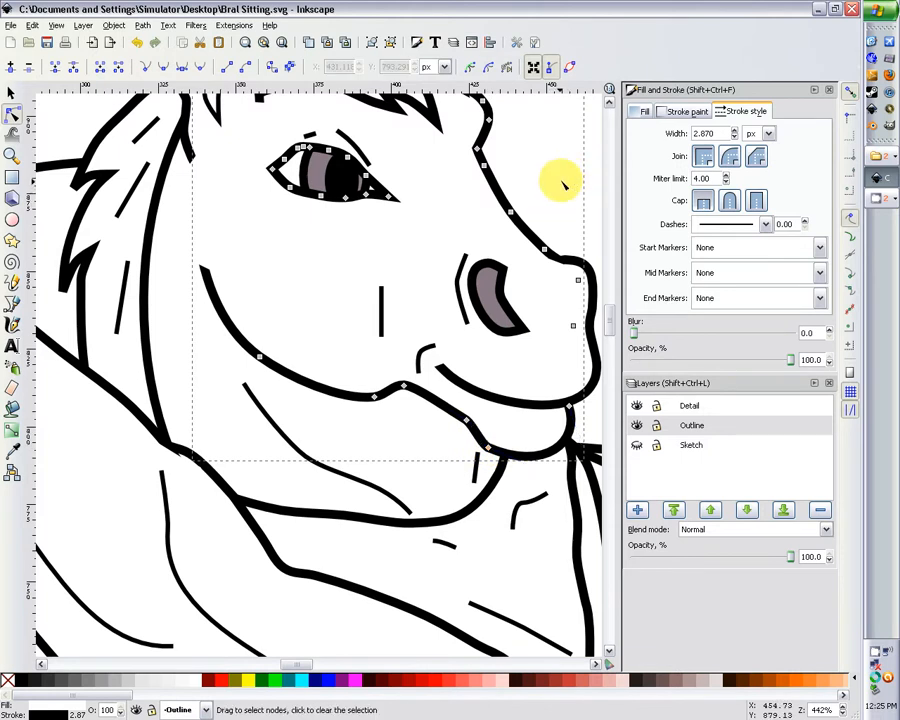
Step: Review the reshaped chin and the new eye lines in the full drawing and at closer range
{"action": "key", "text": "minus"}
{"action": "key", "text": "minus"}
{"action": "key", "text": "minus"}
{"action": "key", "text": "minus"}
{"action": "left_click", "coordinate": [468, 301]}
{"action": "key", "text": "minus"}
{"action": "key", "text": "minus"}
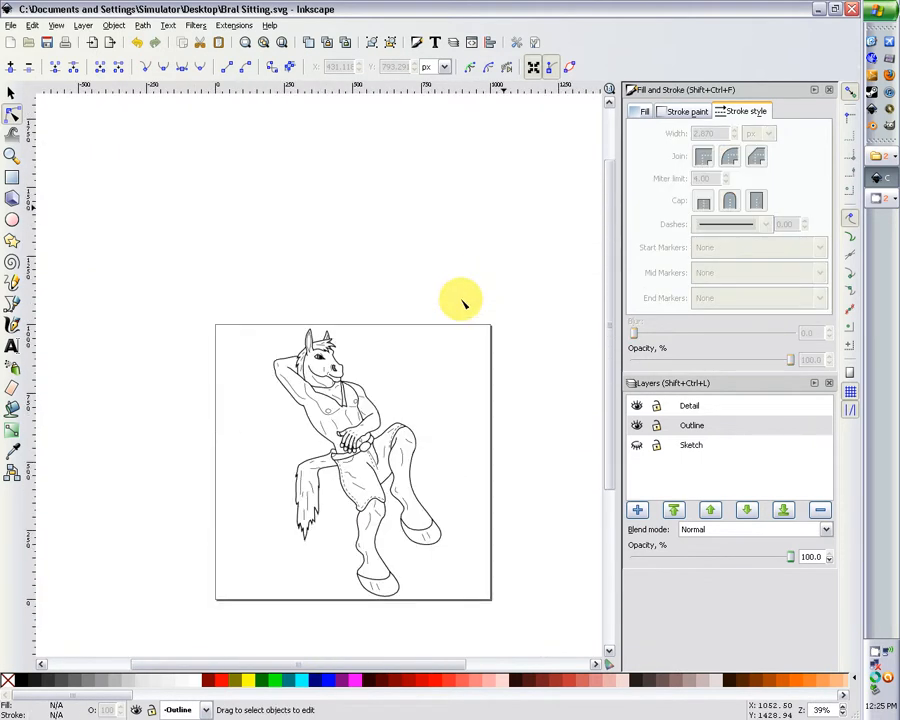
{"action": "key", "text": "plus"}
{"action": "key", "text": "plus"}
{"action": "key", "text": "plus"}
{"action": "key", "text": "plus"}
{"action": "key", "text": "plus"}
{"action": "key", "text": "plus"}
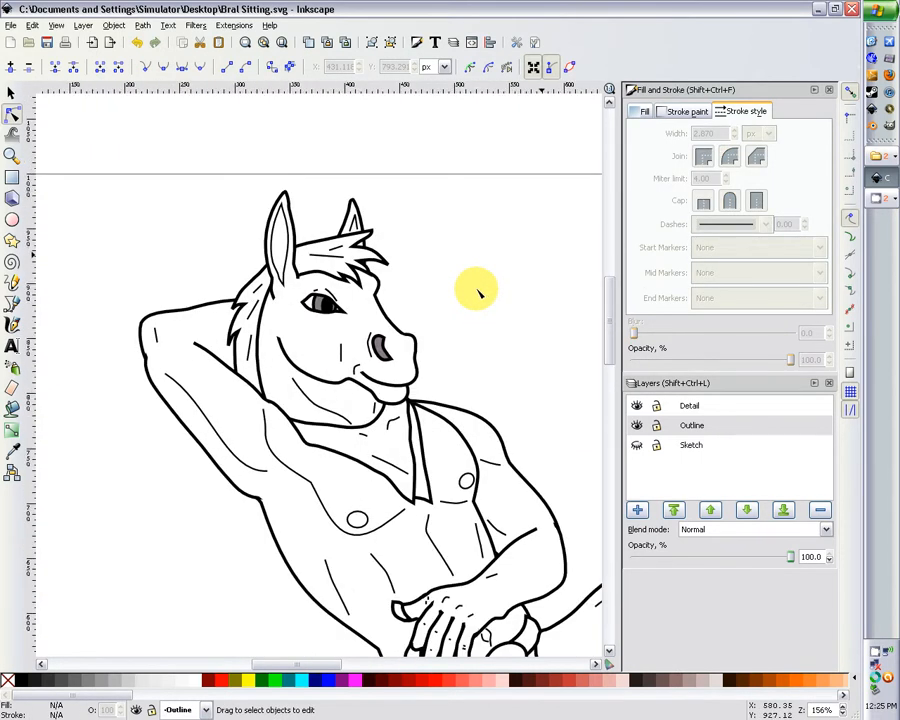
Step: Shift the nodes of the nostril, the line behind it, the mouth corner and the nearby lip outlines about 1.6 px backwards together
{"action": "left_click", "coordinate": [480, 383]}
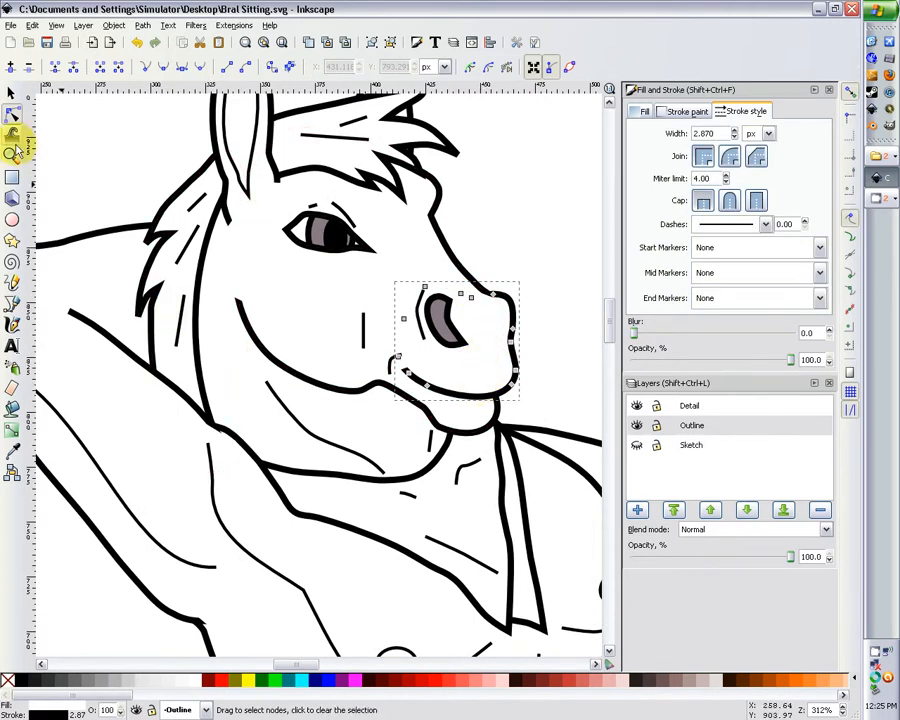
{"action": "left_click", "coordinate": [11, 91]}
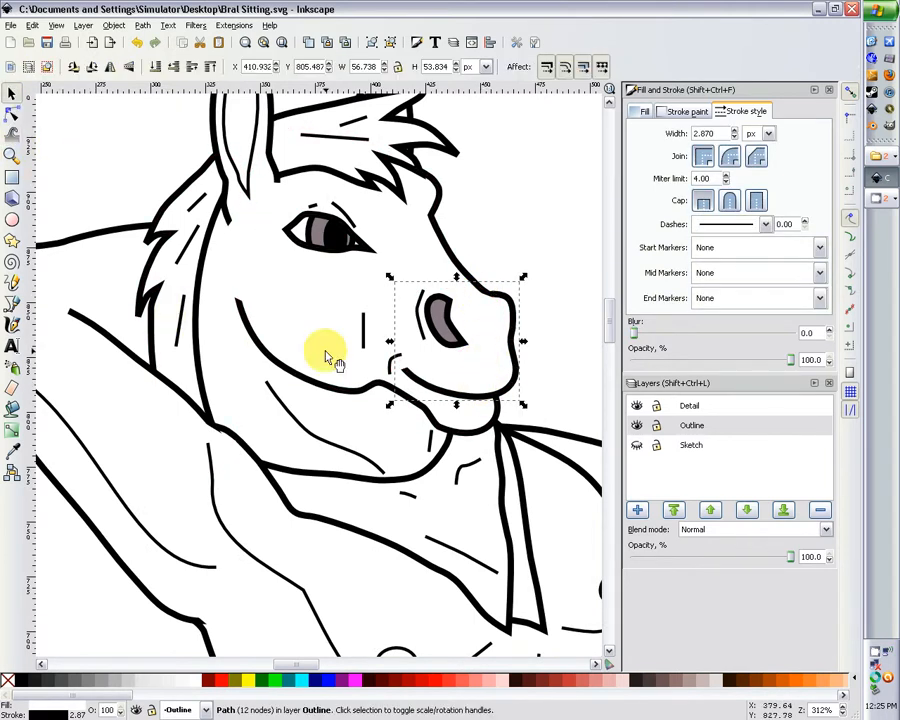
{"action": "left_click", "coordinate": [447, 430], "text": "shift"}
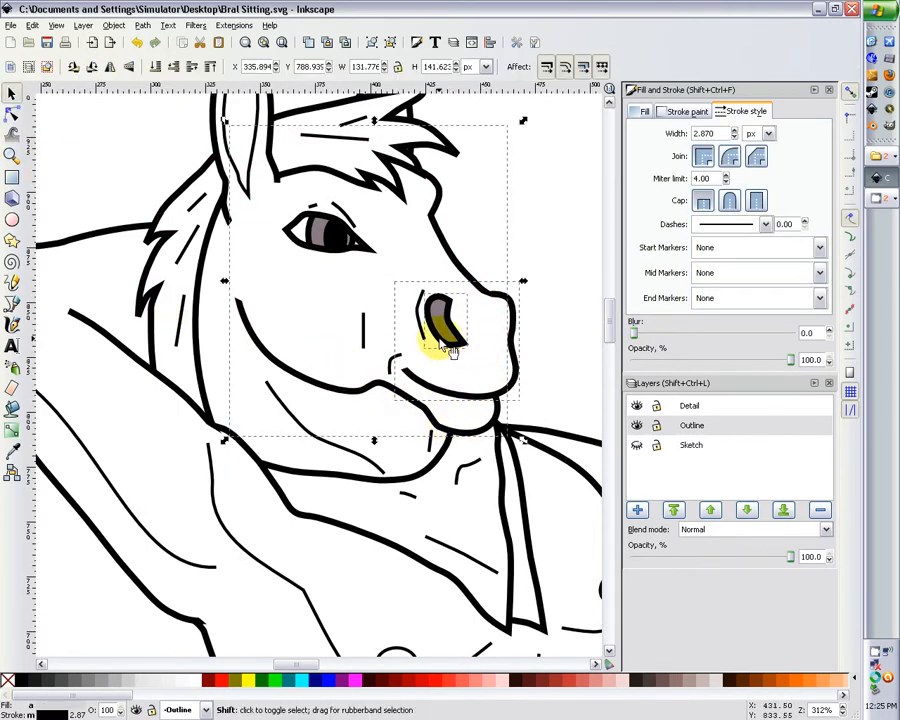
{"action": "left_click", "coordinate": [396, 364], "text": "shift"}
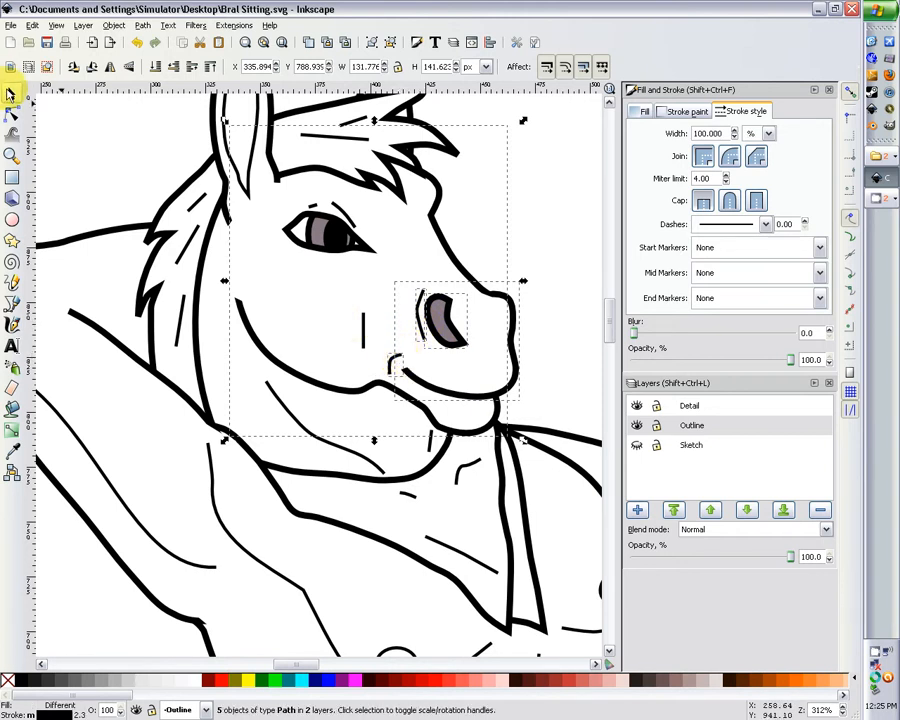
{"action": "key", "text": "n"}
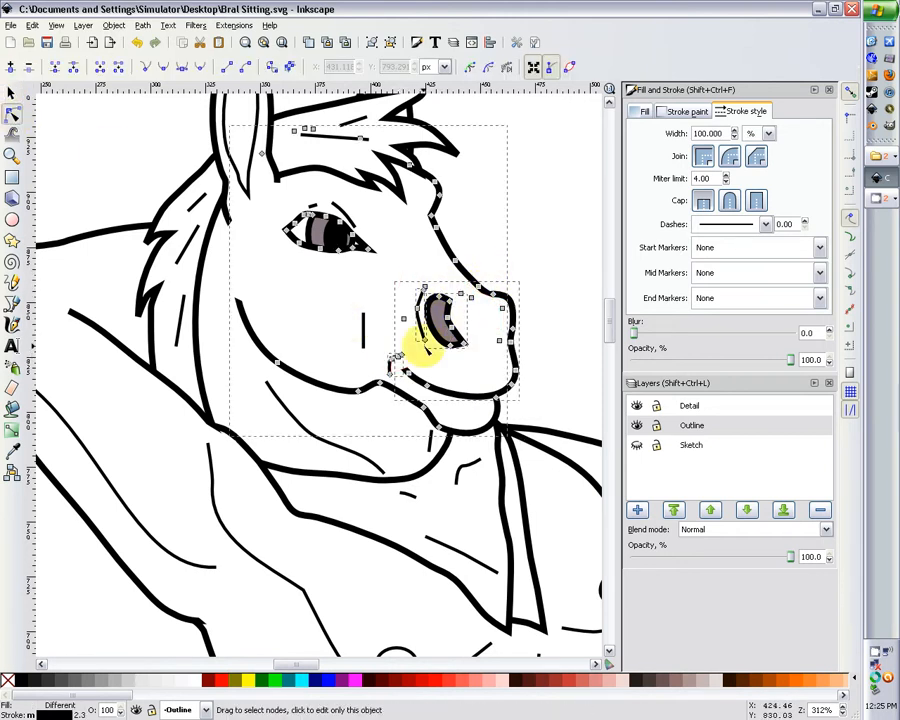
{"action": "mouse_move", "coordinate": [459, 476]}
{"action": "left_mouse_down"}
{"action": "mouse_move", "coordinate": [425, 326]}
{"action": "mouse_move", "coordinate": [392, 277]}
{"action": "left_mouse_up"}
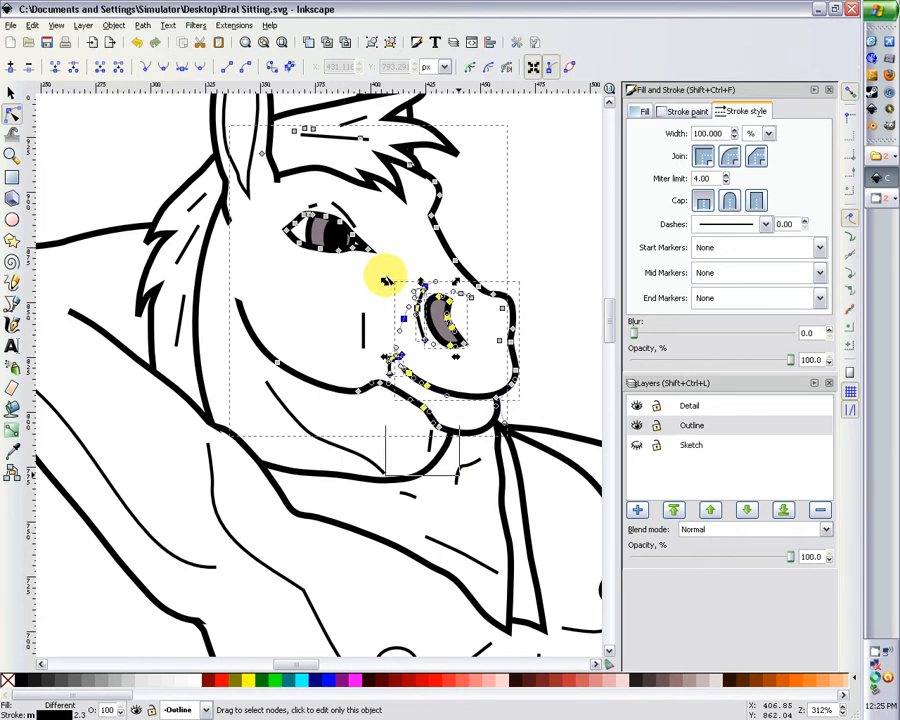
{"action": "left_click_drag", "start_coordinate": [425, 382], "coordinate": [420, 382]}
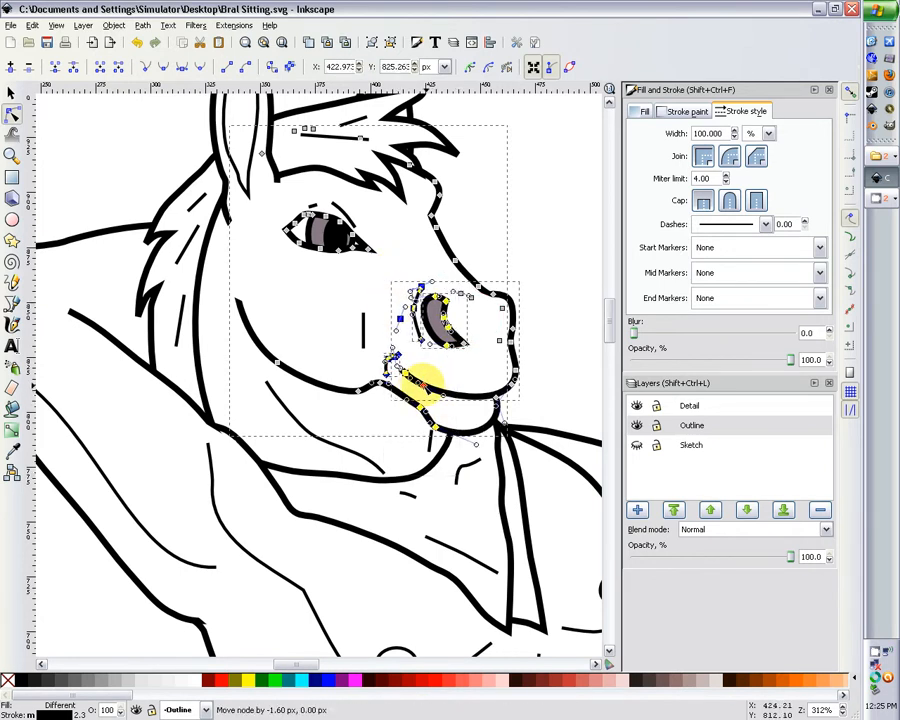
{"action": "left_click", "coordinate": [522, 241]}
{"action": "key", "text": "Escape"}
Step: Review the shifted nostril and mouth corner in the full drawing and at closer range
{"action": "key", "text": "minus"}
{"action": "key", "text": "minus"}
{"action": "key", "text": "minus"}
{"action": "key", "text": "minus"}
{"action": "key", "text": "minus"}
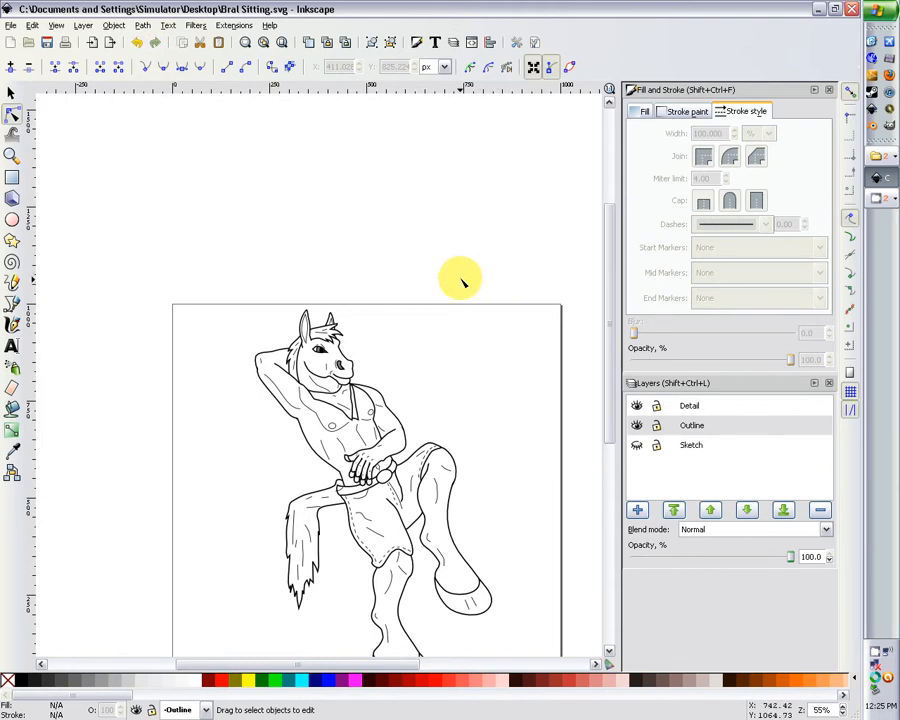
{"action": "key", "text": "plus"}
{"action": "key", "text": "plus"}
{"action": "key", "text": "plus"}
{"action": "key", "text": "plus"}
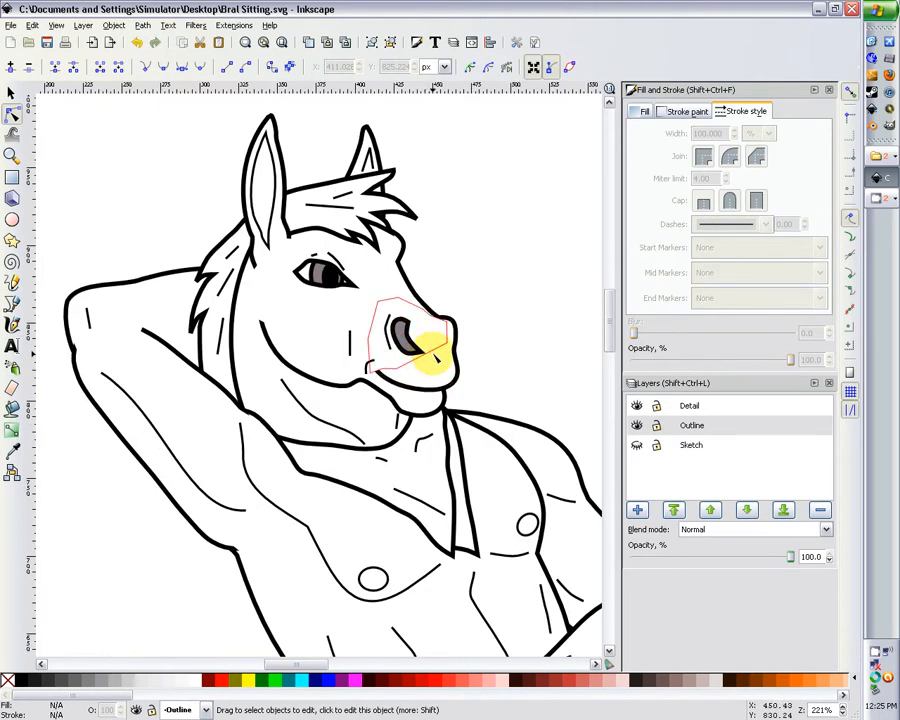
Step: Move the front nodes of the muzzle and head outlines slightly back towards the nostril to shorten the snout
{"action": "left_click", "coordinate": [432, 362]}
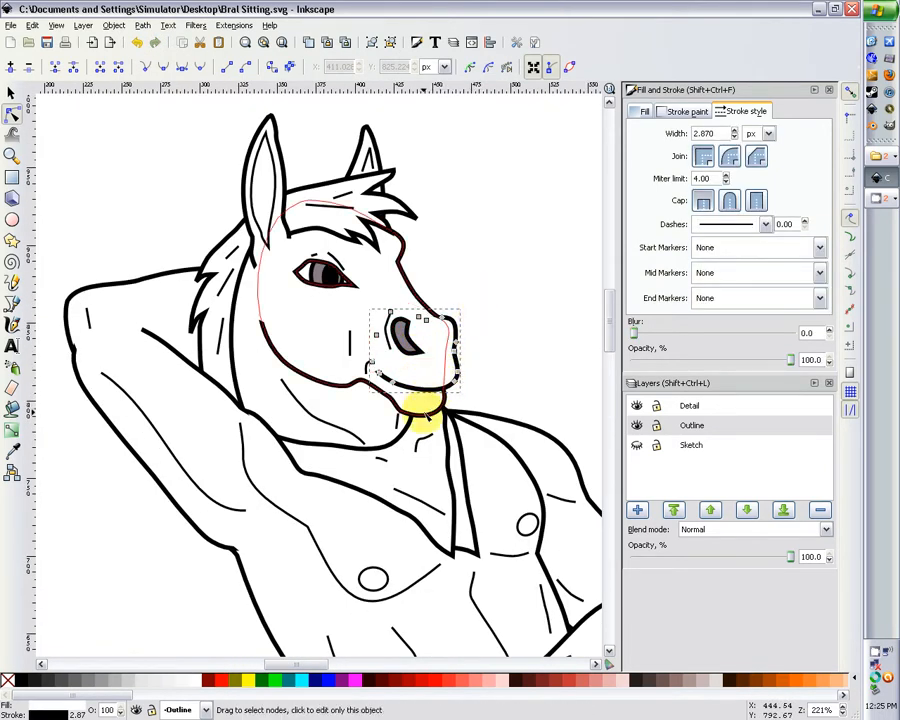
{"action": "left_click", "coordinate": [424, 405], "text": "shift"}
{"action": "left_click_drag", "start_coordinate": [477, 296], "coordinate": [425, 436]}
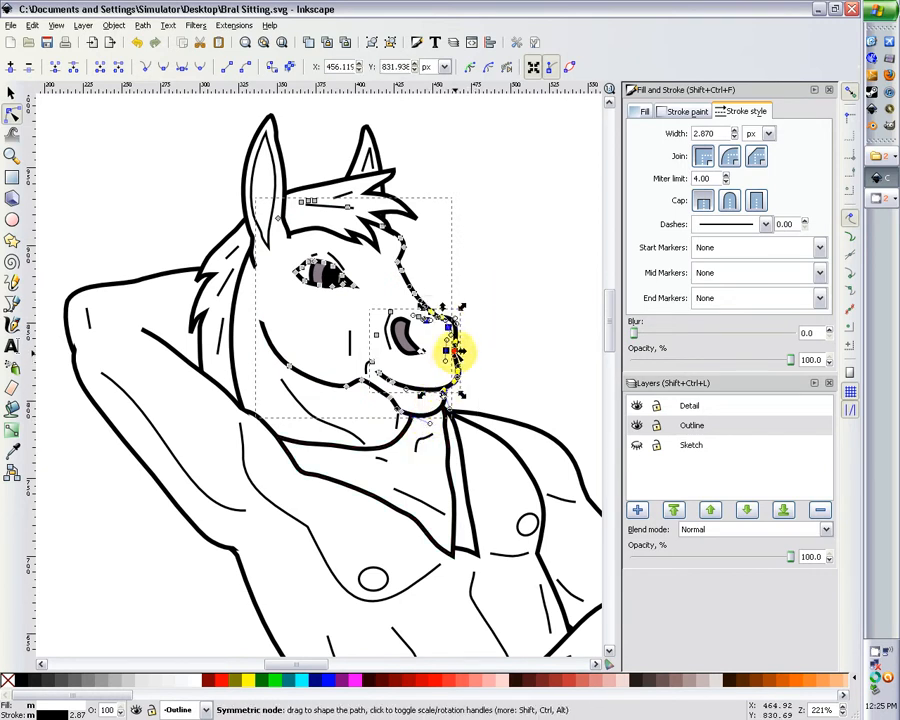
{"action": "left_click_drag", "start_coordinate": [455, 350], "coordinate": [450, 351]}
{"action": "left_click", "coordinate": [487, 364]}
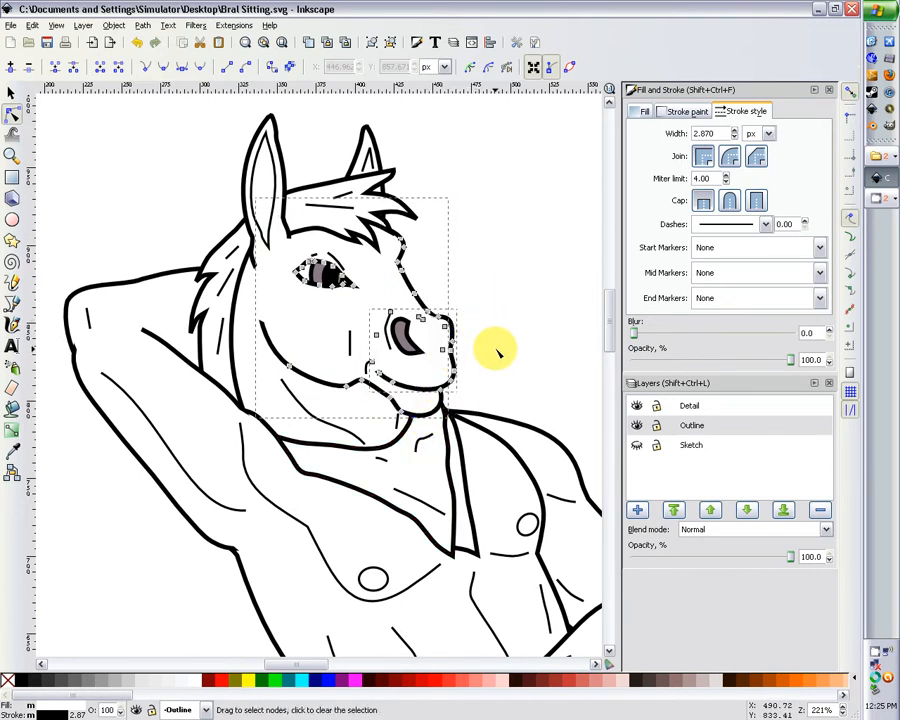
{"action": "left_click", "coordinate": [497, 352]}
Step: Check the shortened snout against the whole figure and up close
{"action": "key", "text": "minus"}
{"action": "key", "text": "minus"}
{"action": "key", "text": "minus"}
{"action": "key", "text": "minus"}
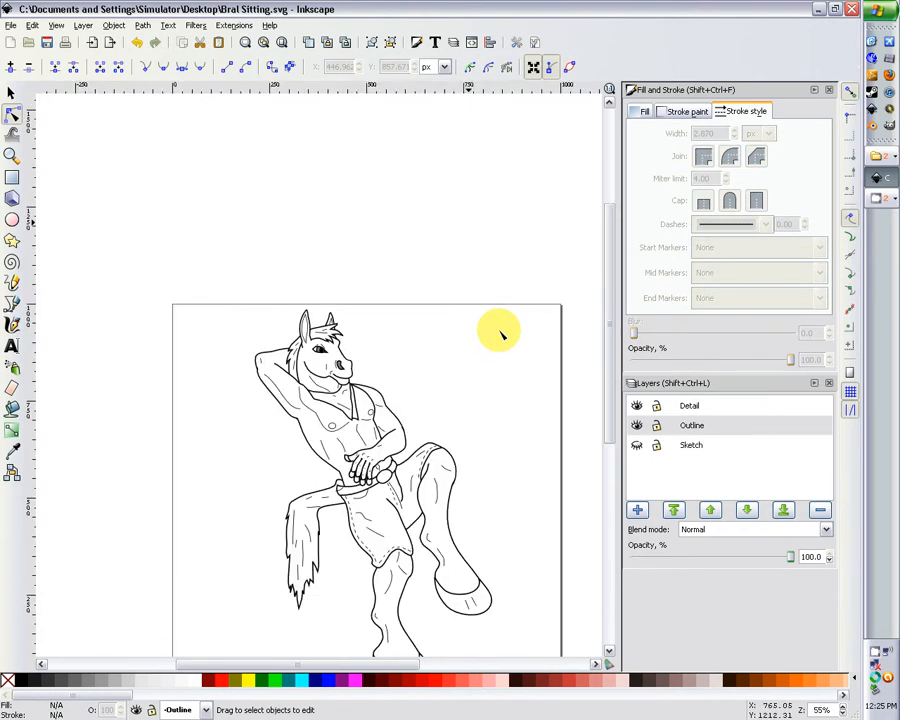
{"action": "key", "text": "plus"}
{"action": "key", "text": "plus"}
{"action": "key", "text": "plus"}
{"action": "key", "text": "plus"}
{"action": "key", "text": "plus"}
Step: Add a node midway along the muzzle's lower edge and move it slightly down to deepen the upper lip's curve
{"action": "left_click", "coordinate": [453, 400]}
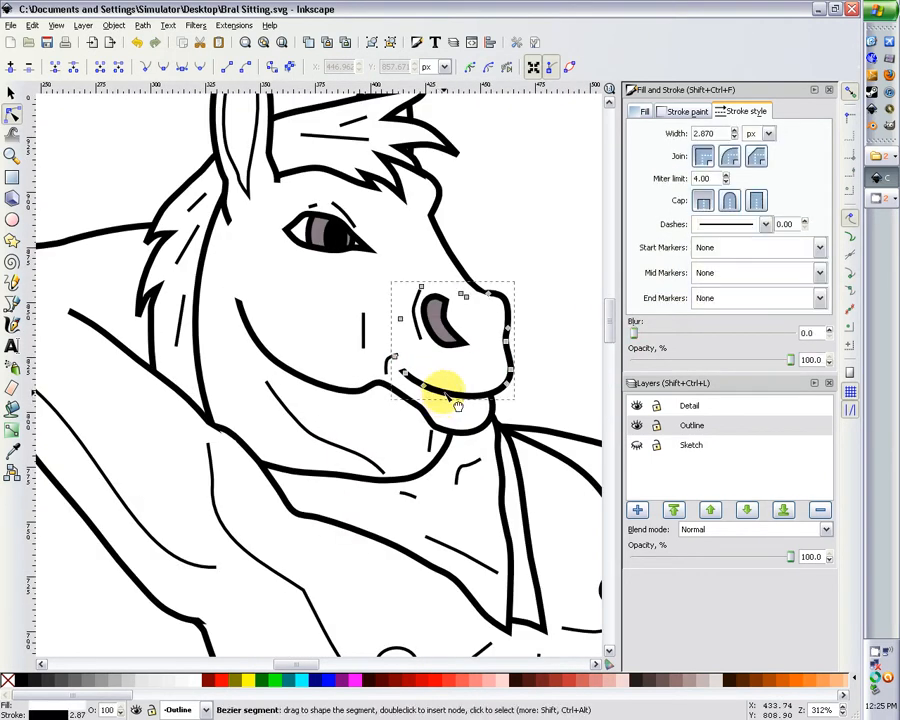
{"action": "left_click", "coordinate": [458, 398]}
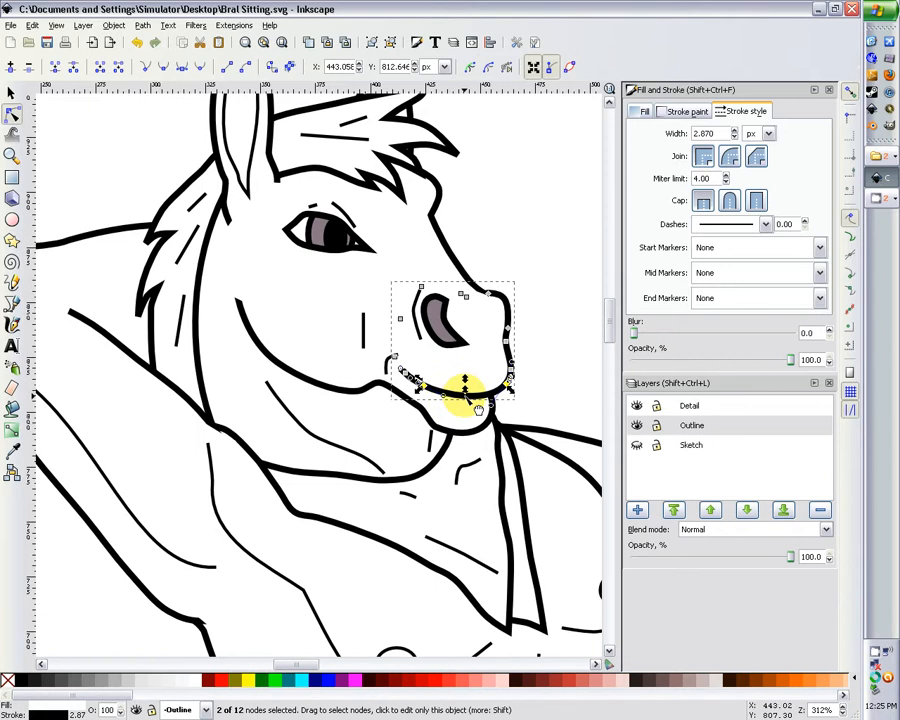
{"action": "left_click", "coordinate": [577, 288]}
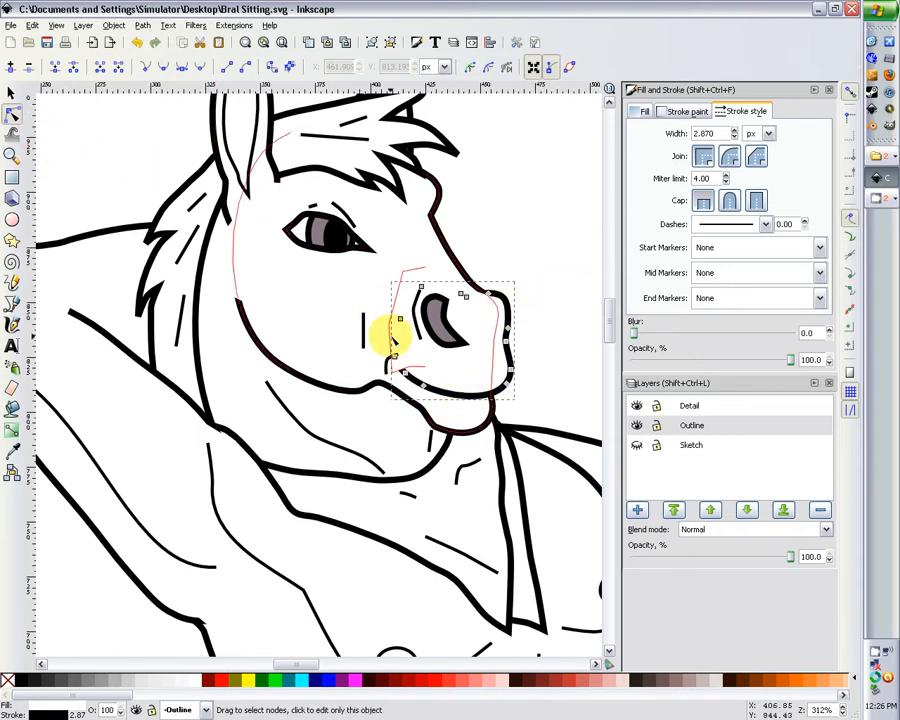
{"action": "left_click", "coordinate": [457, 398]}
{"action": "left_click_drag", "start_coordinate": [457, 398], "coordinate": [454, 405]}
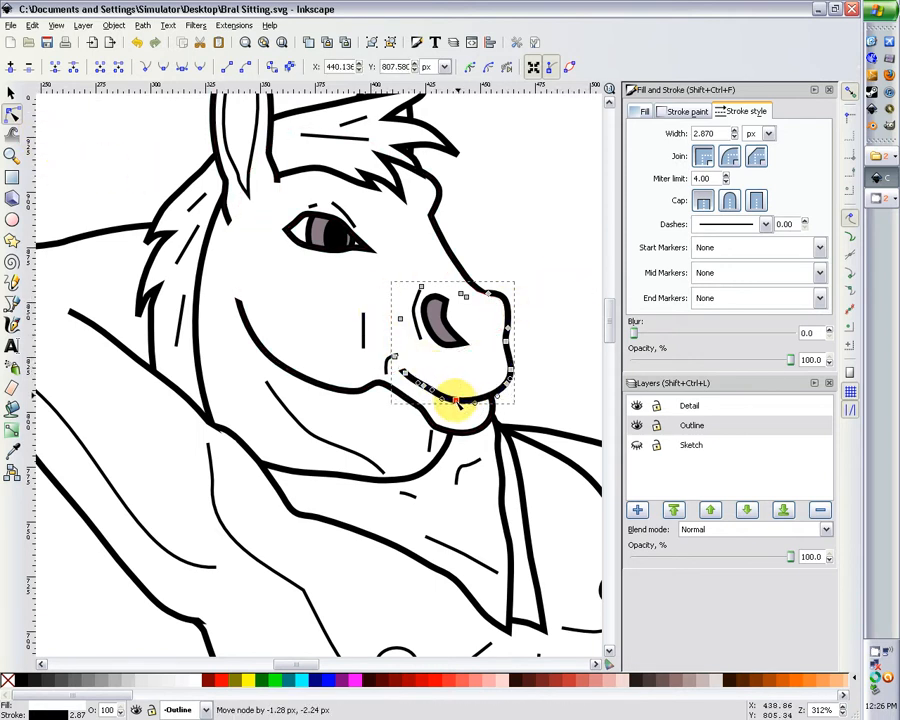
{"action": "left_click", "coordinate": [533, 297]}
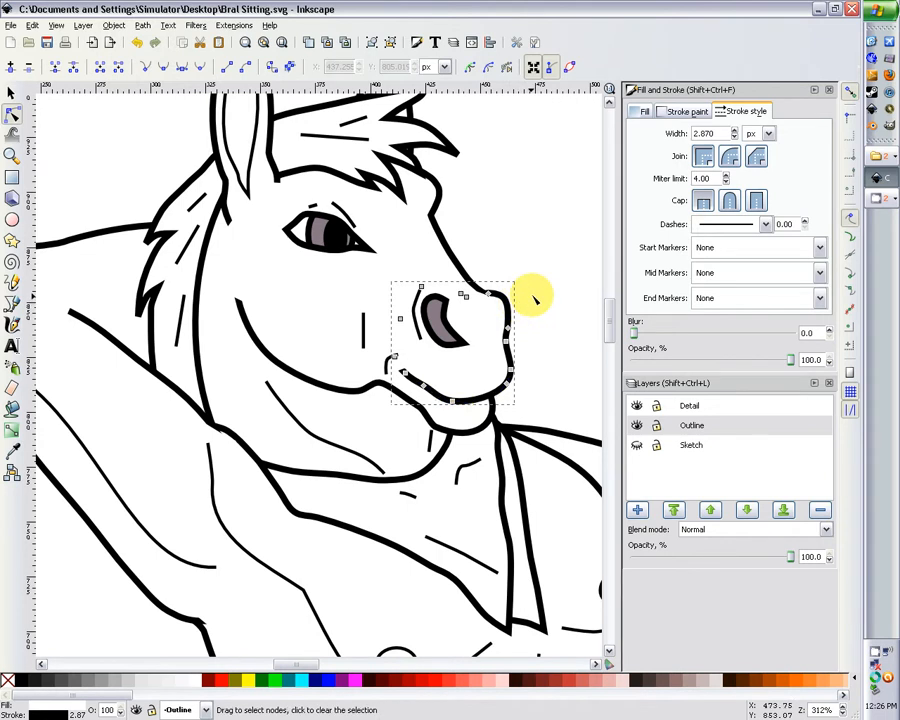
{"action": "key", "text": "Escape"}
Step: Examine the deeper upper lip curve in the full drawing and at closer range
{"action": "key", "text": "minus"}
{"action": "key", "text": "minus"}
{"action": "key", "text": "minus"}
{"action": "key", "text": "minus"}
{"action": "key", "text": "minus"}
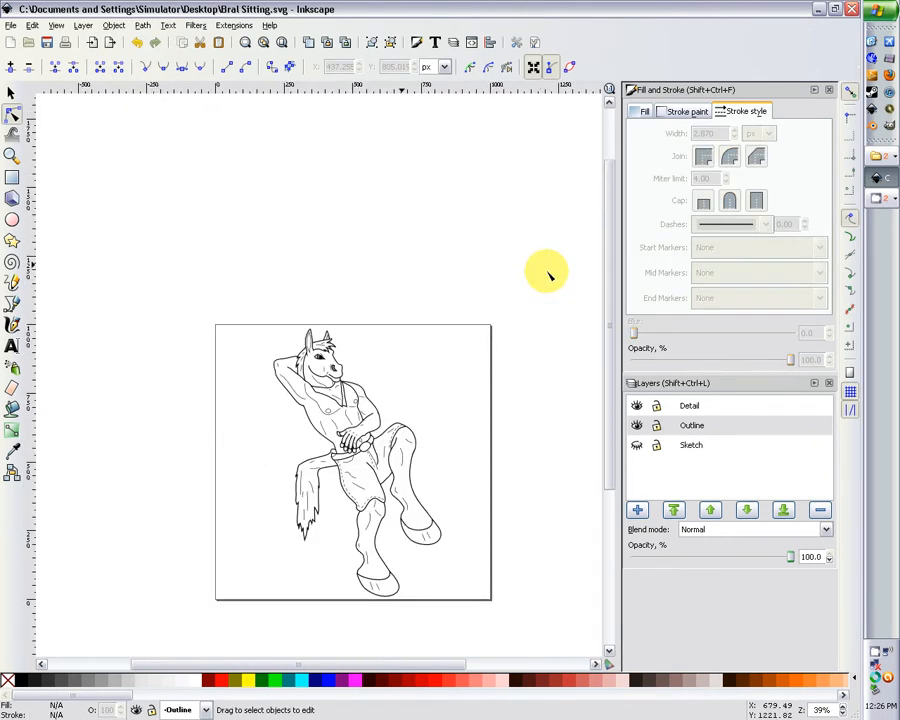
{"action": "key", "text": "plus"}
{"action": "key", "text": "plus"}
{"action": "key", "text": "plus"}
{"action": "key", "text": "plus"}
Step: Move the upper end node of the cheek line slightly inwards towards the eye and deselect the head outline
{"action": "left_click", "coordinate": [266, 338]}
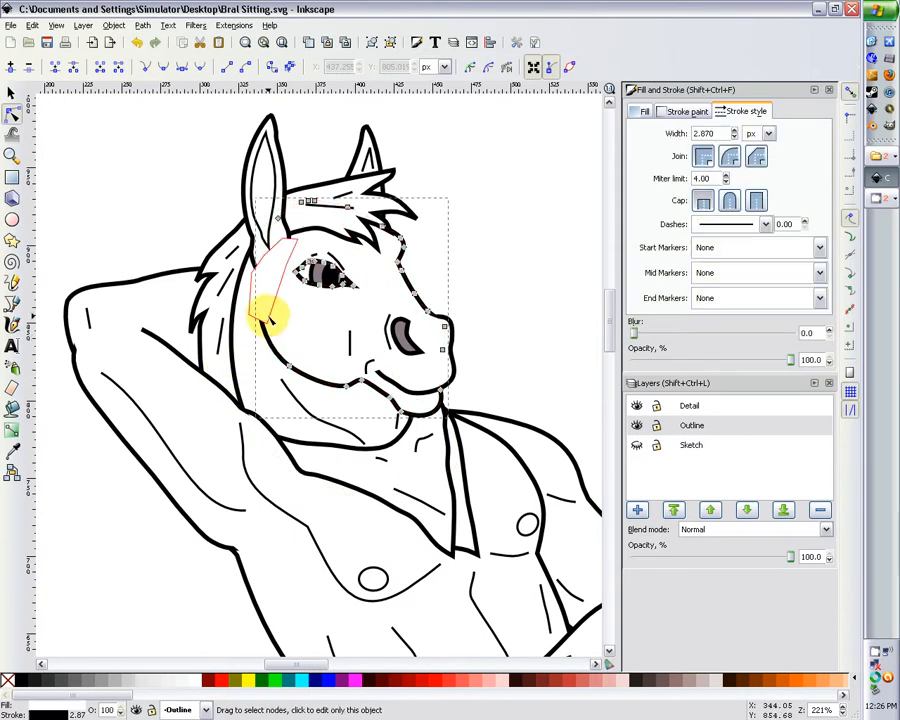
{"action": "mouse_move", "coordinate": [252, 310]}
{"action": "left_mouse_down"}
{"action": "mouse_move", "coordinate": [273, 330]}
{"action": "mouse_move", "coordinate": [267, 314]}
{"action": "left_mouse_up"}
{"action": "left_click", "coordinate": [259, 313]}
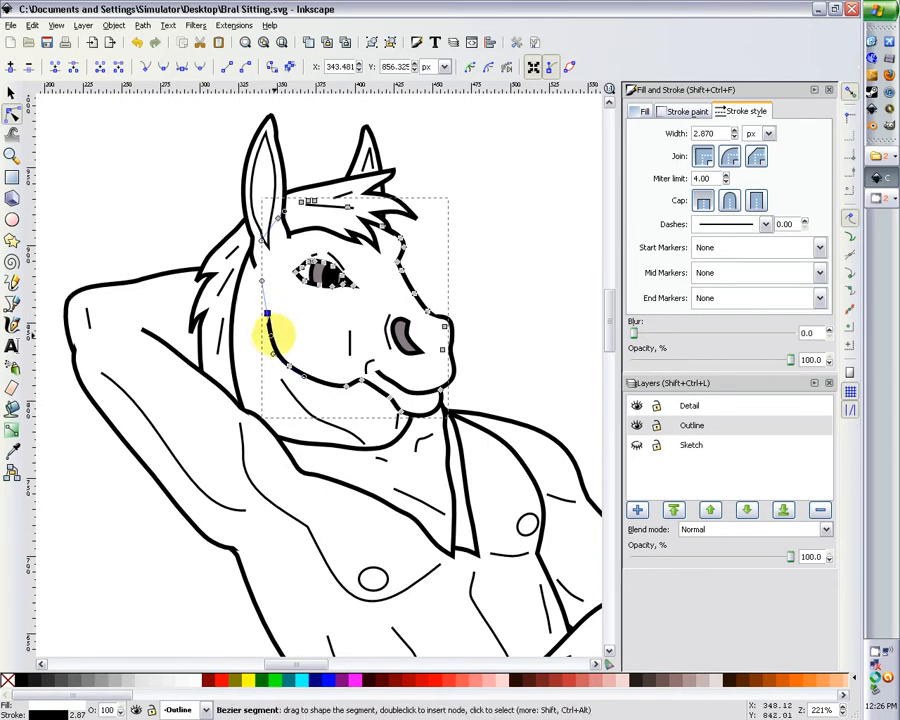
{"action": "left_click", "coordinate": [474, 301]}
{"action": "left_click", "coordinate": [494, 291]}
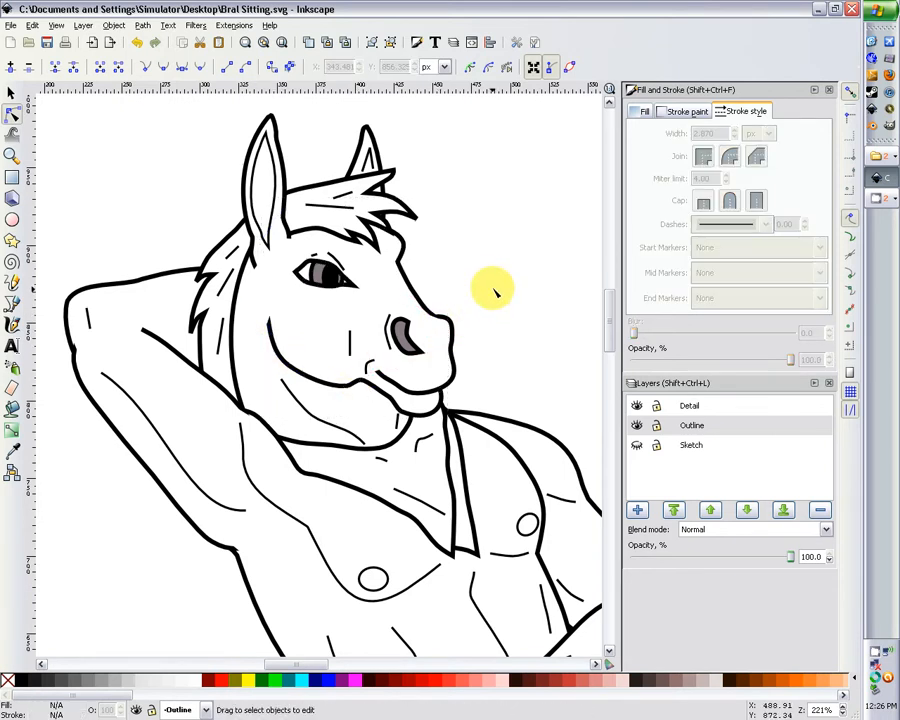
Step: Try to move the node in the lower bend of the cheek line towards the mouth
{"action": "scroll", "coordinate": [440, 370], "scroll_direction": "down", "scroll_amount": 4}
{"action": "scroll", "coordinate": [320, 428], "scroll_direction": "up", "scroll_amount": 5}
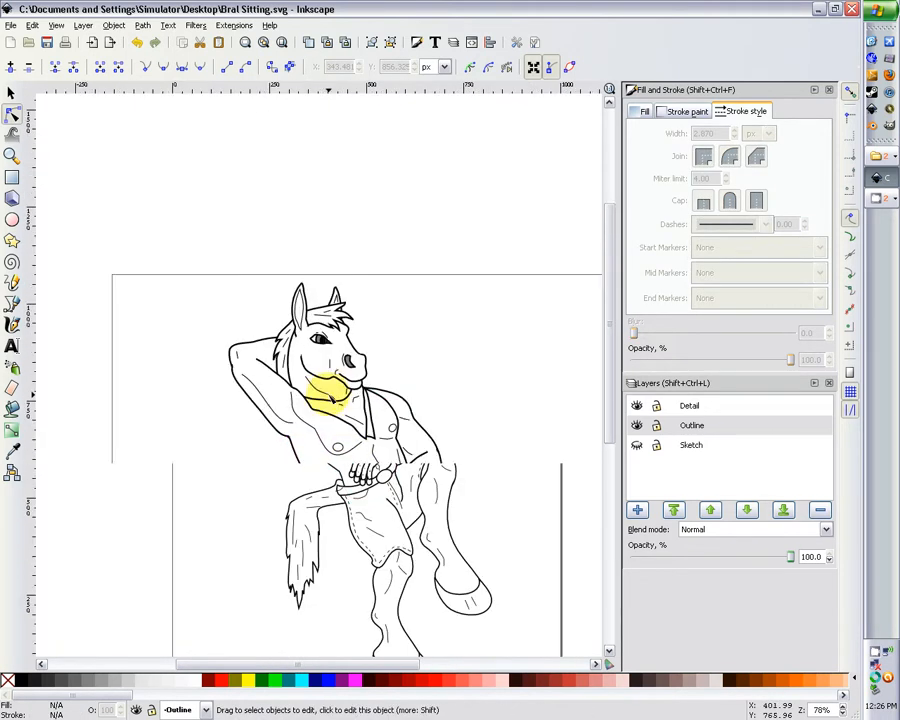
{"action": "left_click", "coordinate": [308, 380]}
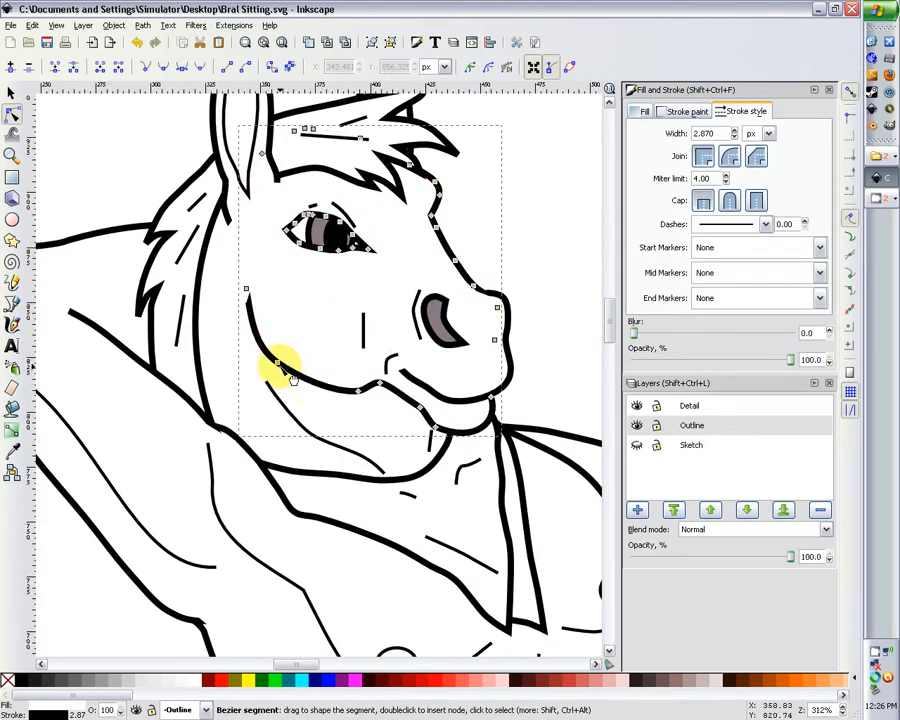
{"action": "left_click", "coordinate": [289, 375]}
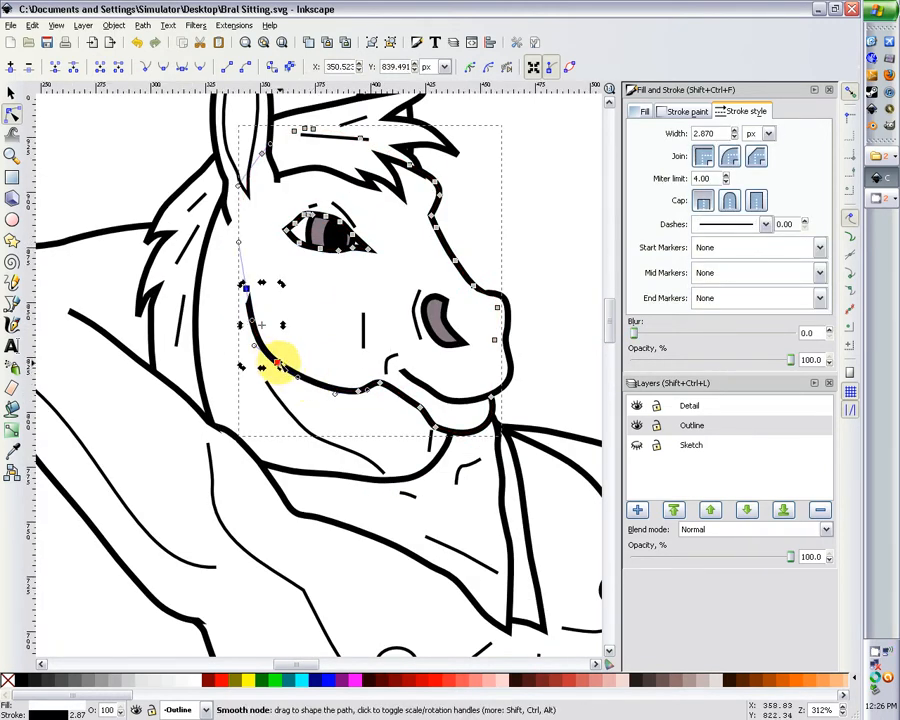
{"action": "left_click_drag", "start_coordinate": [279, 365], "coordinate": [296, 378]}
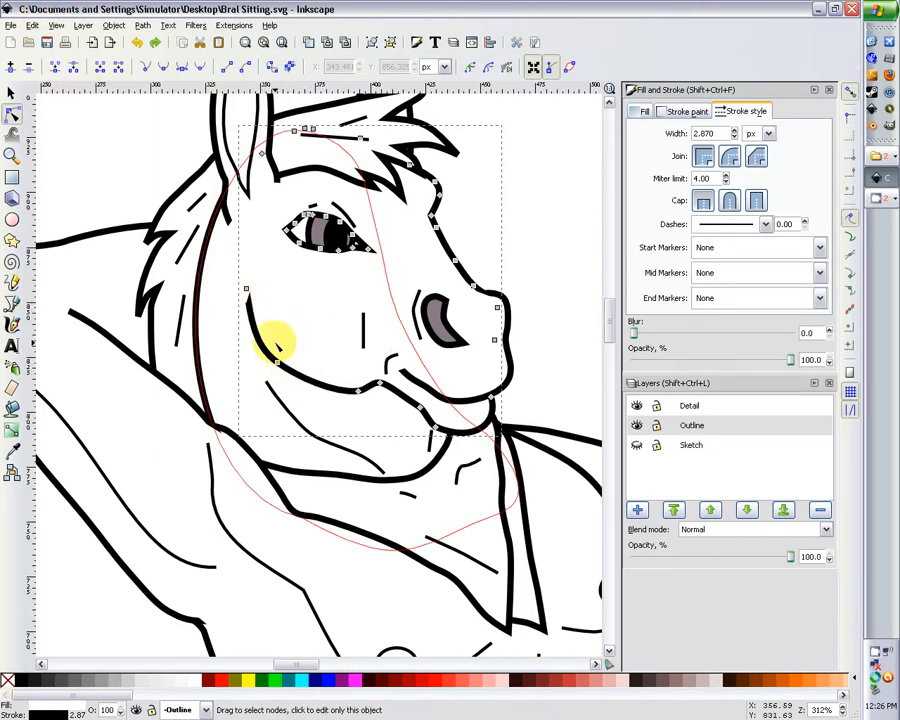
Step: Insert a node higher on the cheek line and delete the old node in its lower bend to smooth the curve
{"action": "left_click", "coordinate": [252, 345]}
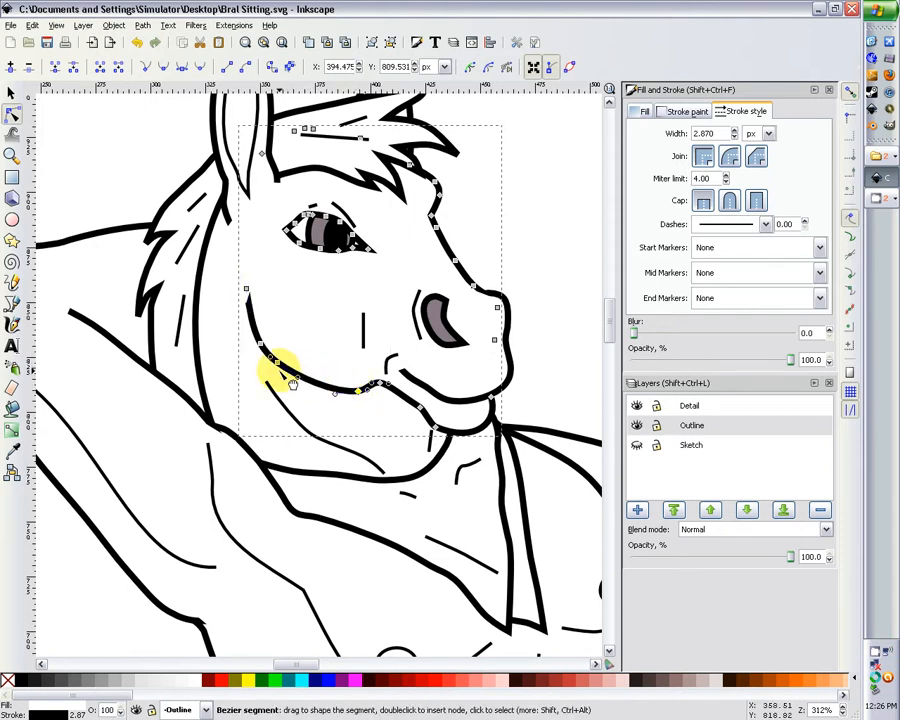
{"action": "double_click", "coordinate": [278, 364]}
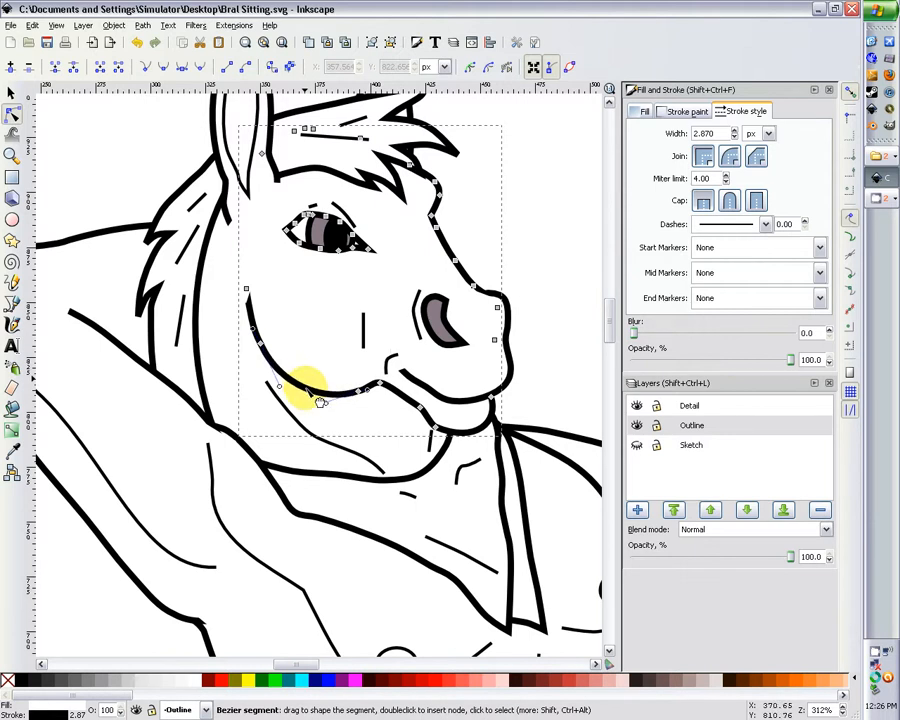
{"action": "left_click", "coordinate": [537, 248]}
Step: Shift the nodes around the mouth corner, the line behind the nostril and the short cheek line slightly down and back together
{"action": "scroll", "coordinate": [540, 240], "scroll_direction": "down", "scroll_amount": 6}
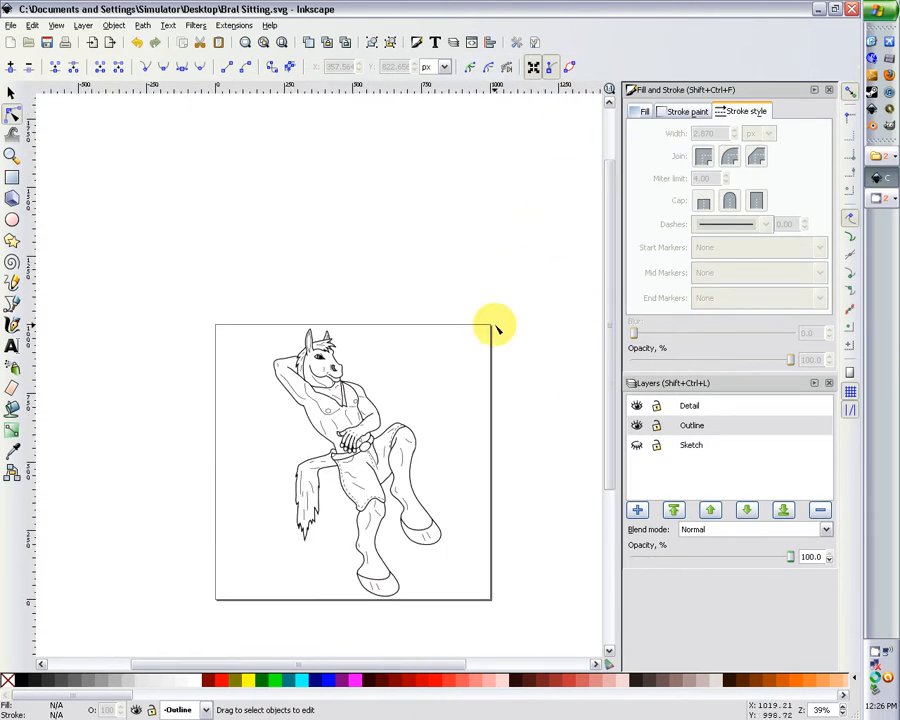
{"action": "scroll", "coordinate": [492, 308], "scroll_direction": "up", "scroll_amount": 5}
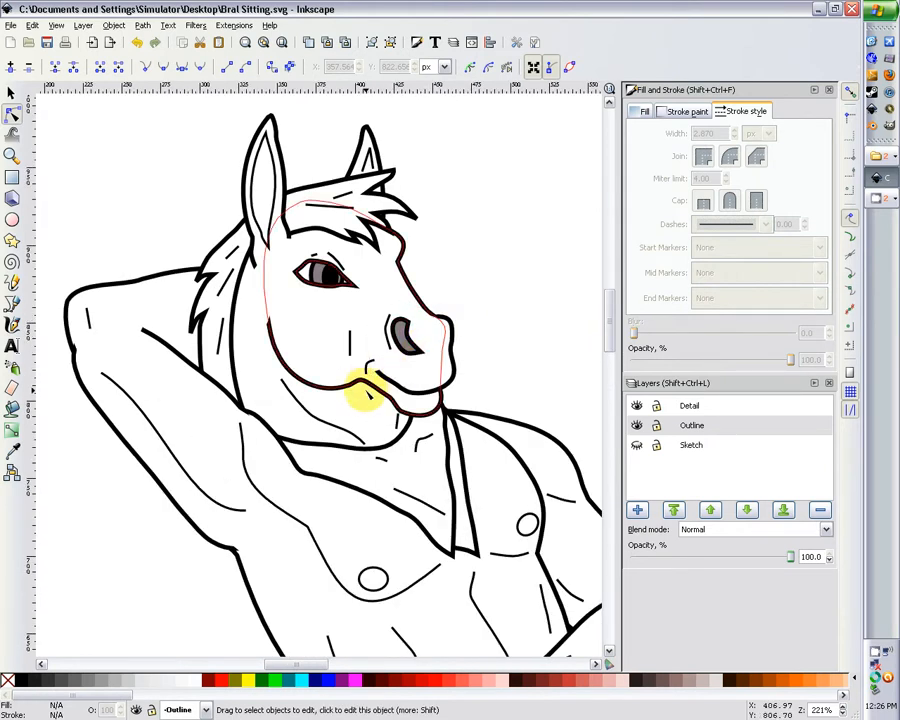
{"action": "left_click", "coordinate": [358, 385]}
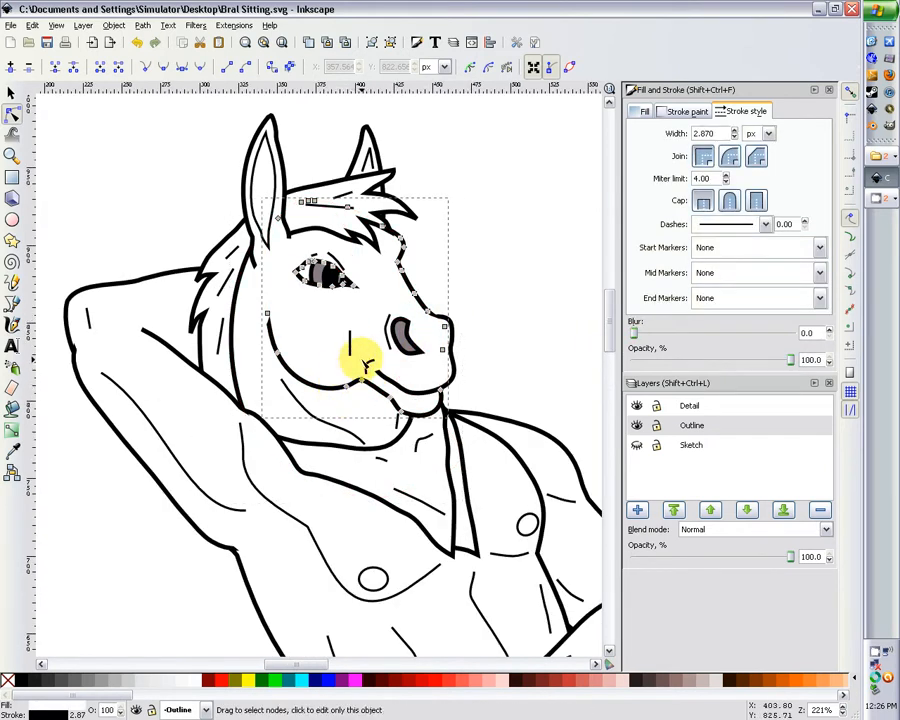
{"action": "left_click", "coordinate": [349, 342], "text": "shift"}
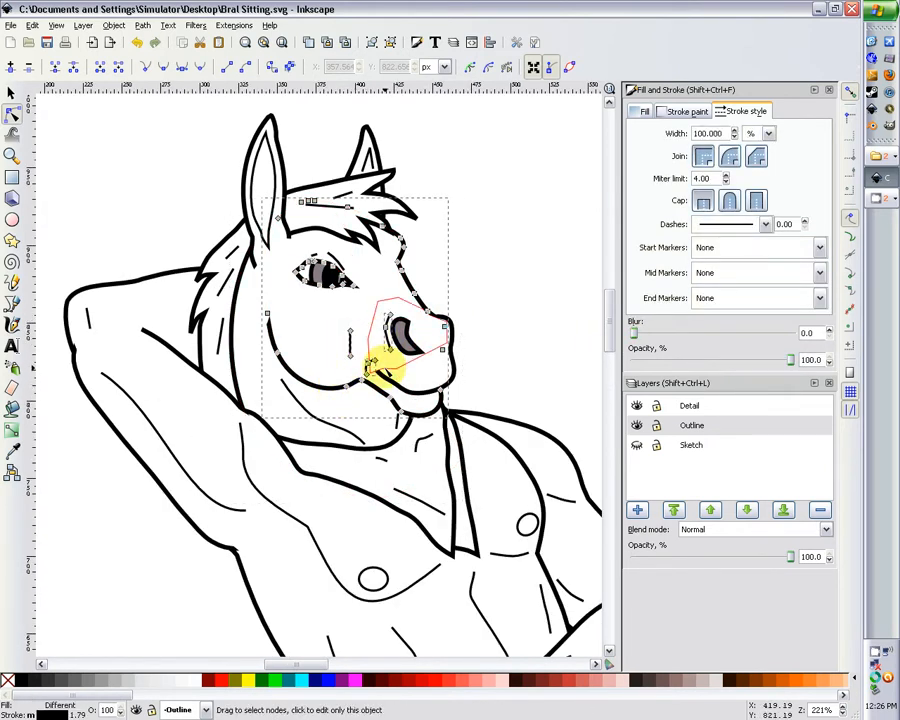
{"action": "left_click", "coordinate": [386, 366], "text": "shift"}
{"action": "left_click_drag", "start_coordinate": [326, 404], "coordinate": [396, 305]}
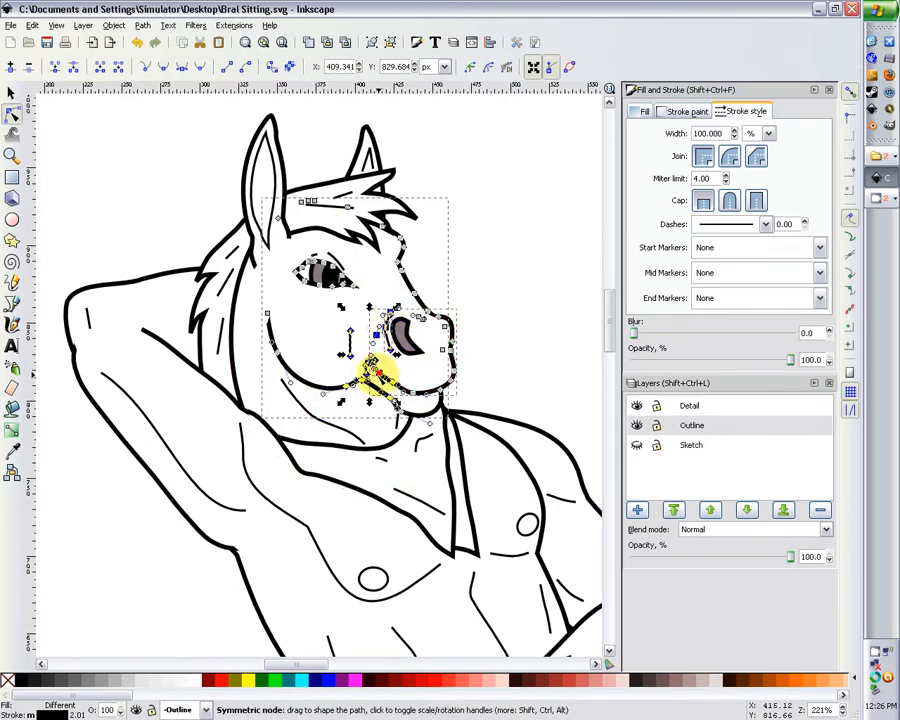
{"action": "left_click_drag", "start_coordinate": [378, 373], "coordinate": [376, 375]}
{"action": "left_click", "coordinate": [478, 308]}
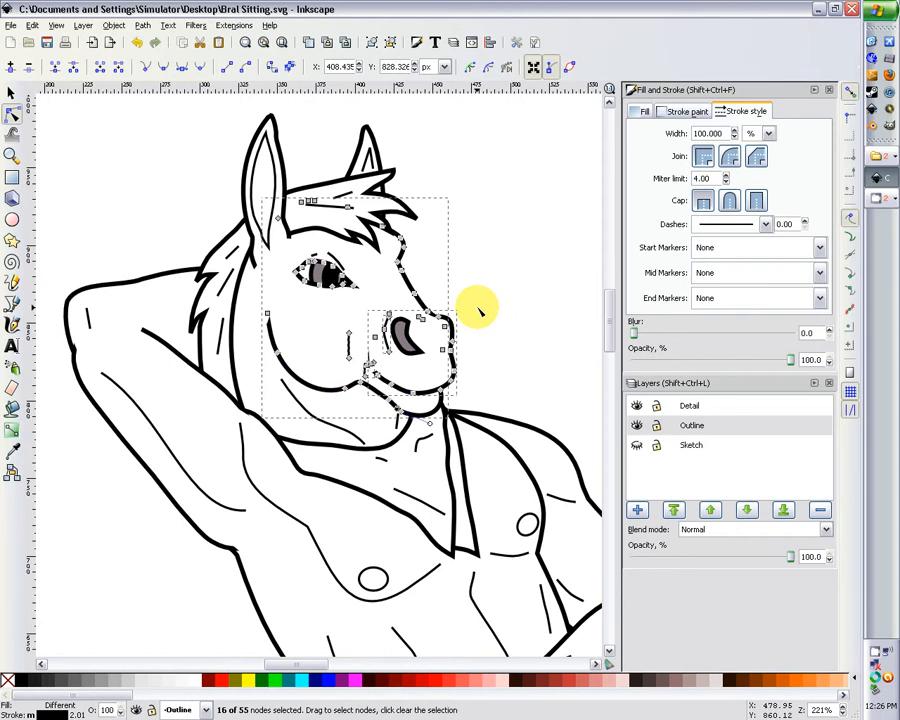
{"action": "left_click", "coordinate": [478, 308]}
{"action": "key", "text": "minus"}
{"action": "key", "text": "minus"}
{"action": "key", "text": "minus"}
{"action": "key", "text": "minus"}
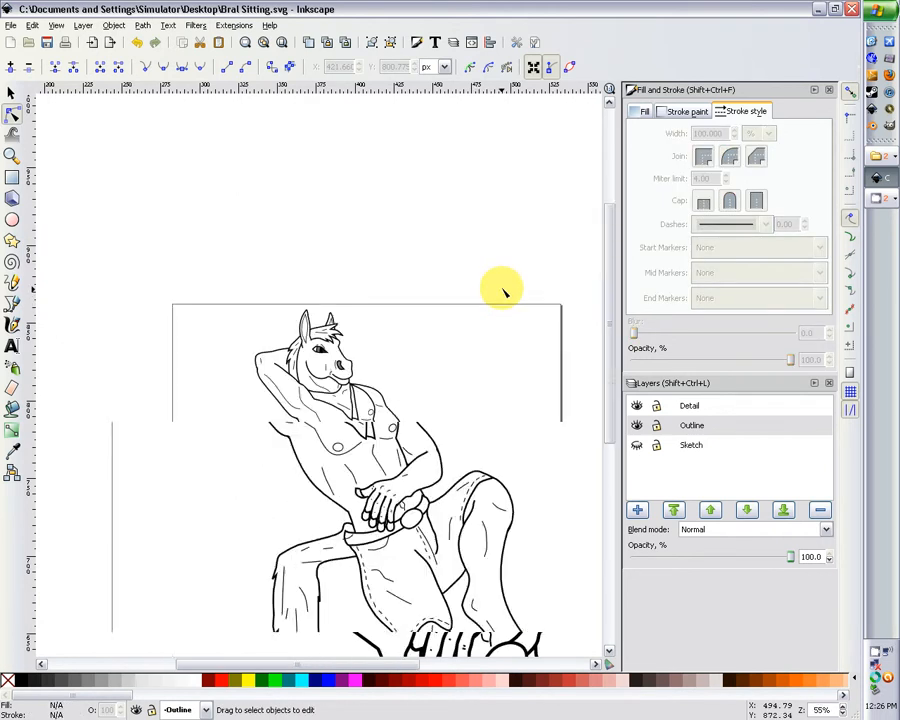
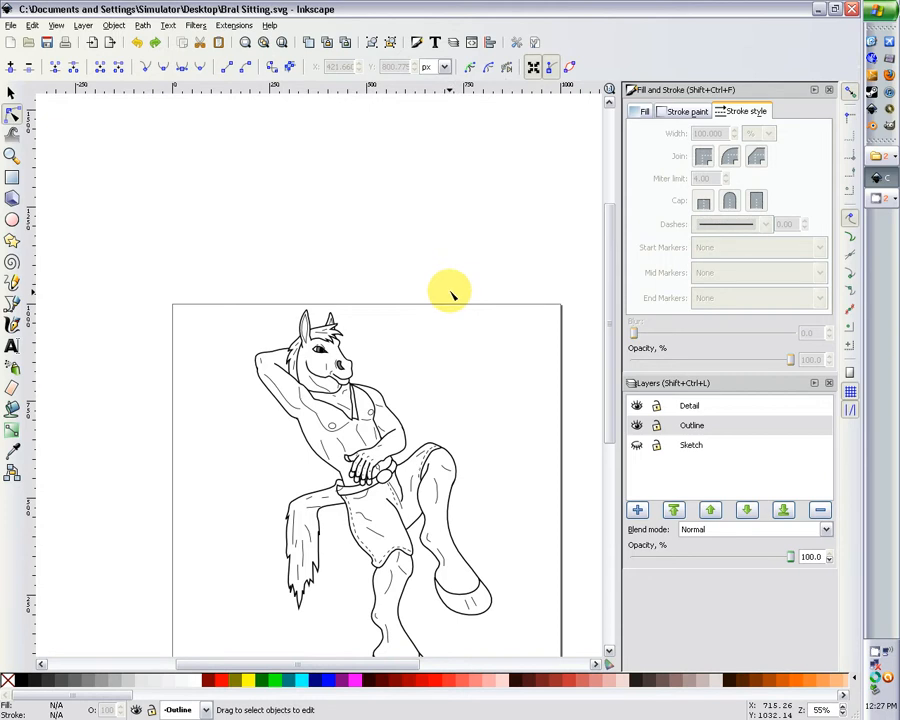
Step: Move the node in the lower bend of the cheek line slightly up and towards the mouth
{"action": "scroll", "coordinate": [420, 338], "scroll_direction": "up", "scroll_amount": 5, "text": "ctrl"}
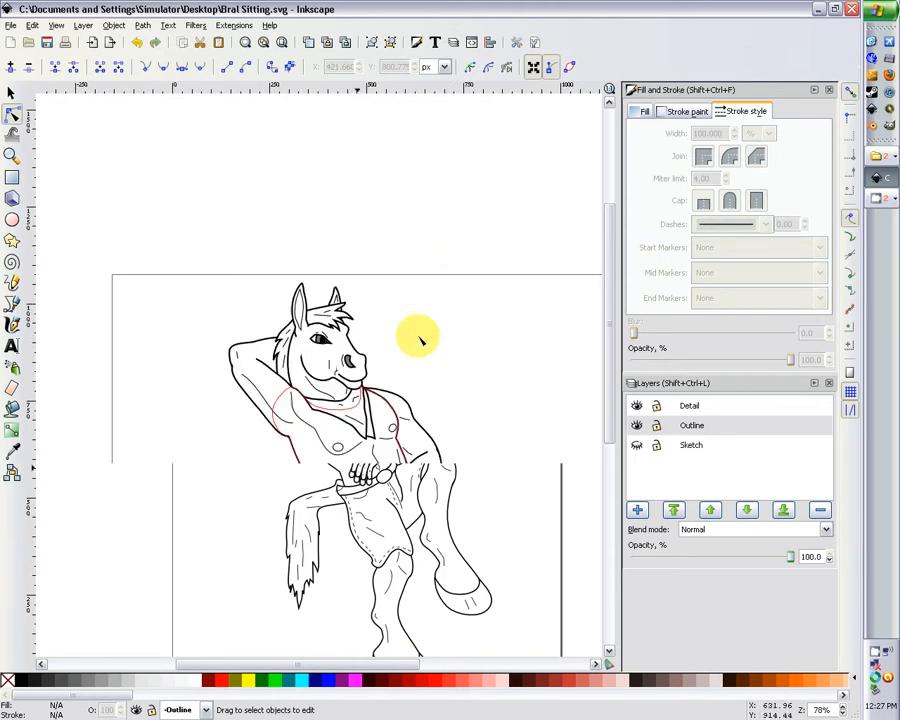
{"action": "left_click", "coordinate": [300, 390]}
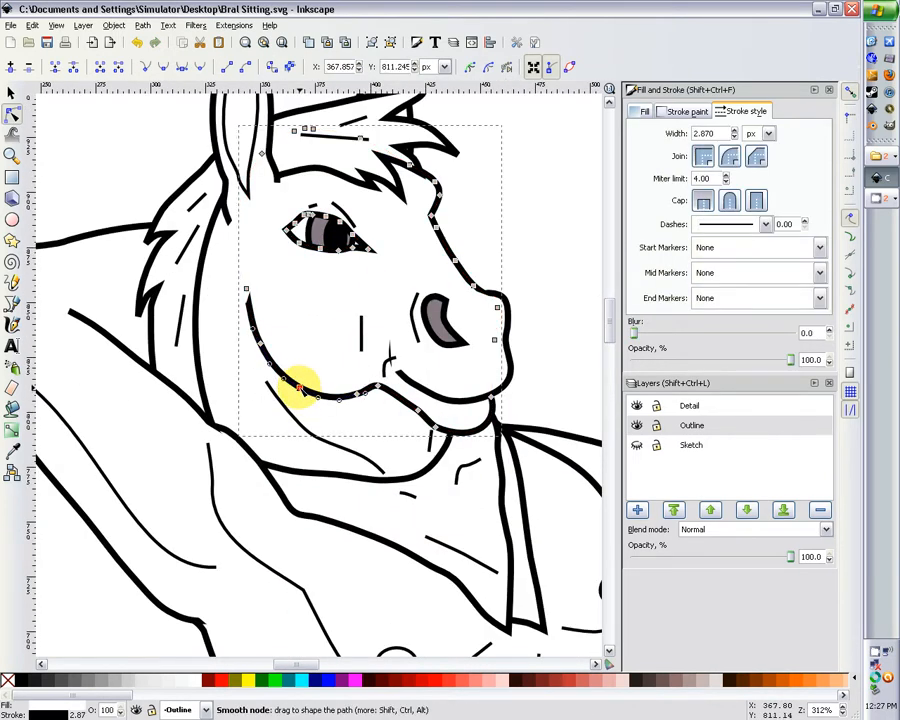
{"action": "left_click", "coordinate": [298, 380]}
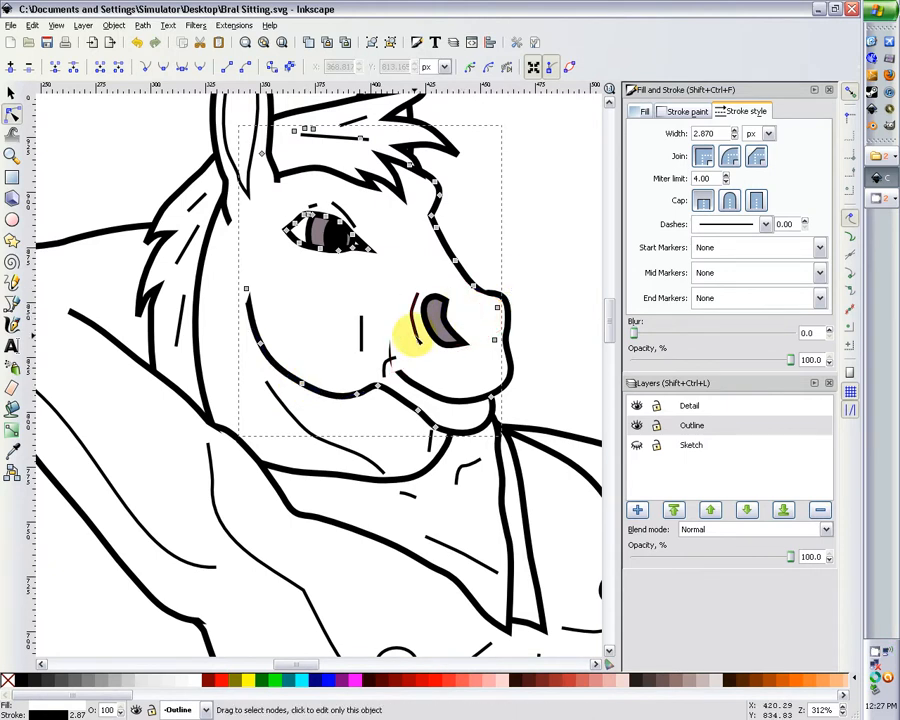
Step: Move the mouth-corner node of the strokeless white muzzle patch slightly back towards the cheek and deselect the patch
{"action": "left_click", "coordinate": [396, 358]}
{"action": "left_click_drag", "start_coordinate": [388, 367], "coordinate": [380, 366]}
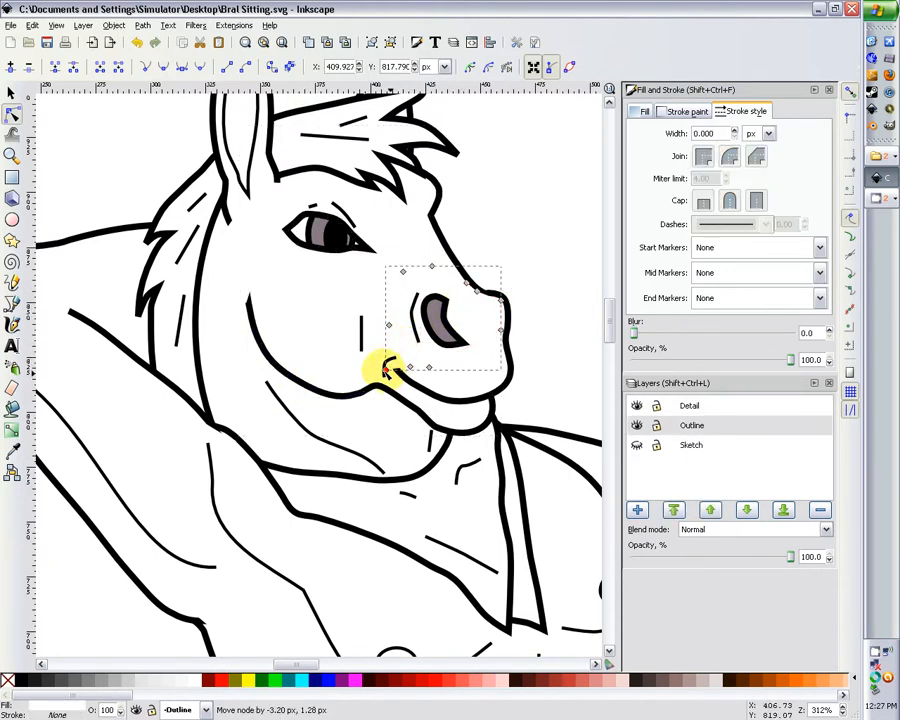
{"action": "left_click", "coordinate": [518, 276]}
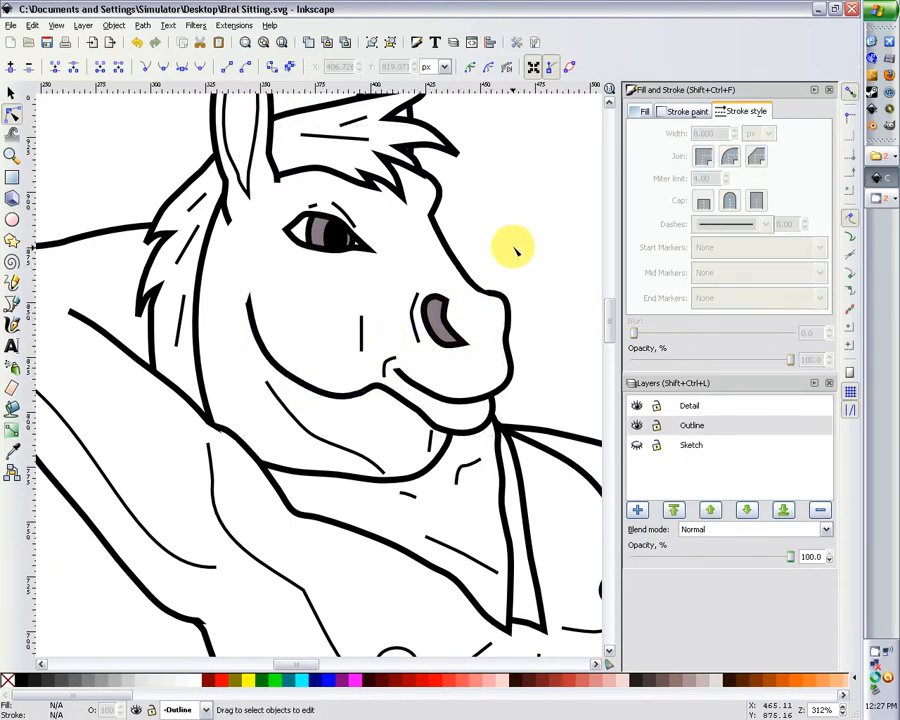
Step: Examine how the reshaped cheek and mouth corner look within the whole figure, then return to the head
{"action": "key", "text": "minus"}
{"action": "key", "text": "minus"}
{"action": "key", "text": "minus"}
{"action": "key", "text": "minus"}
{"action": "key", "text": "minus"}
{"action": "key", "text": "minus"}
{"action": "key", "text": "plus"}
{"action": "key", "text": "plus"}
{"action": "key", "text": "plus"}
{"action": "key", "text": "plus"}
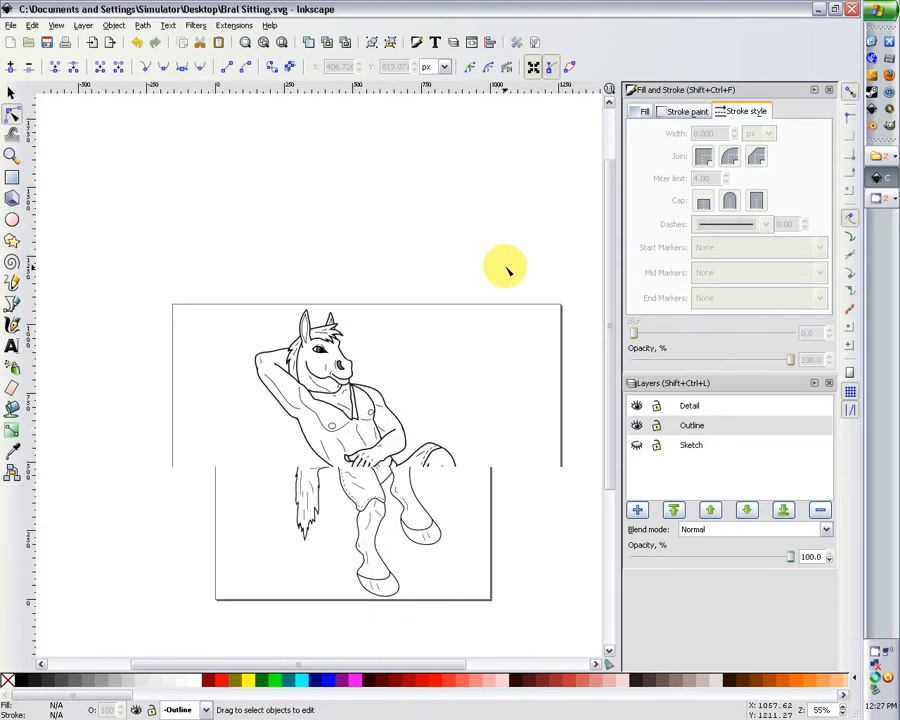
{"action": "key", "text": "plus"}
{"action": "key", "text": "plus"}
{"action": "key", "text": "plus"}
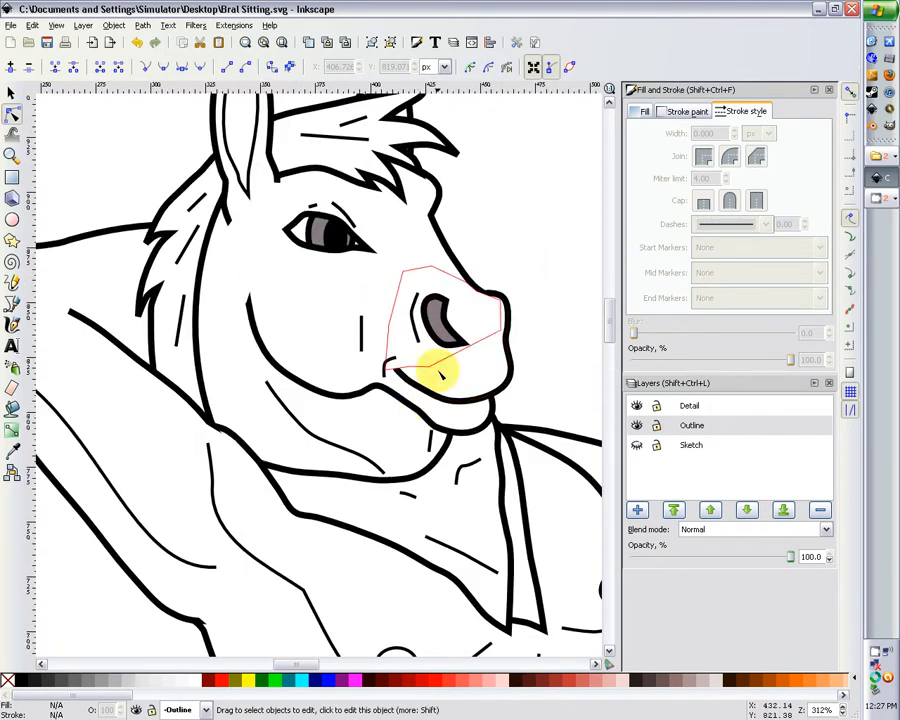
Step: Pull the lower node of the strokeless muzzle patch down over the mouth line to hide its rear end
{"action": "left_click", "coordinate": [410, 378]}
{"action": "left_click", "coordinate": [394, 362]}
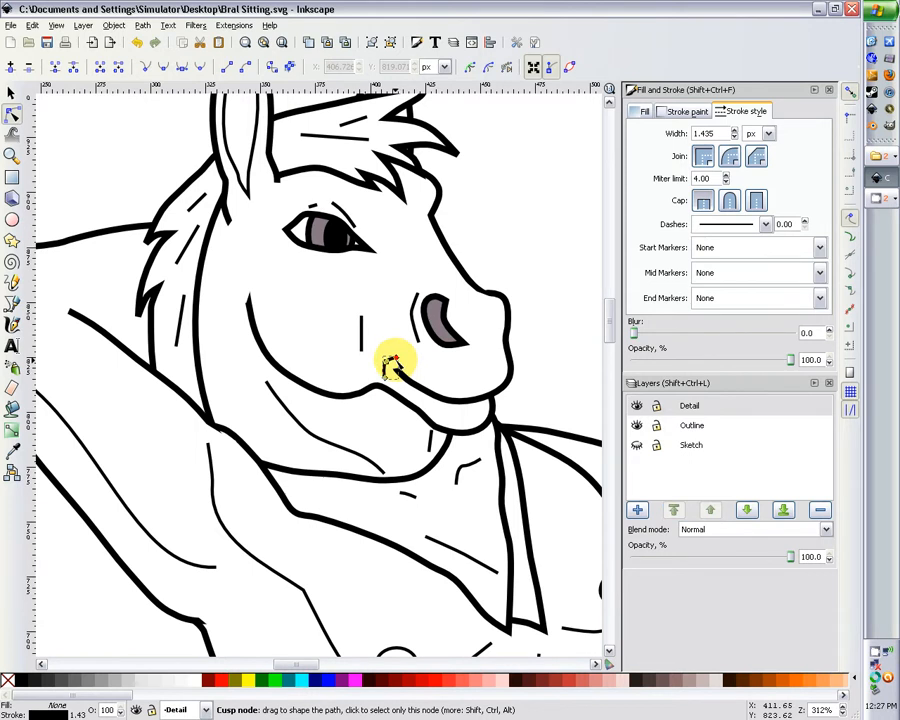
{"action": "left_click", "coordinate": [382, 338]}
{"action": "left_click", "coordinate": [389, 371]}
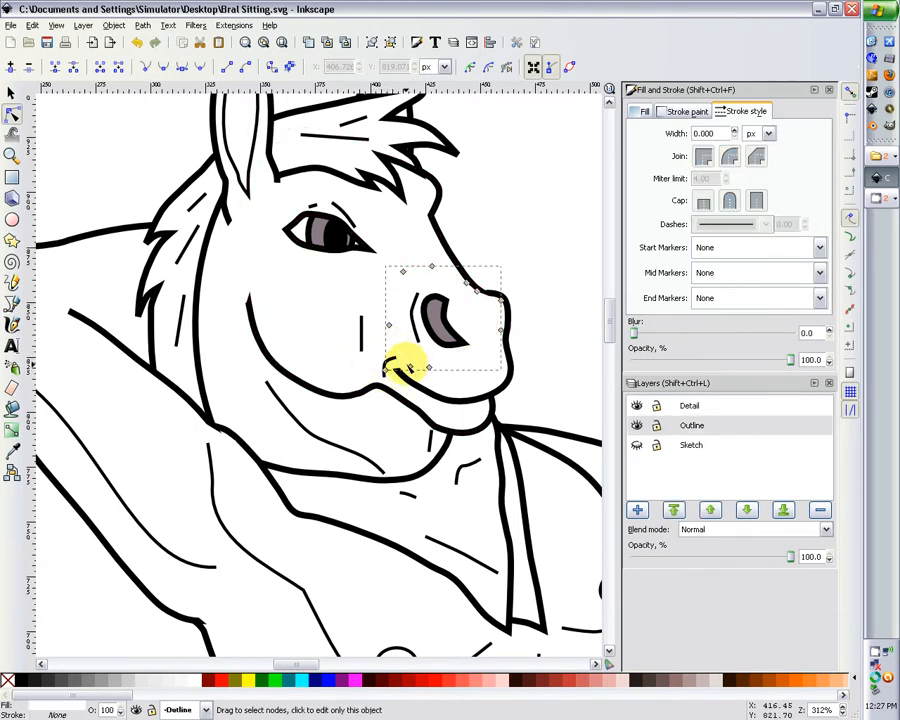
{"action": "left_click_drag", "start_coordinate": [406, 365], "coordinate": [409, 386]}
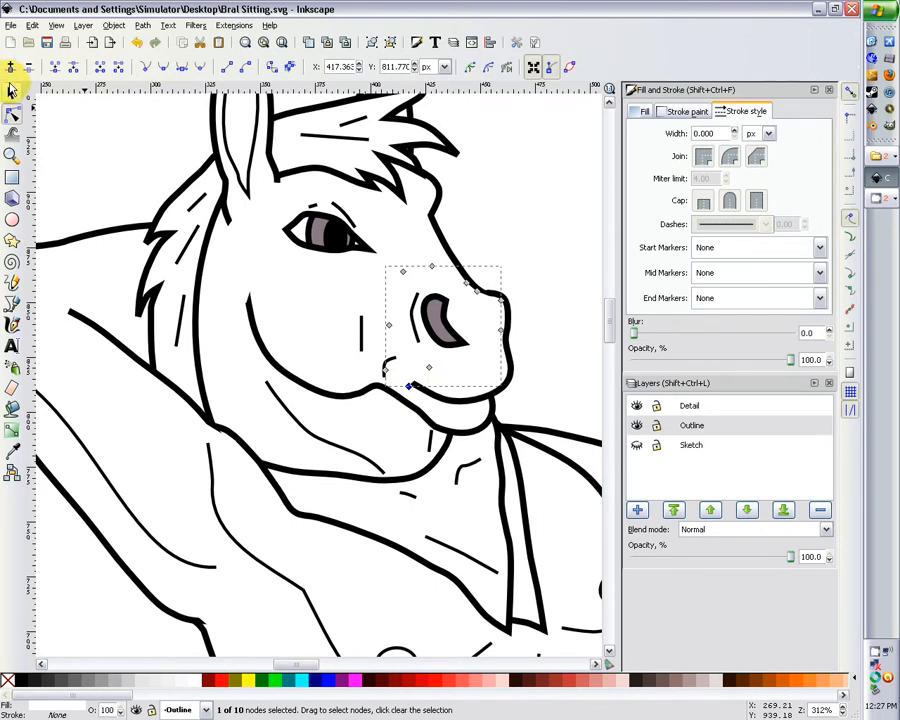
Step: Move the short curved crease at the mouth corner slightly forward, closer to the rear end of the mouth line
{"action": "left_click", "coordinate": [12, 90]}
{"action": "left_click", "coordinate": [388, 368]}
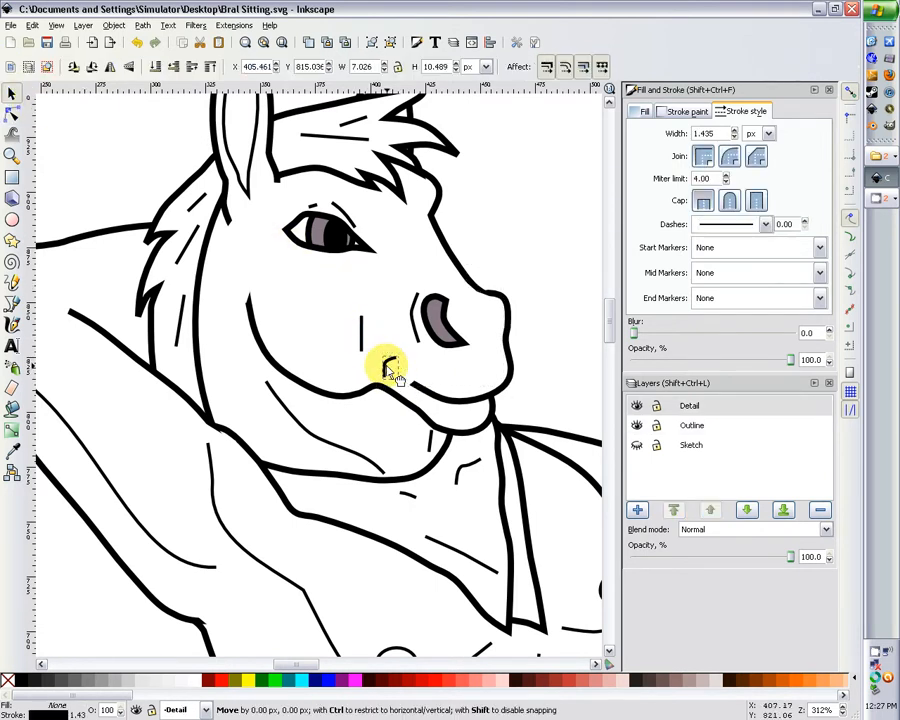
{"action": "left_click_drag", "start_coordinate": [390, 368], "coordinate": [402, 369]}
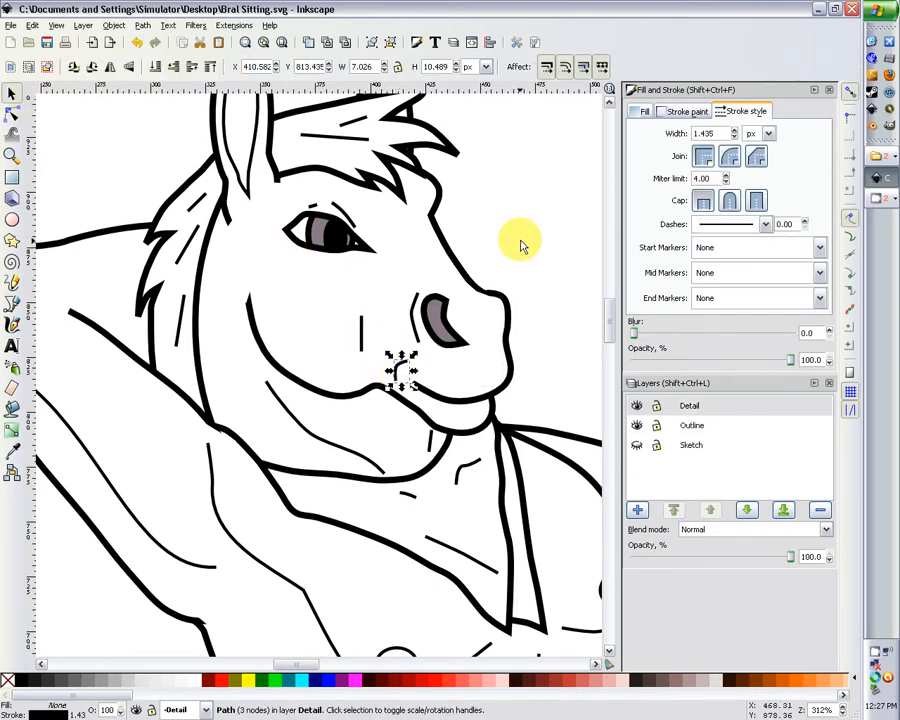
{"action": "key", "text": "Escape"}
Step: Examine the shortened mouth line and its crease in the whole drawing and return to the head
{"action": "key", "text": "minus"}
{"action": "key", "text": "minus"}
{"action": "key", "text": "minus"}
{"action": "key", "text": "minus"}
{"action": "key", "text": "minus"}
{"action": "key", "text": "minus"}
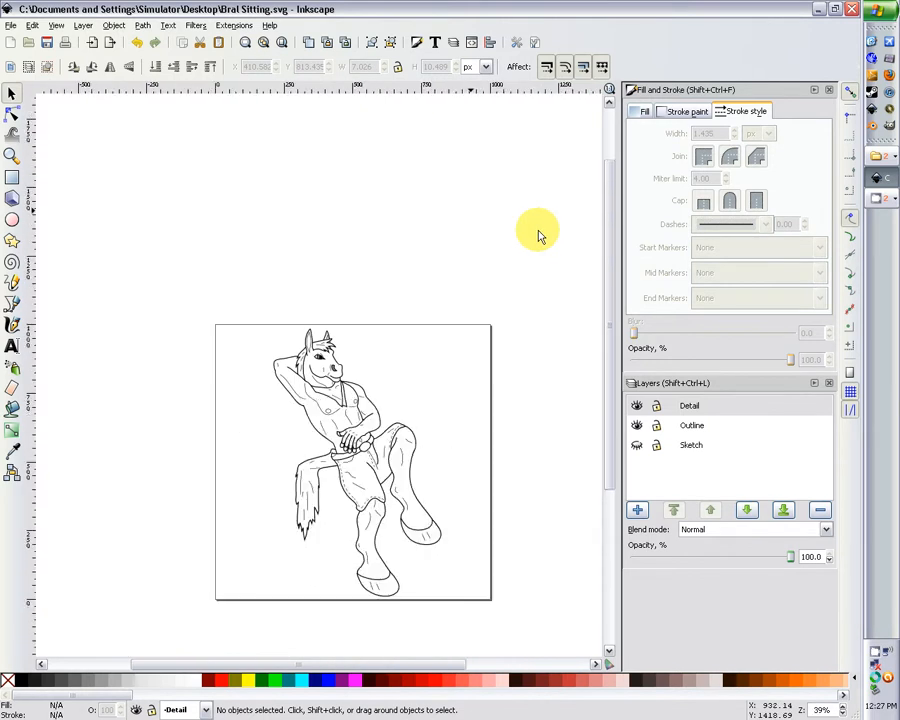
{"action": "key", "text": "plus"}
{"action": "key", "text": "plus"}
{"action": "key", "text": "plus"}
{"action": "key", "text": "plus"}
{"action": "key", "text": "plus"}
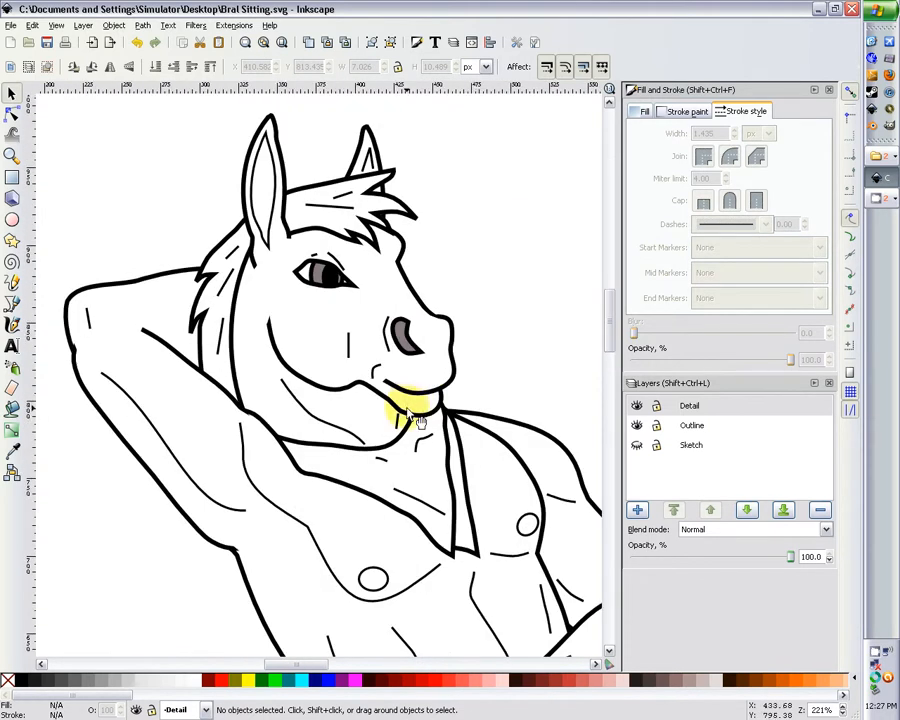
Step: Shift the lower nodes of the mouth line and the chin contour together slightly back and down, and deselect both outlines
{"action": "left_click", "coordinate": [411, 395]}
{"action": "left_click", "coordinate": [13, 110]}
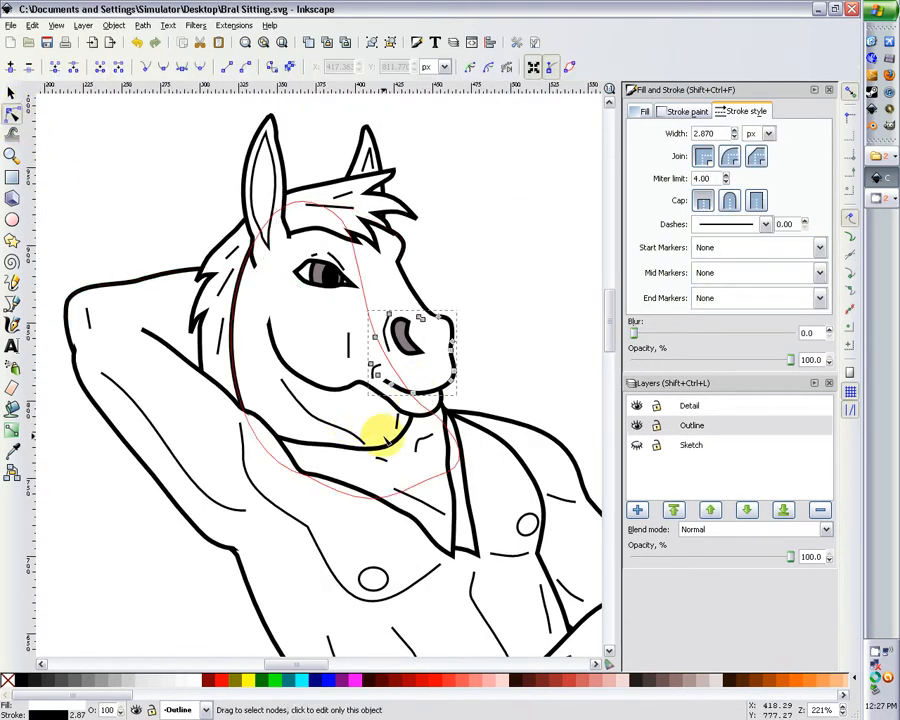
{"action": "left_click", "coordinate": [405, 408], "text": "shift"}
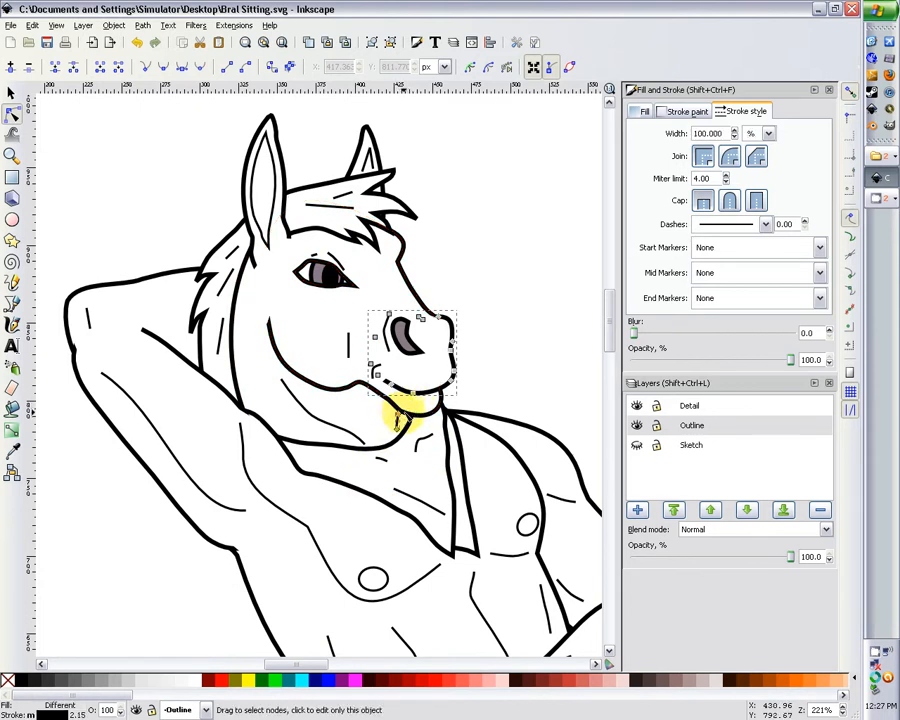
{"action": "left_click", "coordinate": [402, 384]}
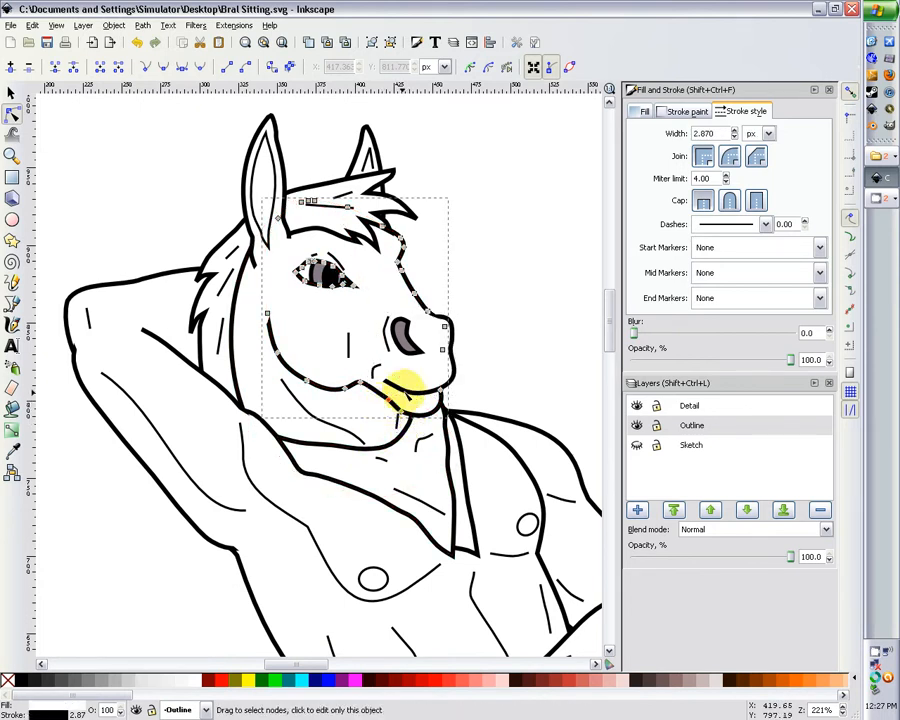
{"action": "left_click", "coordinate": [406, 398], "text": "shift"}
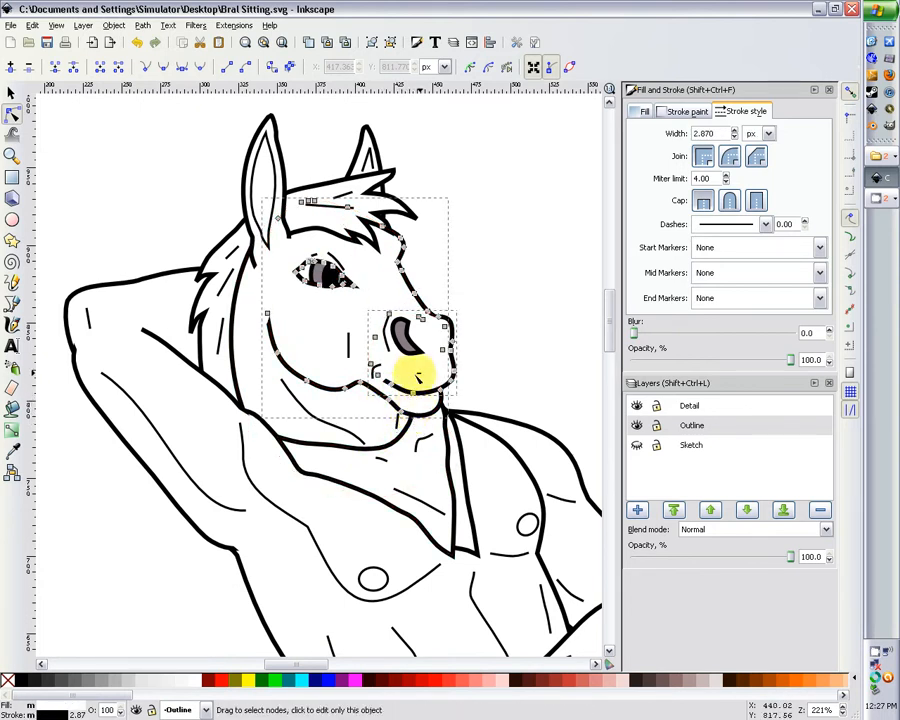
{"action": "left_click_drag", "start_coordinate": [415, 390], "coordinate": [410, 392]}
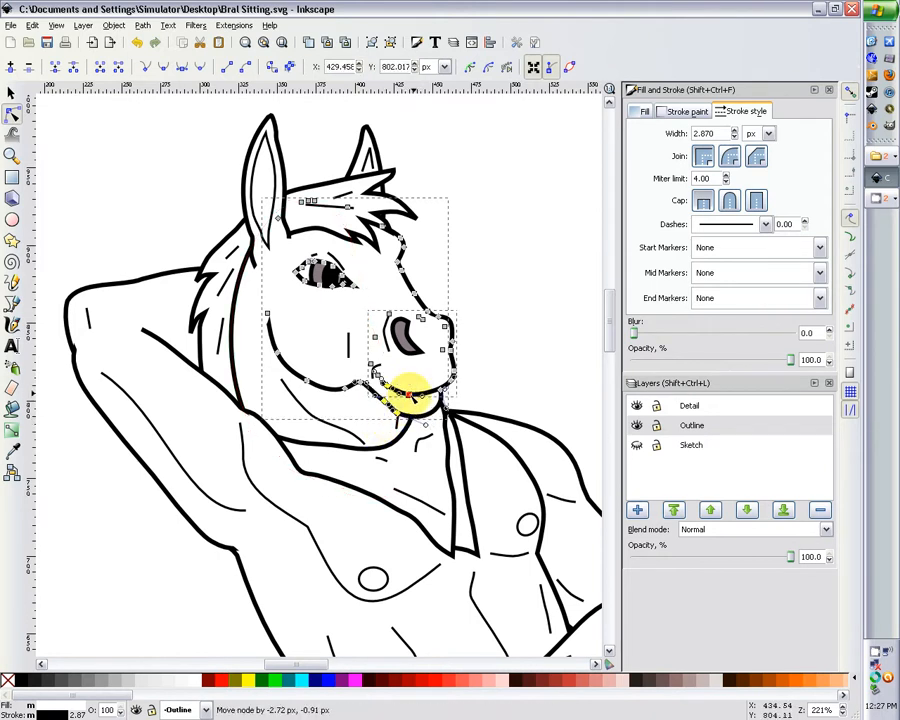
{"action": "left_click", "coordinate": [538, 333]}
Step: Examine the adjusted mouth and chin at full-figure scale, then up close on the muzzle
{"action": "key", "text": "minus"}
{"action": "key", "text": "minus"}
{"action": "key", "text": "minus"}
{"action": "key", "text": "minus"}
{"action": "key", "text": "minus"}
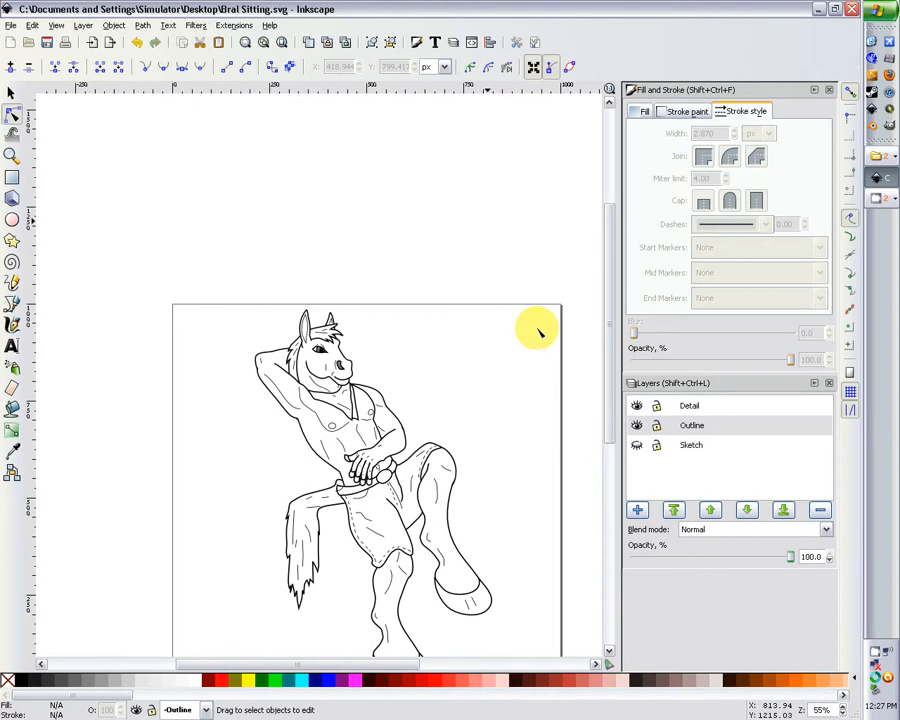
{"action": "key", "text": "plus"}
{"action": "key", "text": "plus"}
{"action": "key", "text": "plus"}
{"action": "key", "text": "plus"}
{"action": "key", "text": "plus"}
{"action": "key", "text": "plus"}
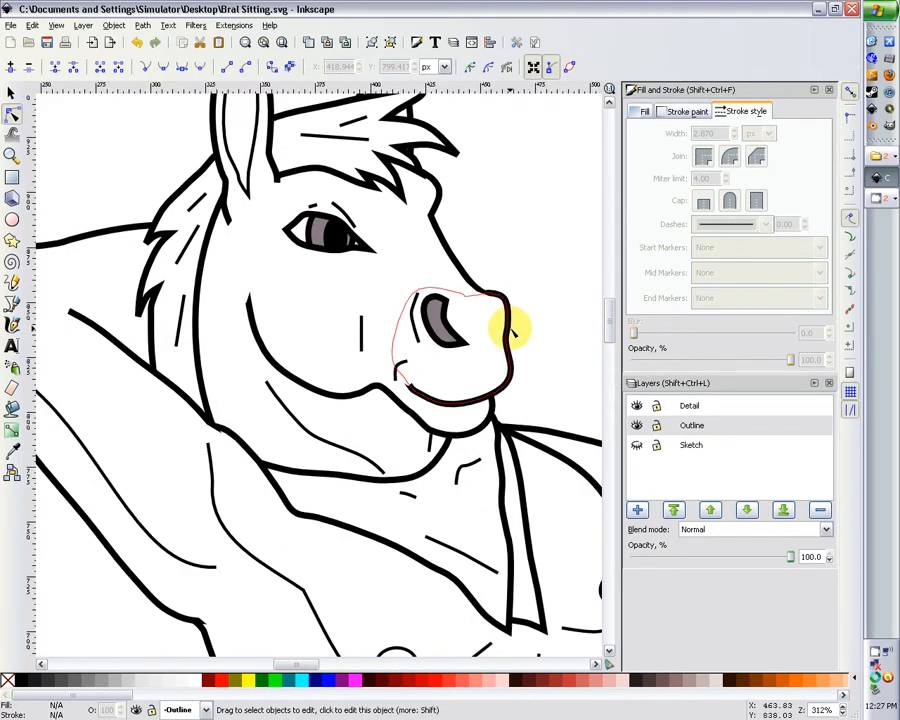
Step: Draw a short three-node, 1.5 px crease inside the nose tip on the Detail layer and adjust its middle node
{"action": "left_click", "coordinate": [12, 304]}
{"action": "left_click", "coordinate": [688, 405]}
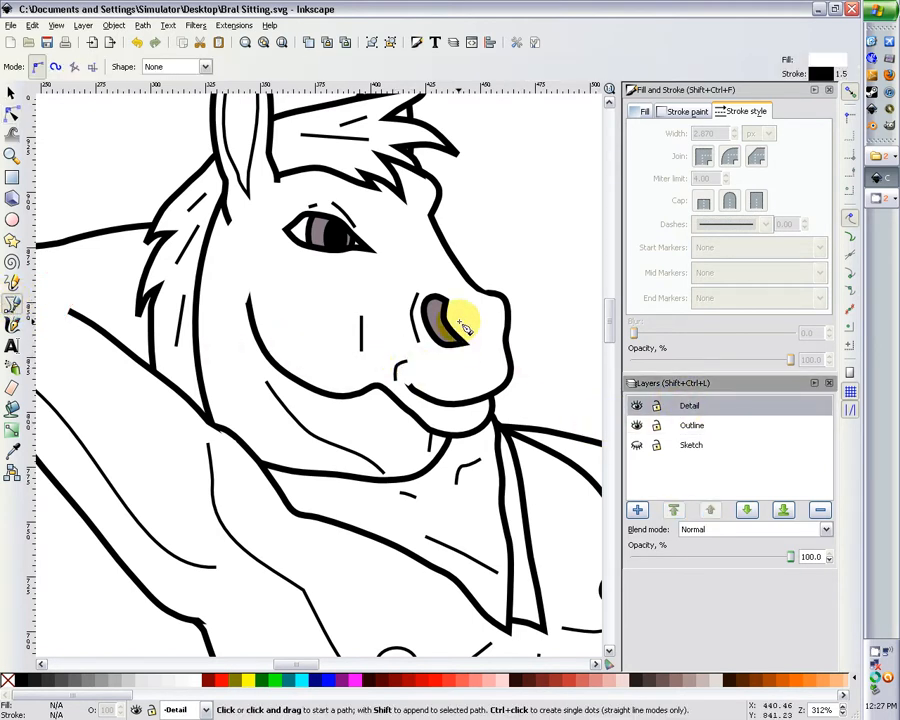
{"action": "left_click", "coordinate": [484, 301]}
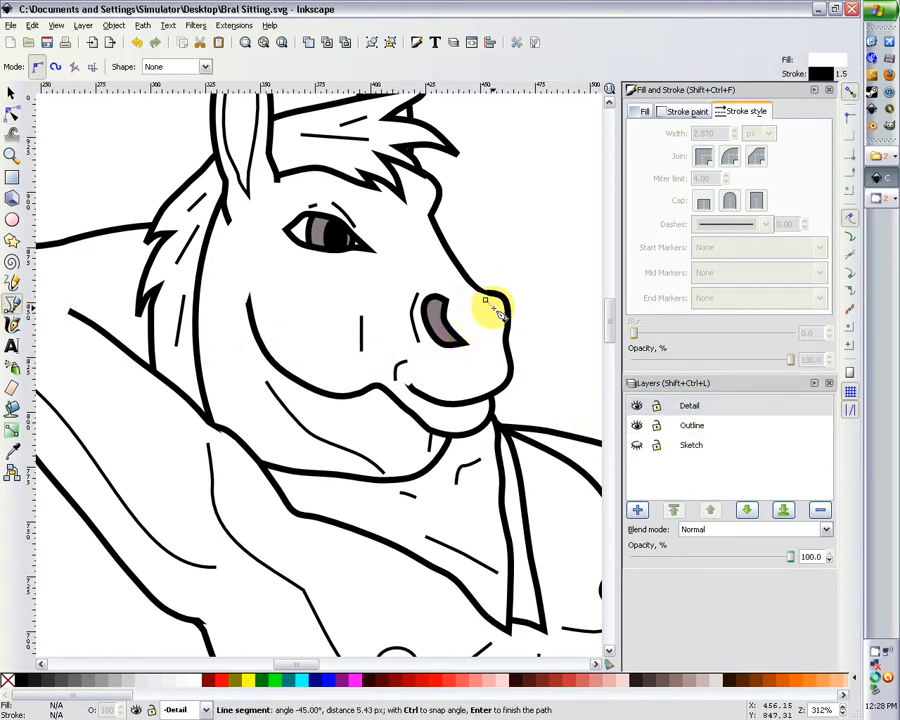
{"action": "double_click", "coordinate": [498, 325]}
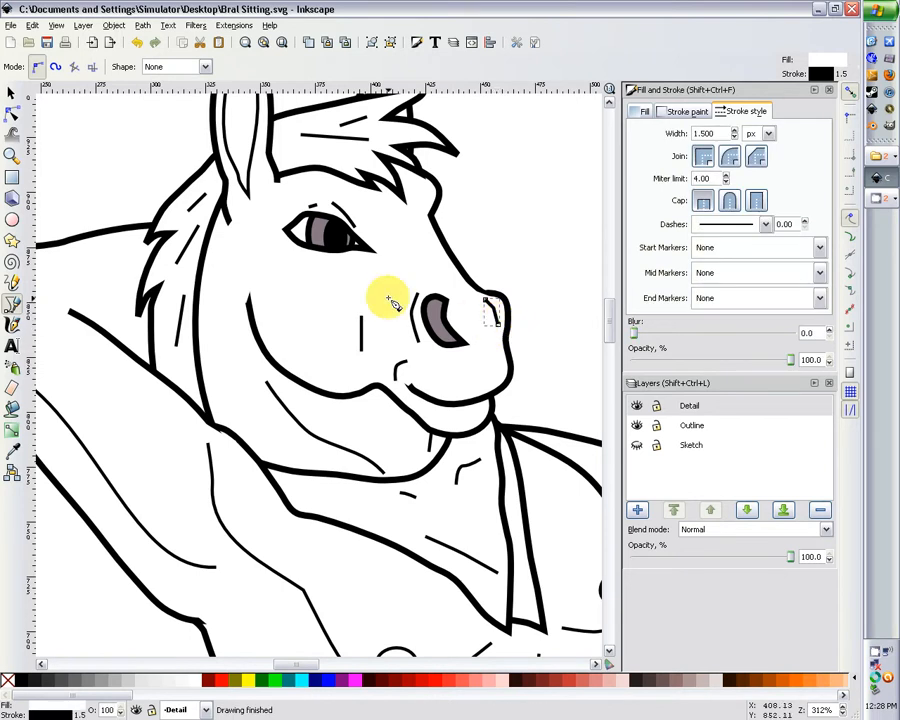
{"action": "left_click", "coordinate": [11, 113]}
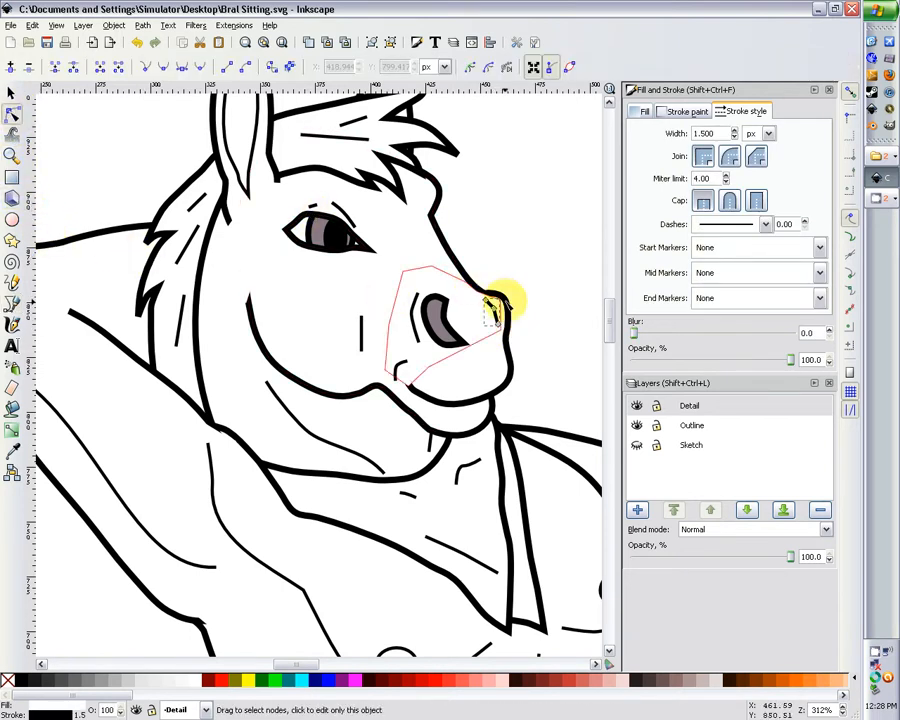
{"action": "left_click_drag", "start_coordinate": [488, 305], "coordinate": [483, 303]}
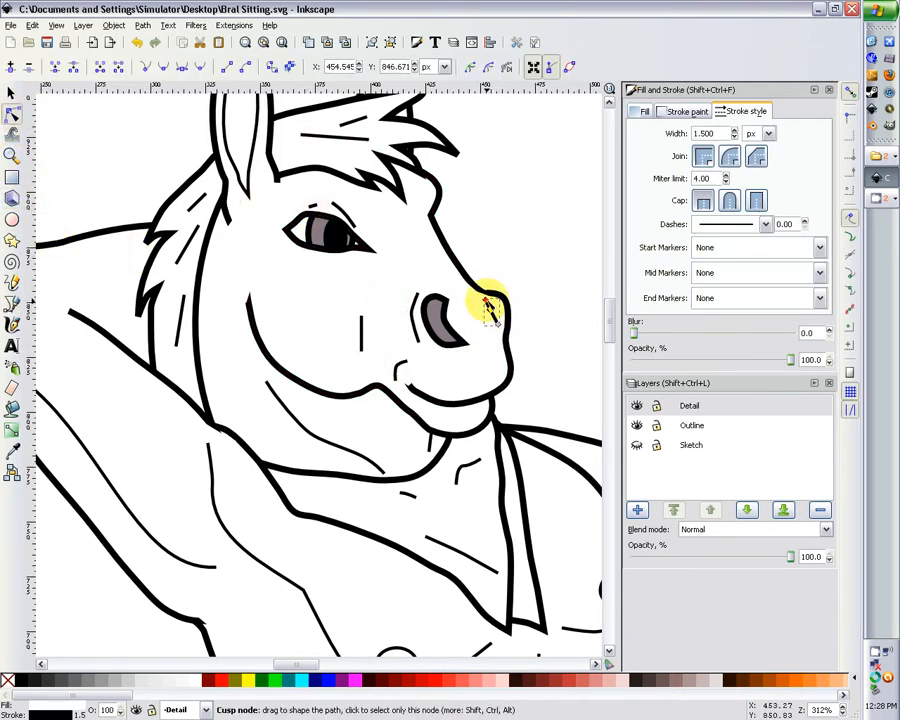
{"action": "key", "text": "Escape"}
{"action": "key", "text": "Escape"}
Step: Examine the new nose-tip crease from a distance and then at high magnification
{"action": "key", "text": "minus"}
{"action": "key", "text": "minus"}
{"action": "key", "text": "minus"}
{"action": "key", "text": "minus"}
{"action": "key", "text": "minus"}
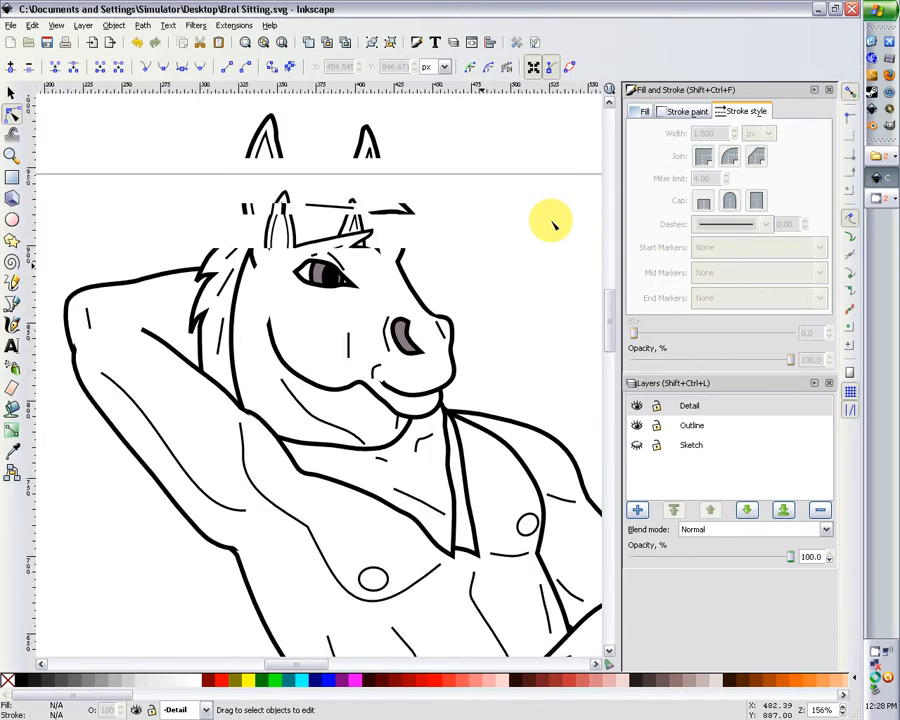
{"action": "key", "text": "plus"}
{"action": "key", "text": "plus"}
{"action": "key", "text": "plus"}
{"action": "key", "text": "plus"}
{"action": "key", "text": "plus"}
{"action": "key", "text": "plus"}
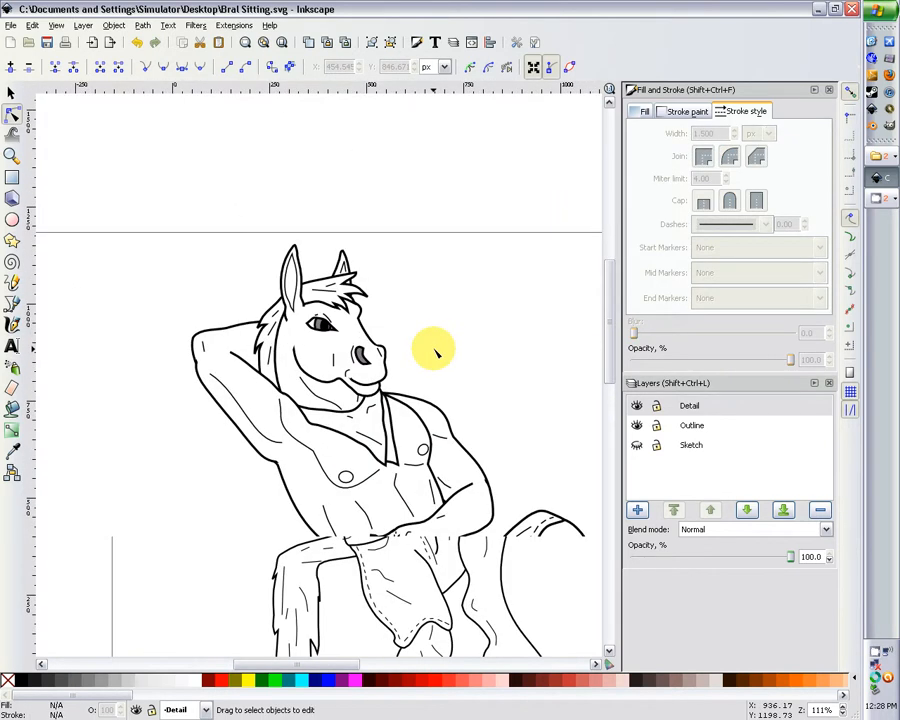
Step: Move the middle node of the nose-tip crease outwards so that it bends along the nose contour, and deselect it
{"action": "left_click", "coordinate": [560, 285]}
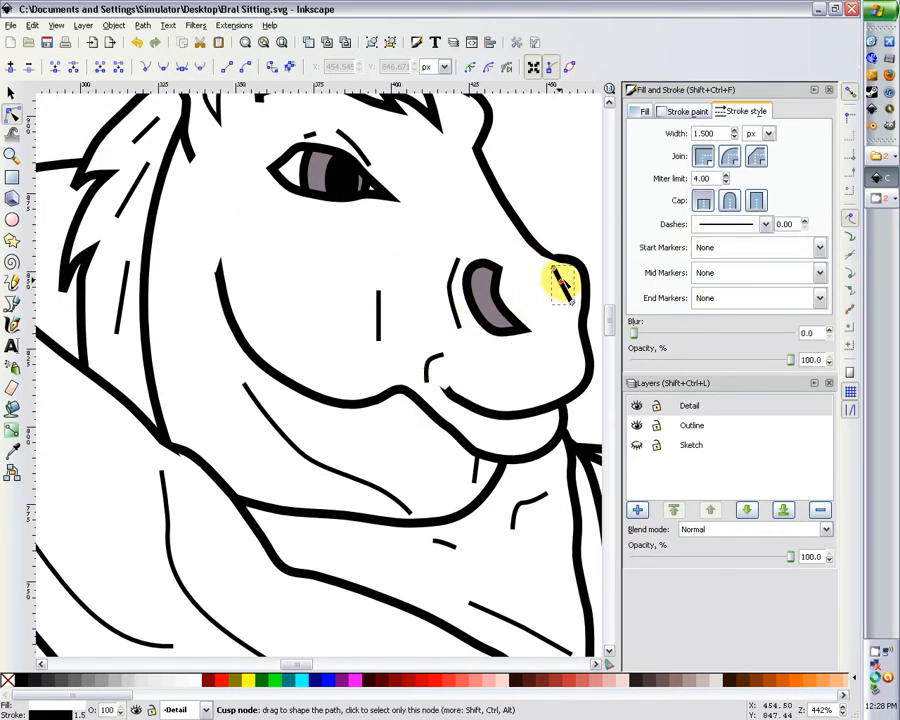
{"action": "left_click_drag", "start_coordinate": [558, 281], "coordinate": [566, 280]}
{"action": "left_click", "coordinate": [583, 244]}
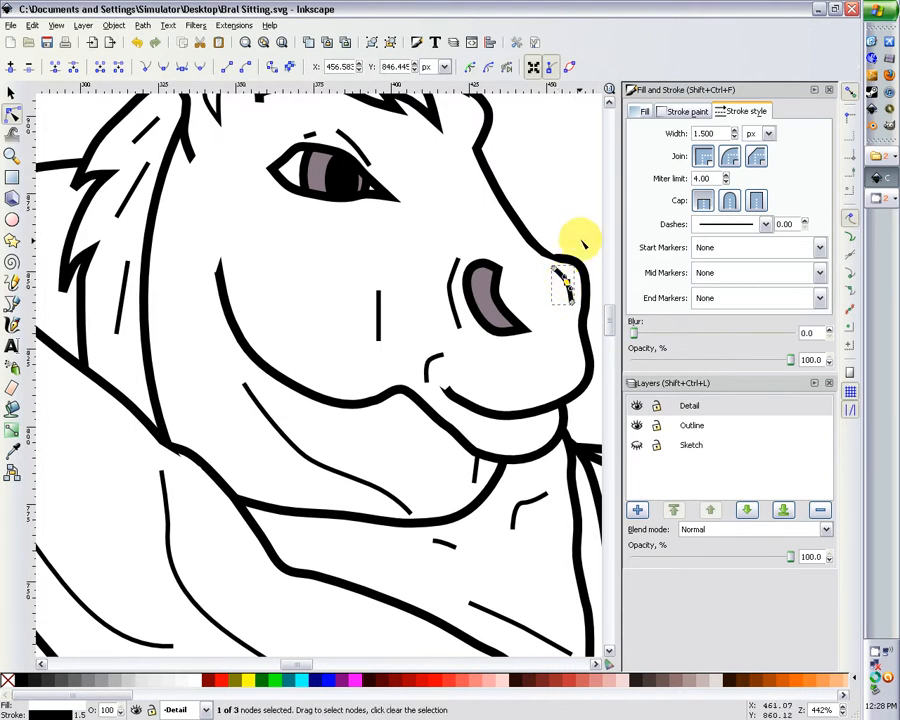
{"action": "left_click", "coordinate": [568, 237]}
Step: Move the strokeless muzzle patch's node at the nose tip slightly inwards and down, clear of the contour, and deselect it
{"action": "left_click", "coordinate": [584, 277]}
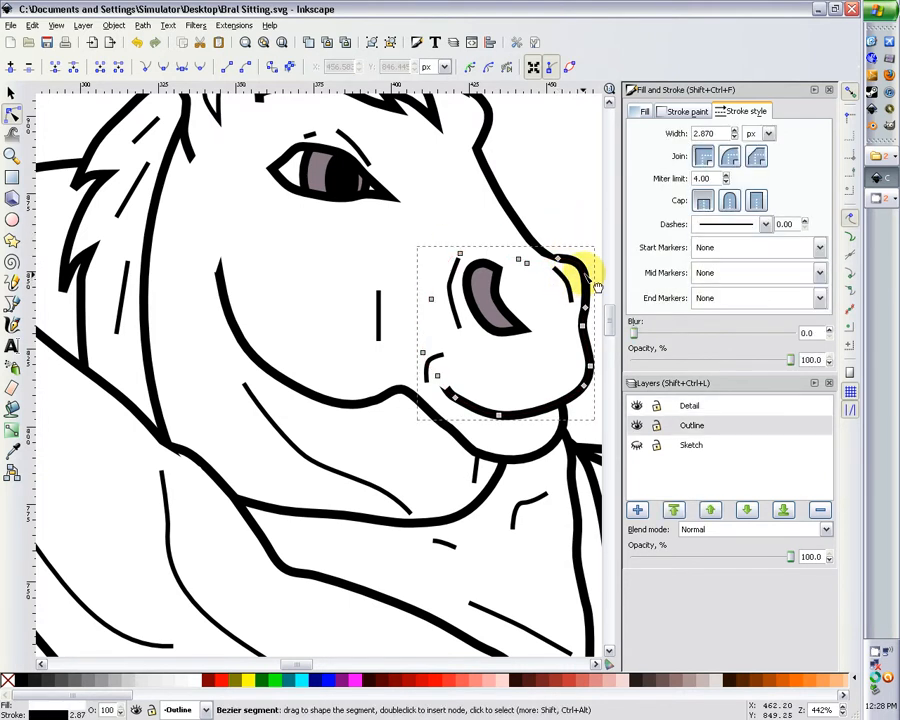
{"action": "left_click", "coordinate": [568, 272]}
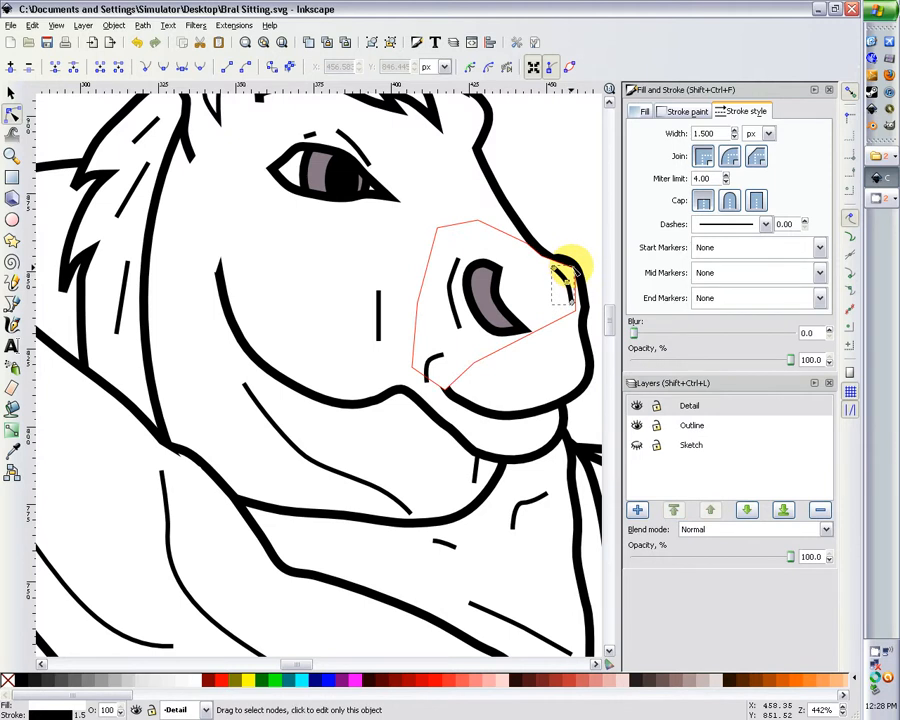
{"action": "left_click", "coordinate": [583, 283]}
{"action": "left_click_drag", "start_coordinate": [567, 266], "coordinate": [566, 273]}
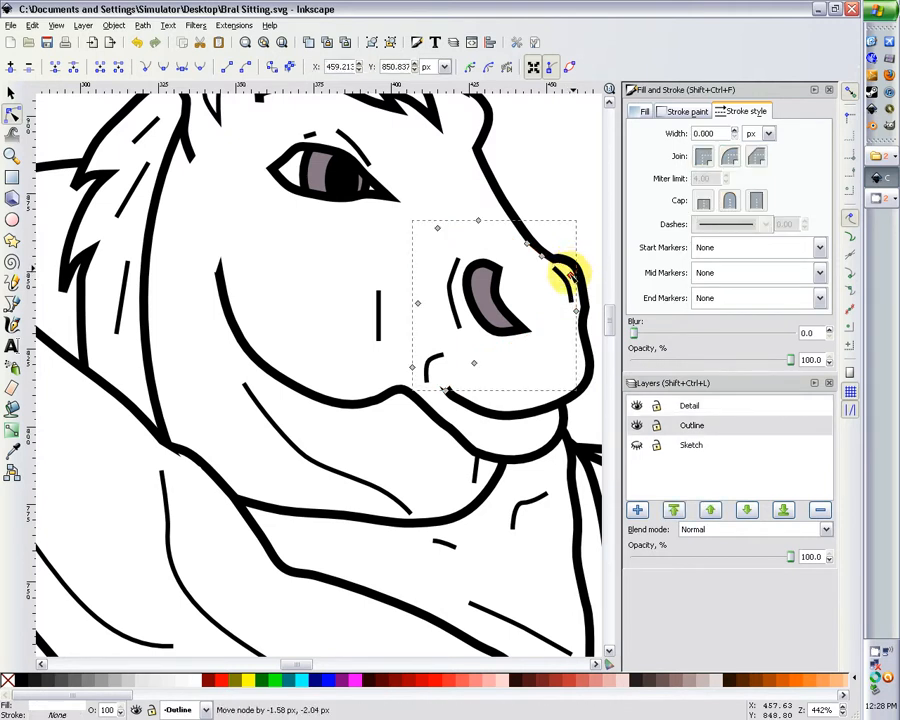
{"action": "left_click", "coordinate": [561, 236]}
{"action": "left_click", "coordinate": [558, 230]}
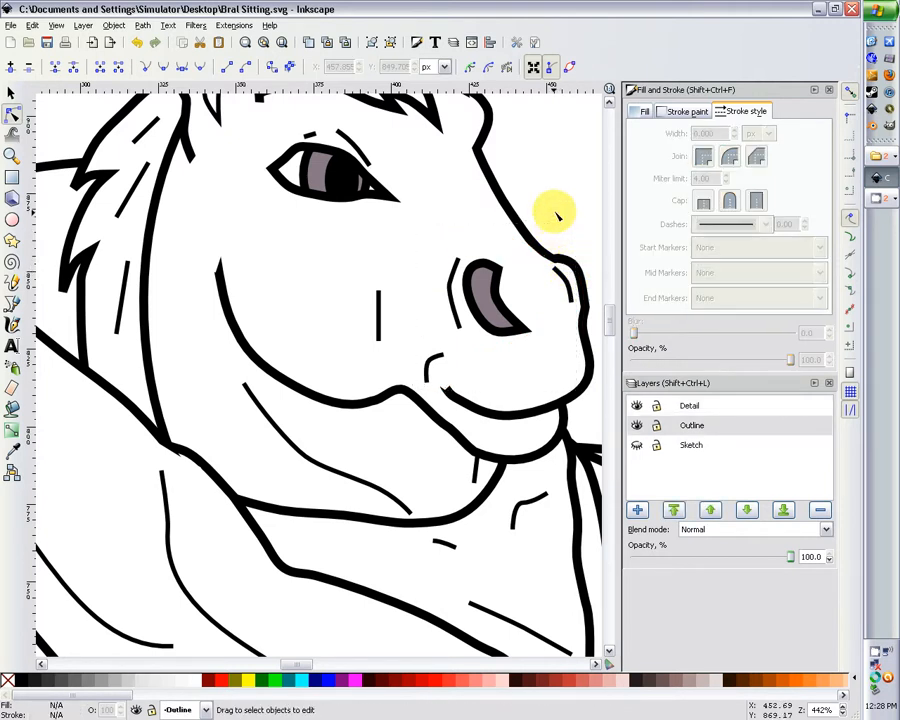
Step: Examine the whole figure from a distance and return to a close view of the muzzle
{"action": "key", "text": "minus"}
{"action": "key", "text": "minus"}
{"action": "key", "text": "minus"}
{"action": "key", "text": "minus"}
{"action": "key", "text": "minus"}
{"action": "key", "text": "minus"}
{"action": "key", "text": "minus"}
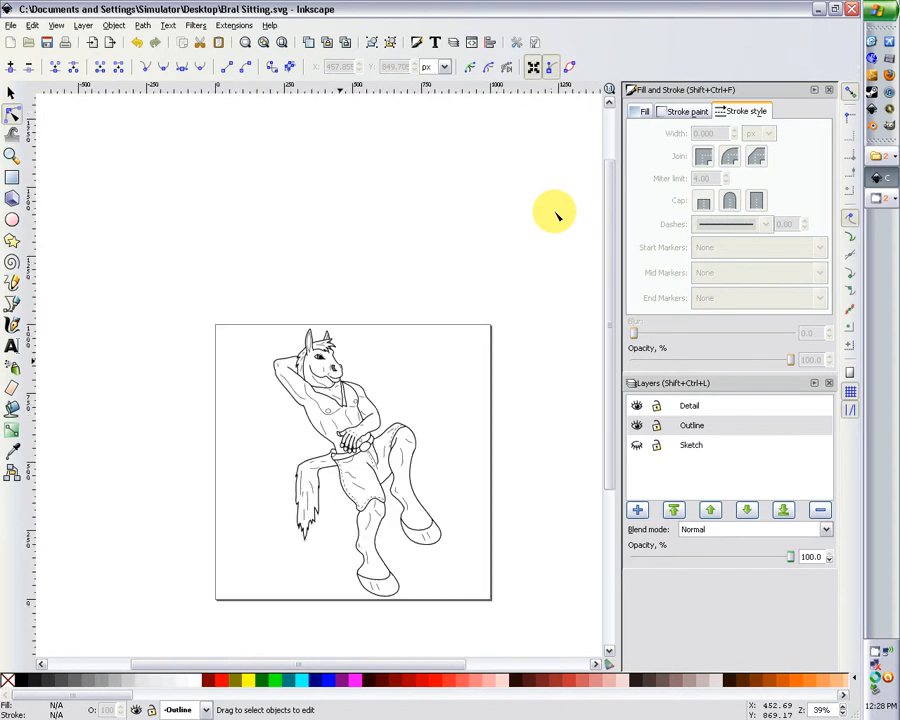
{"action": "key", "text": "plus"}
{"action": "key", "text": "plus"}
{"action": "key", "text": "plus"}
{"action": "key", "text": "plus"}
{"action": "key", "text": "plus"}
{"action": "key", "text": "plus"}
{"action": "key", "text": "plus"}
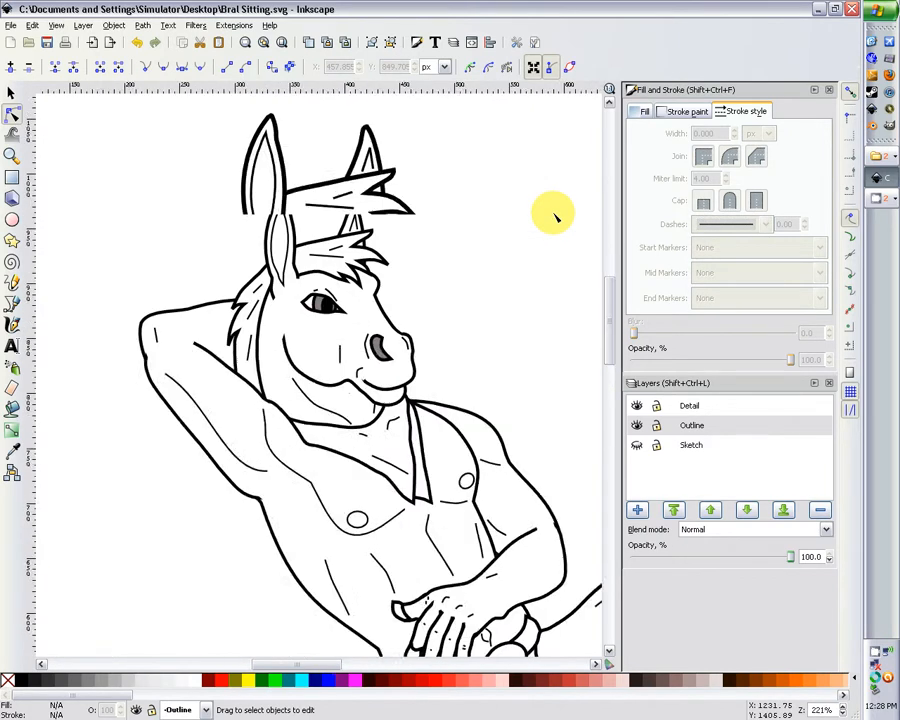
Step: Move the nodes at the top of the nose on the strokeless muzzle patch and muzzle outline together slightly up and inwards, and deselect them
{"action": "left_click", "coordinate": [541, 256]}
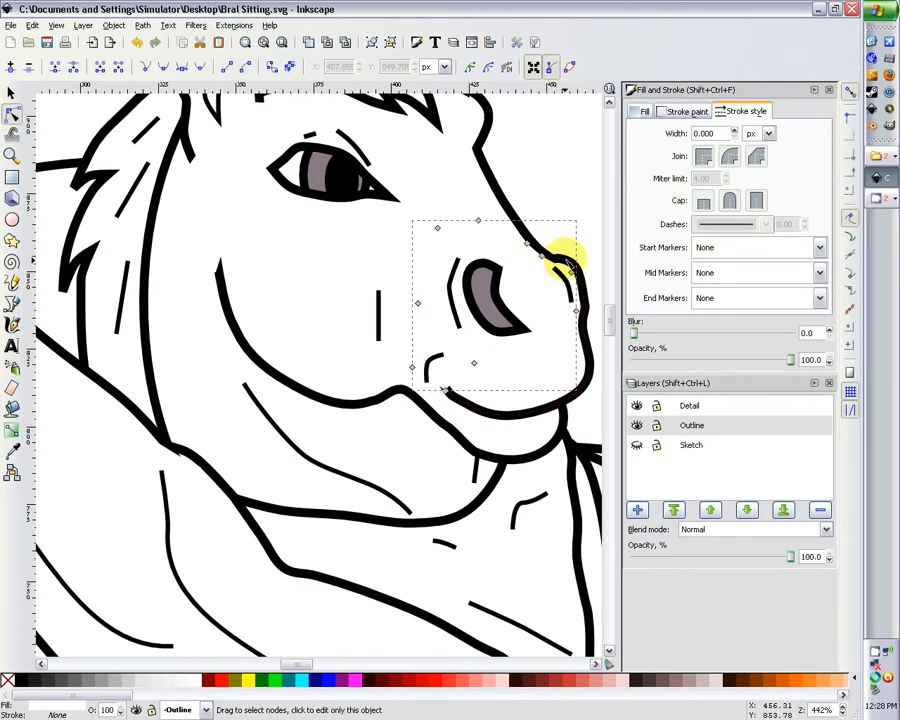
{"action": "left_click", "coordinate": [560, 256], "text": "shift"}
{"action": "left_click_drag", "start_coordinate": [540, 252], "coordinate": [522, 264]}
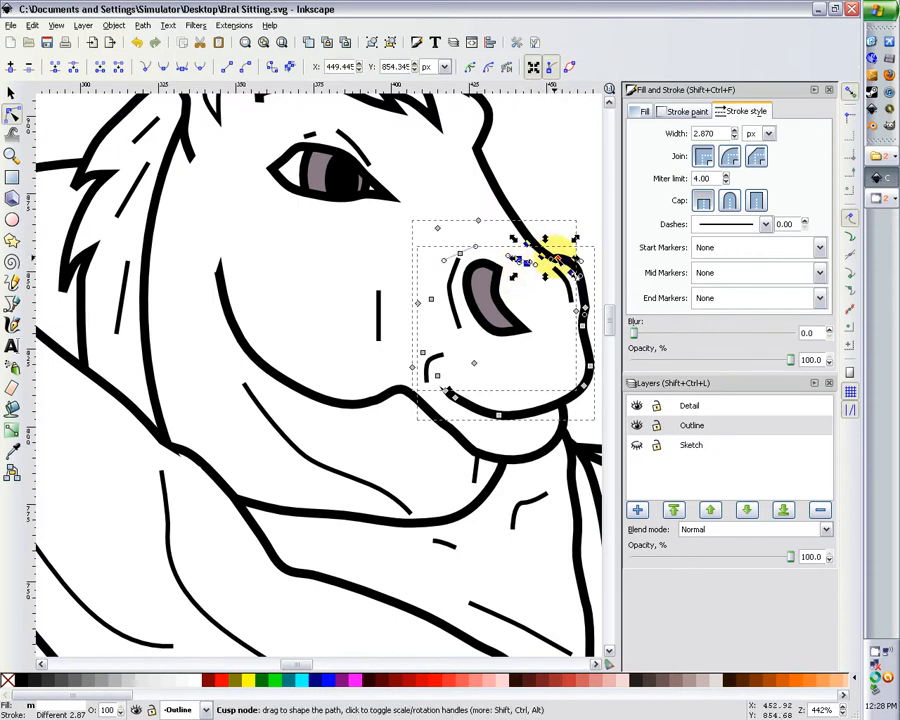
{"action": "left_click", "coordinate": [554, 209]}
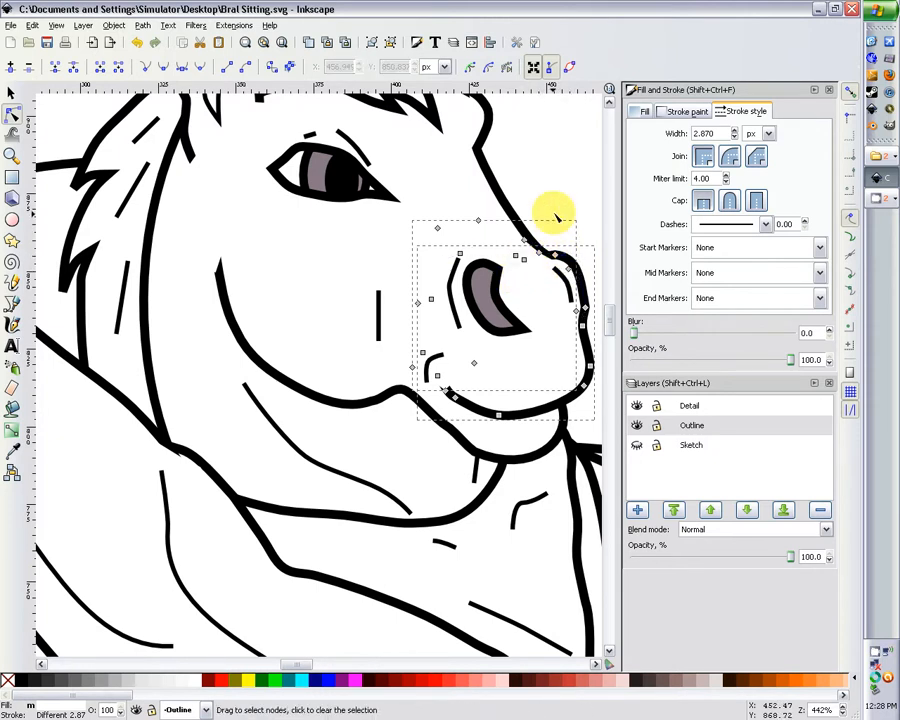
{"action": "left_click", "coordinate": [558, 210]}
Step: Save the drawing after viewing the adjusted nose at a smaller scale
{"action": "key", "text": "minus"}
{"action": "key", "text": "minus"}
{"action": "key", "text": "minus"}
{"action": "key", "text": "minus"}
{"action": "key", "text": "minus"}
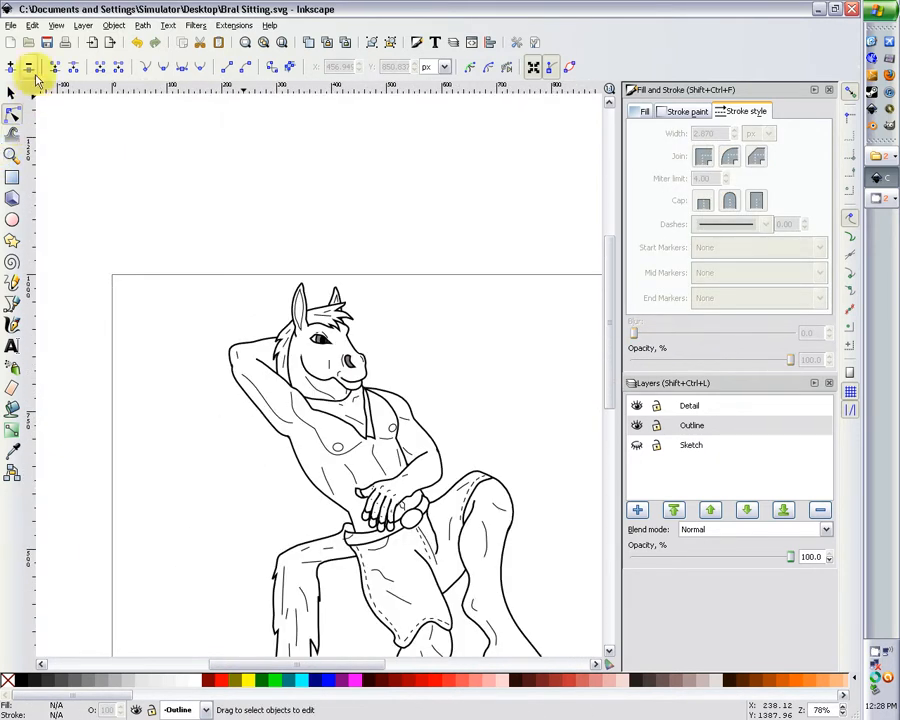
{"action": "left_click", "coordinate": [46, 43]}
{"action": "key", "text": "minus"}
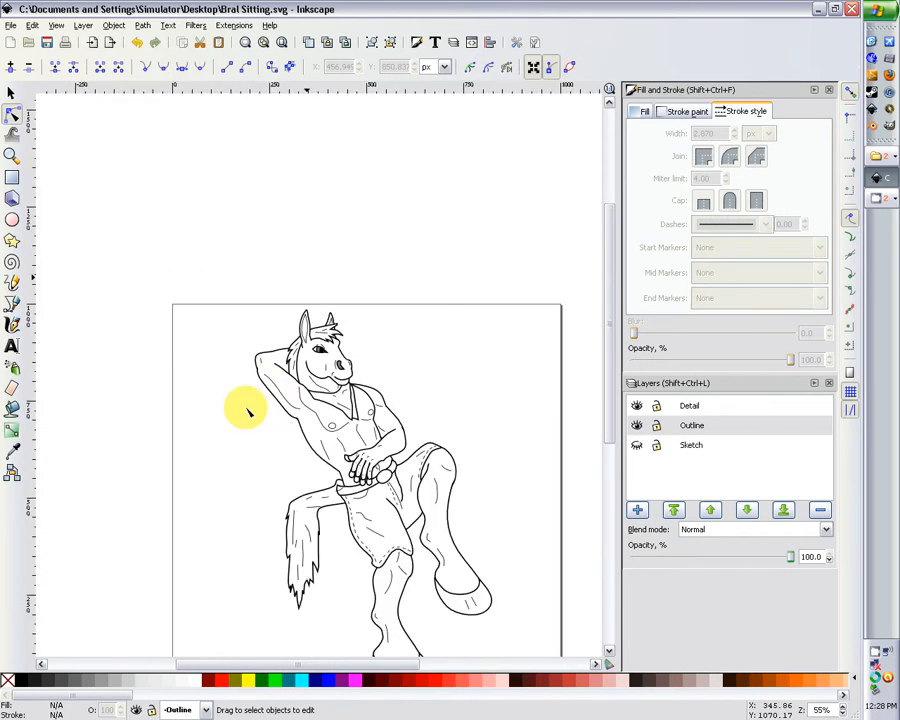
Step: Shorten the near ear's outline and inner line together from the tip to about 95 px high, and deselect them
{"action": "key", "text": "plus"}
{"action": "key", "text": "plus"}
{"action": "key", "text": "plus"}
{"action": "left_click", "coordinate": [294, 246]}
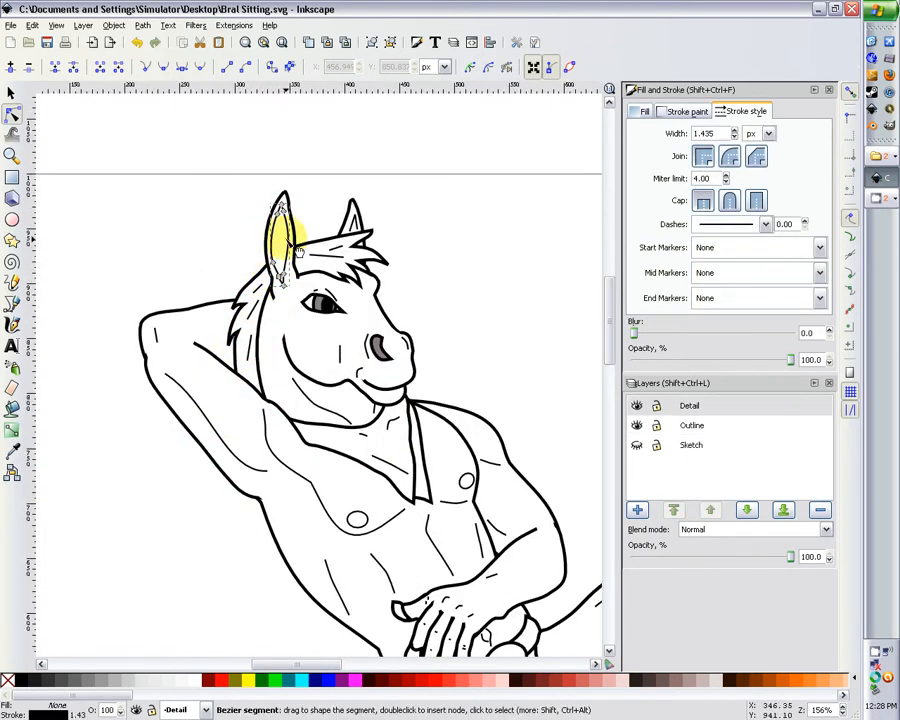
{"action": "left_click", "coordinate": [283, 212]}
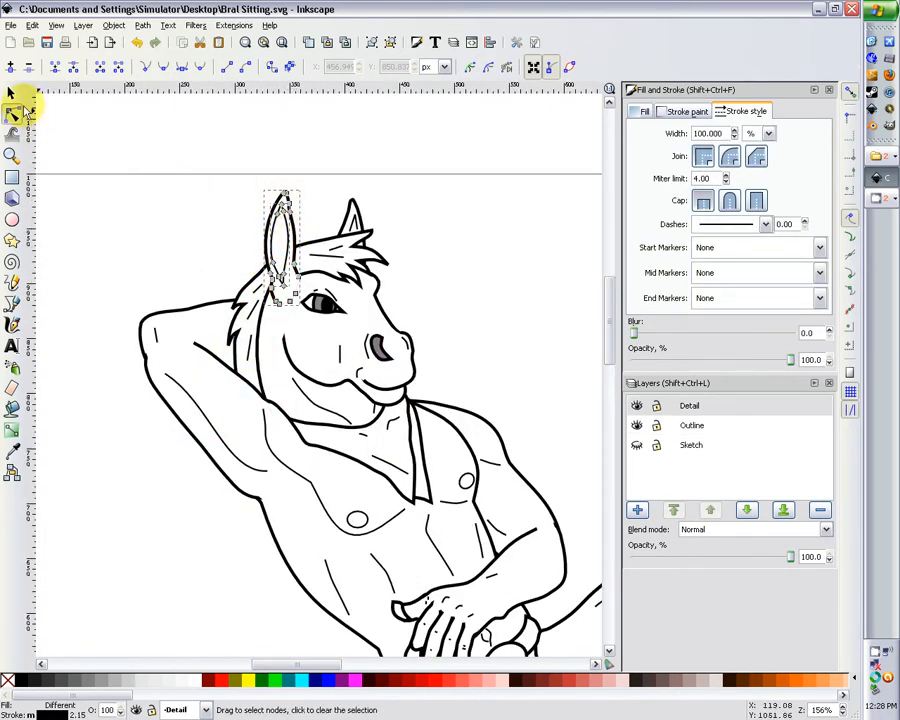
{"action": "left_click", "coordinate": [11, 93]}
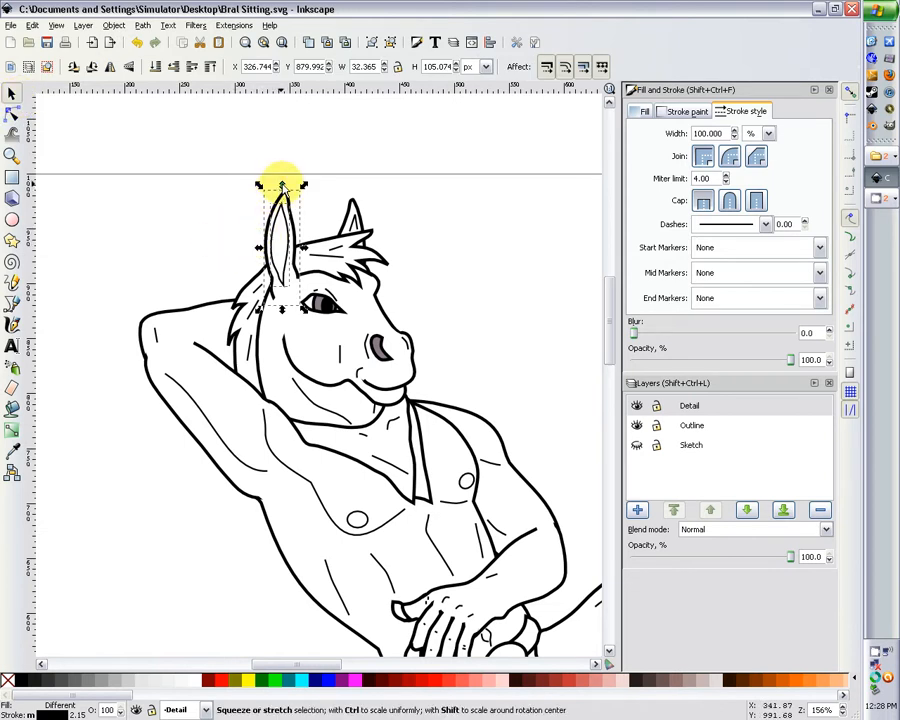
{"action": "left_click_drag", "start_coordinate": [282, 186], "coordinate": [283, 200]}
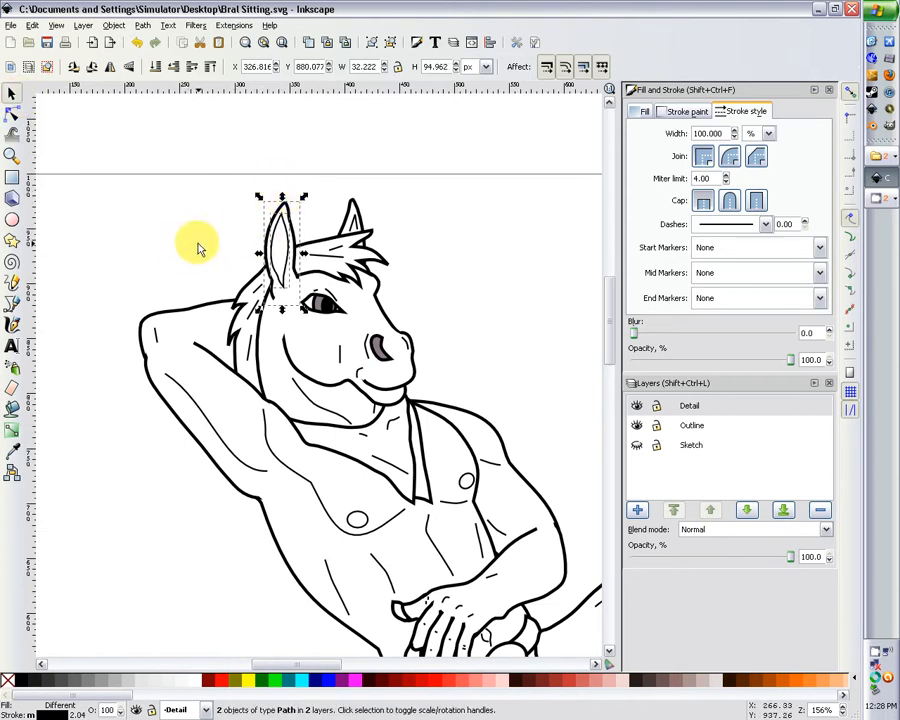
{"action": "left_click", "coordinate": [248, 204]}
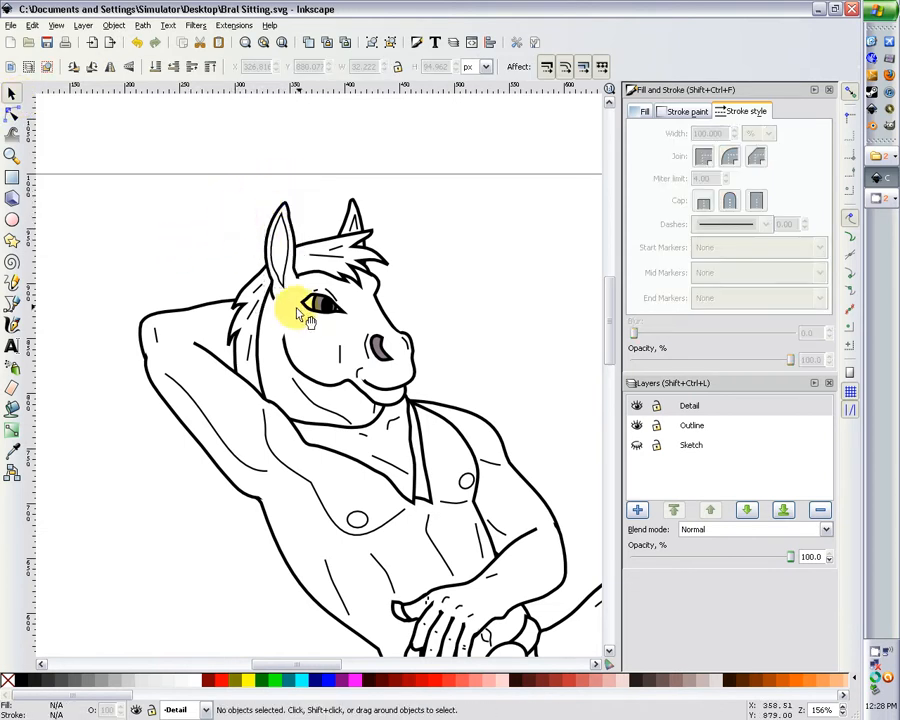
Step: Inspect the near ear's inner line and the nodes of its outline up close, leaving nothing selected
{"action": "left_click", "coordinate": [285, 221]}
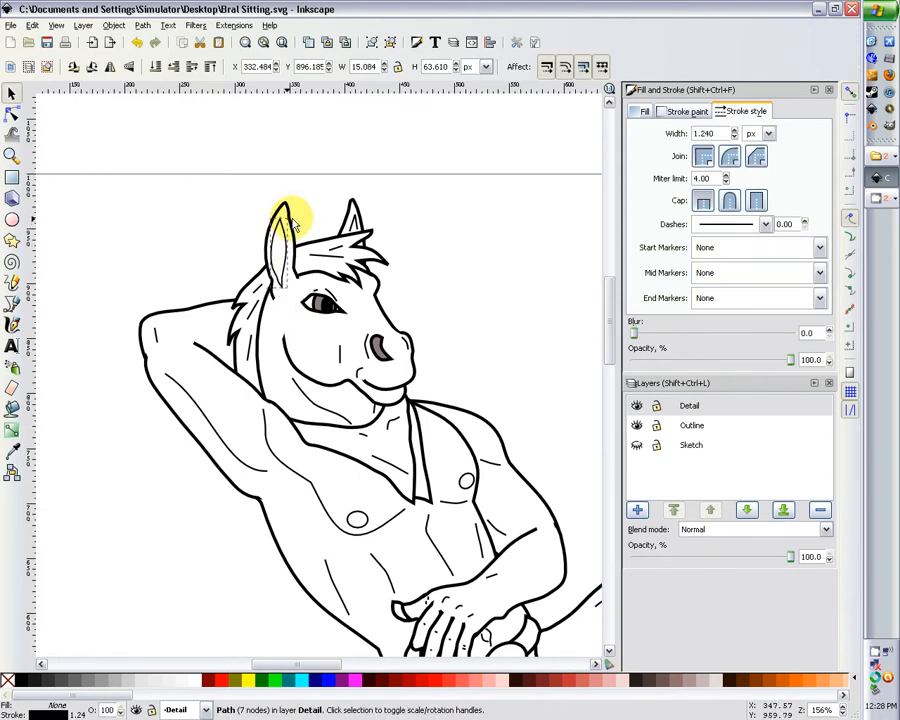
{"action": "key", "text": "plus"}
{"action": "key", "text": "plus"}
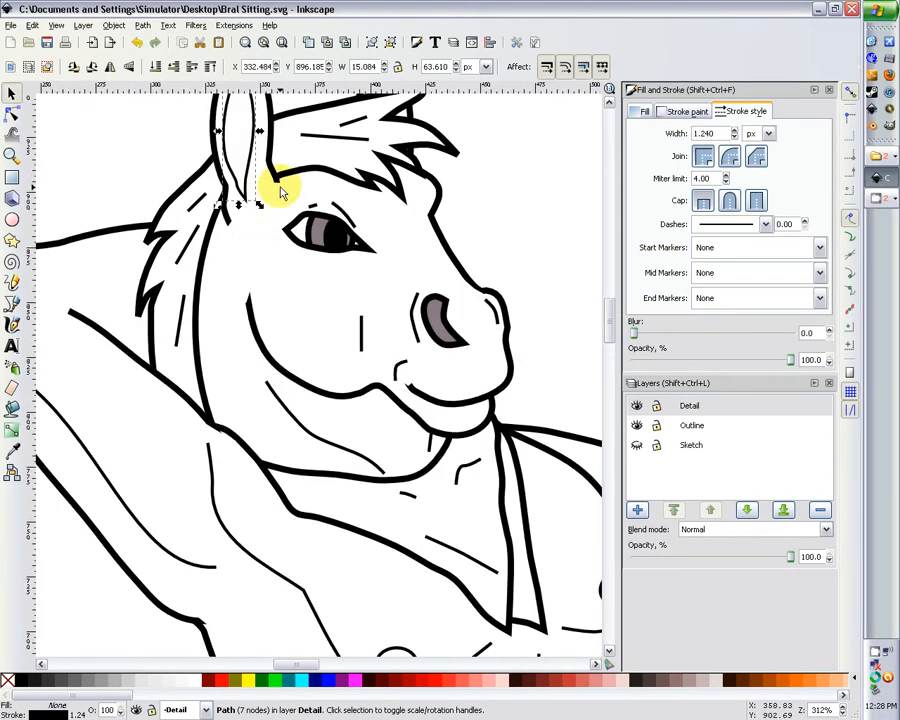
{"action": "scroll", "coordinate": [283, 193], "scroll_direction": "up", "scroll_amount": 3}
{"action": "left_click", "coordinate": [214, 197]}
{"action": "left_click", "coordinate": [12, 112]}
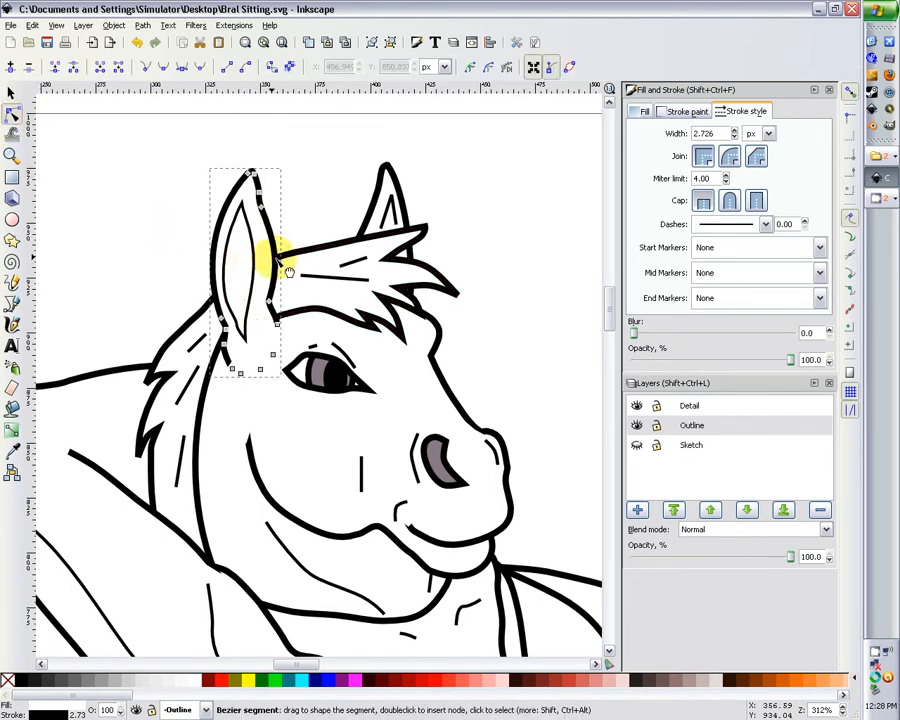
{"action": "left_click", "coordinate": [500, 269]}
Step: Review the full line drawing from head to hooves and fit the whole page in view
{"action": "key", "text": "minus"}
{"action": "key", "text": "minus"}
{"action": "key", "text": "minus"}
{"action": "key", "text": "minus"}
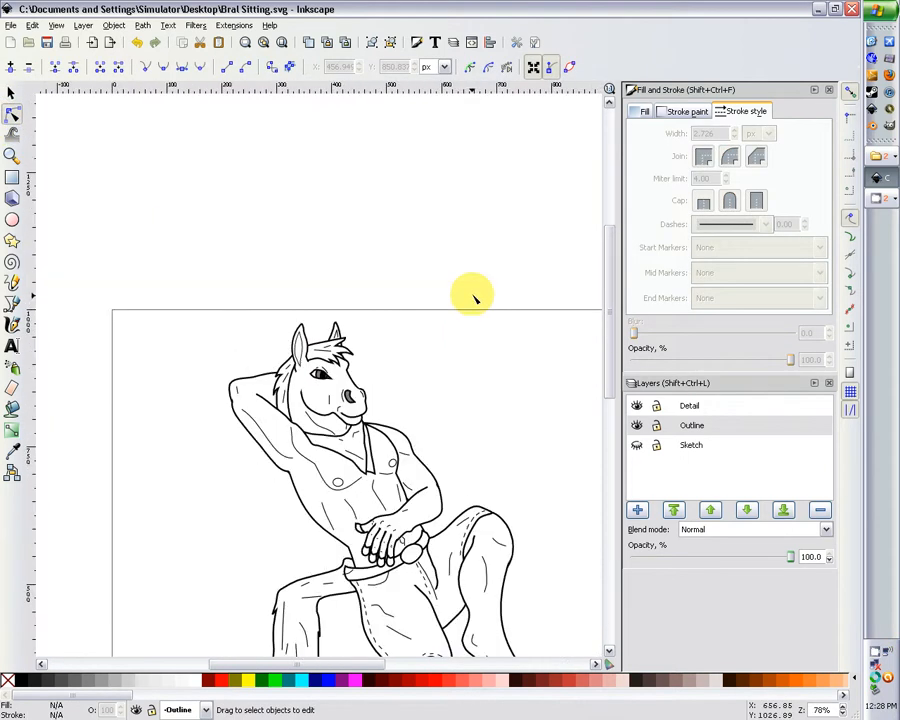
{"action": "key", "text": "minus"}
{"action": "key", "text": "plus"}
{"action": "scroll", "coordinate": [475, 298], "scroll_direction": "down", "scroll_amount": 3}
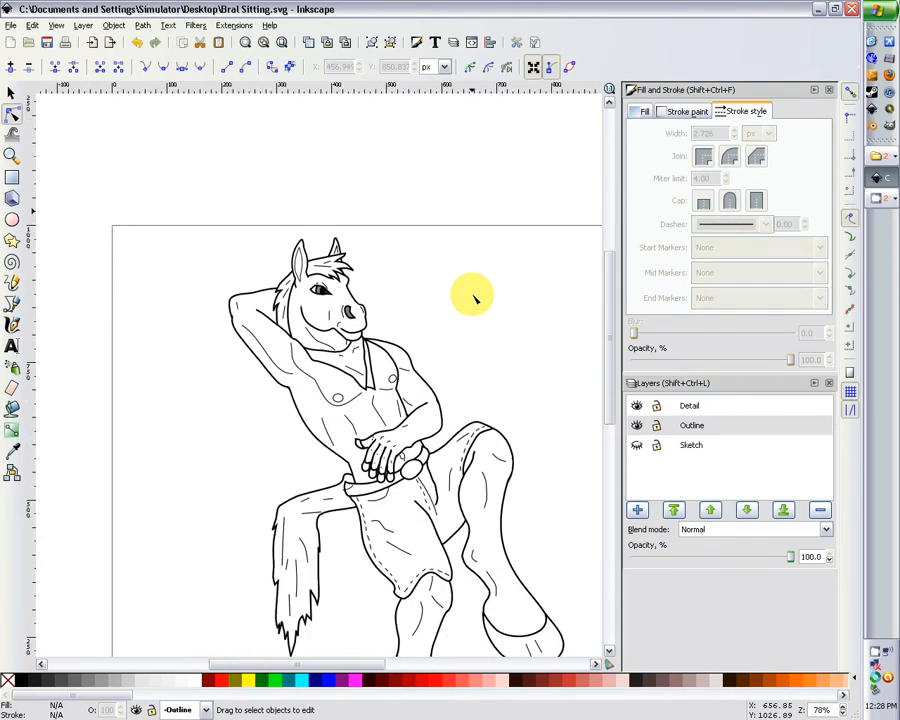
{"action": "key", "text": "plus"}
{"action": "scroll", "coordinate": [475, 298], "scroll_direction": "down", "scroll_amount": 2}
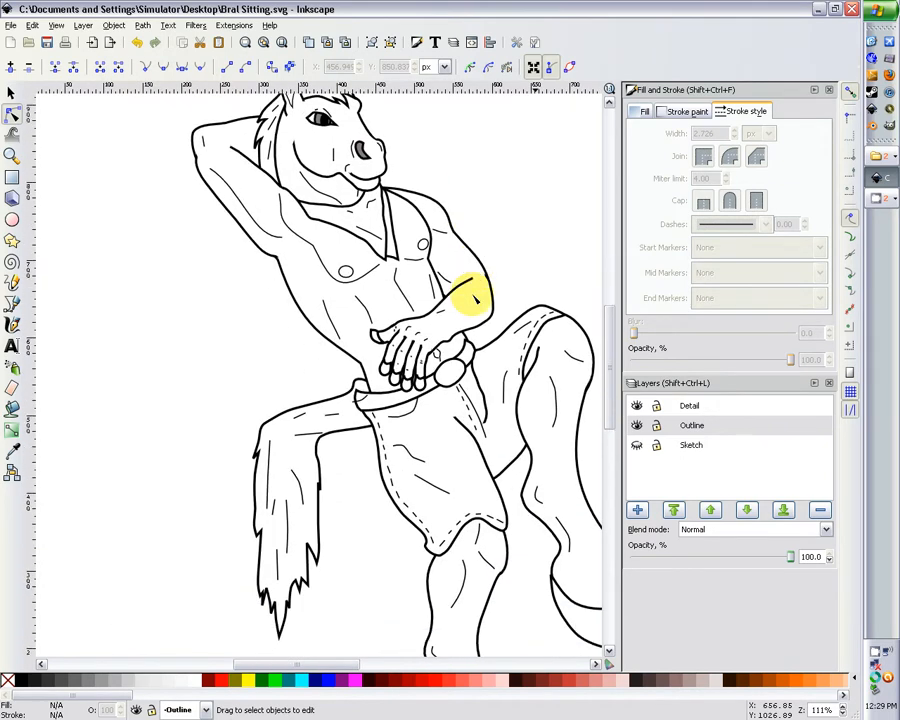
{"action": "key", "text": "minus"}
{"action": "scroll", "coordinate": [475, 298], "scroll_direction": "down", "scroll_amount": 1}
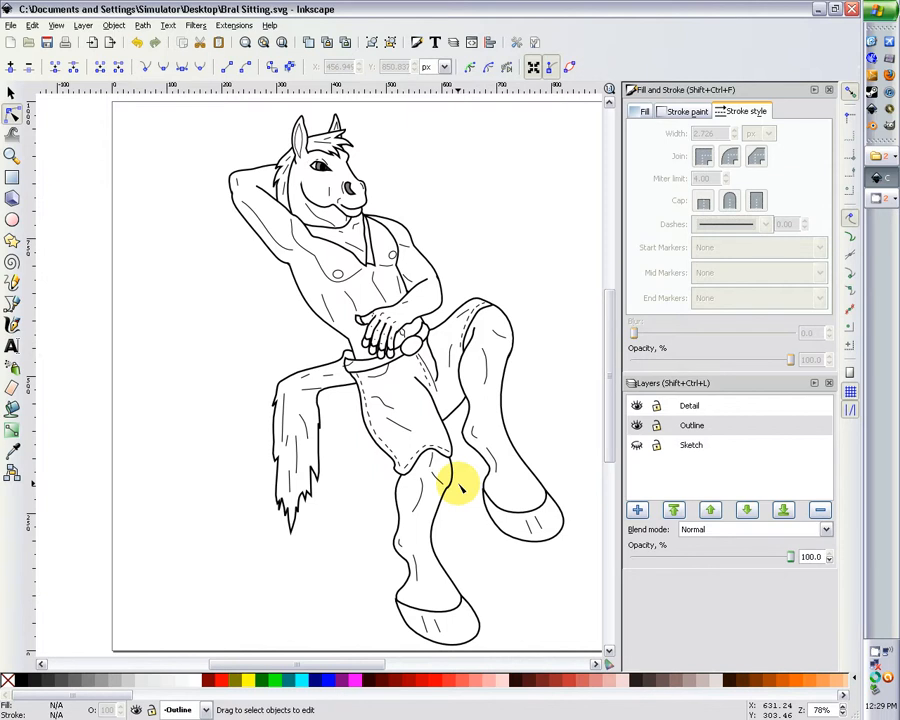
{"action": "left_click", "coordinate": [284, 43]}
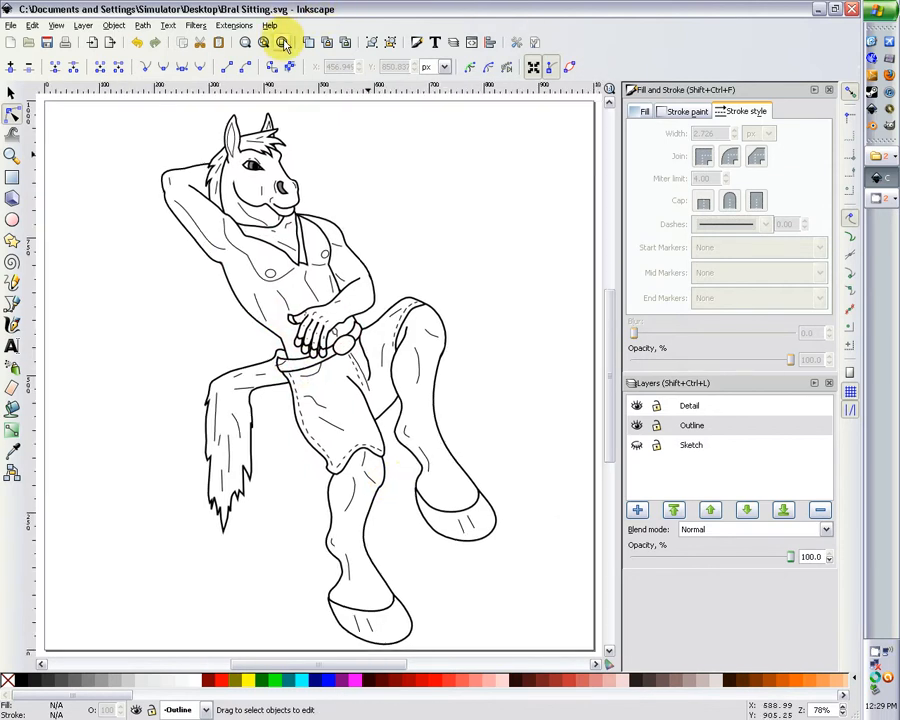
{"action": "left_click", "coordinate": [880, 198]}
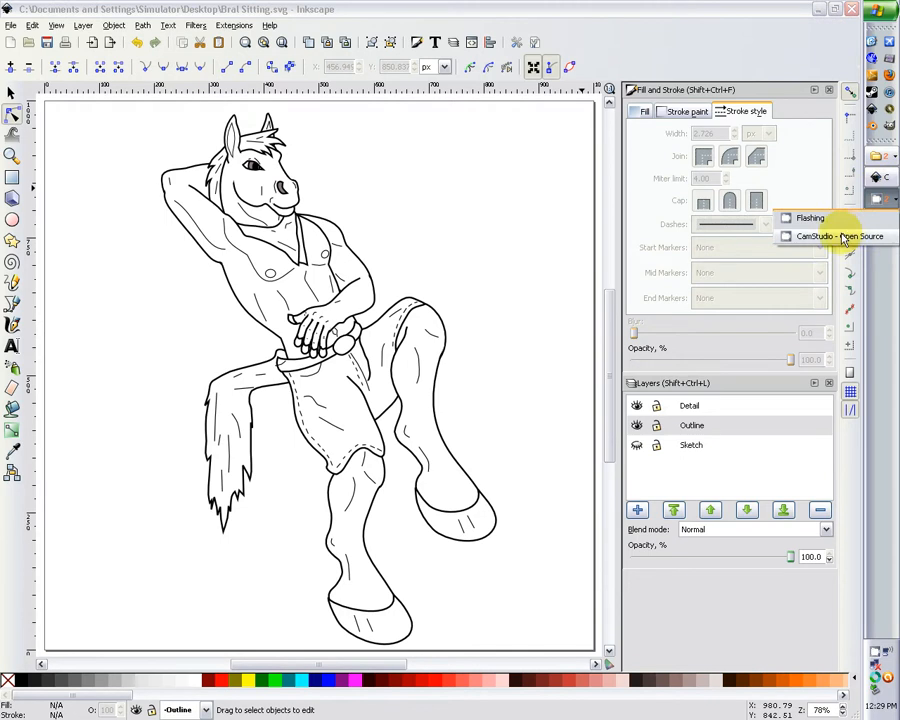
{"action": "left_click", "coordinate": [840, 237]}
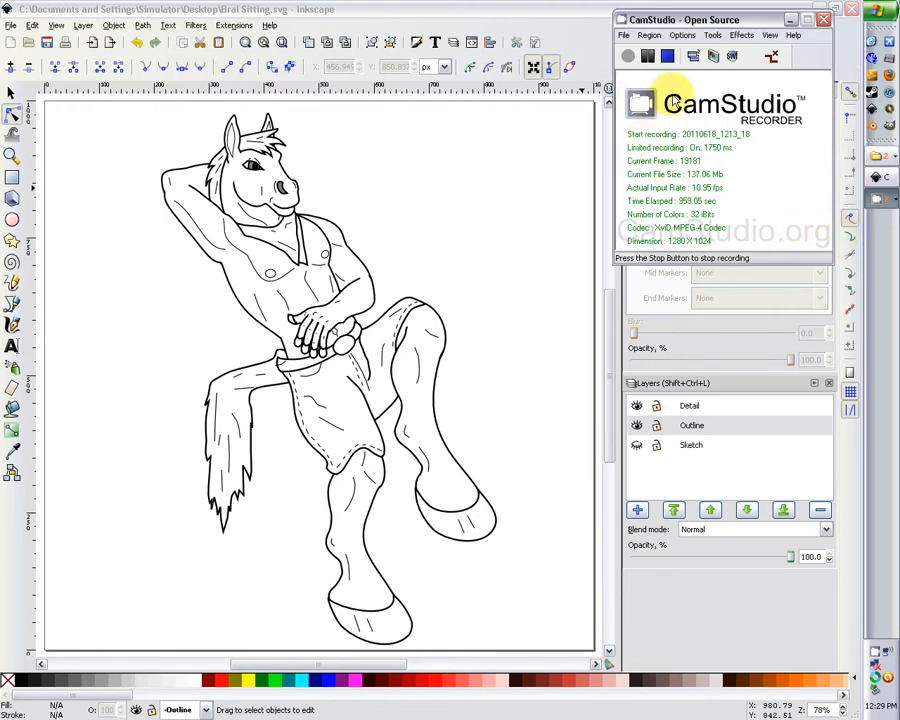